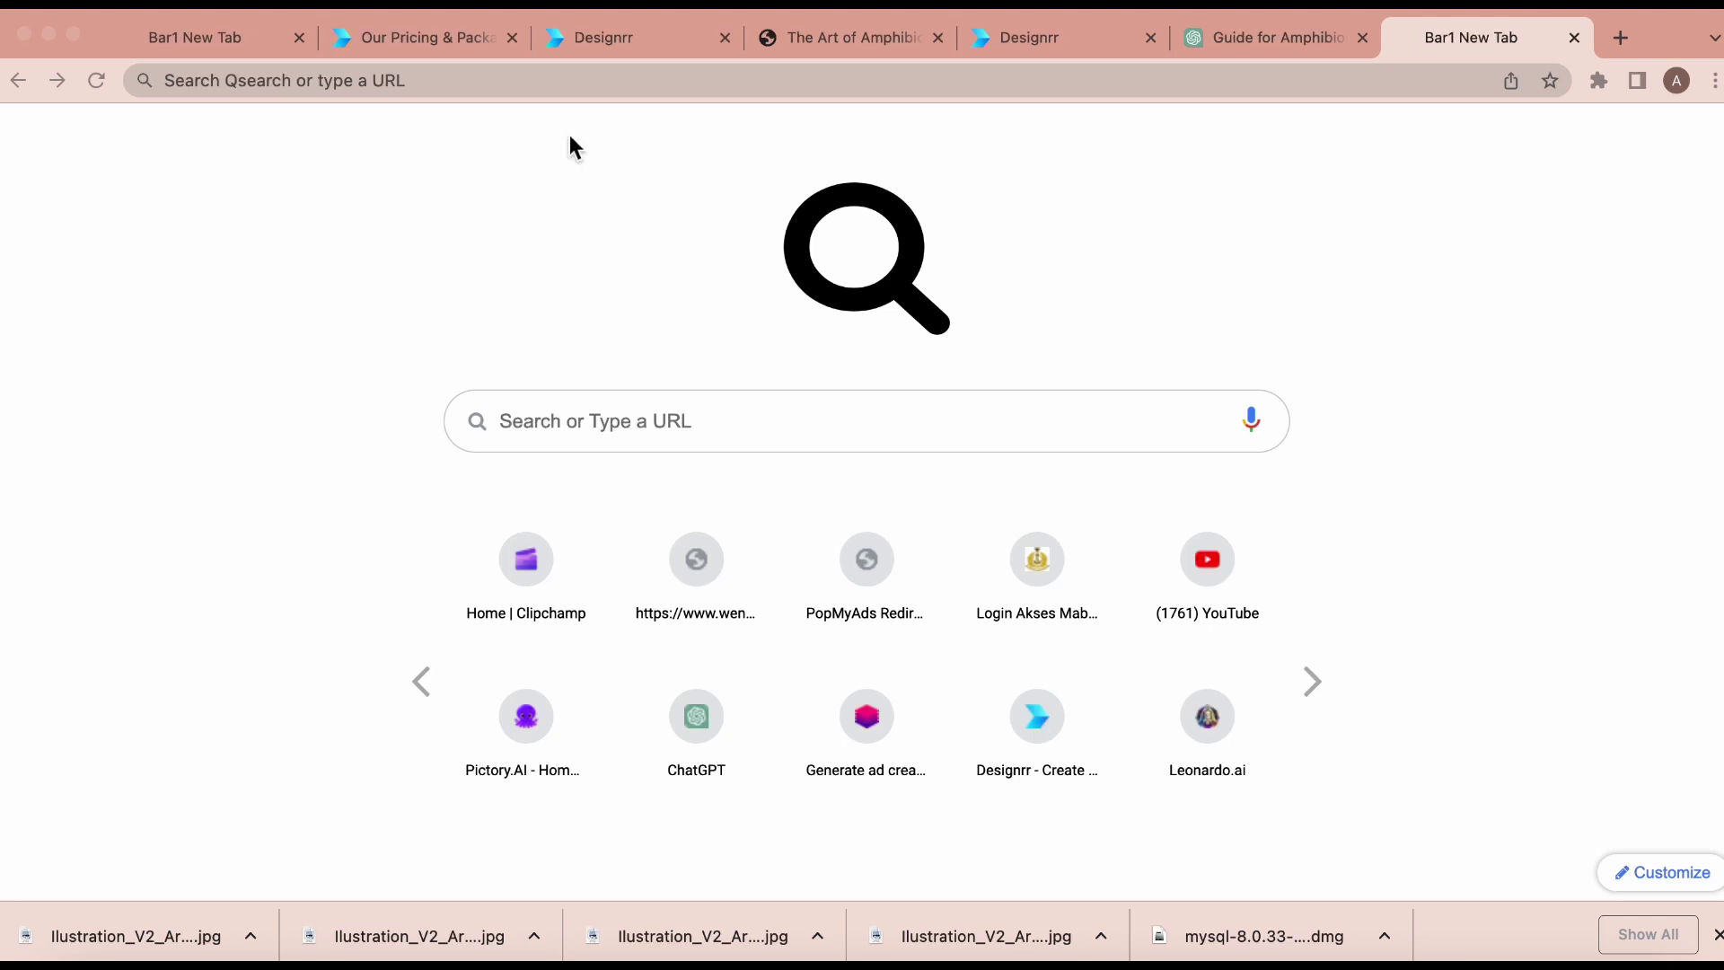
Review the monthly business plans on the Designrr pricing page and look over the site's home page.
click(445, 39)
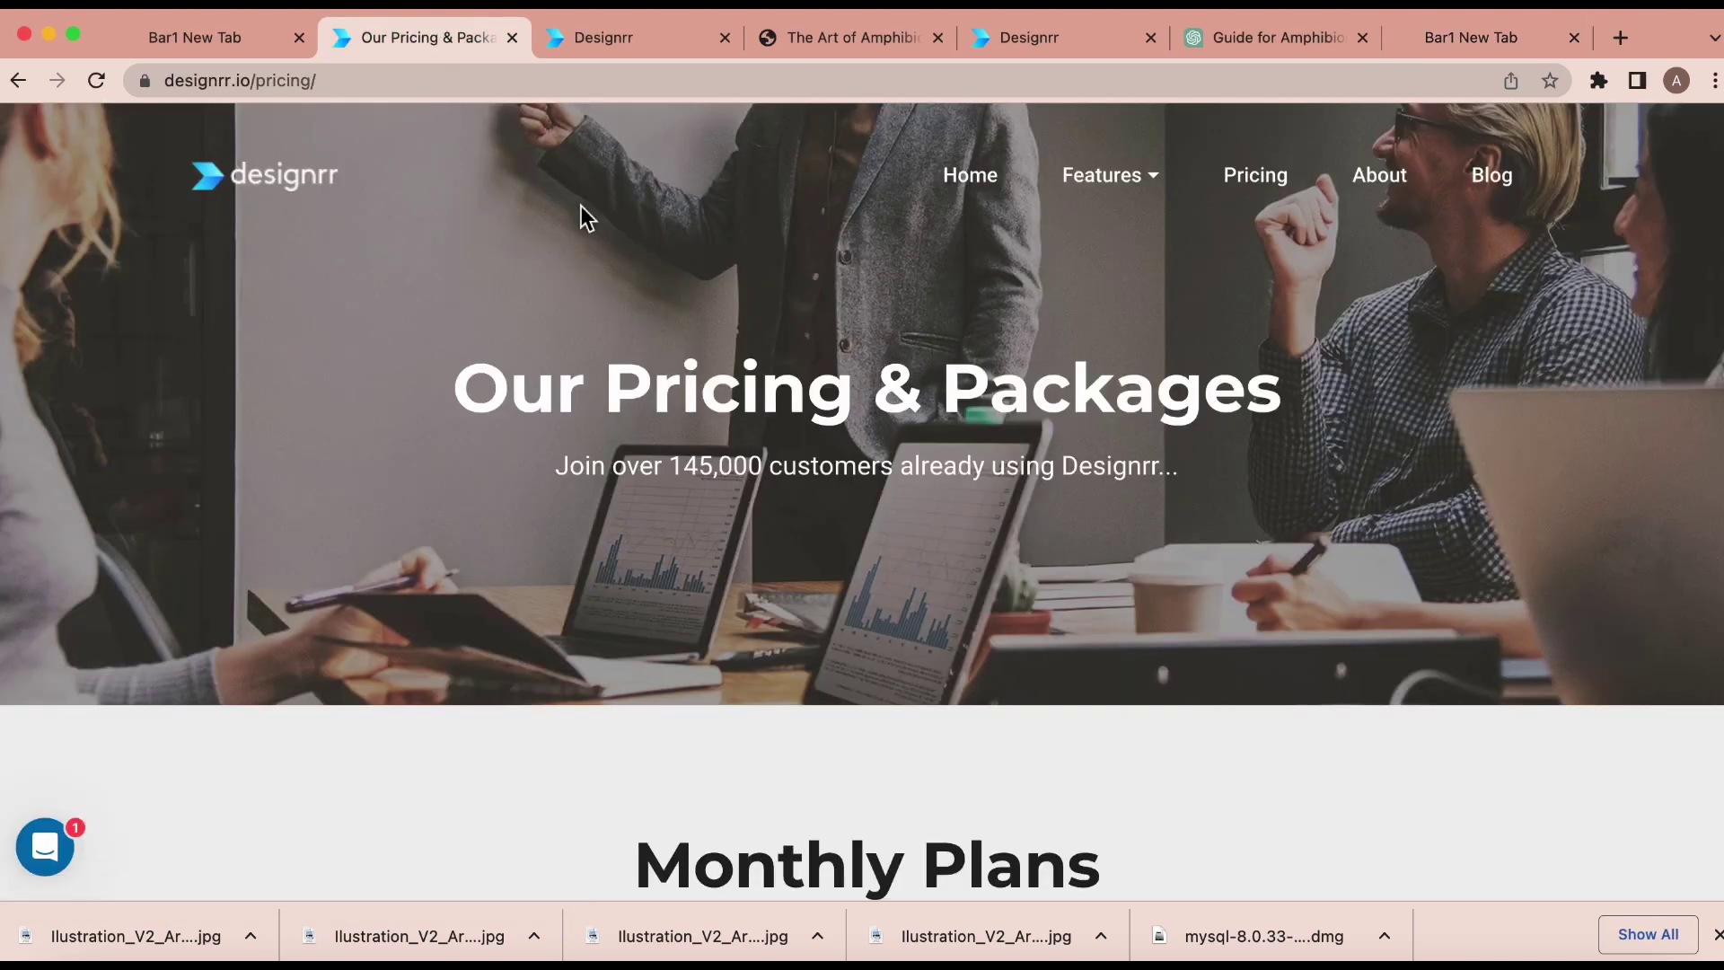
scroll(684, 456, down, 8)
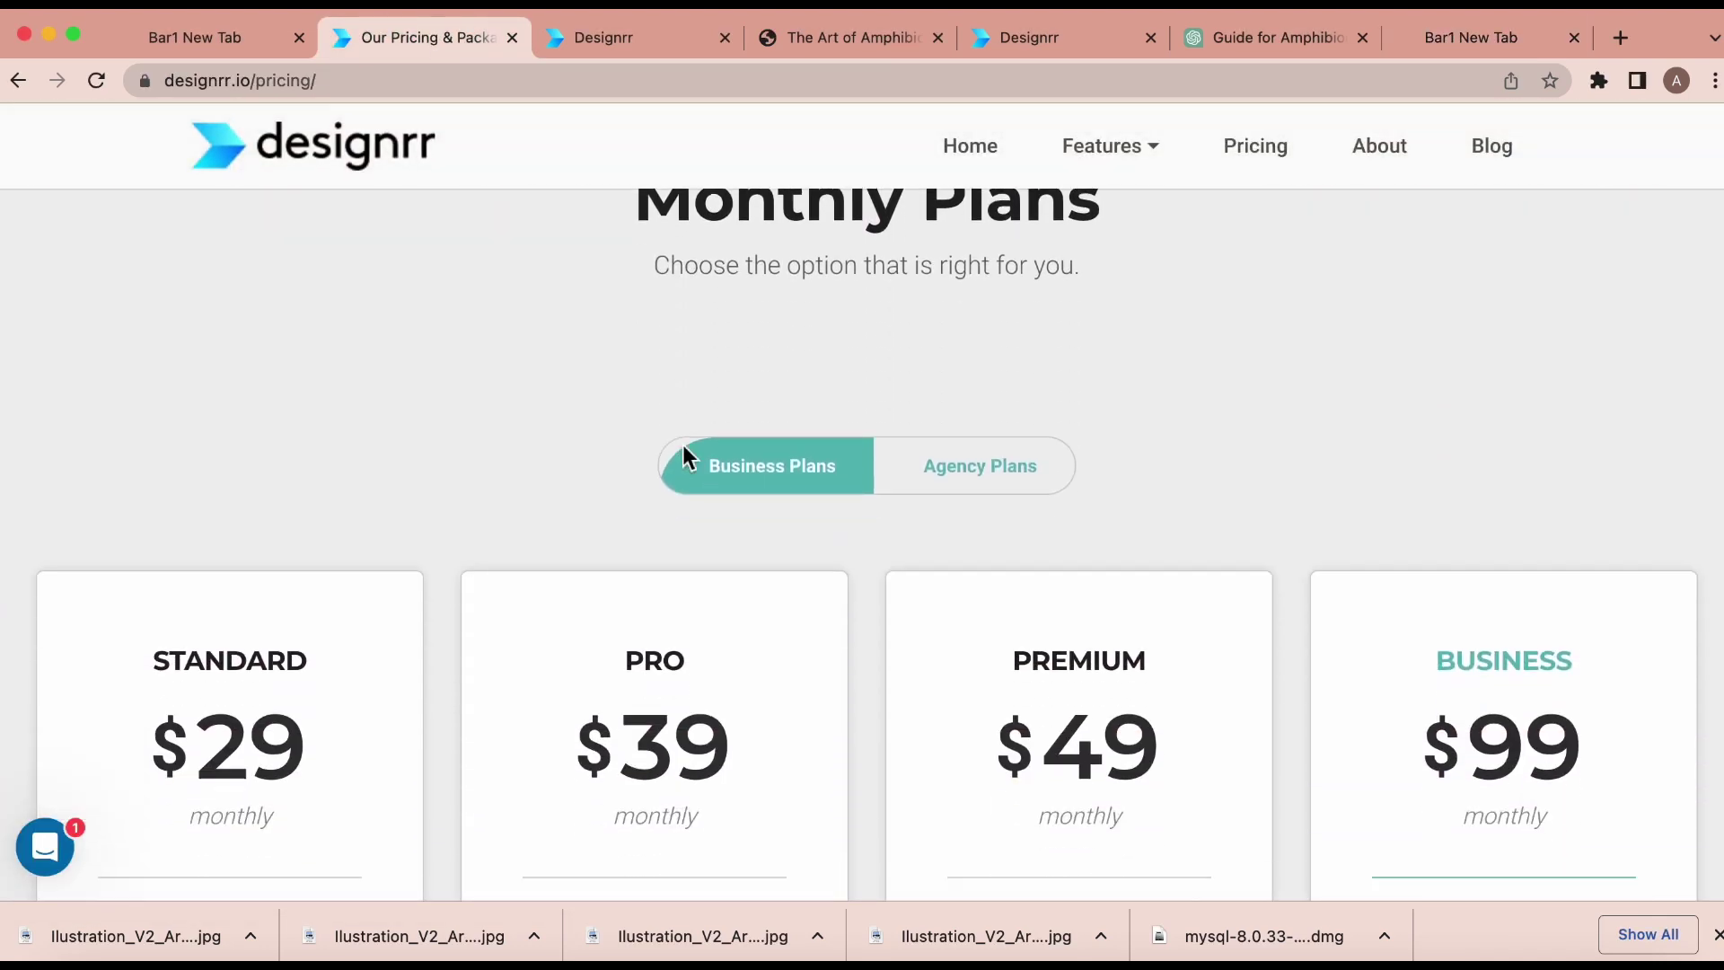
scroll(684, 456, down, 4)
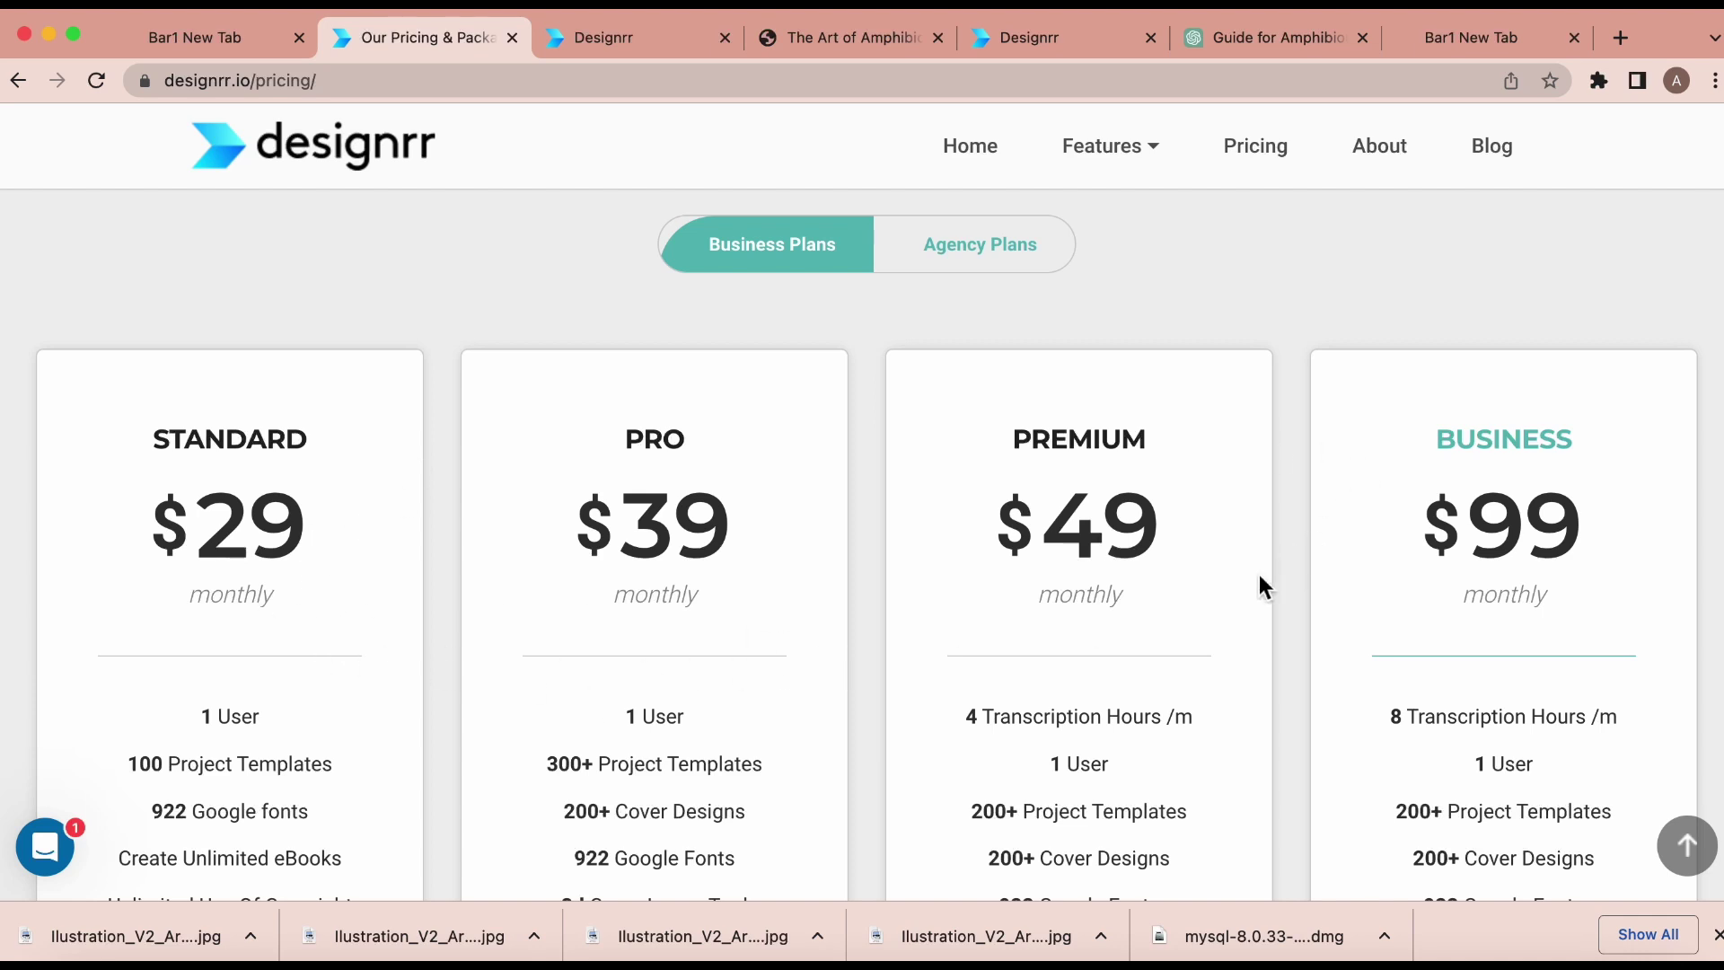
scroll(1281, 585, up, 10)
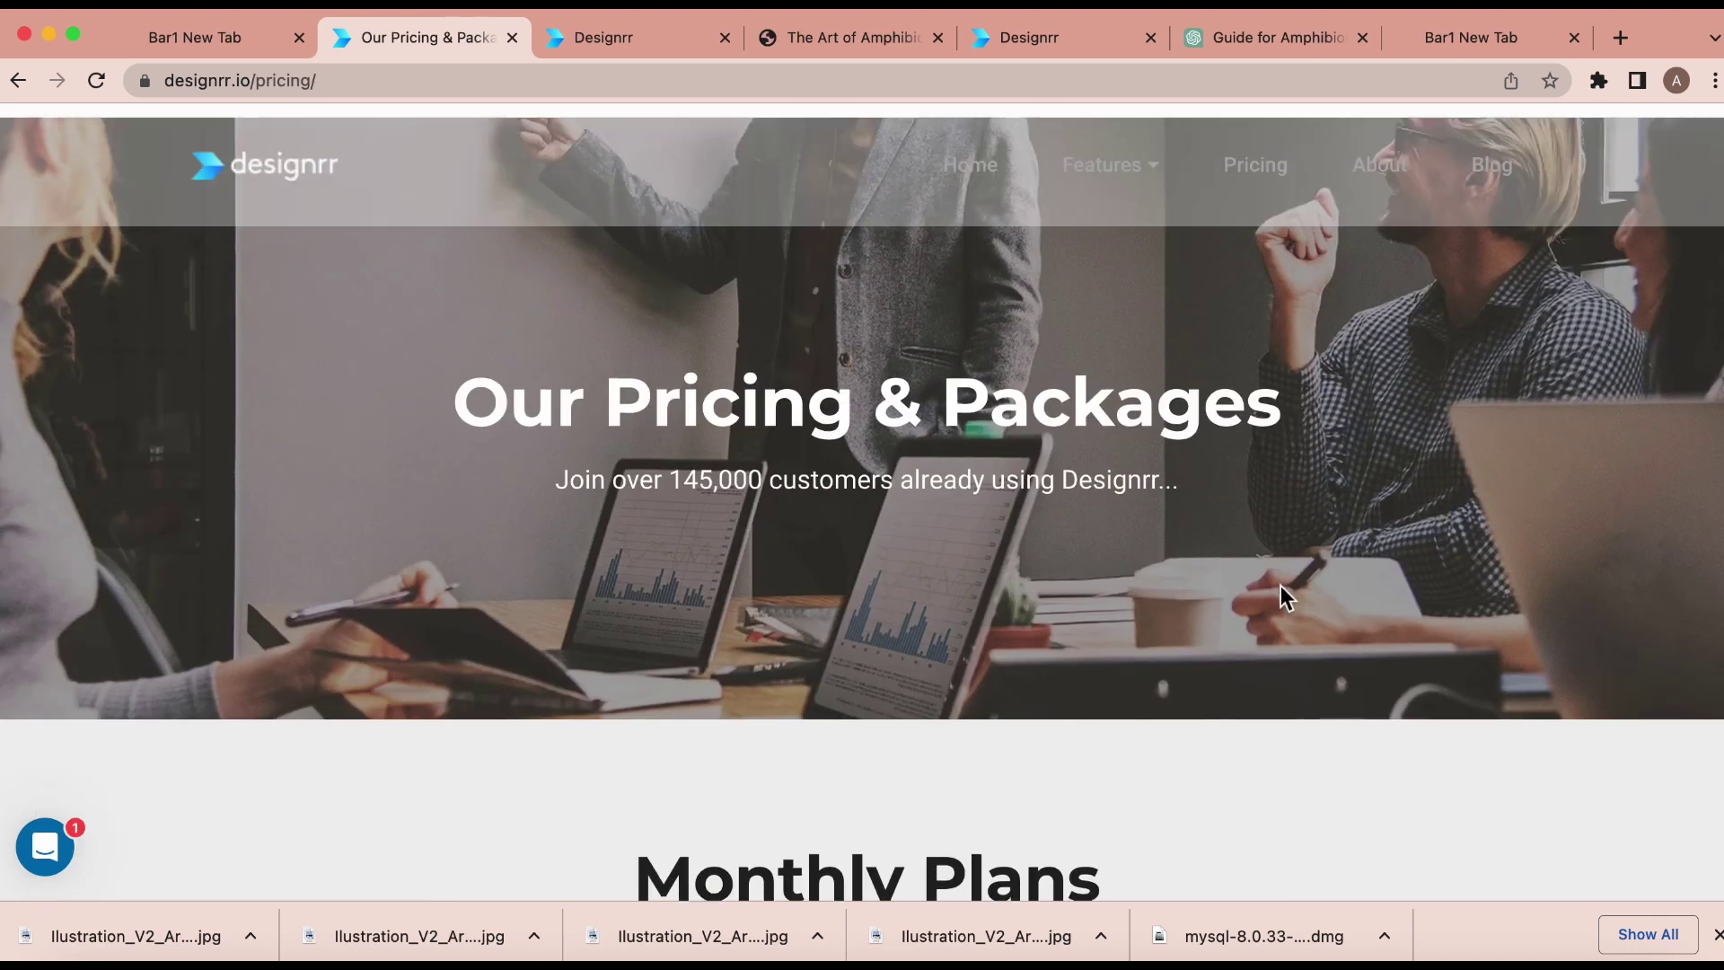
scroll(1281, 585, down, 3)
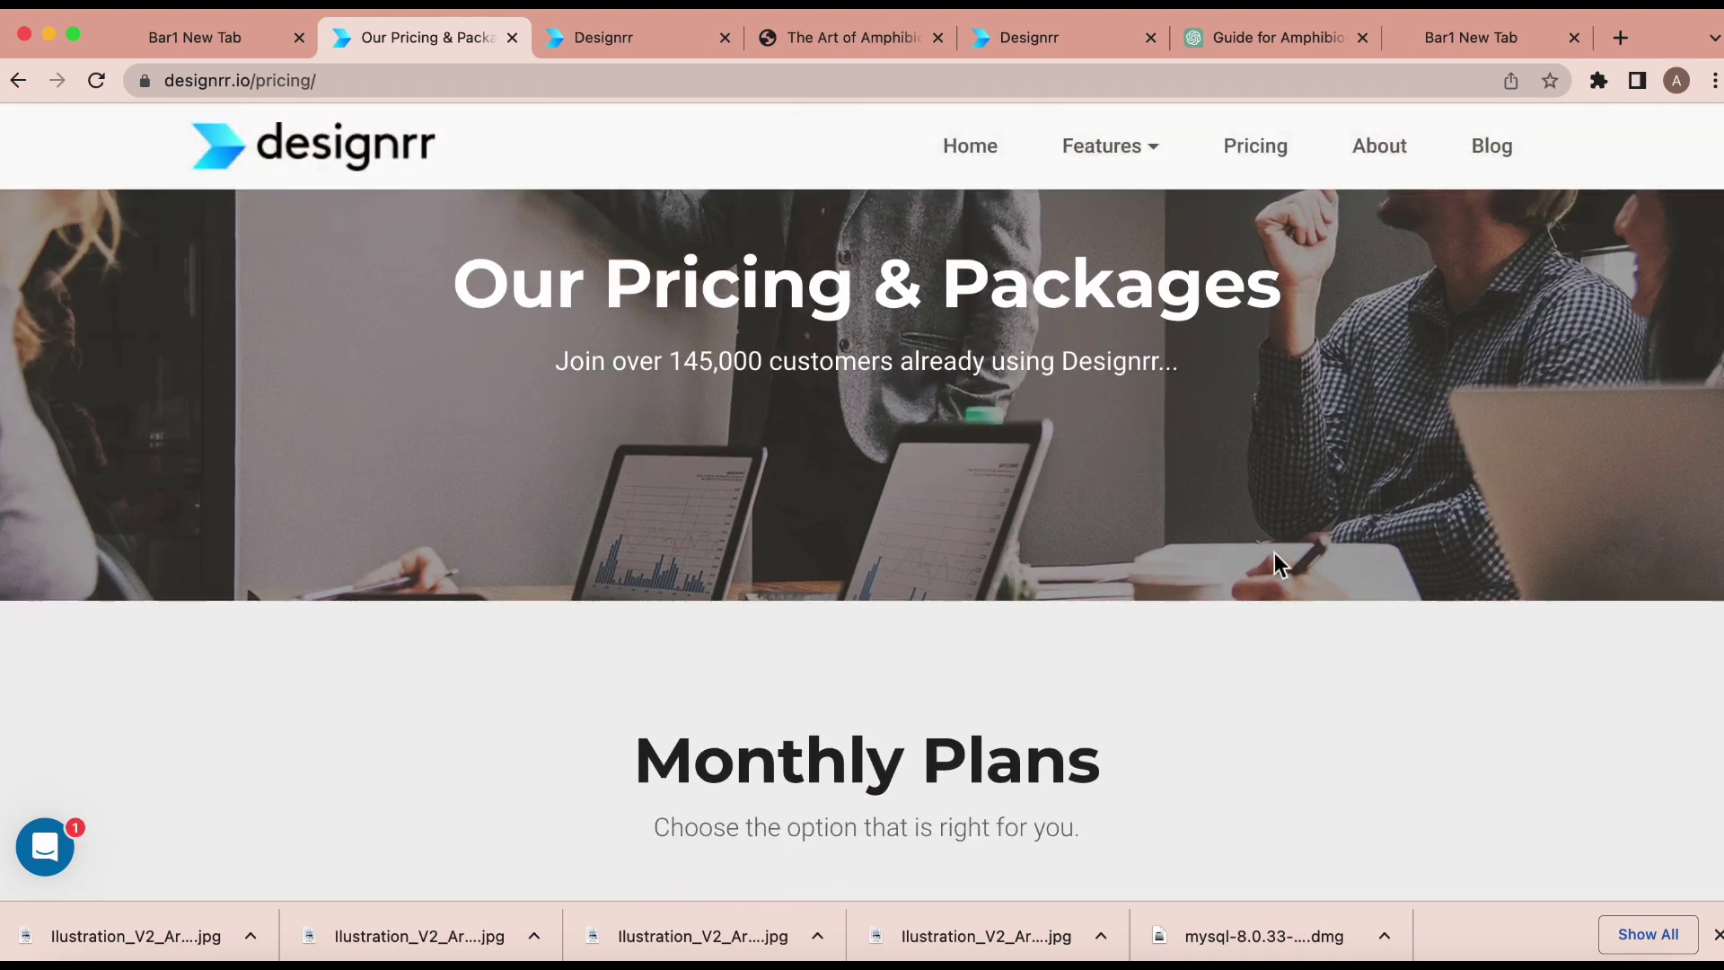
click(969, 148)
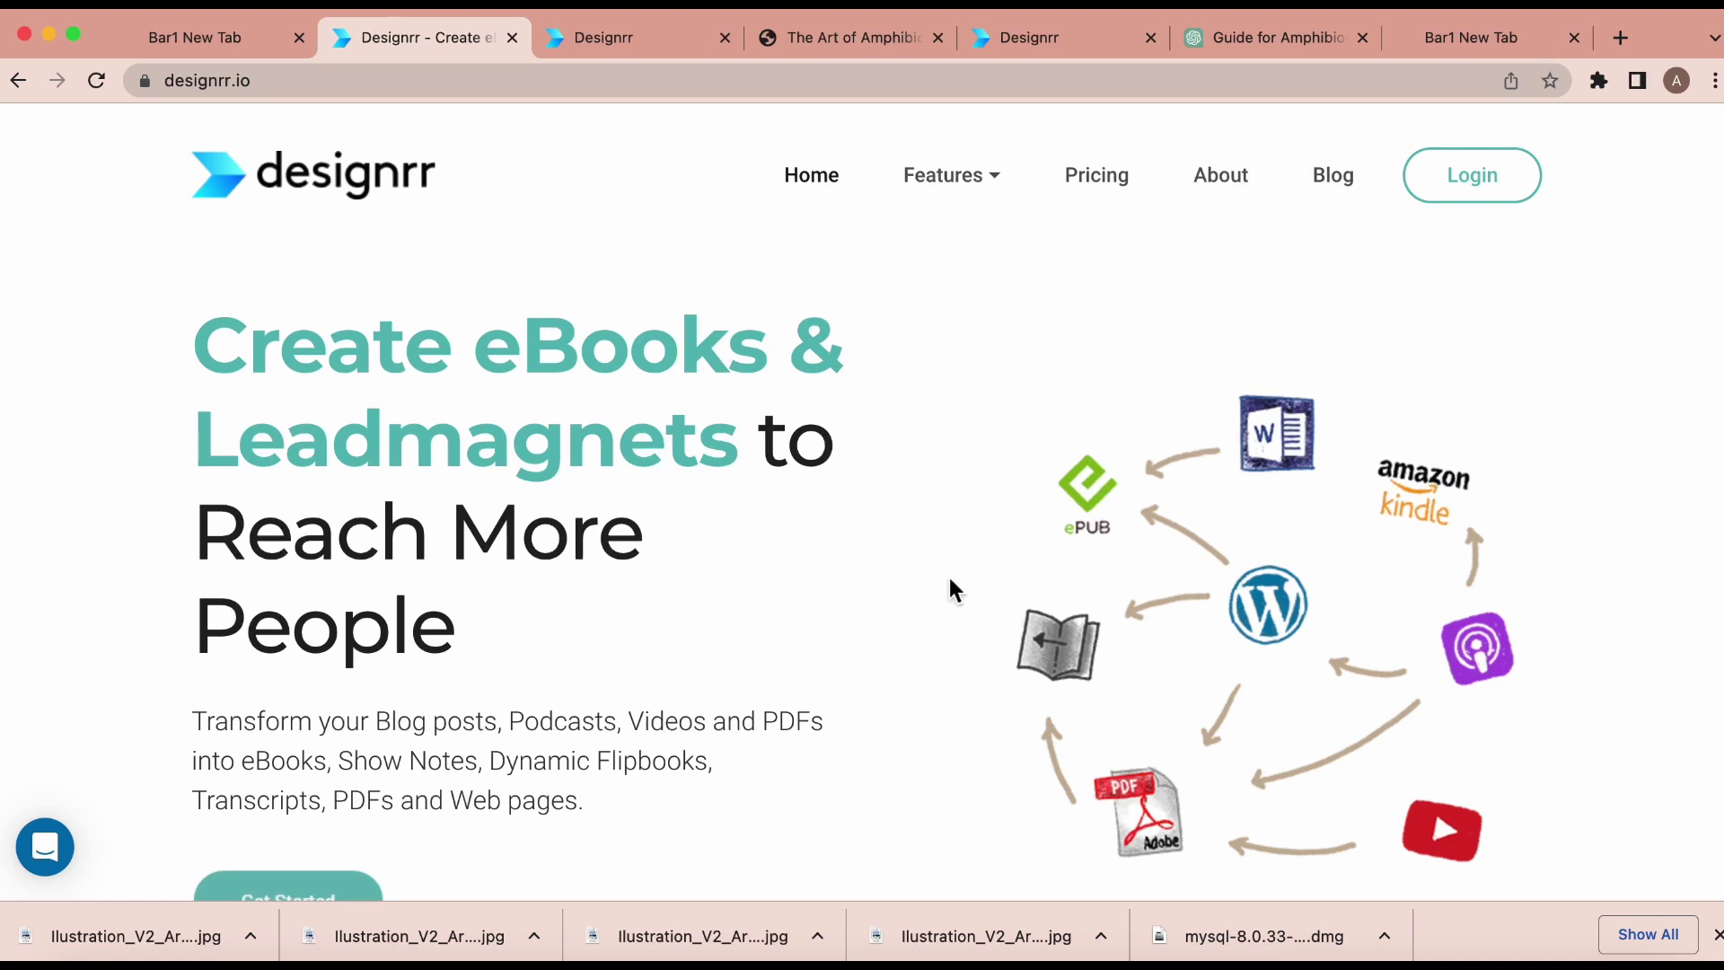
scroll(954, 588, down, 2)
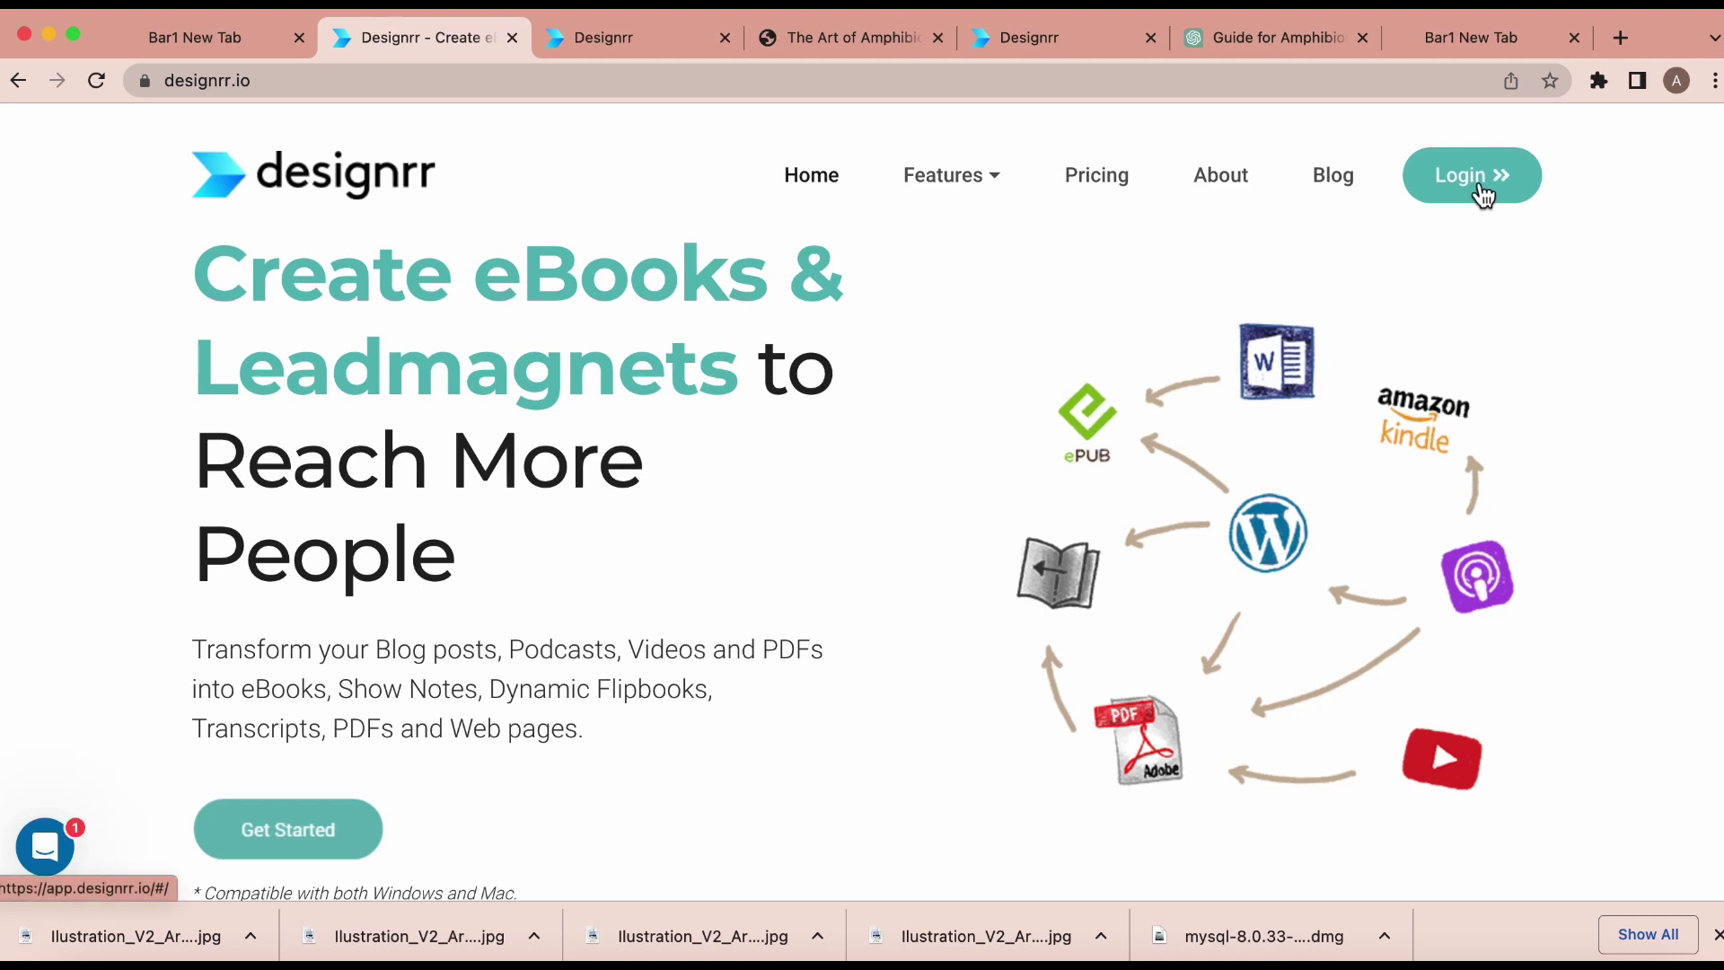
Go to the Designrr app's dashboard and log in with the saved e-mail address and account password.
click(616, 37)
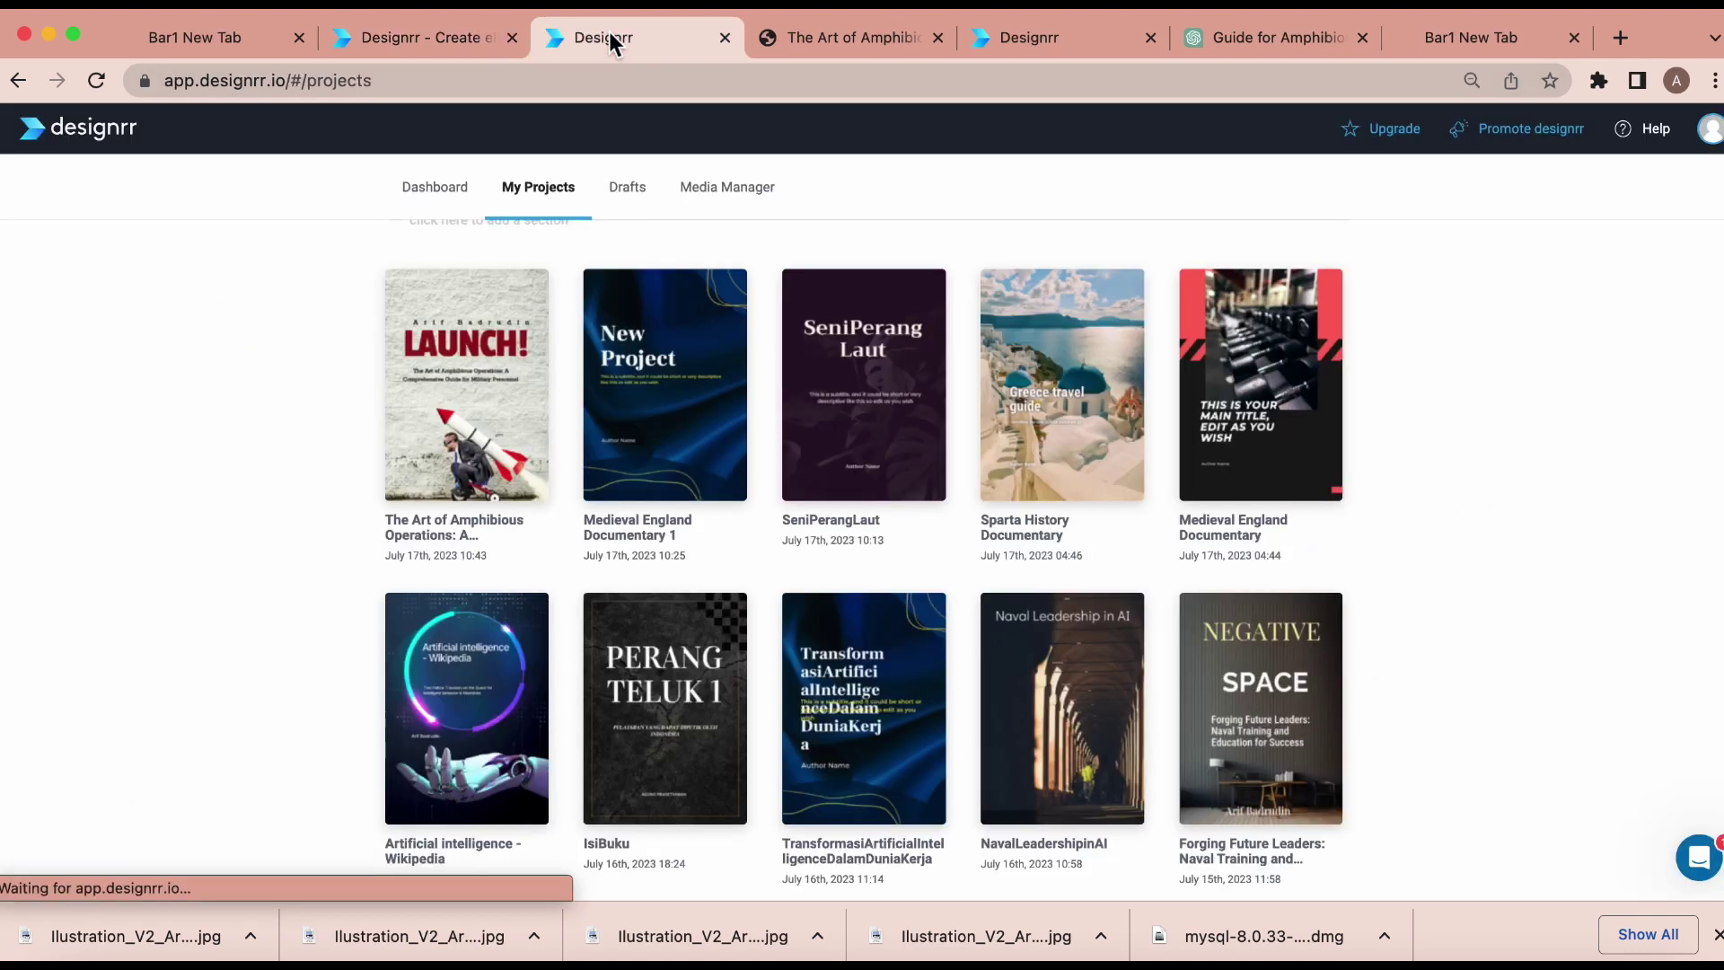
scroll(671, 248, up, 3)
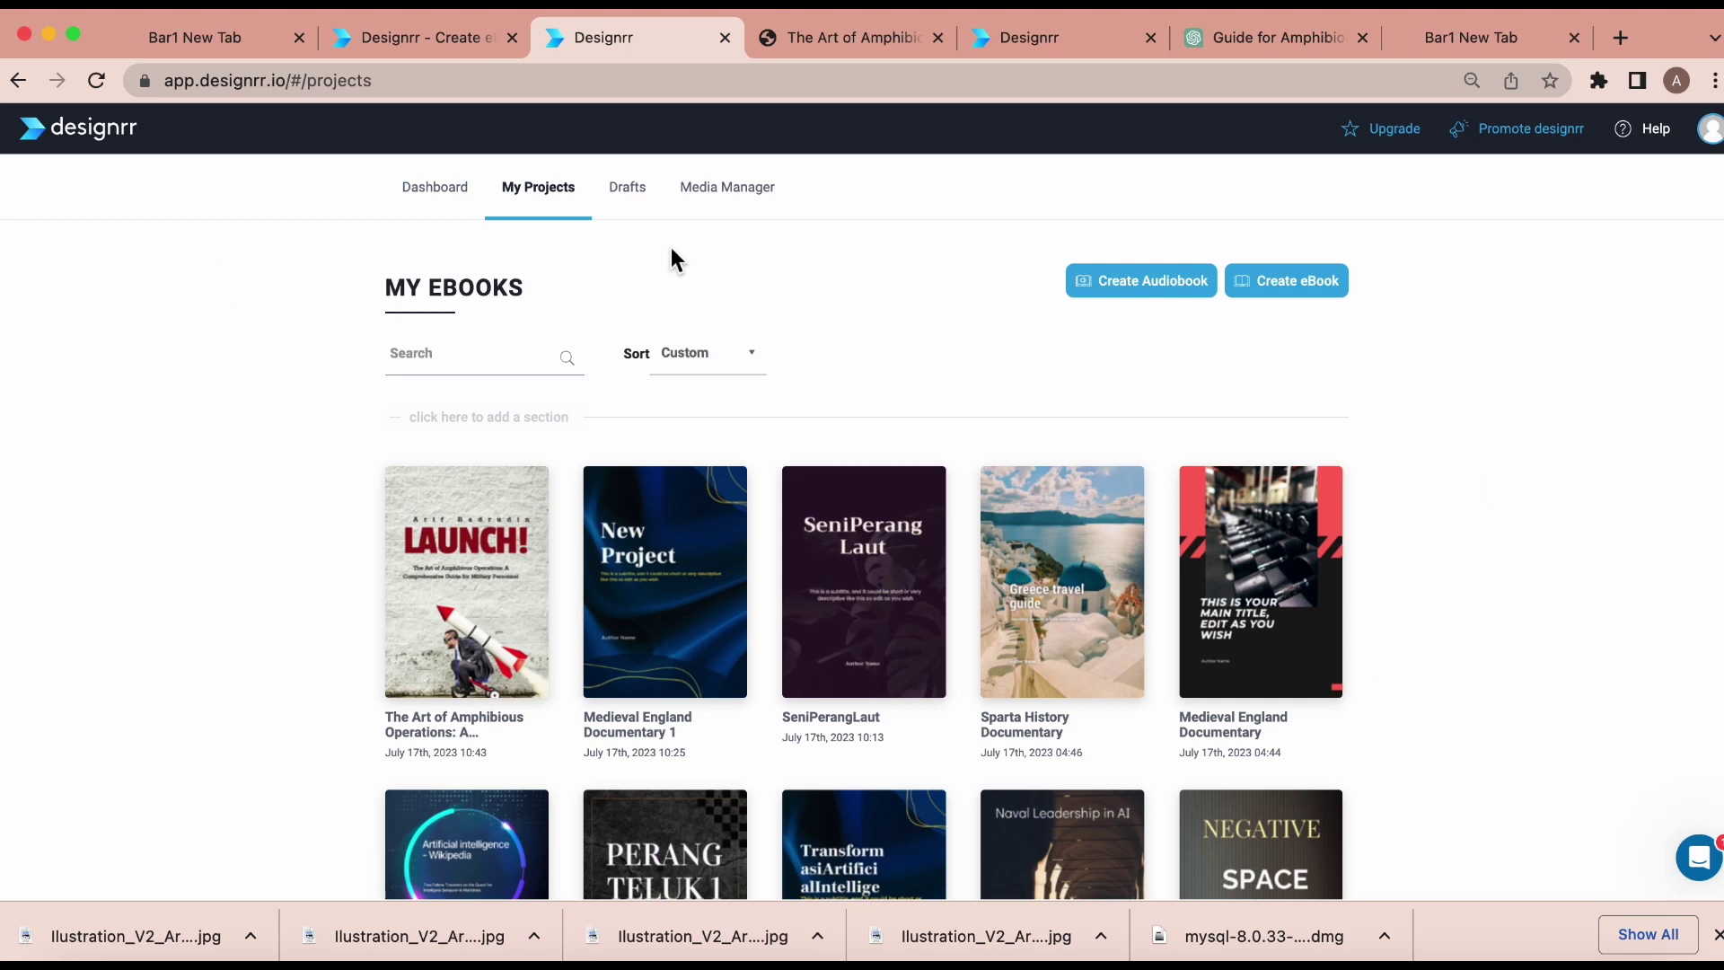
click(442, 207)
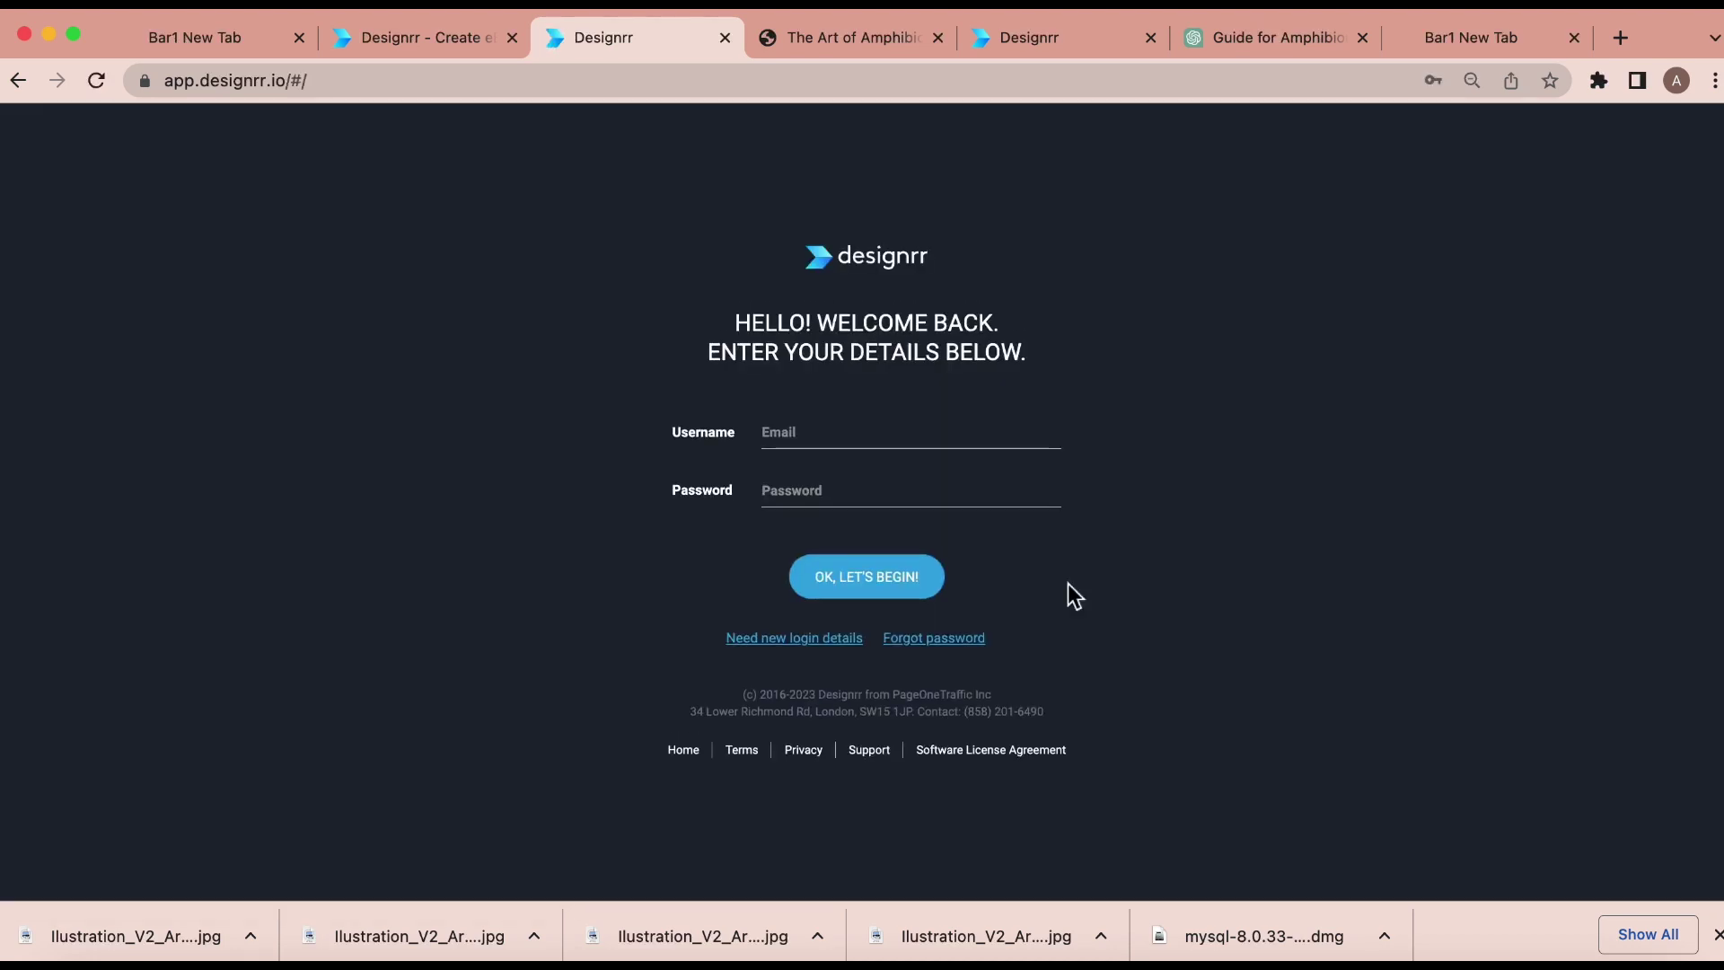
click(844, 434)
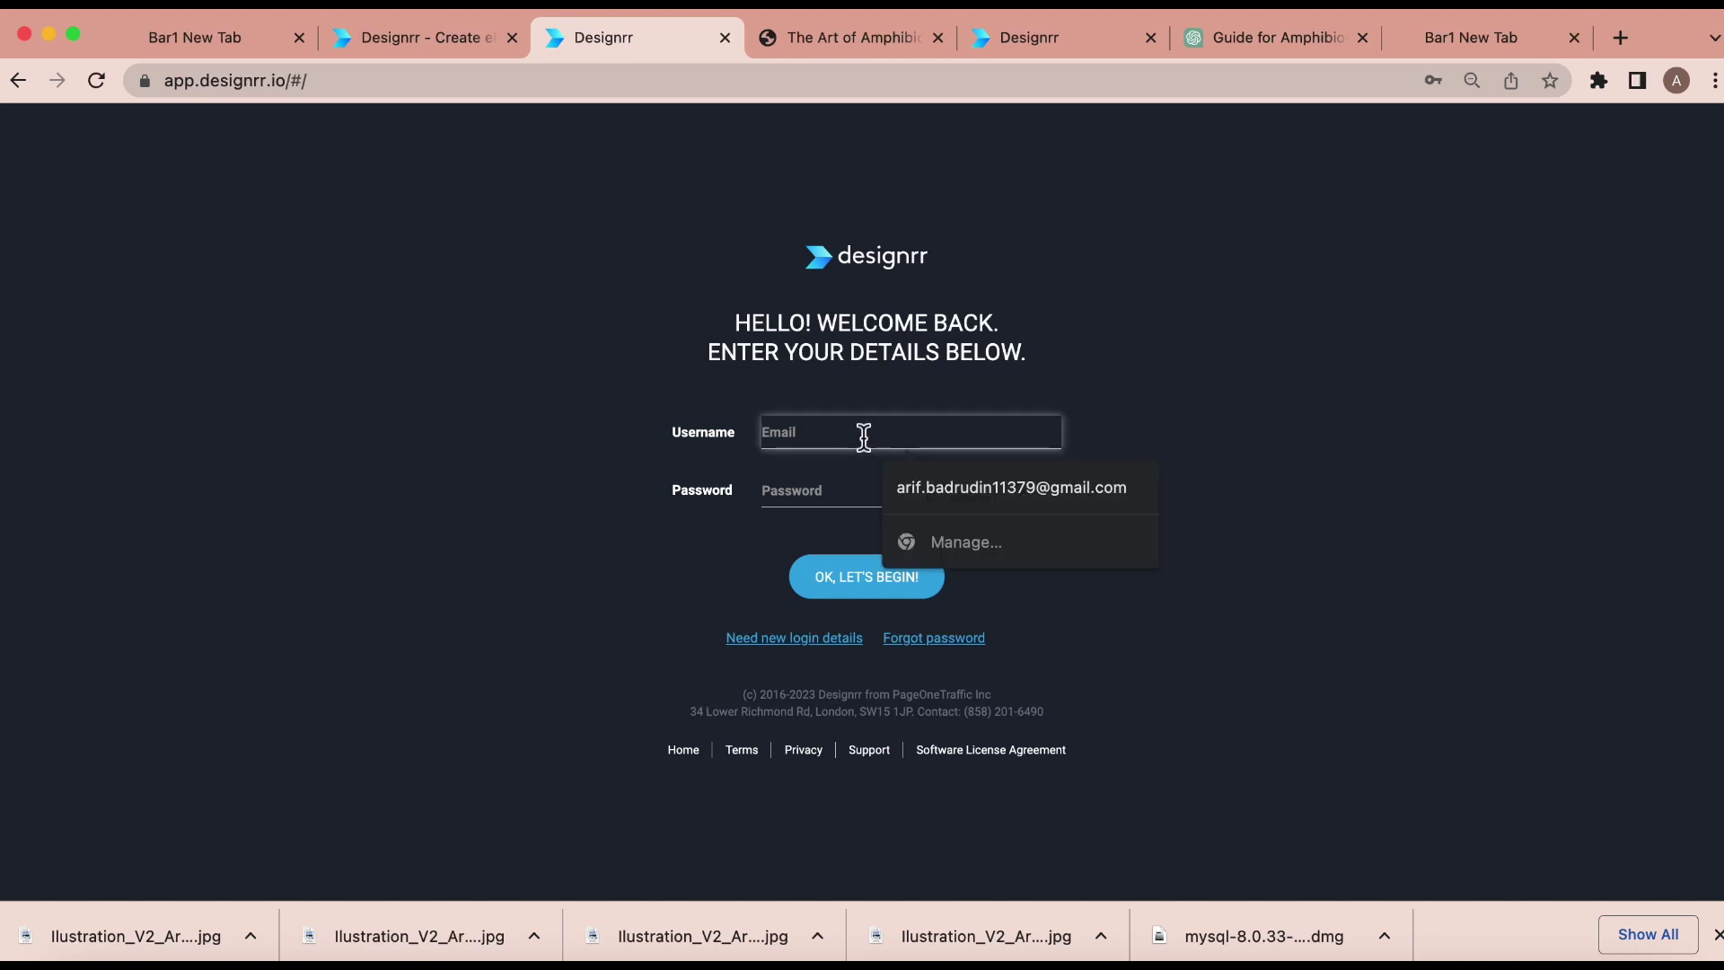
click(955, 499)
click(850, 494)
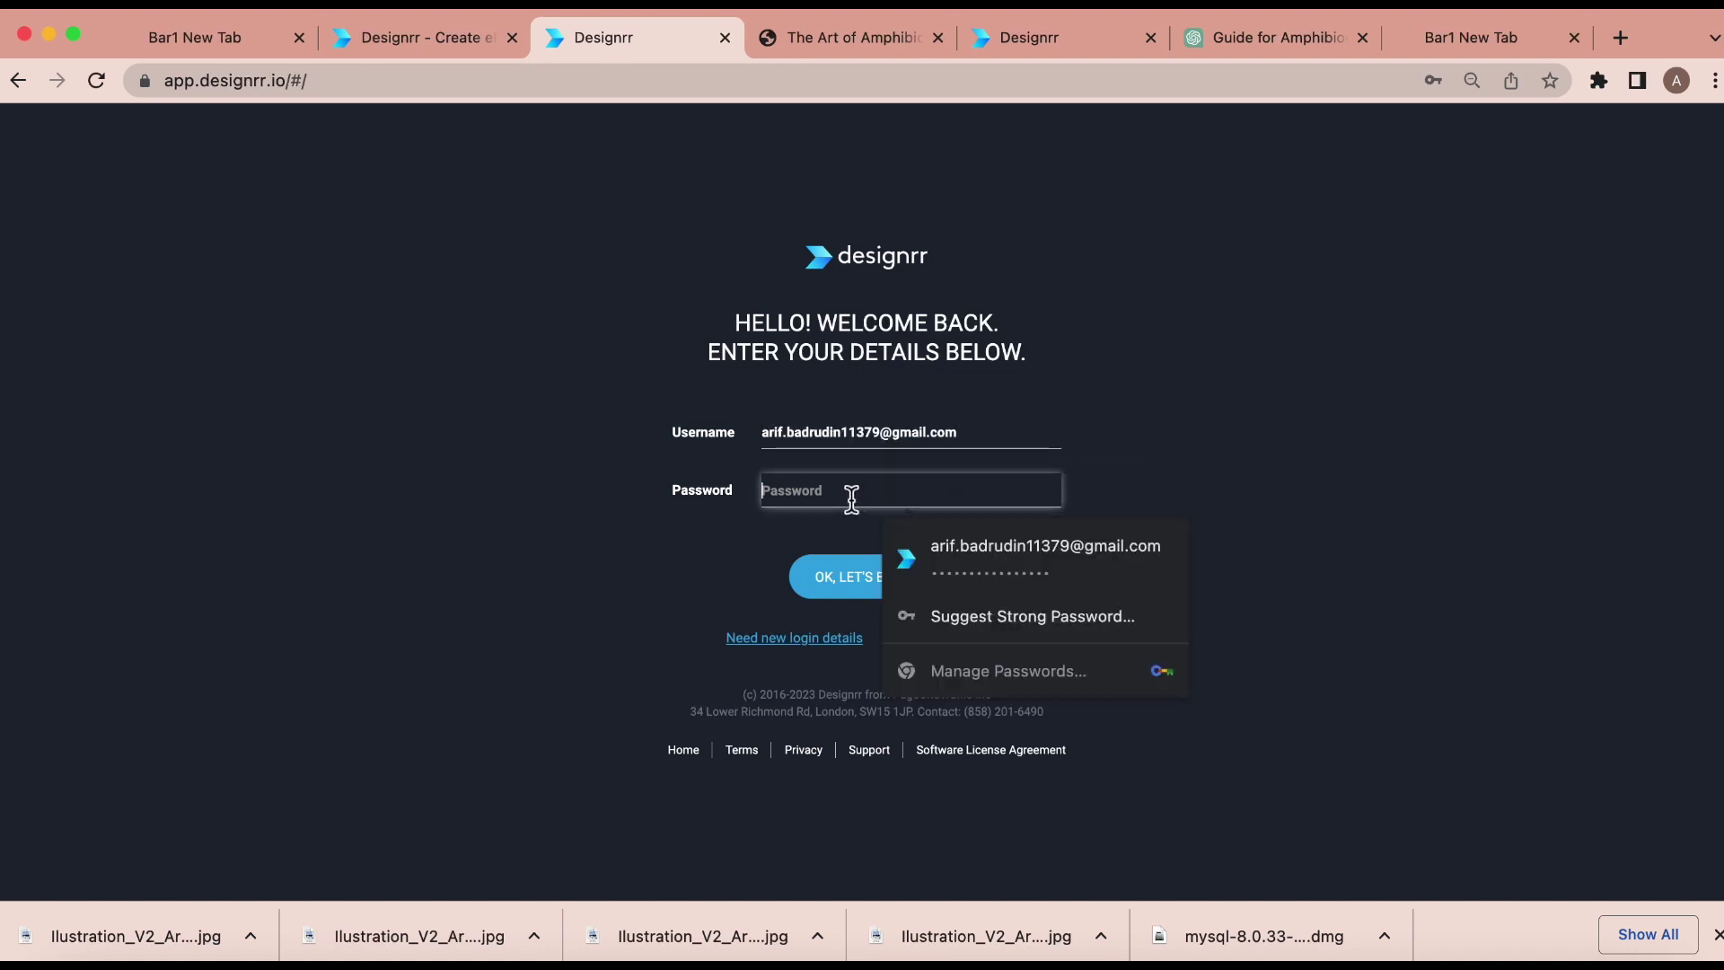
click(958, 571)
click(870, 586)
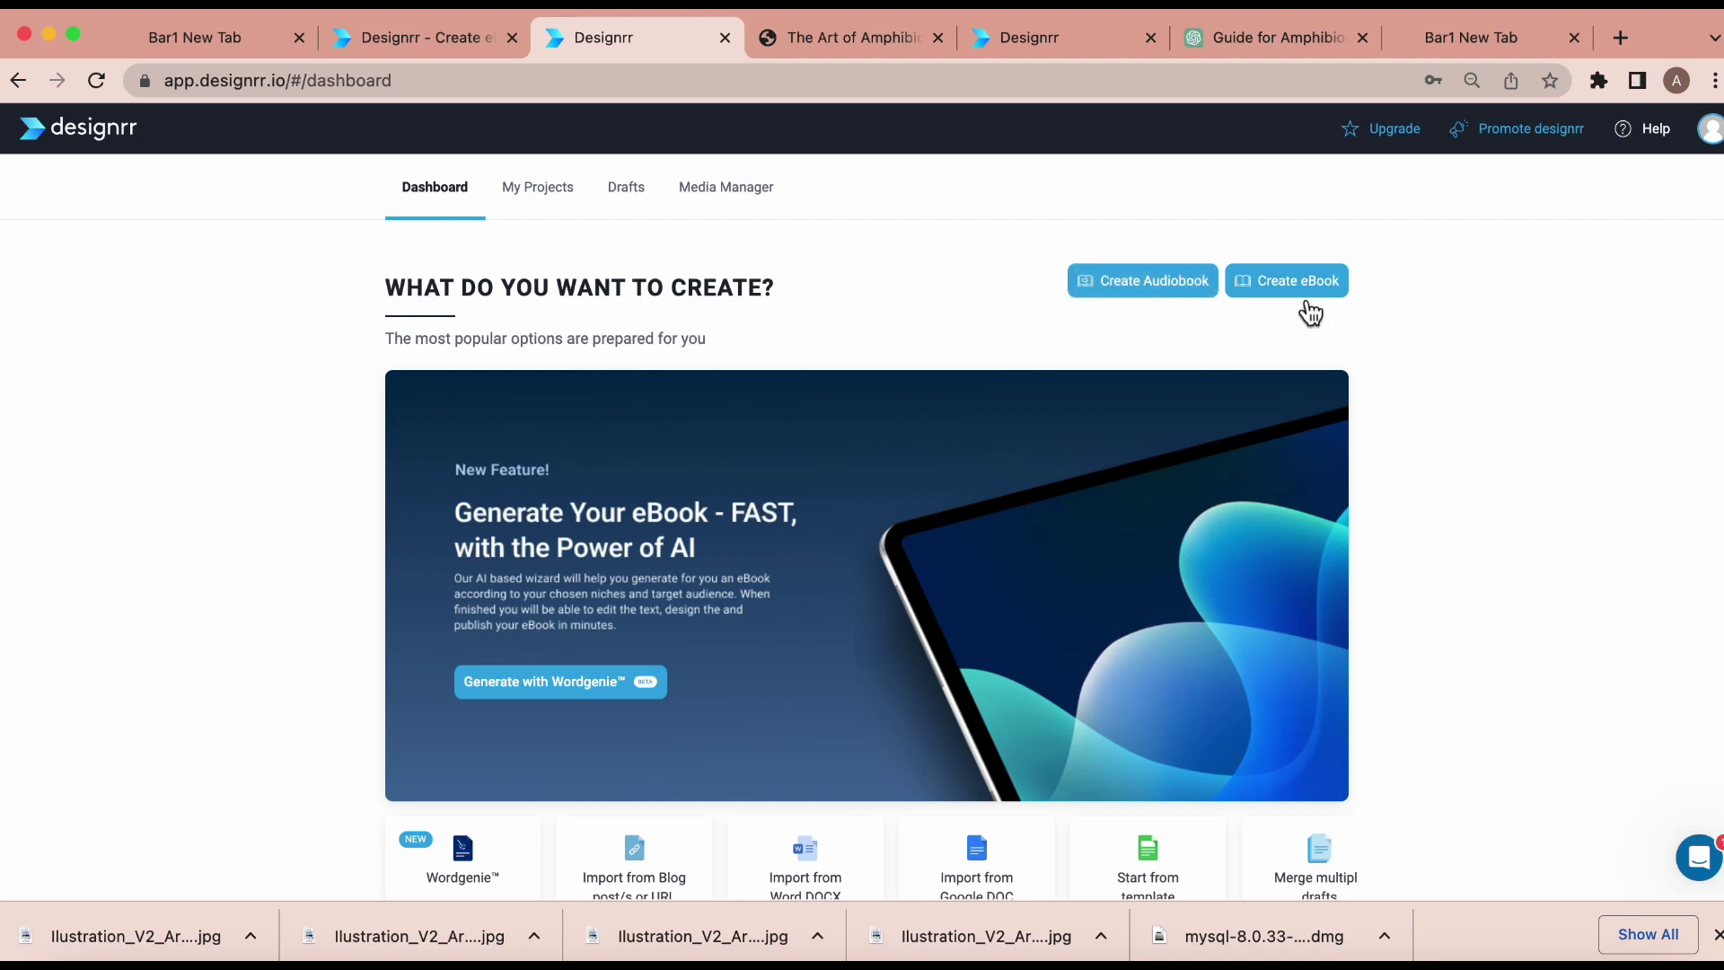
Start a new Wordgenie eBook project from the dashboard's creation options.
scroll(1063, 542, down, 3)
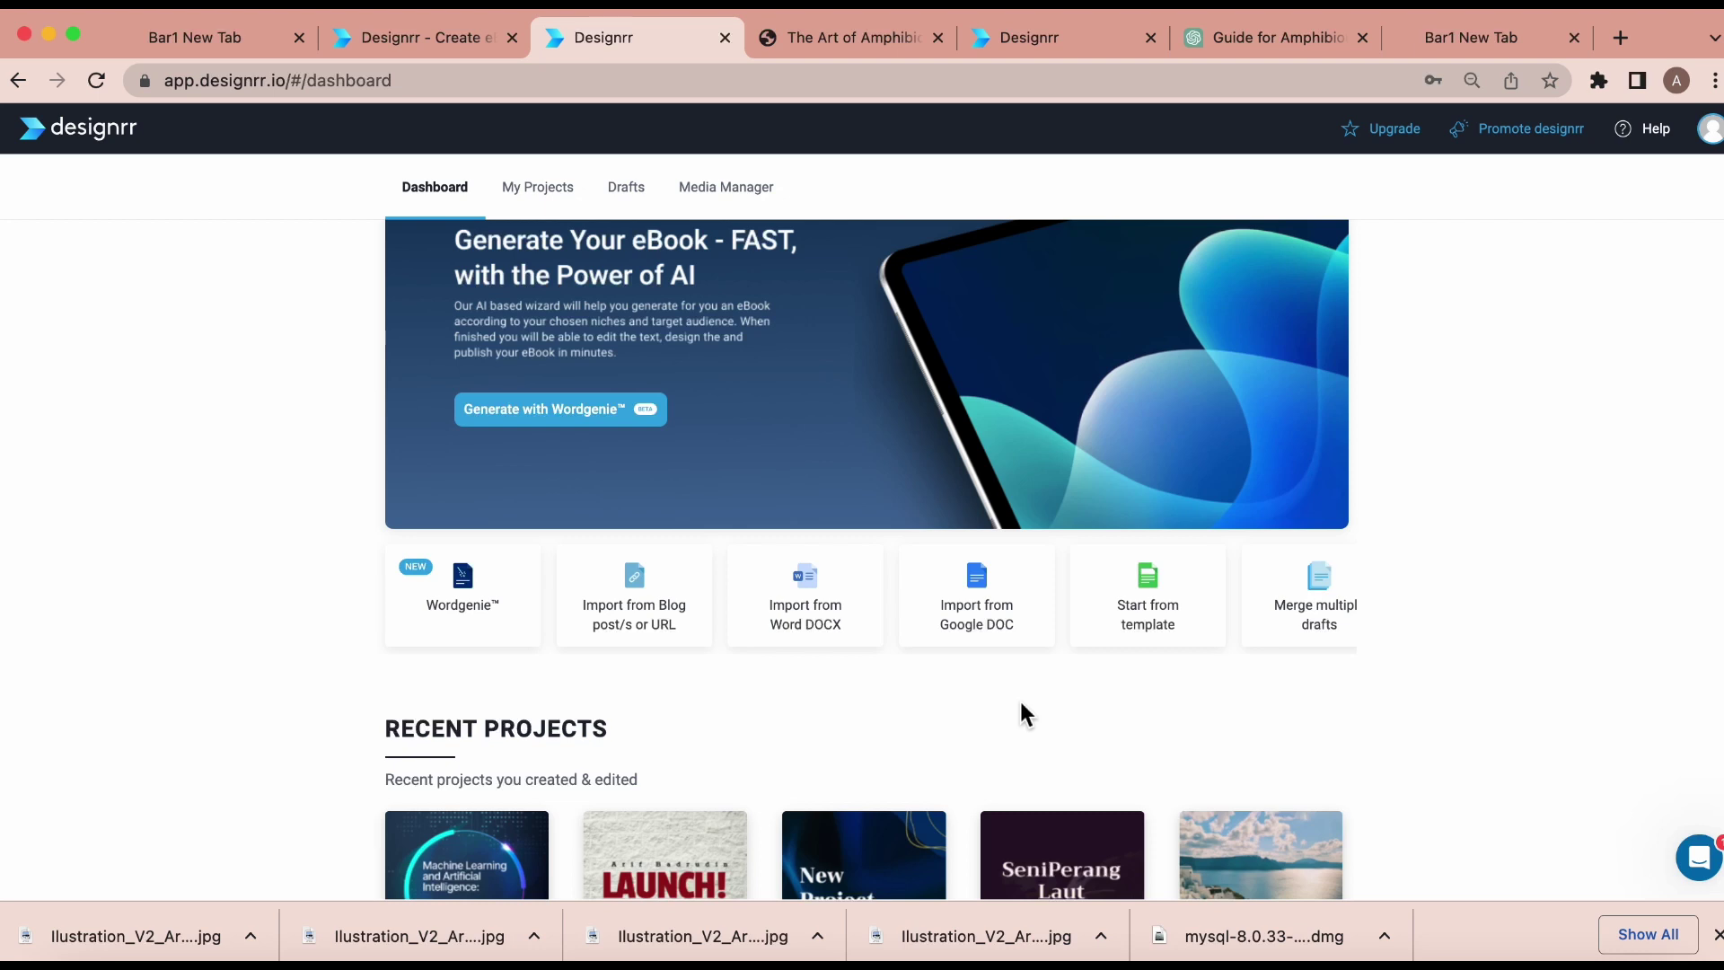
mouse_move(745, 657)
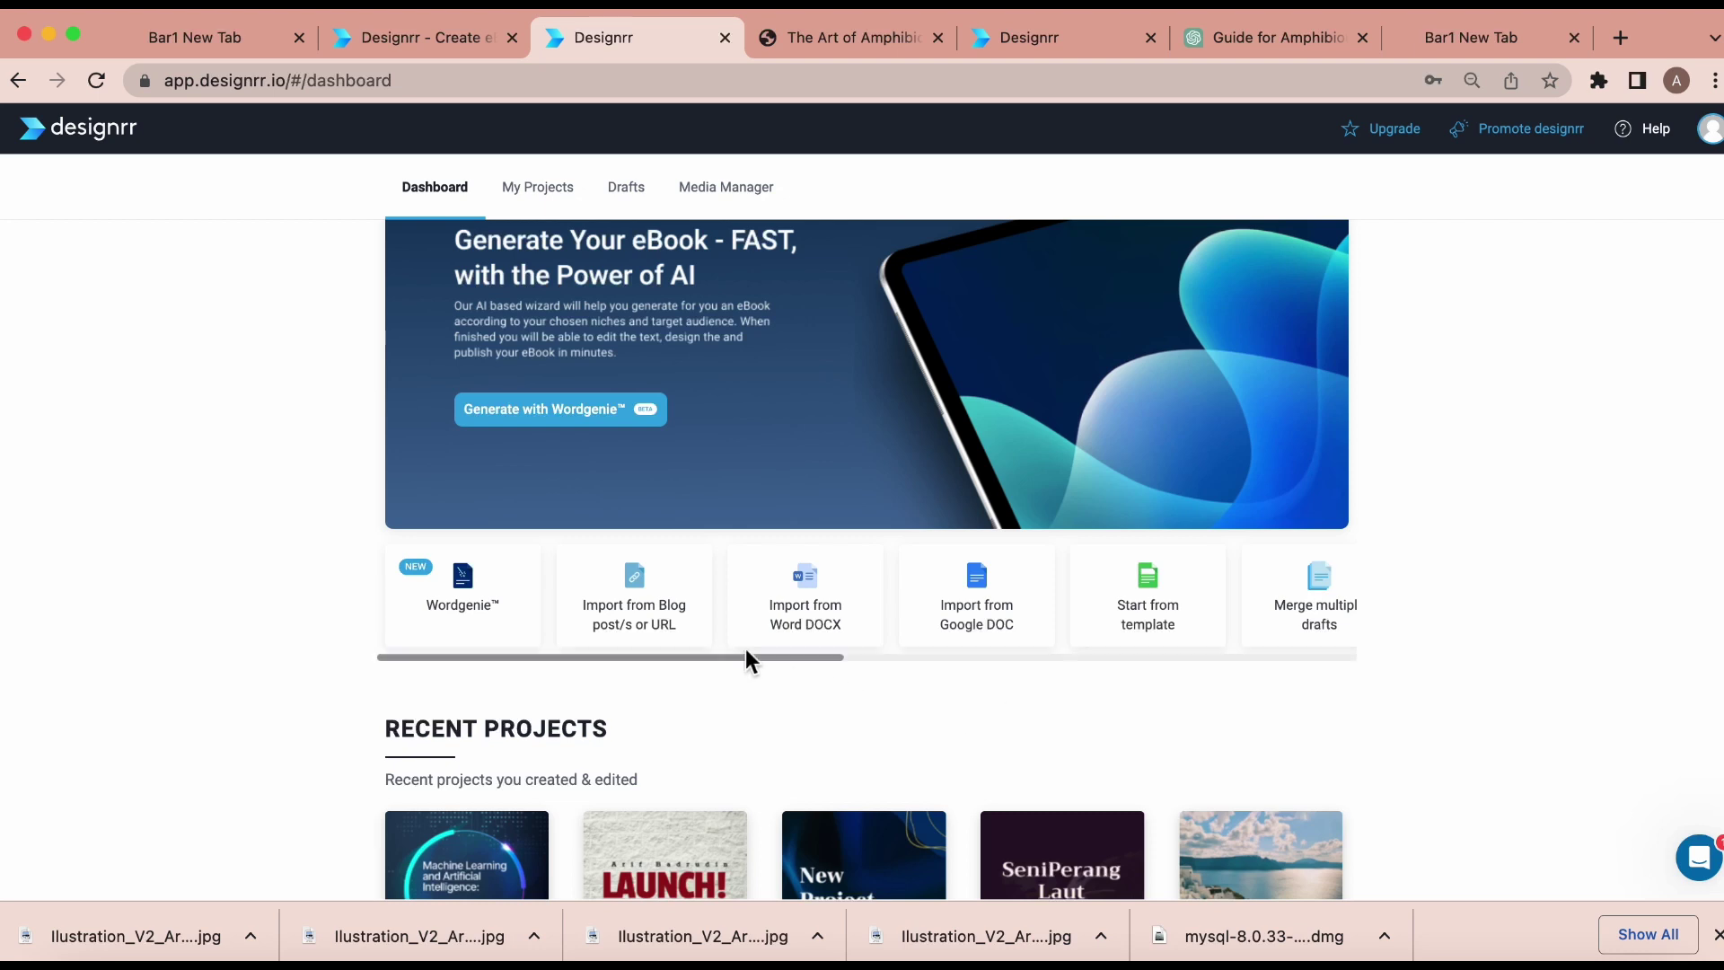
click(473, 601)
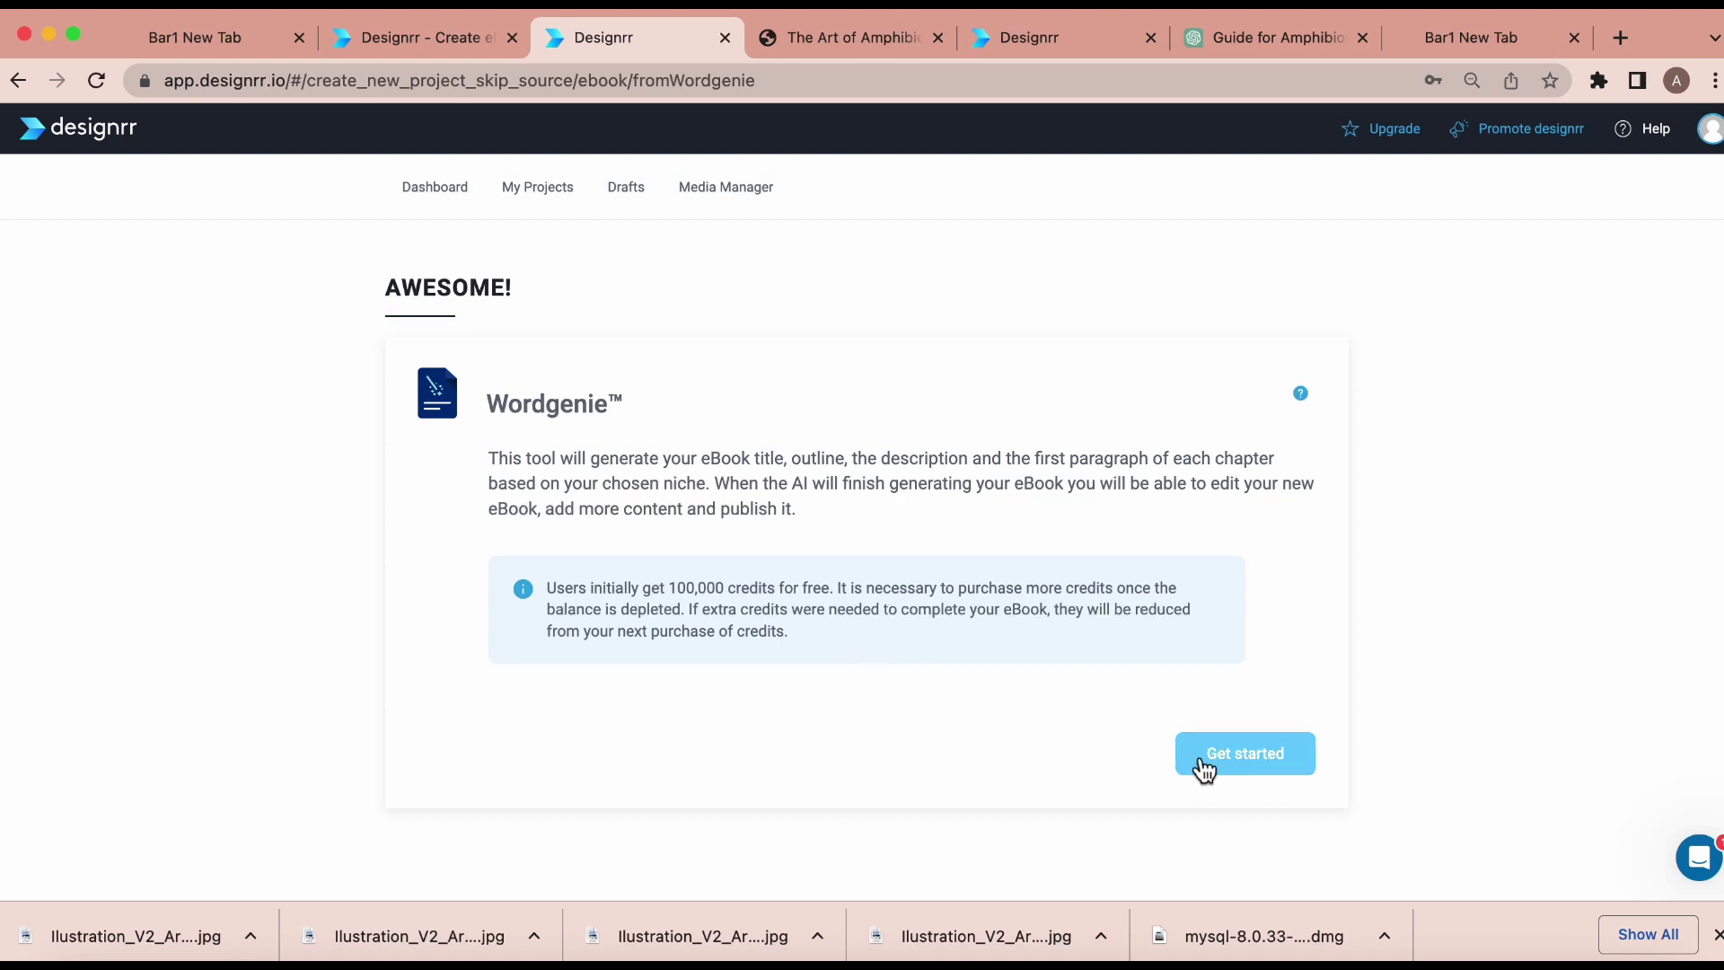
click(1254, 763)
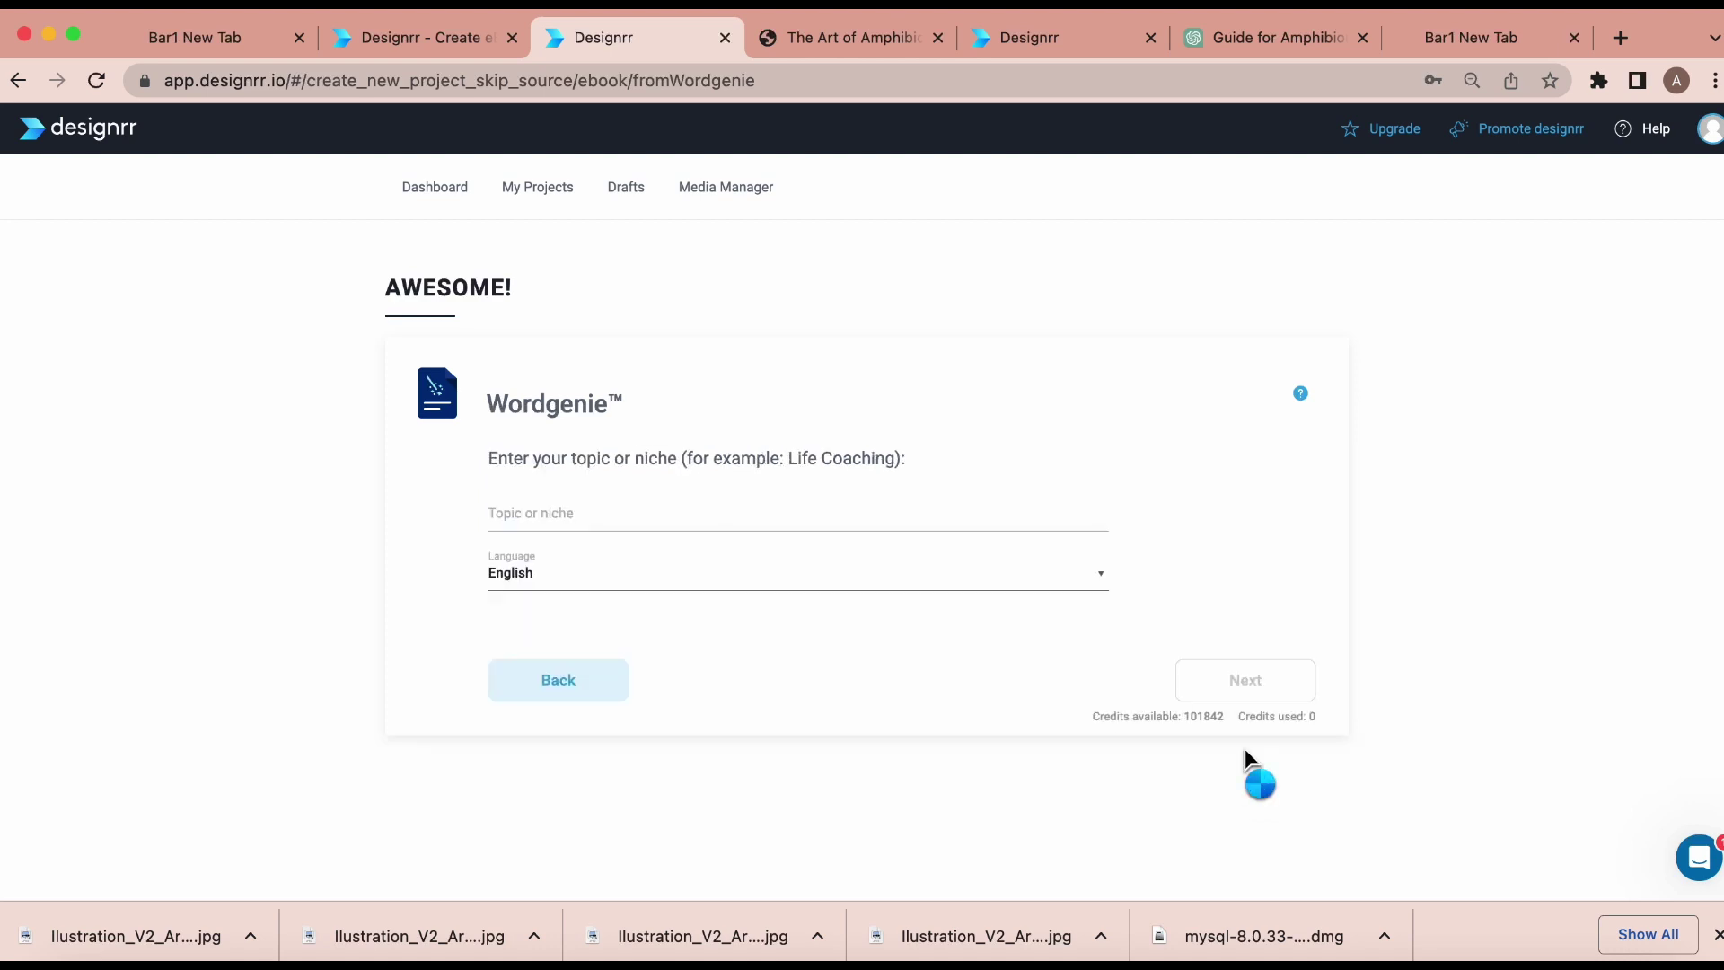
Enter "Artificial Intelligence in Business" as the eBook topic, keep English as the language, and submit it.
click(529, 512)
text(Artifici)
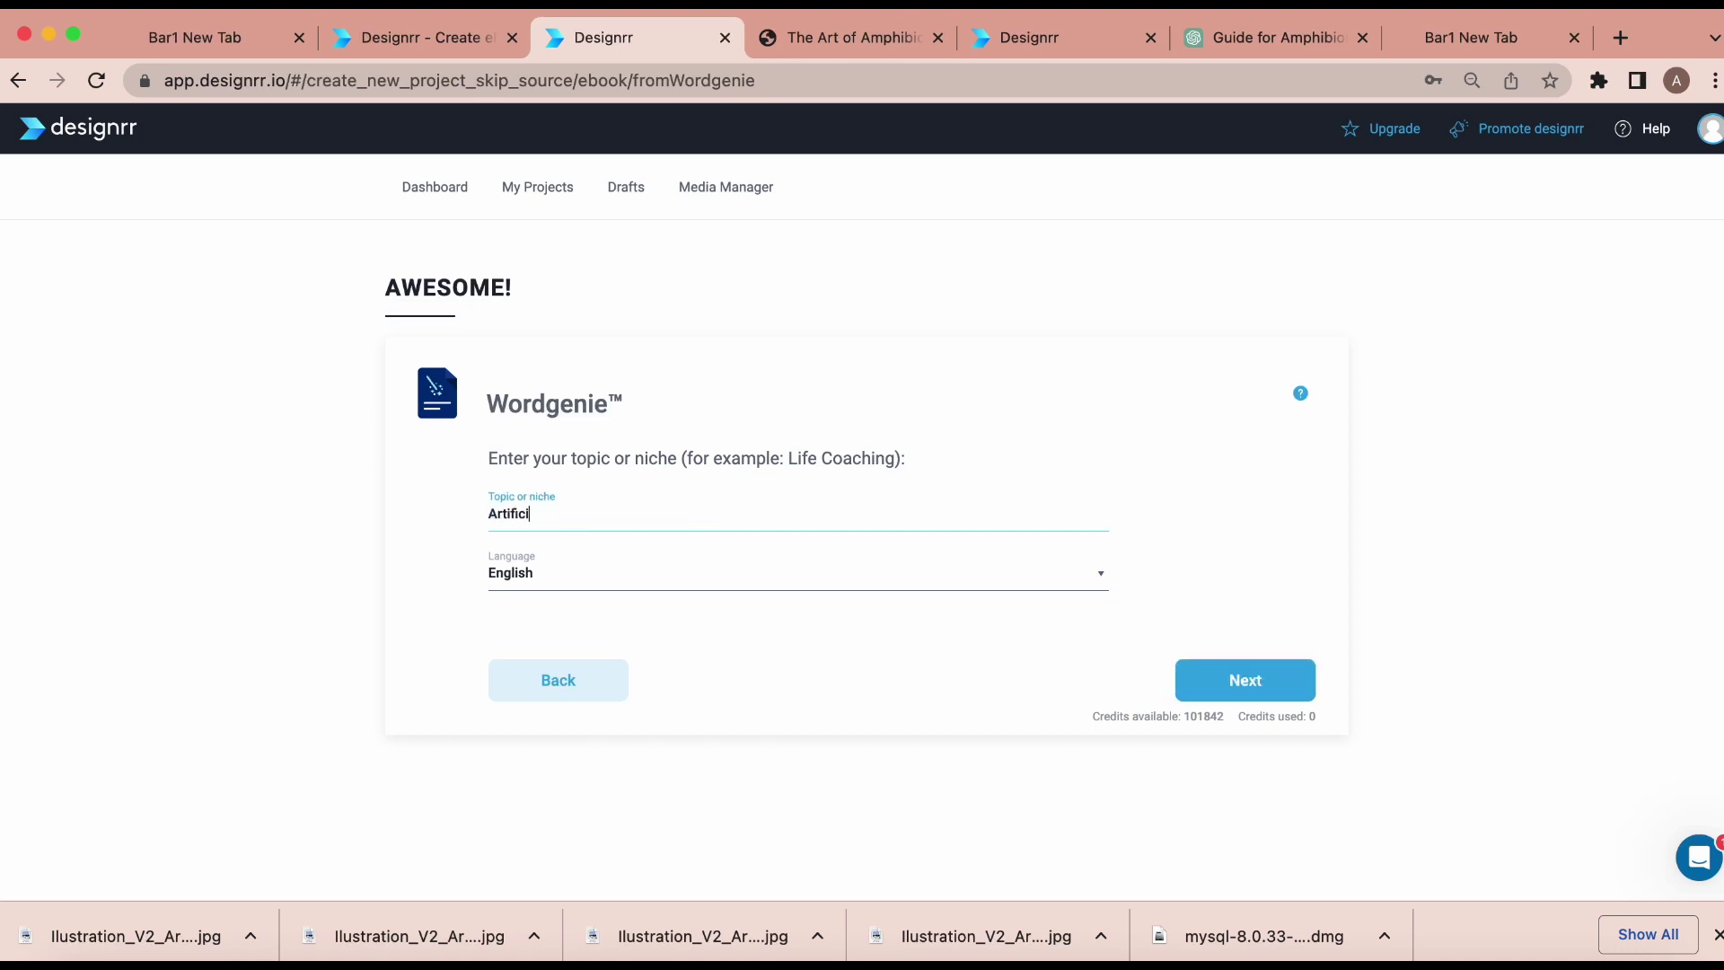
text(al Intelligence in Business)
click(1103, 575)
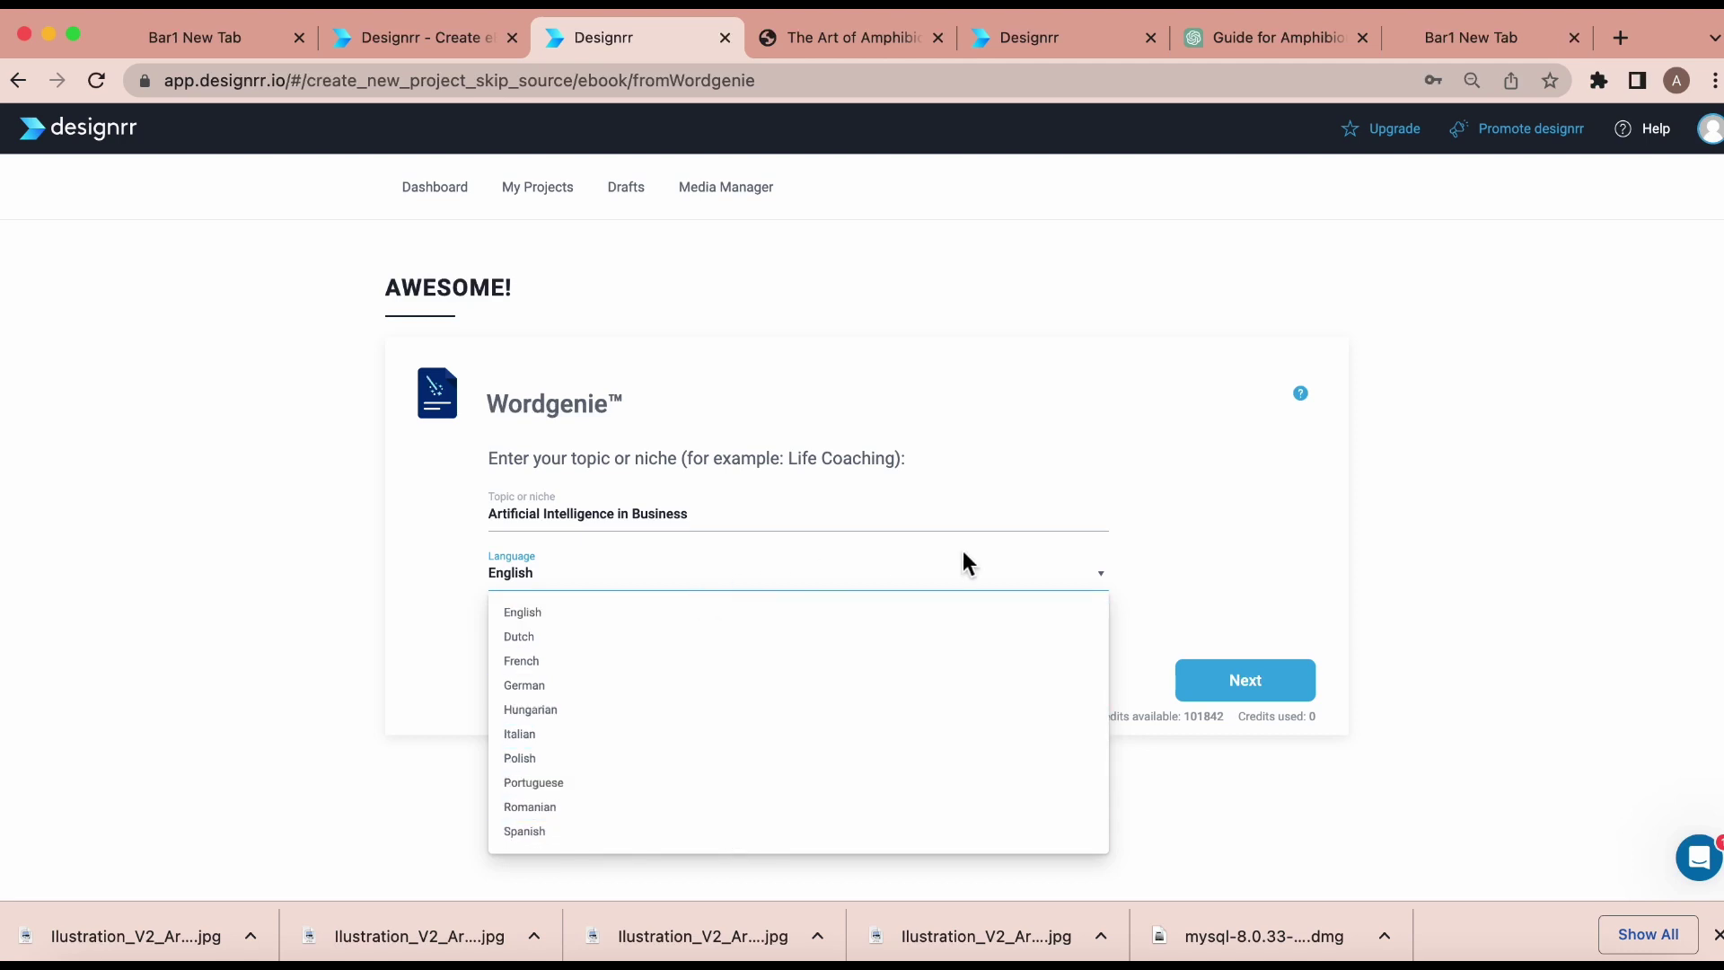
click(1213, 564)
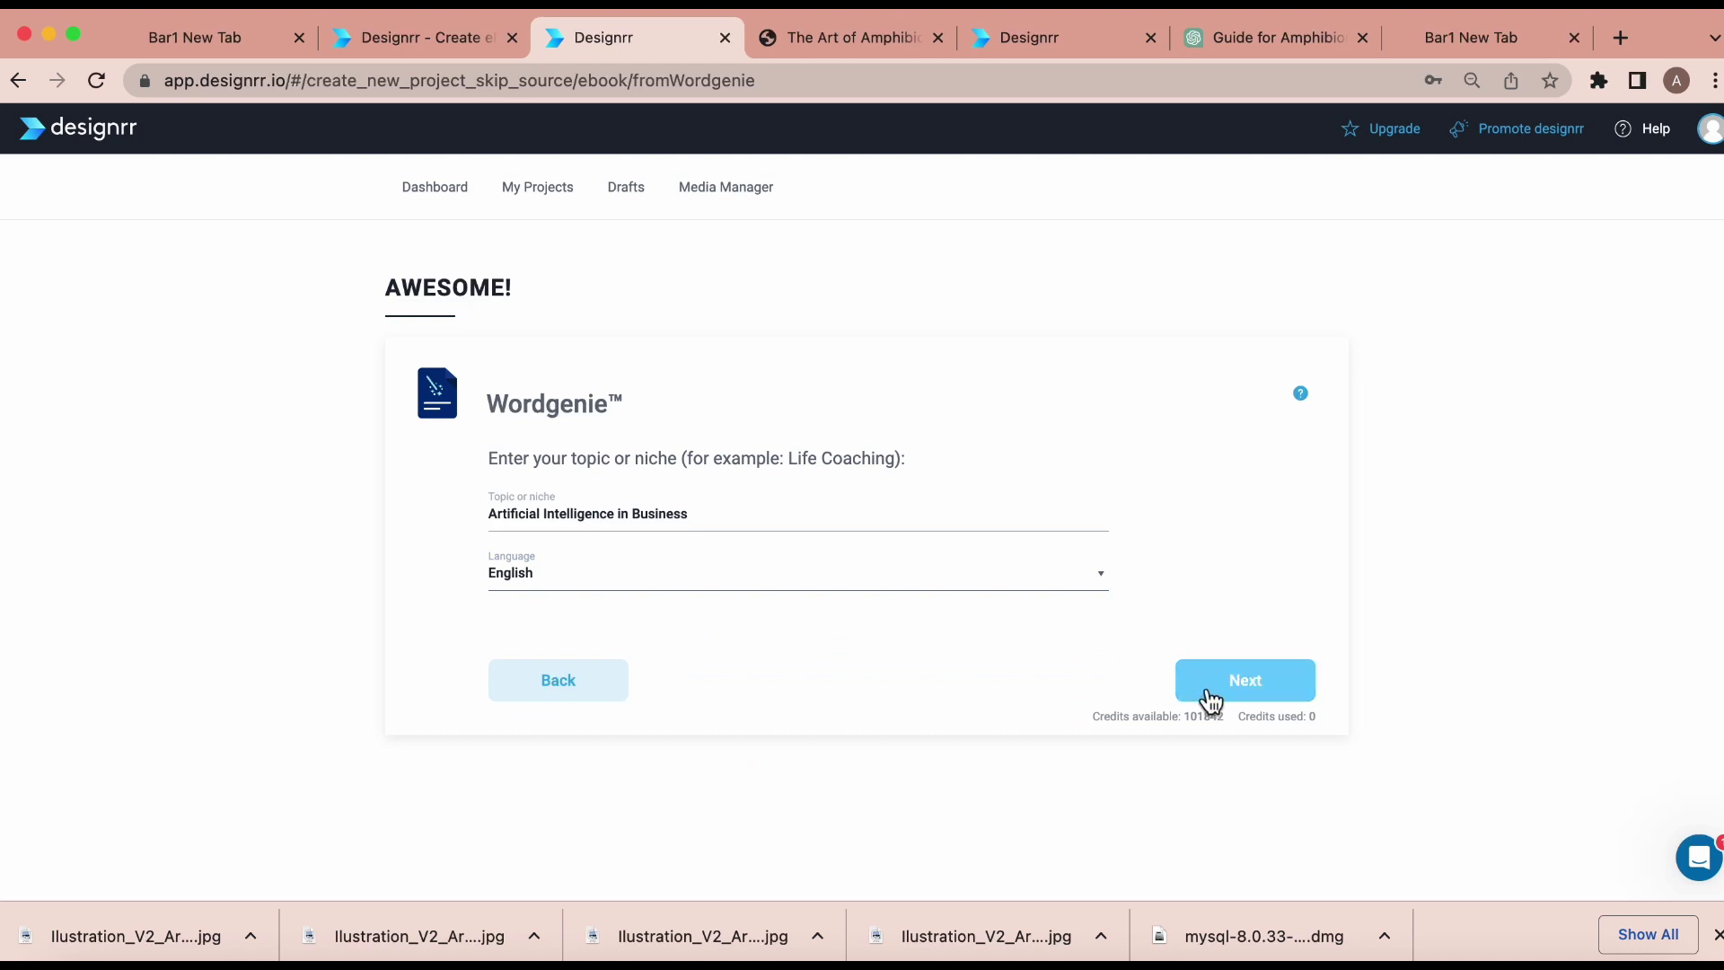
click(1237, 699)
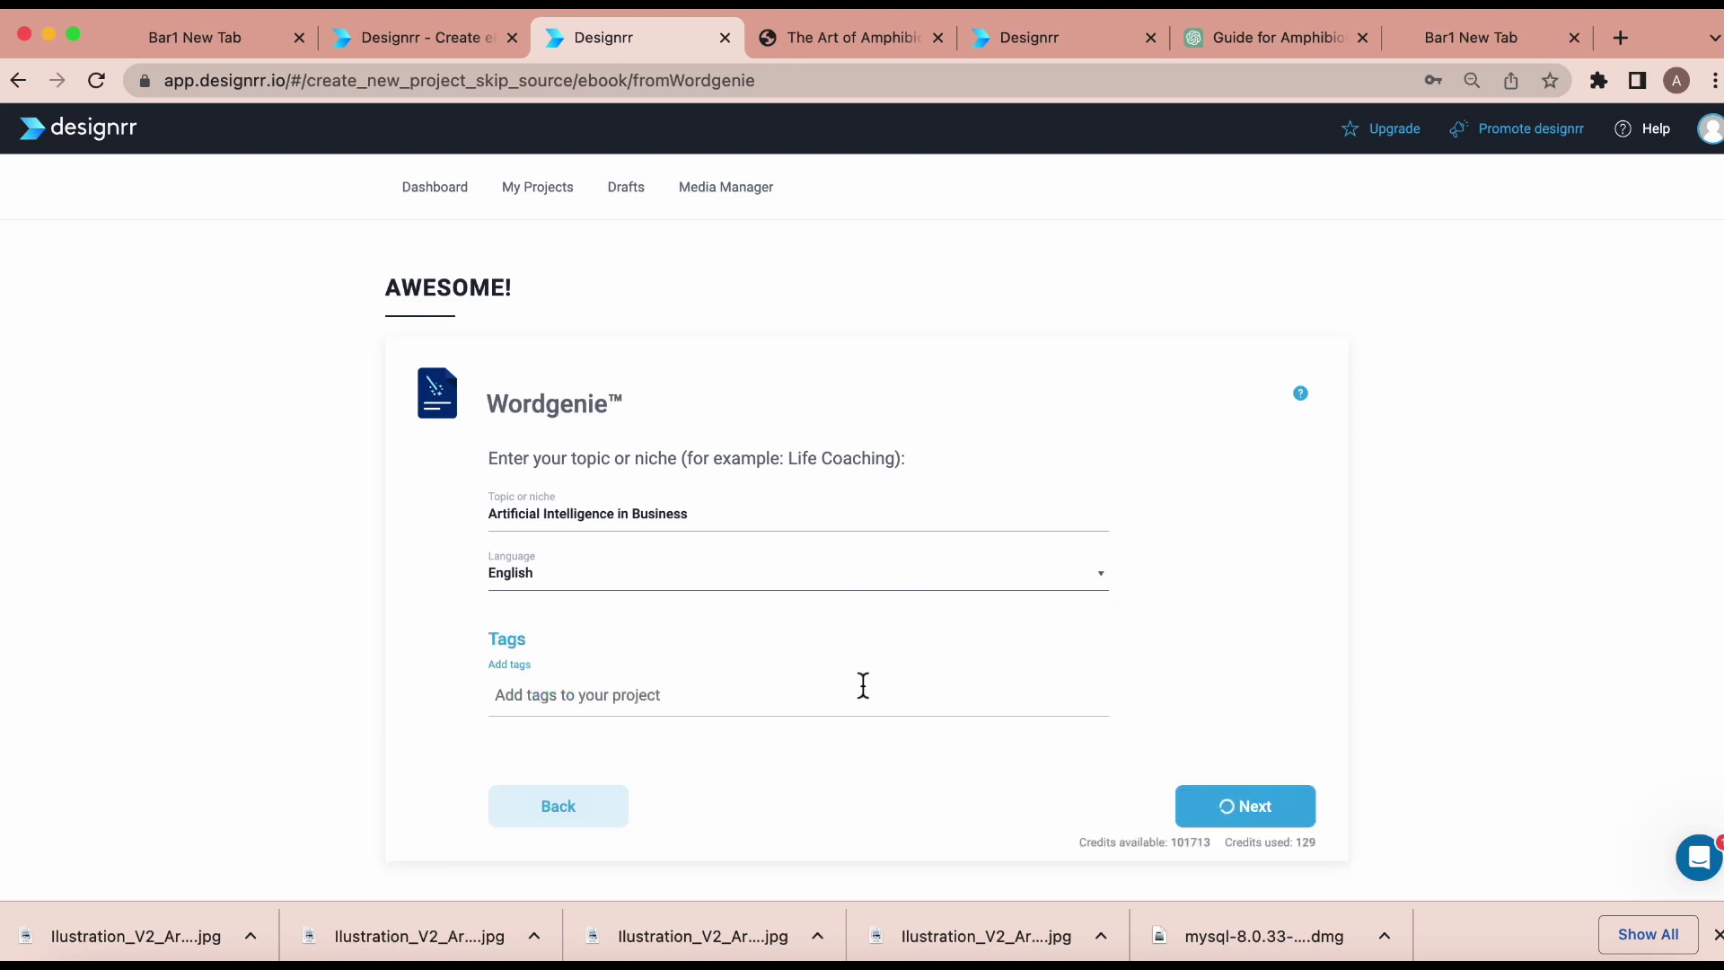
Tag the project with Advertising, Business, Business Development / Sales, Careers & Recruitment, E-Commerce and Education, and continue to the sub-niches.
click(573, 693)
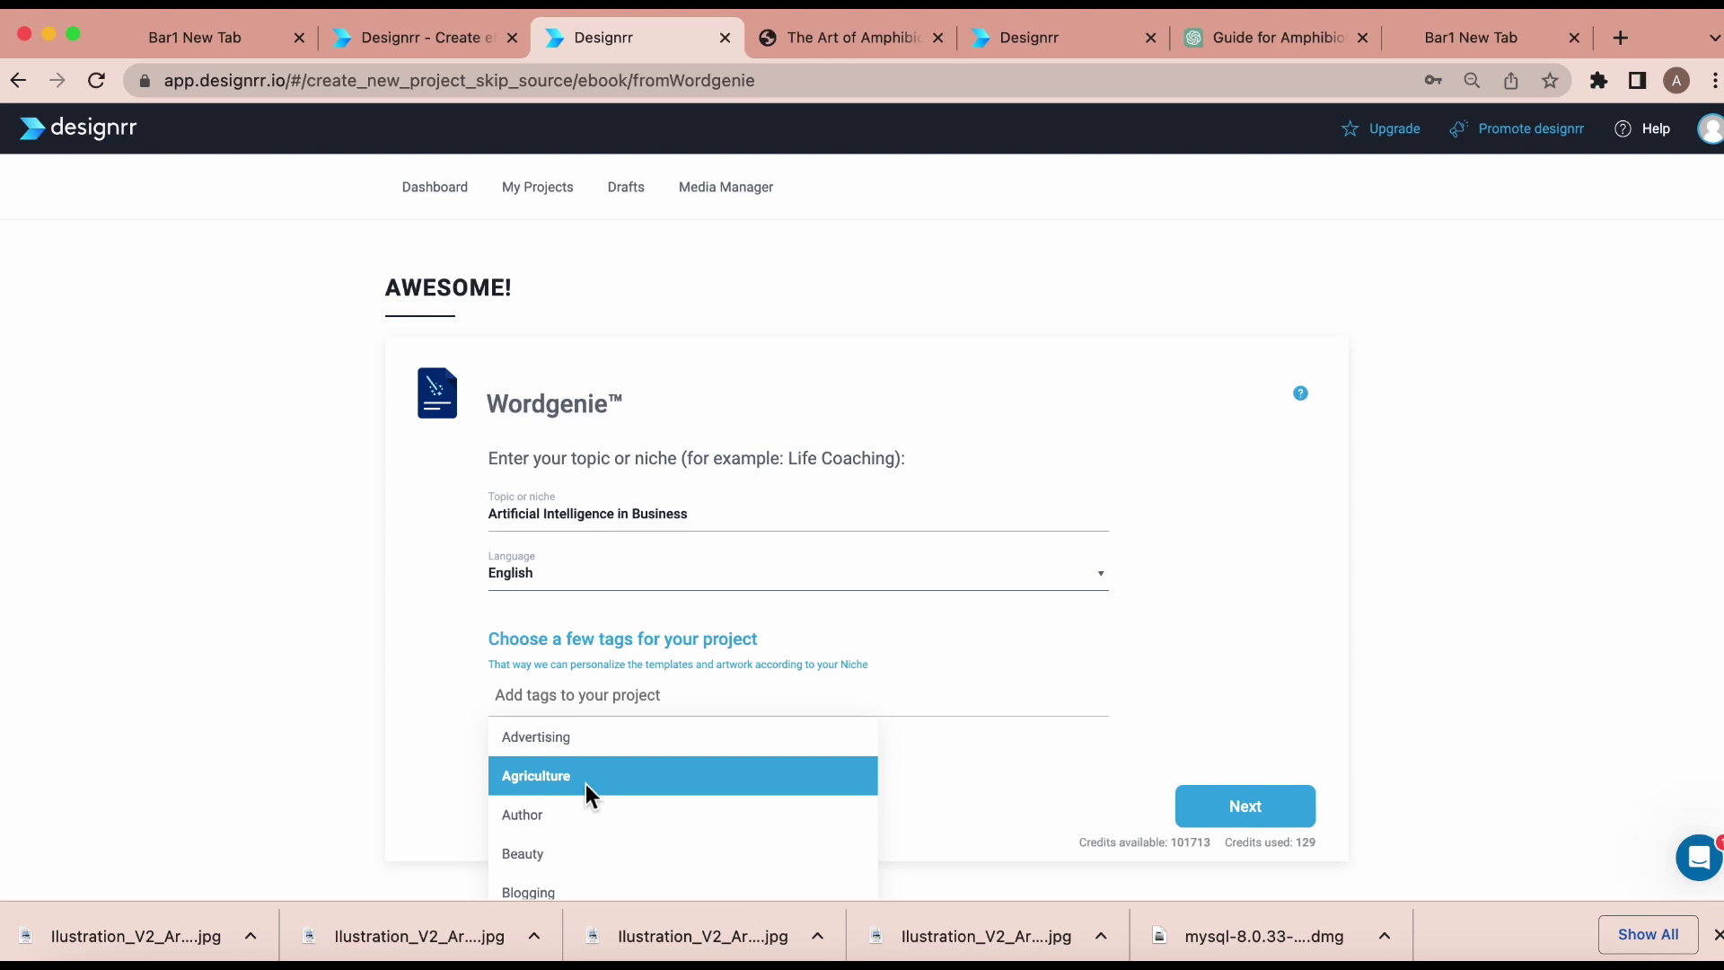
click(573, 742)
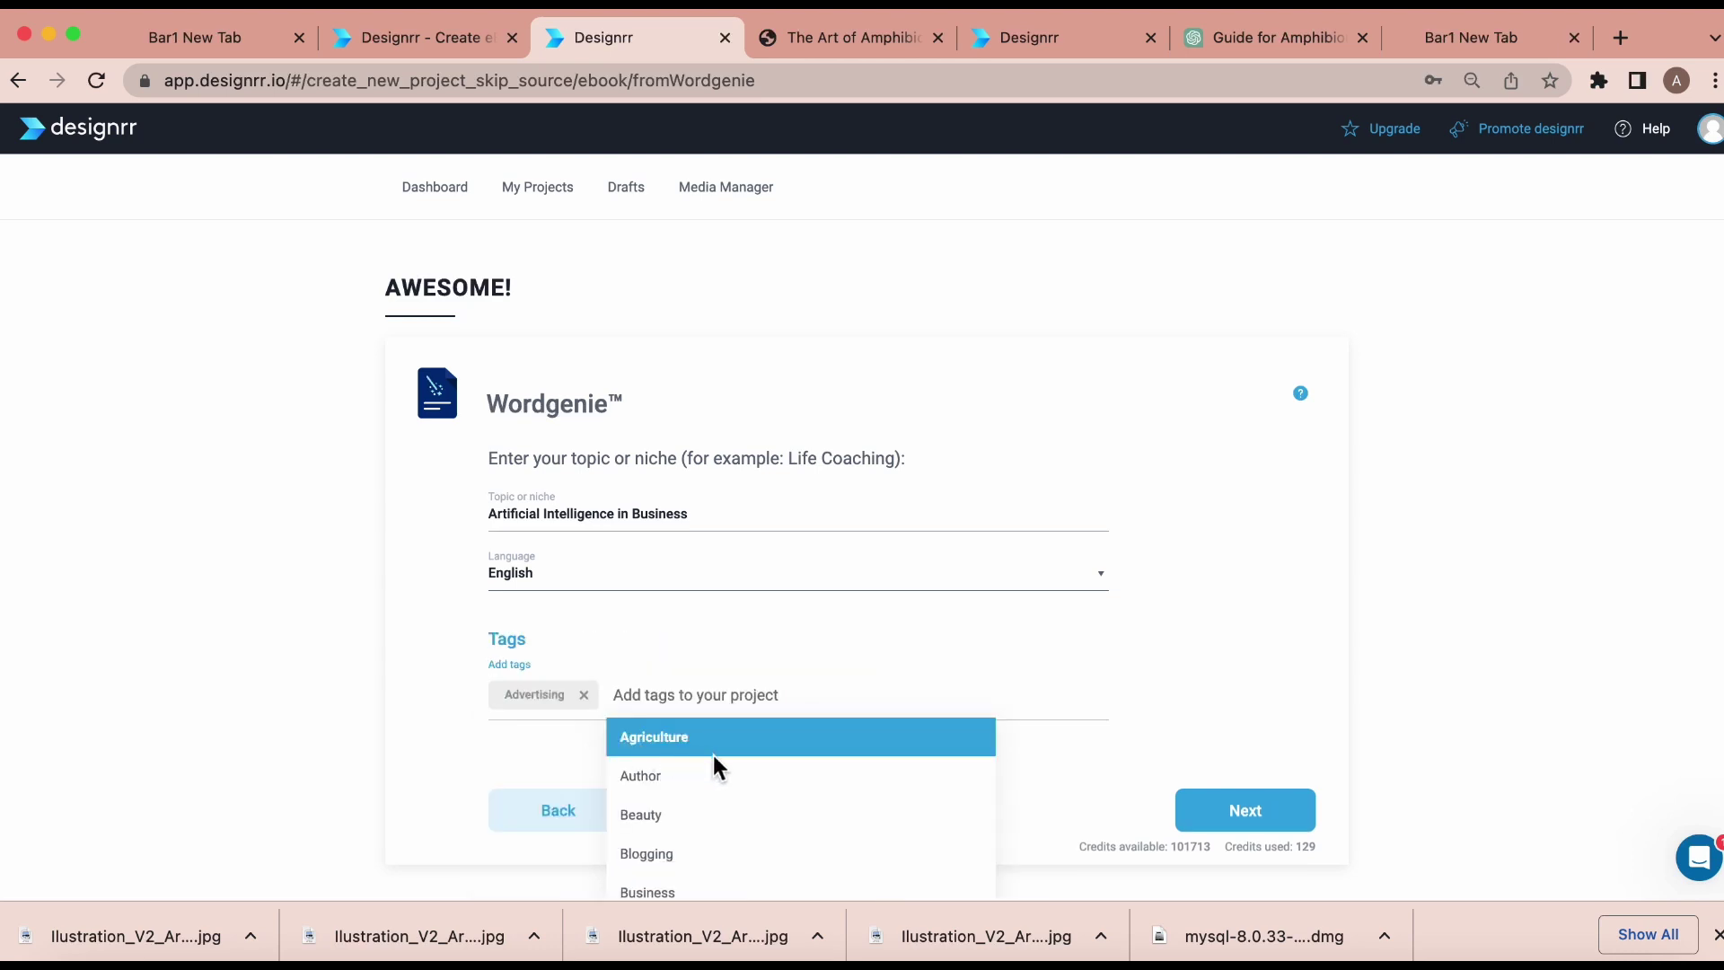
scroll(744, 796, down, 2)
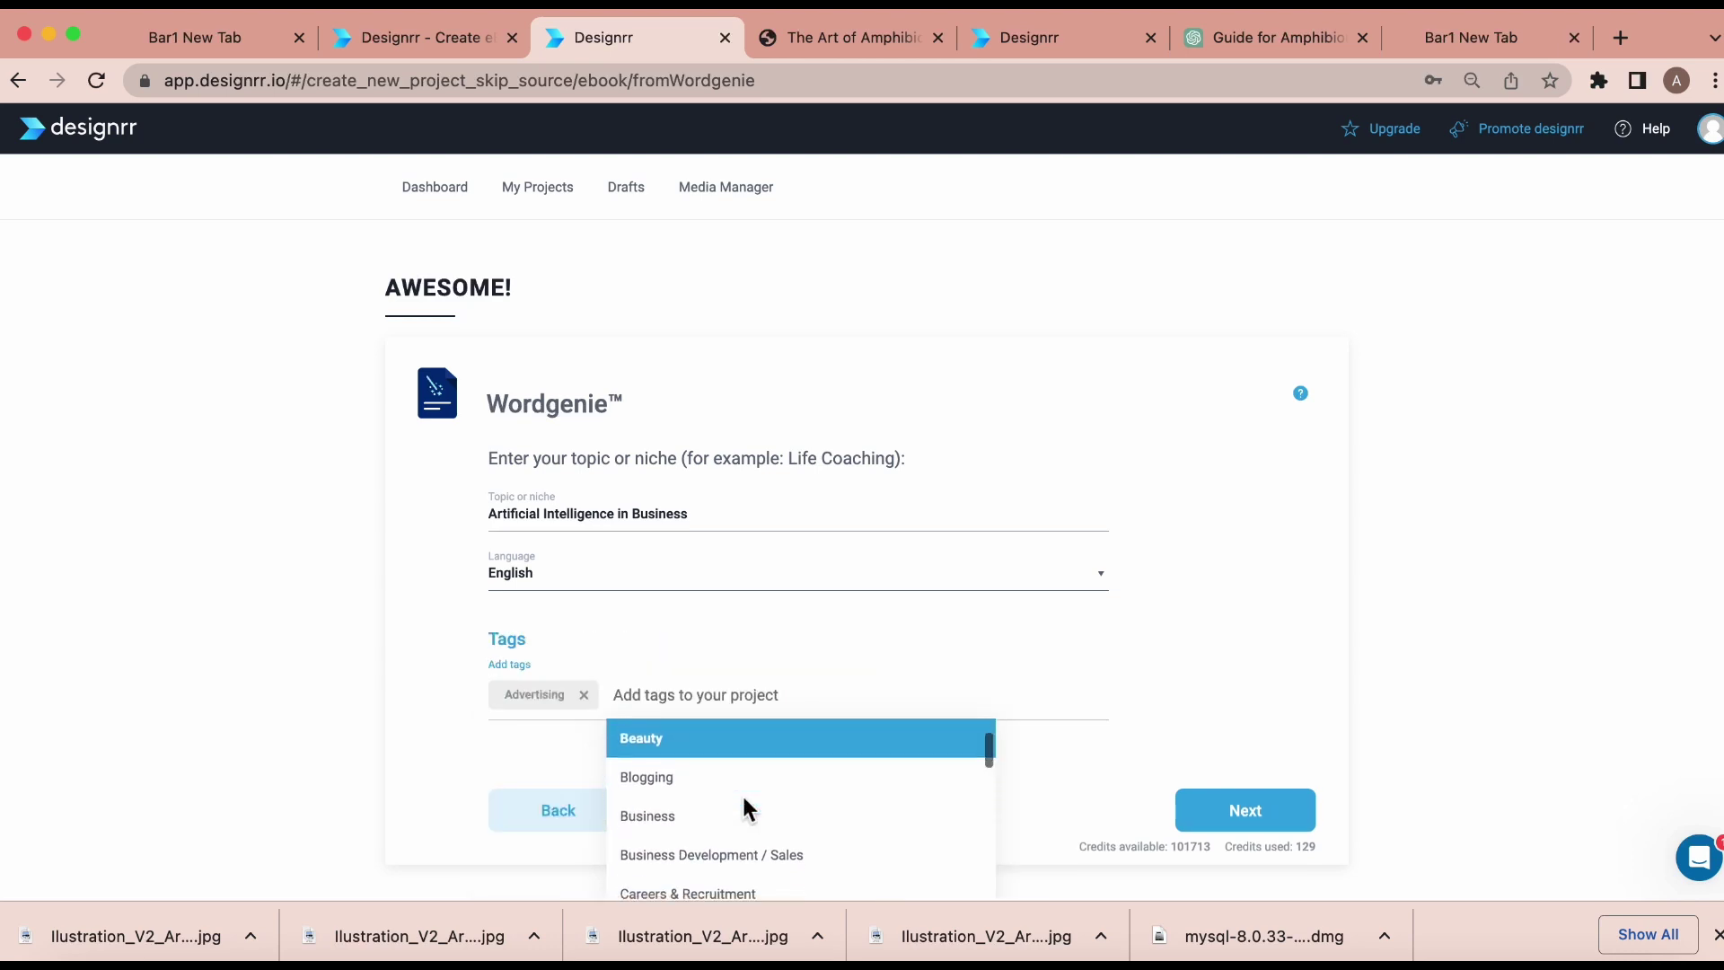
click(743, 798)
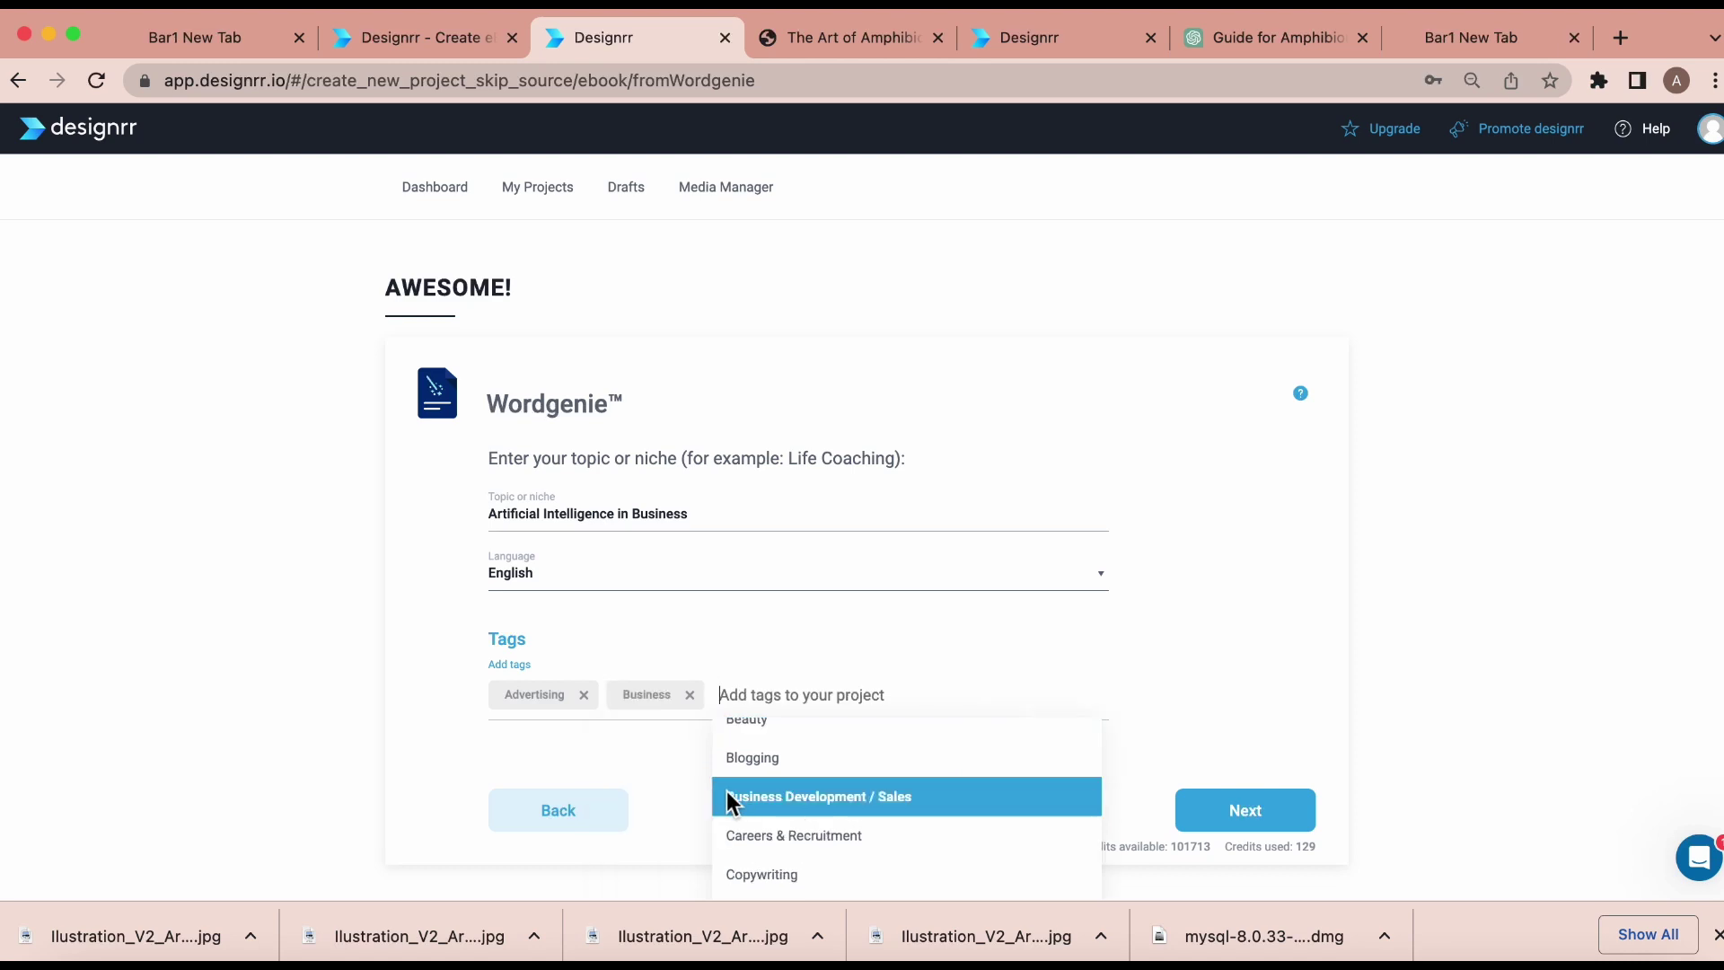
click(846, 803)
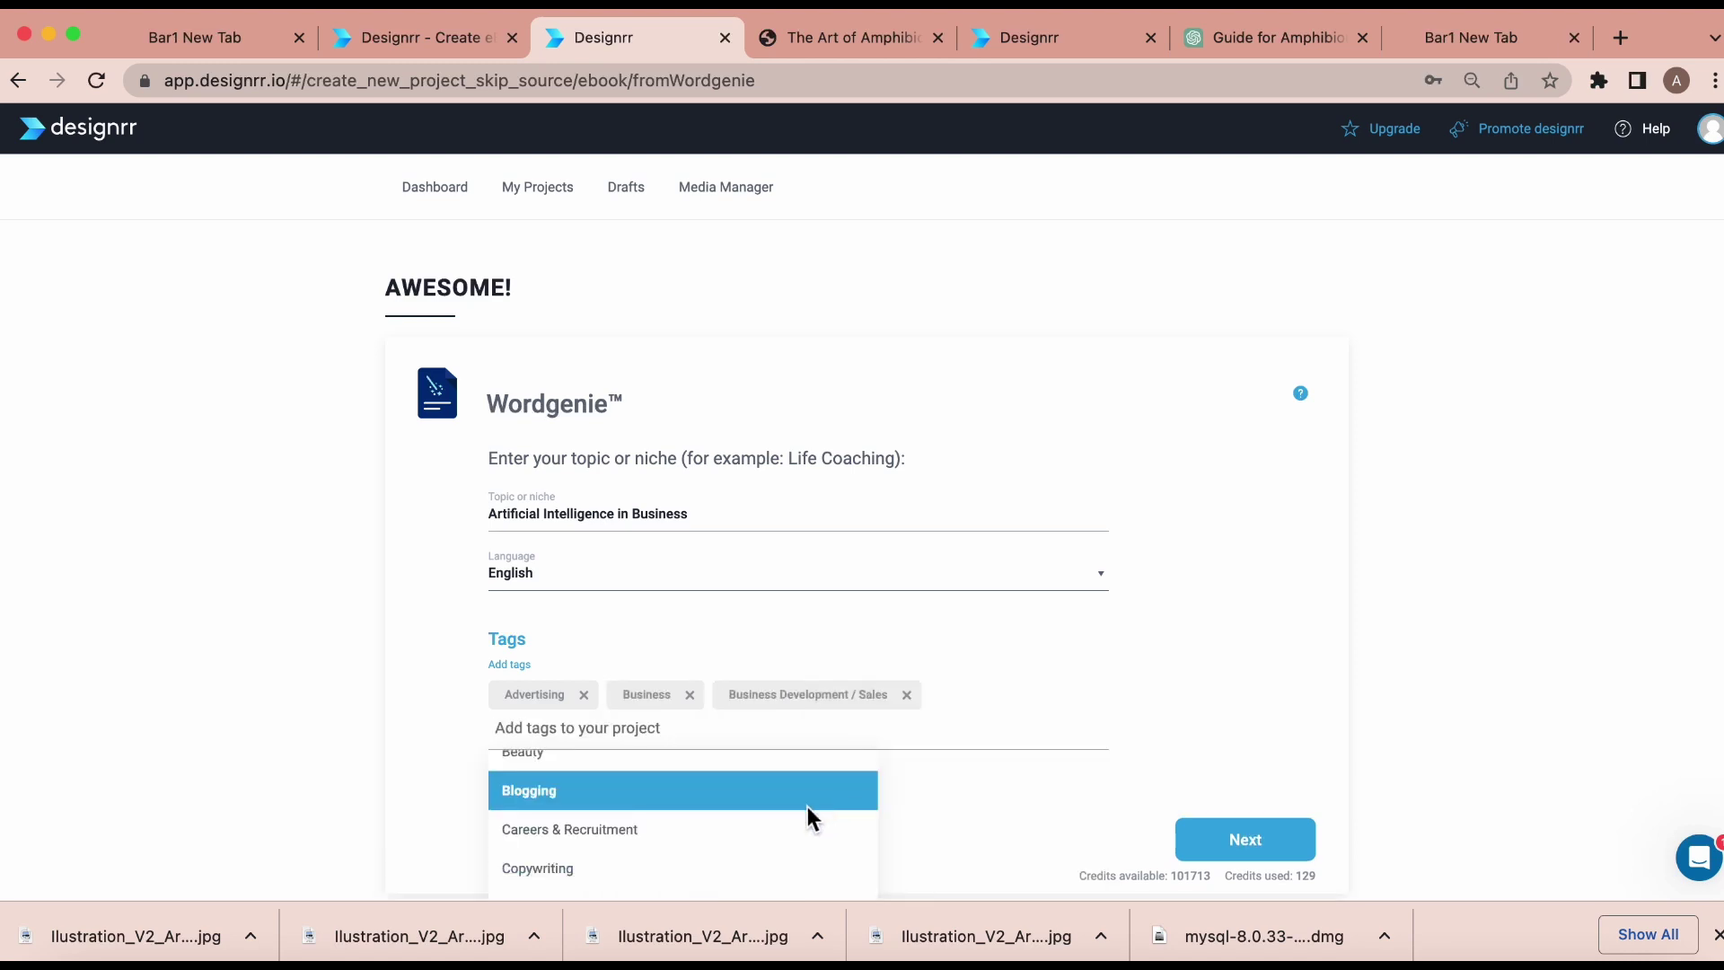
click(721, 828)
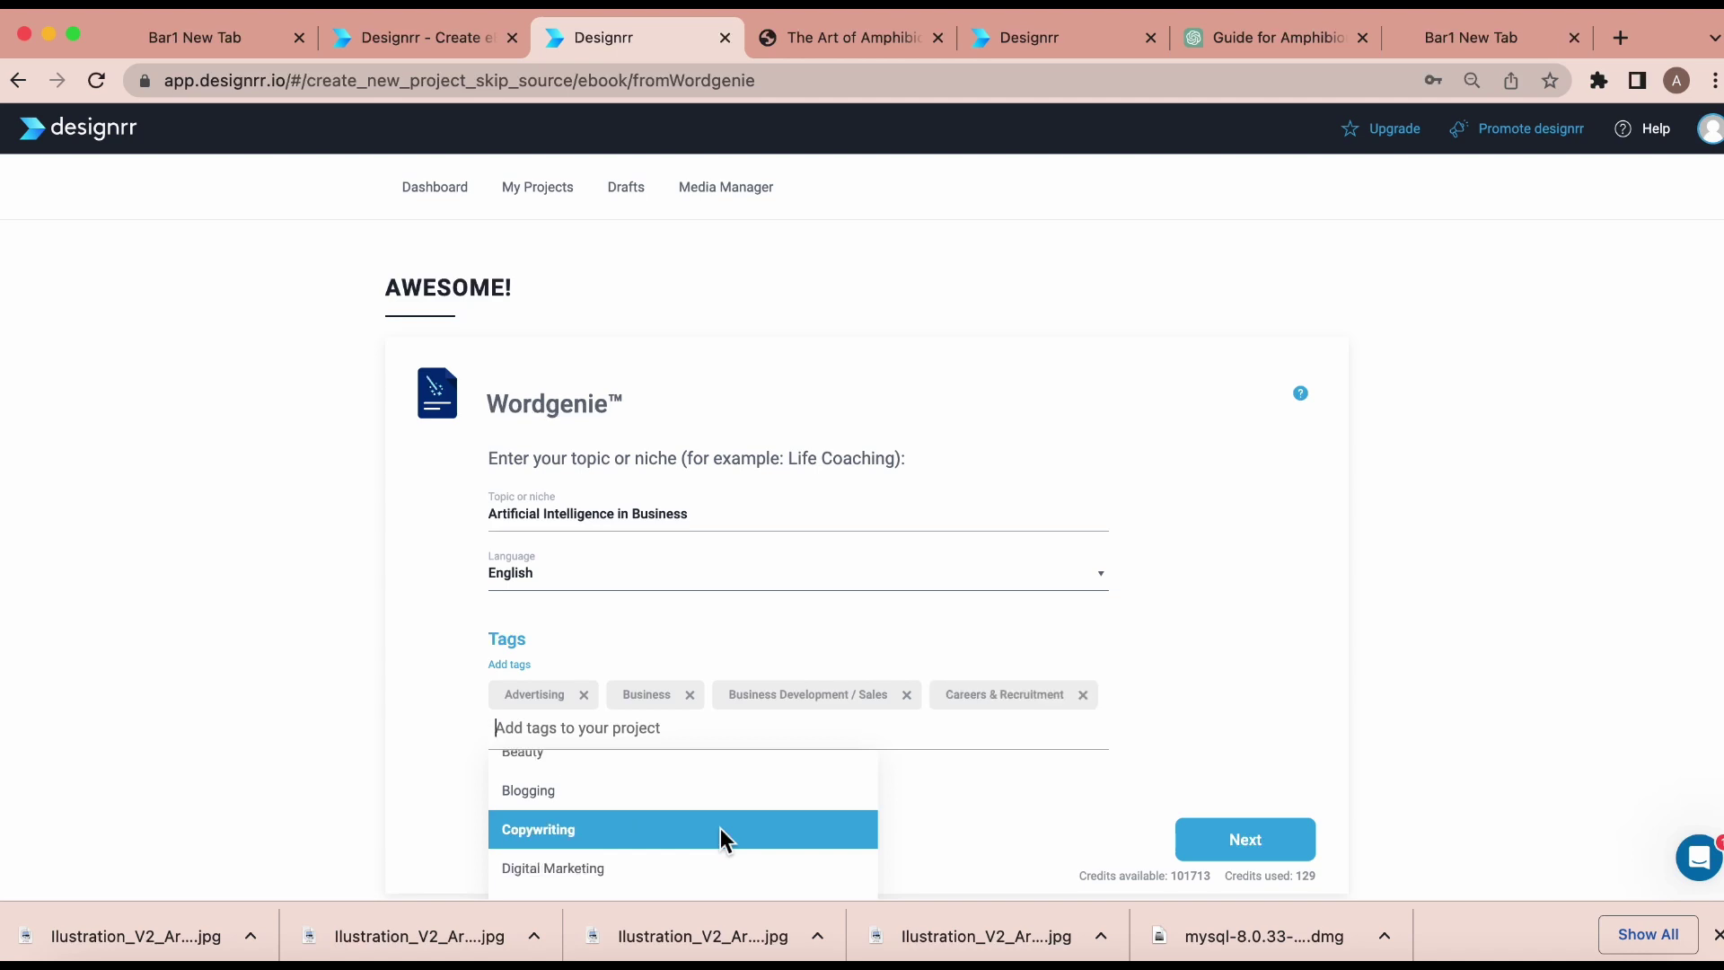
scroll(731, 831, down, 1)
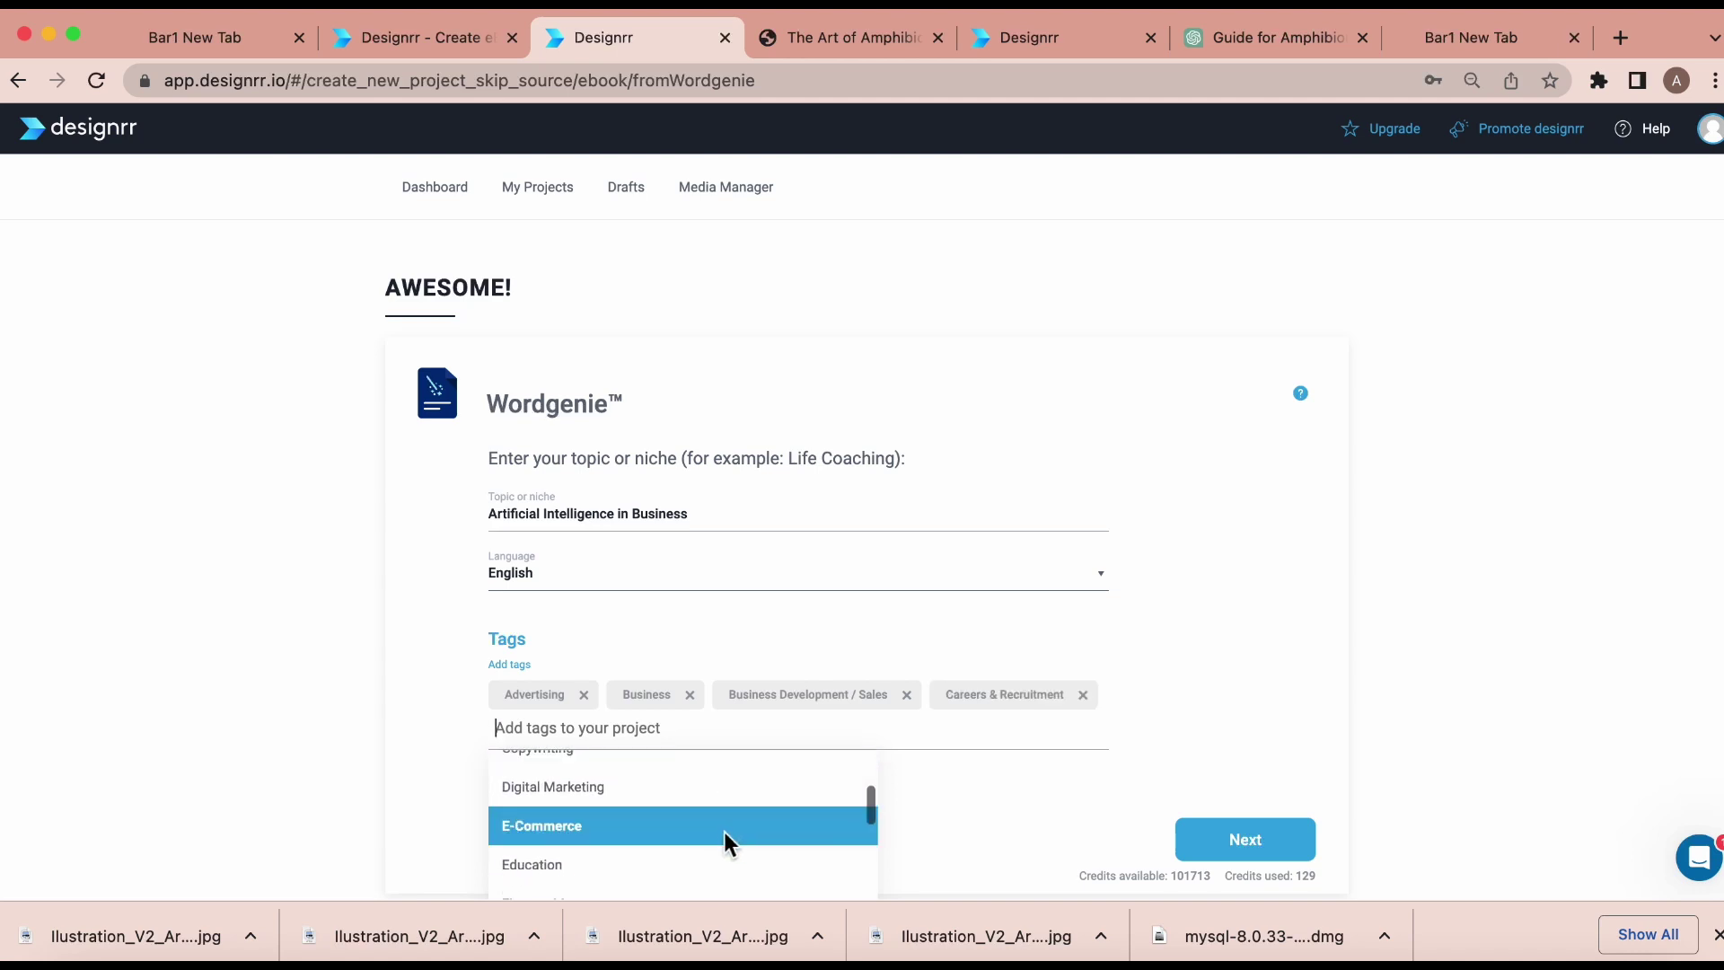
click(703, 831)
click(703, 832)
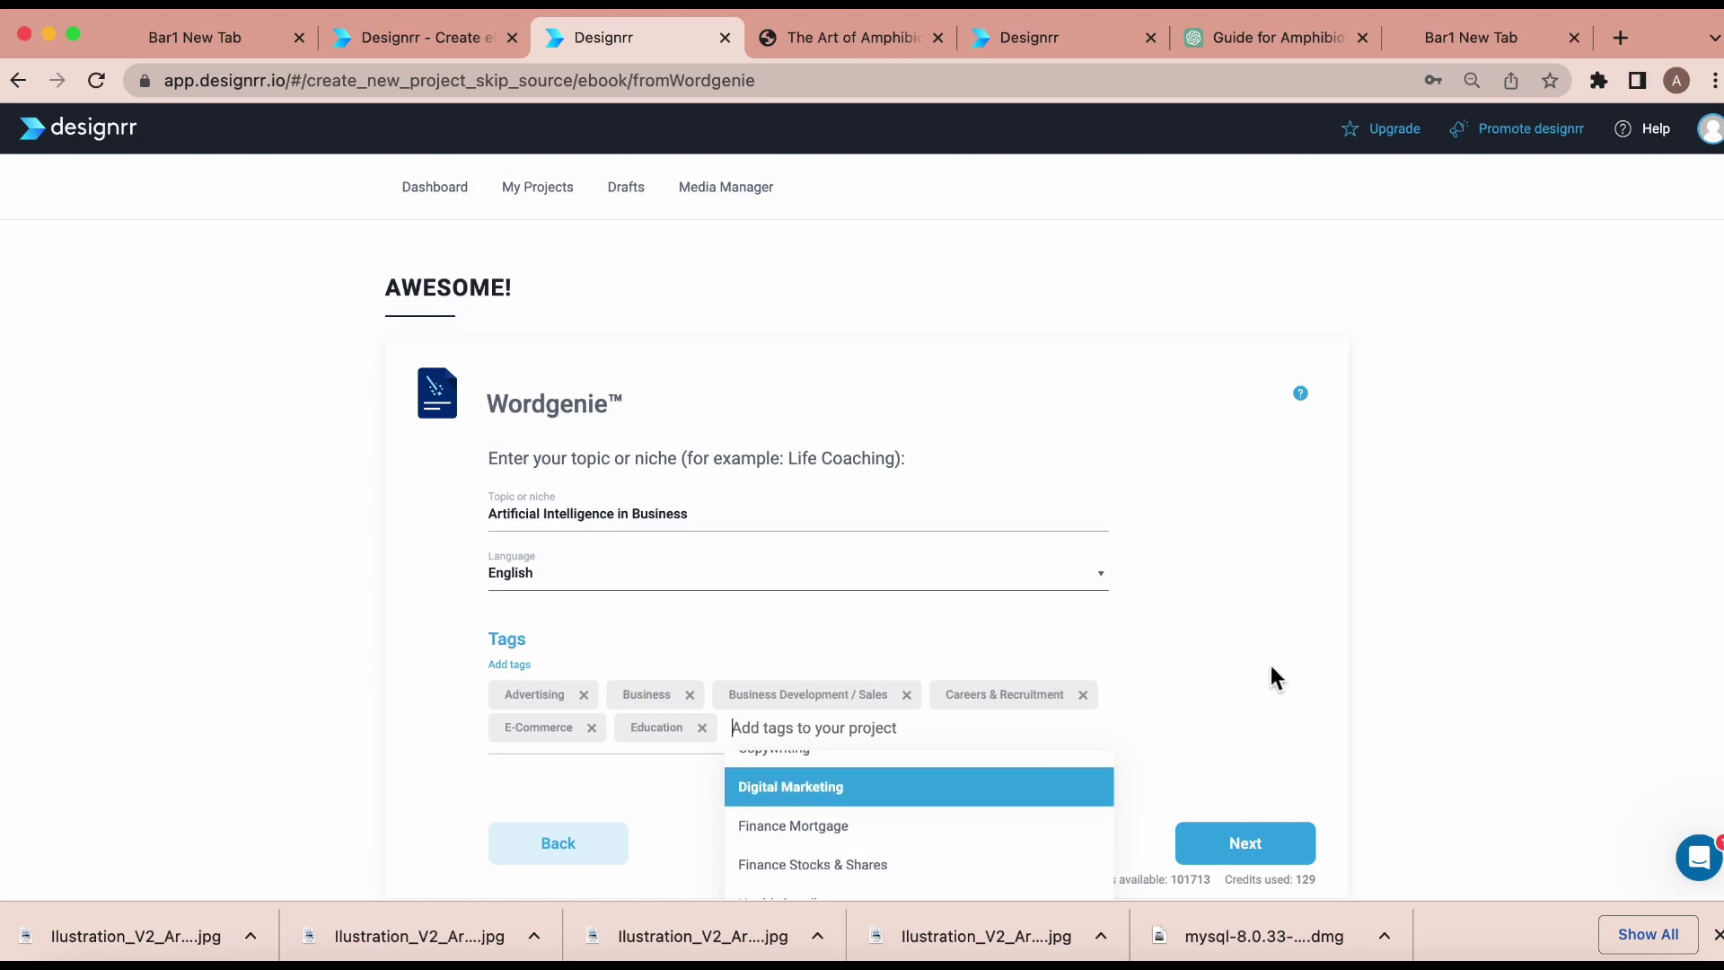
click(1250, 848)
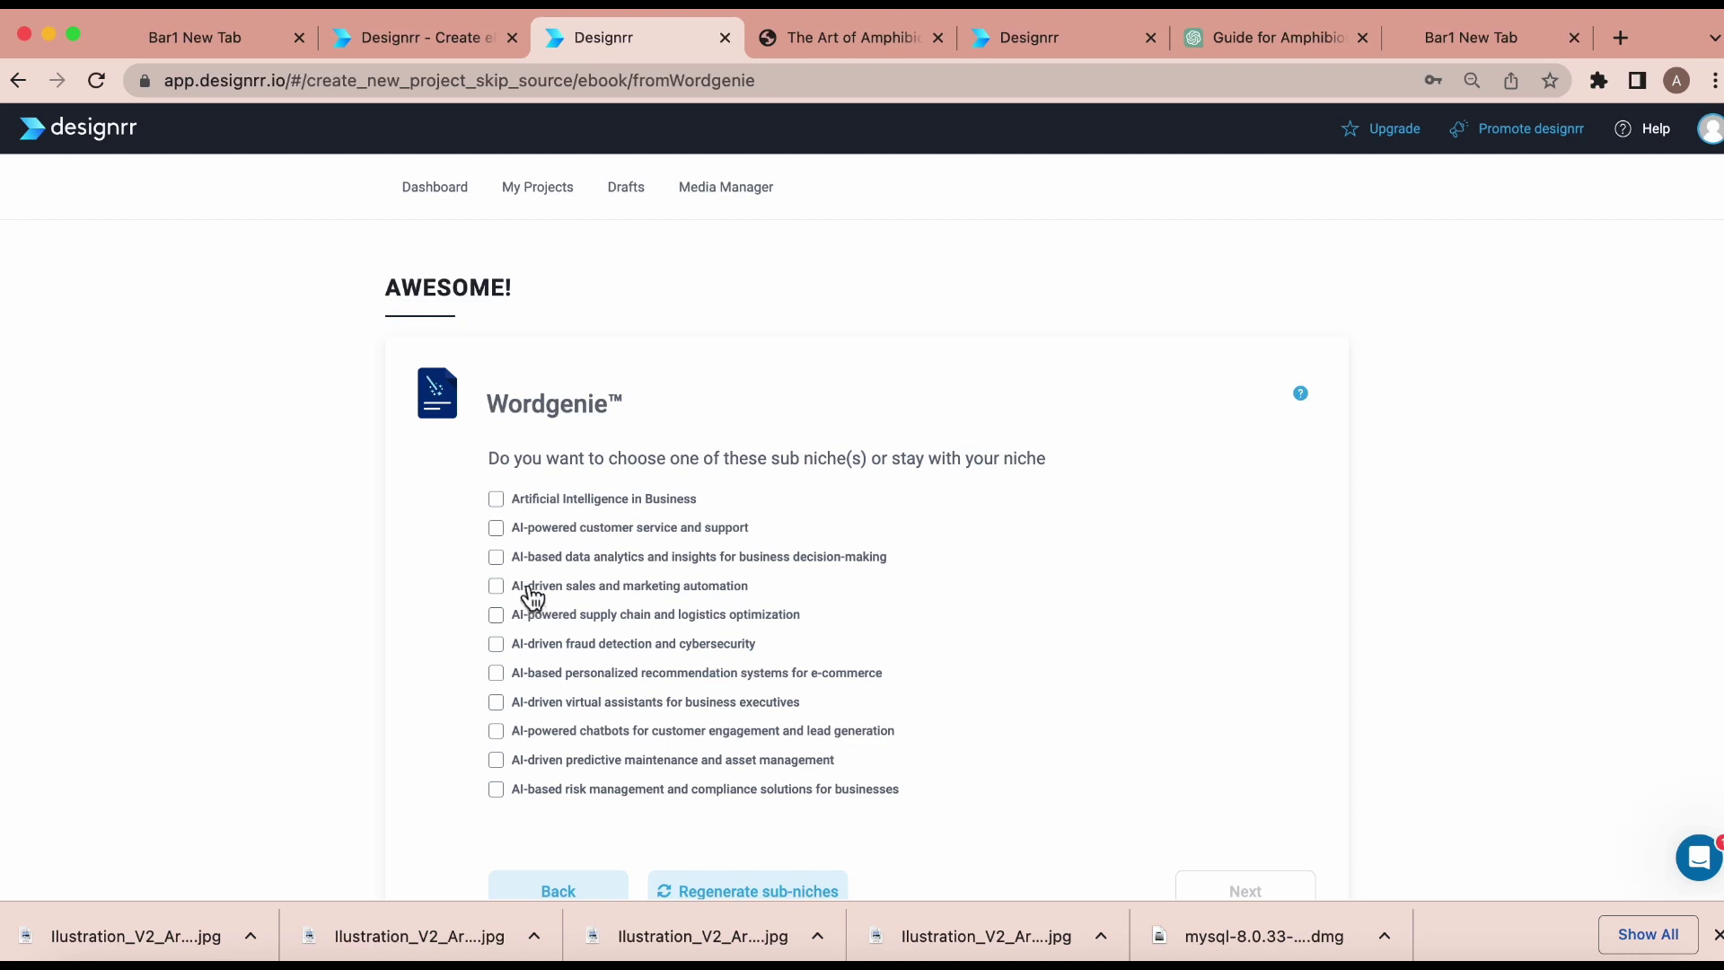
Select every suggested sub-niche, from Artificial Intelligence in Business to AI-based risk management and compliance solutions, and continue to the audience question.
click(497, 500)
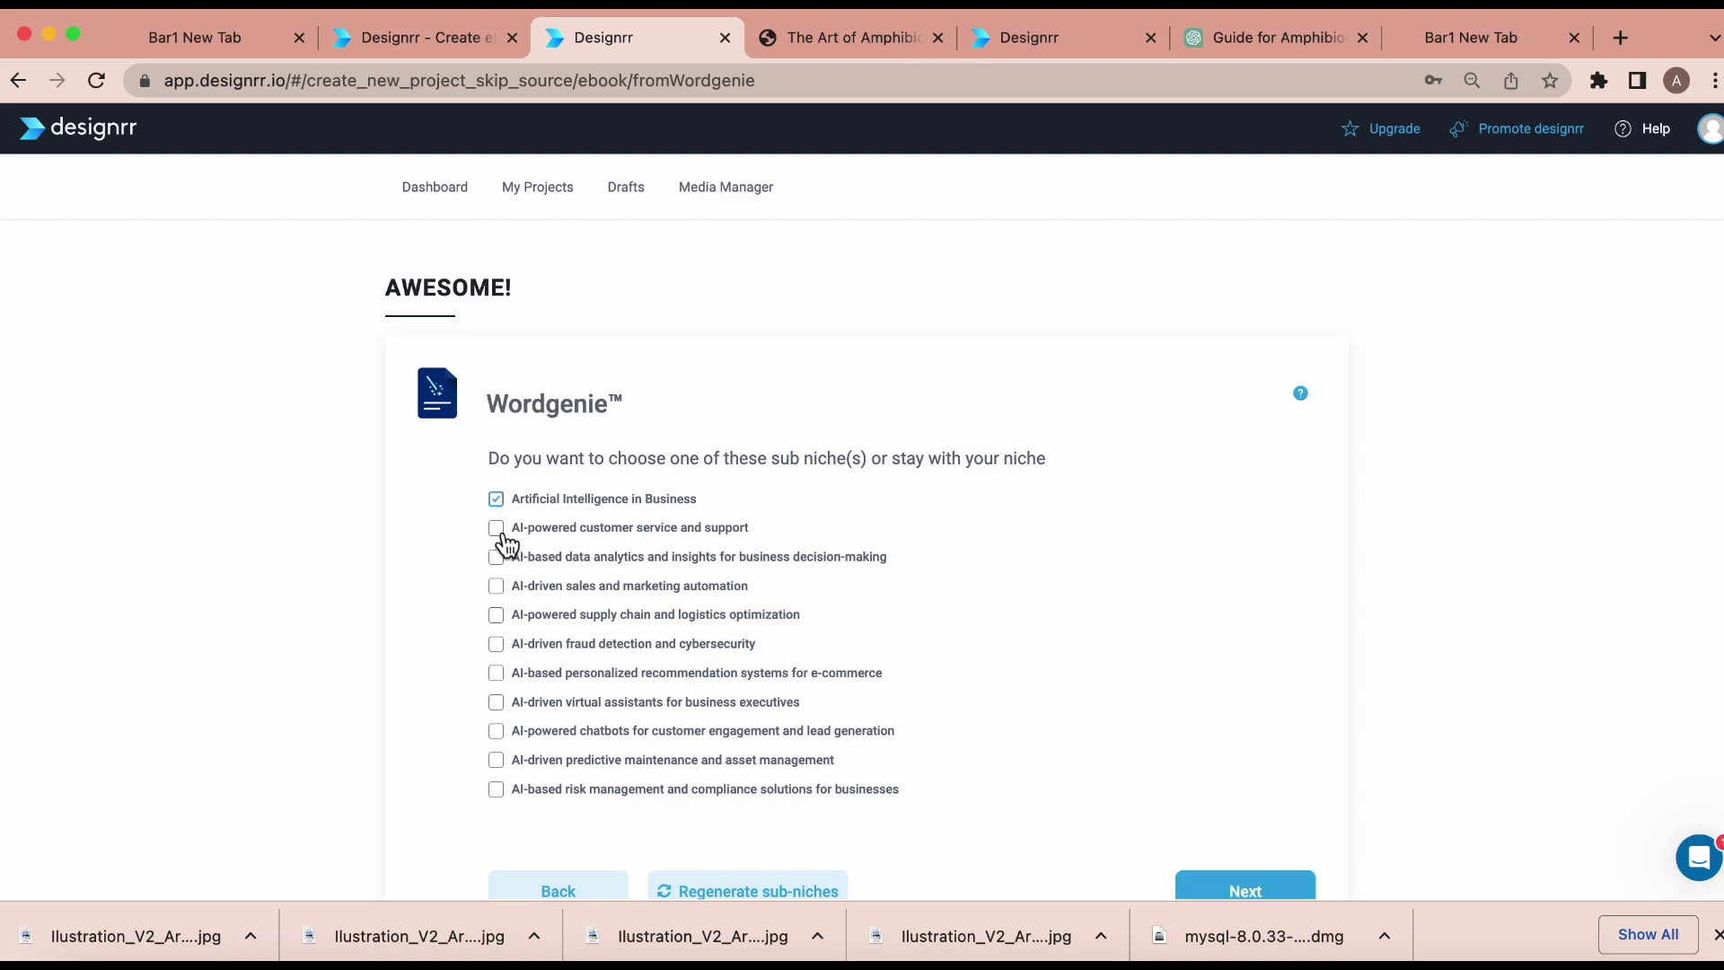
click(499, 546)
click(496, 556)
click(497, 586)
click(497, 618)
click(499, 645)
click(499, 675)
click(501, 715)
click(499, 734)
click(504, 770)
click(503, 792)
scroll(1345, 754, down, 2)
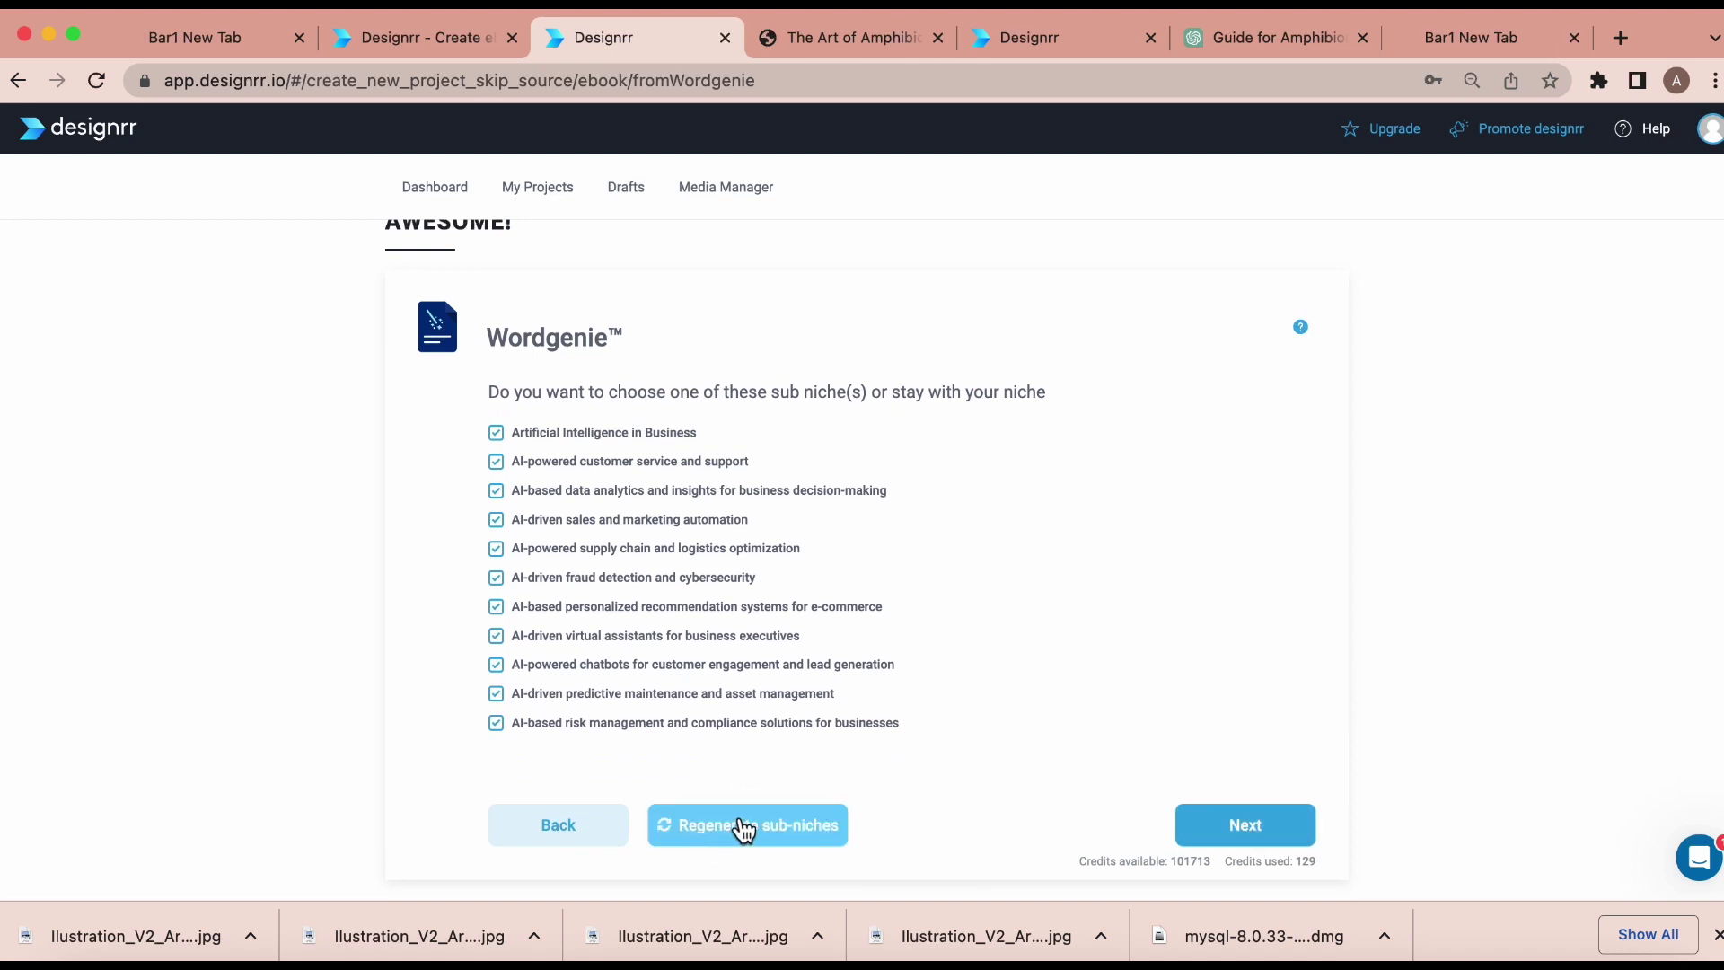
click(1251, 844)
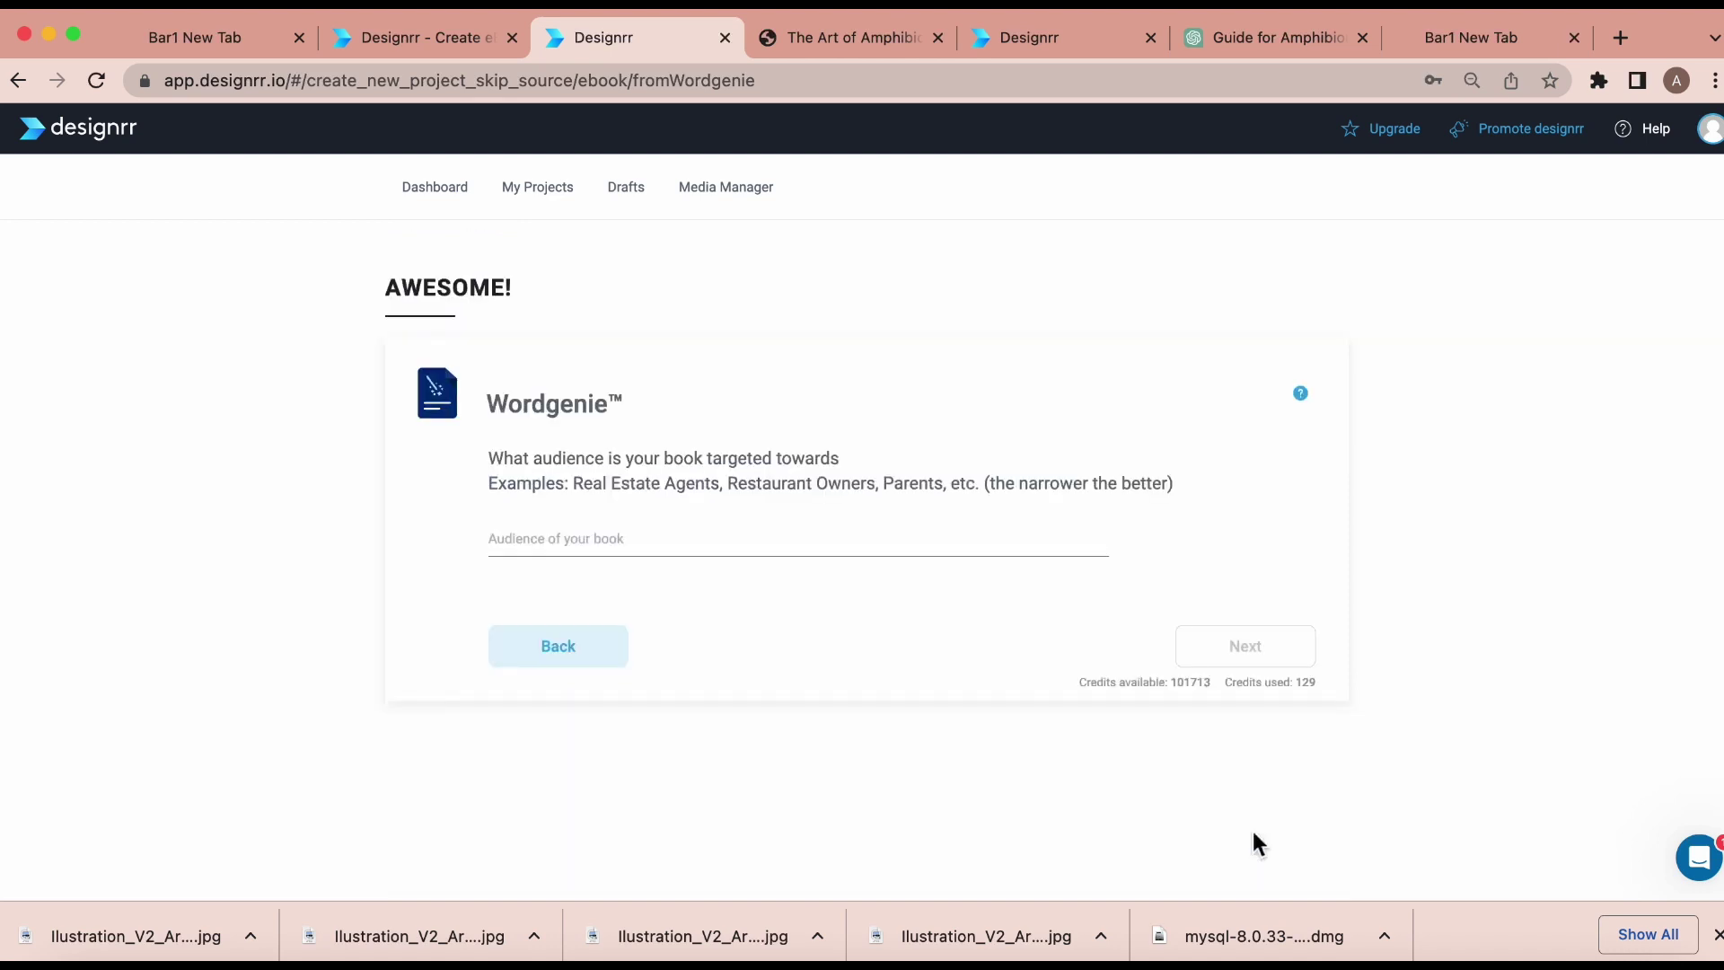
Enter "Students, Business, government, education, practitioner" as the book's target audience and continue to the title suggestions.
click(528, 543)
text(St)
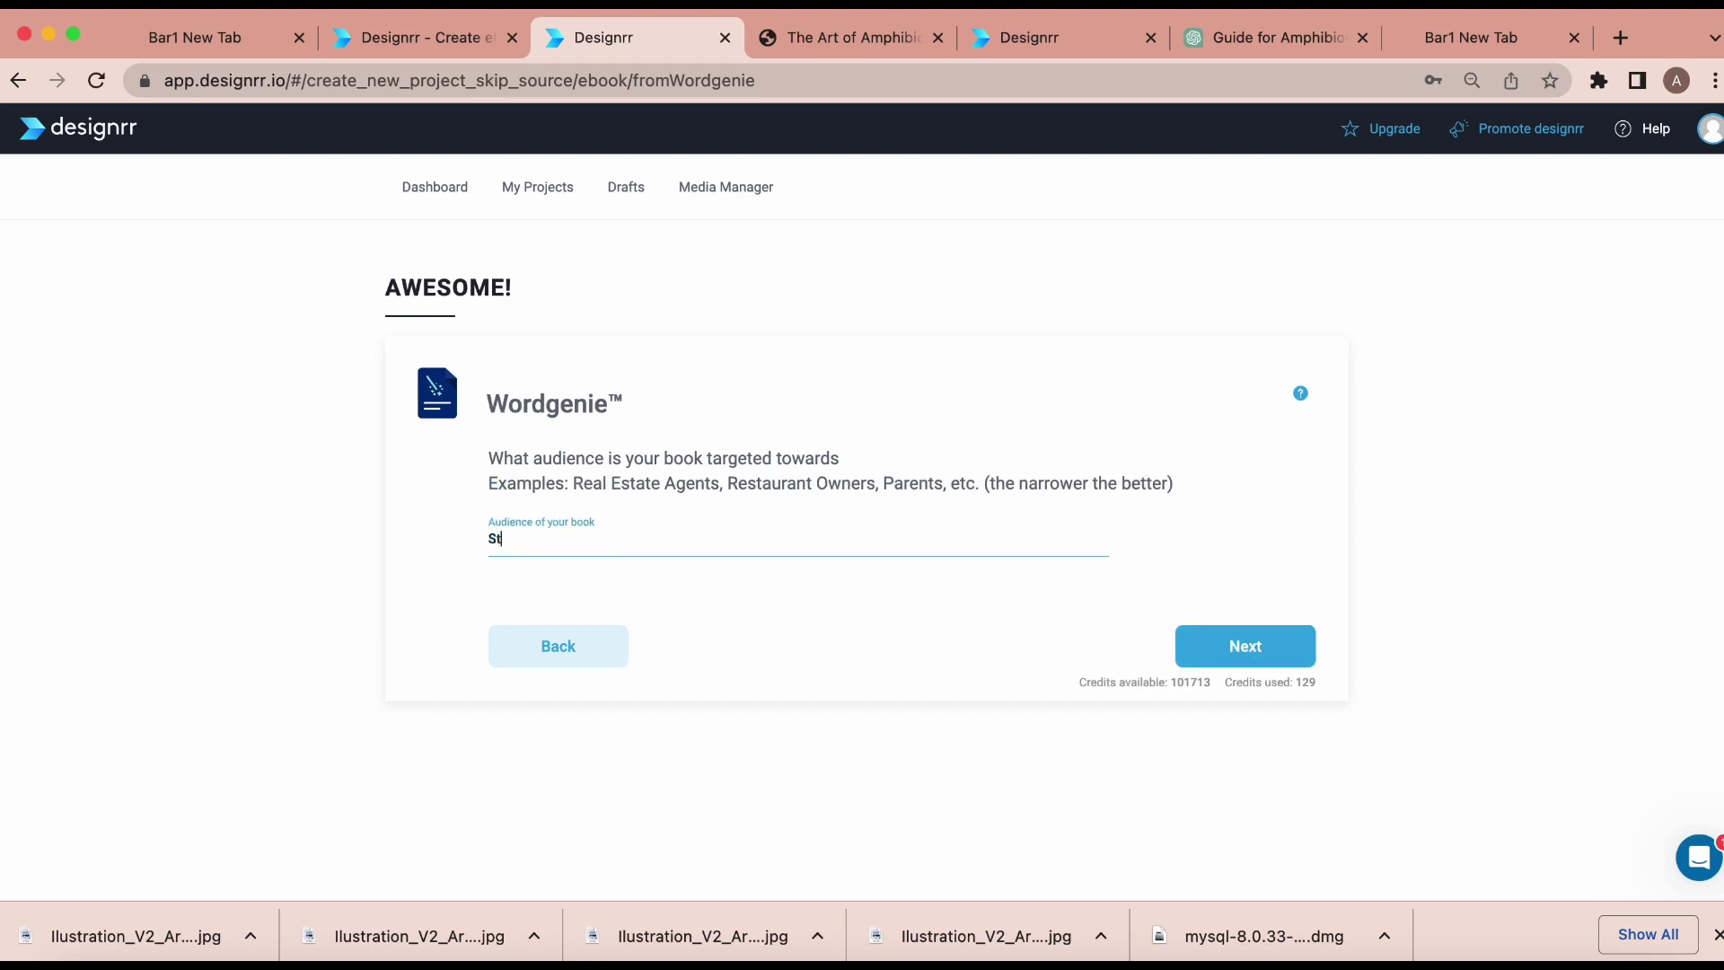
text(udents, Business, government,)
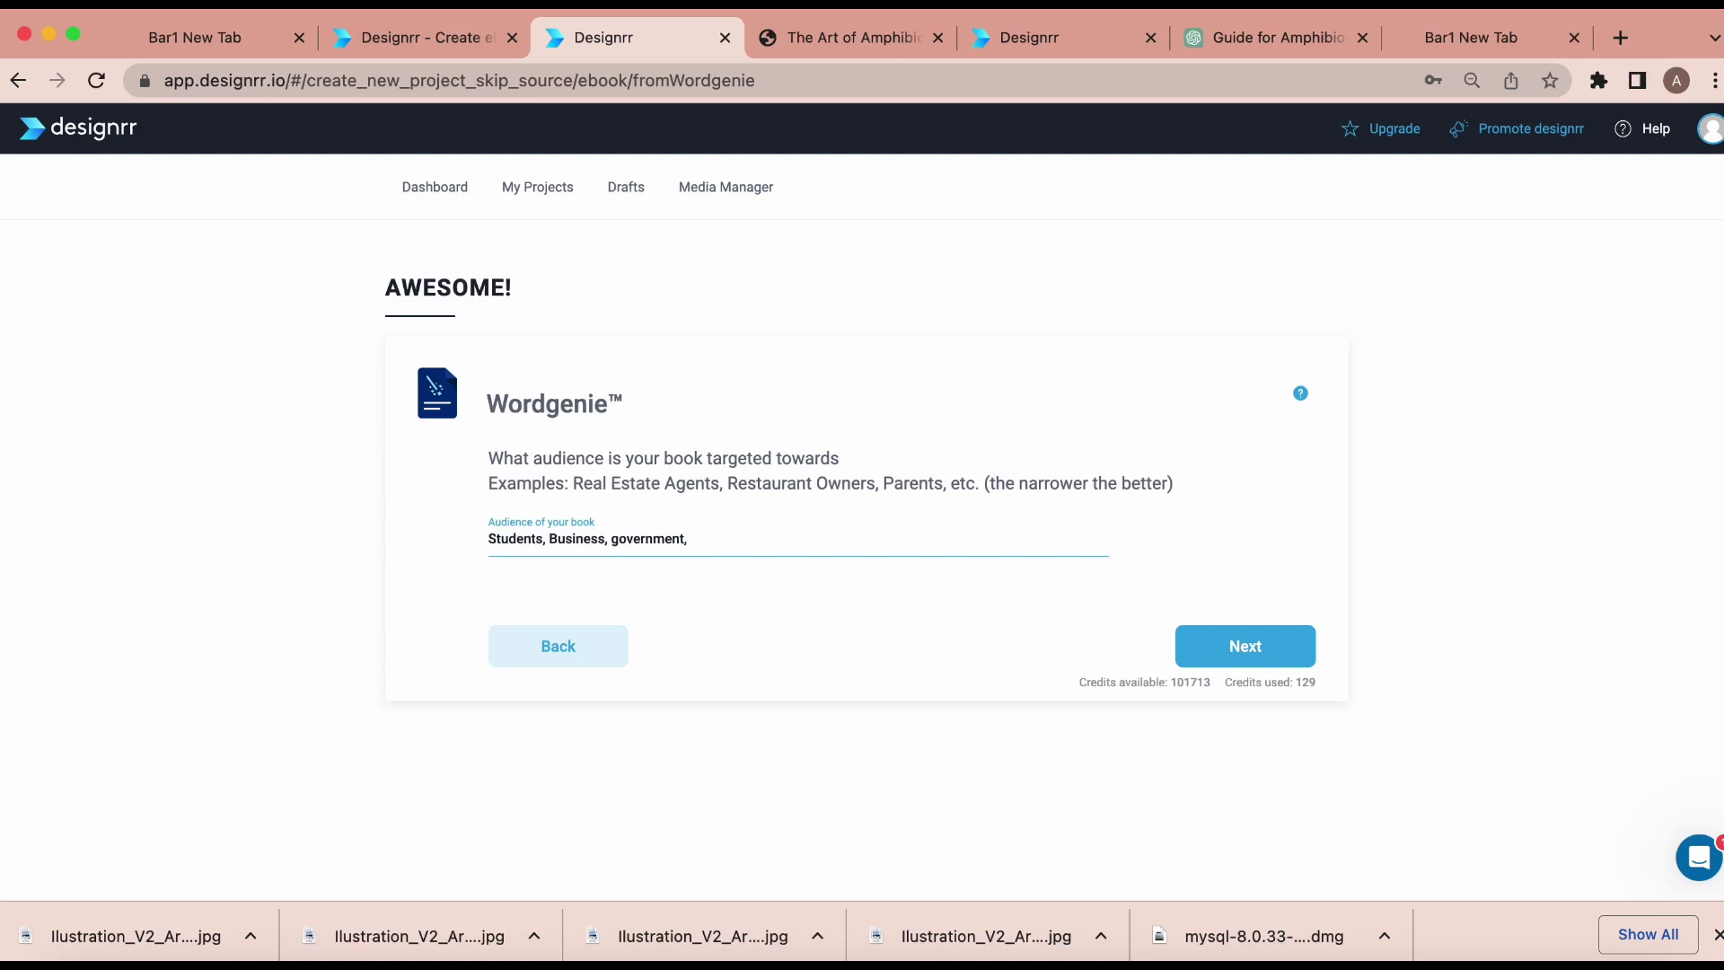
text( education,)
text(practitioner)
click(1270, 657)
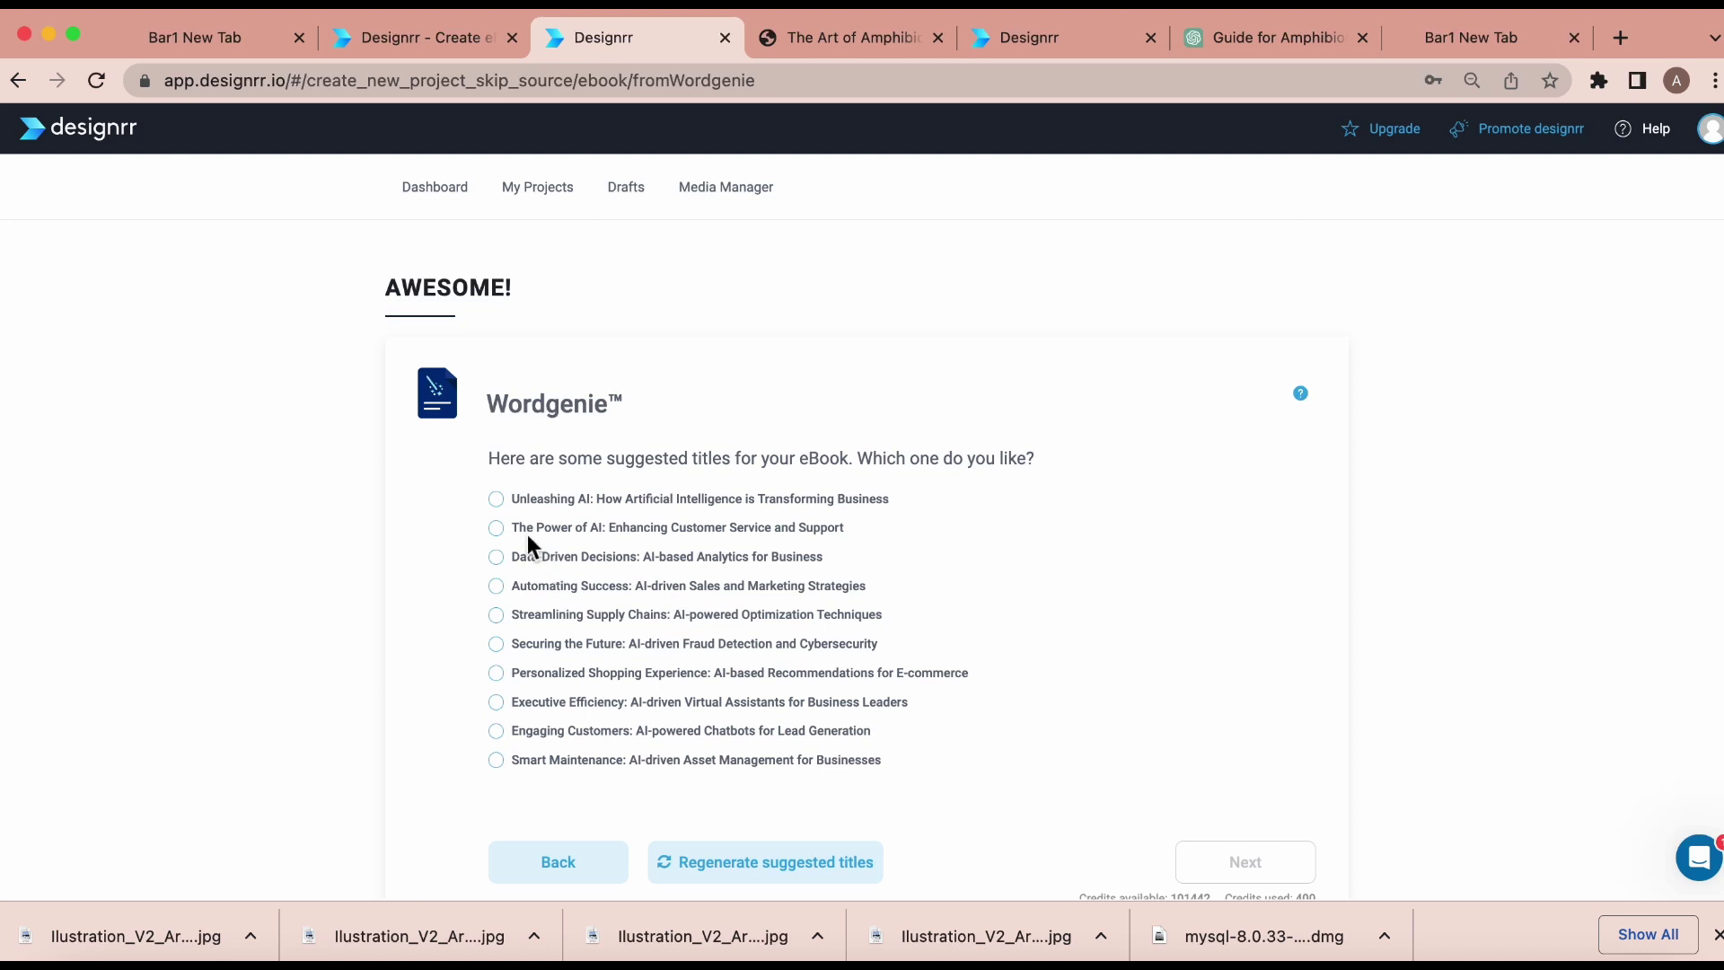
Choose the suggested title "Unleashing AI: How Artificial Intelligence is Transforming Business" and continue to the outline.
click(501, 505)
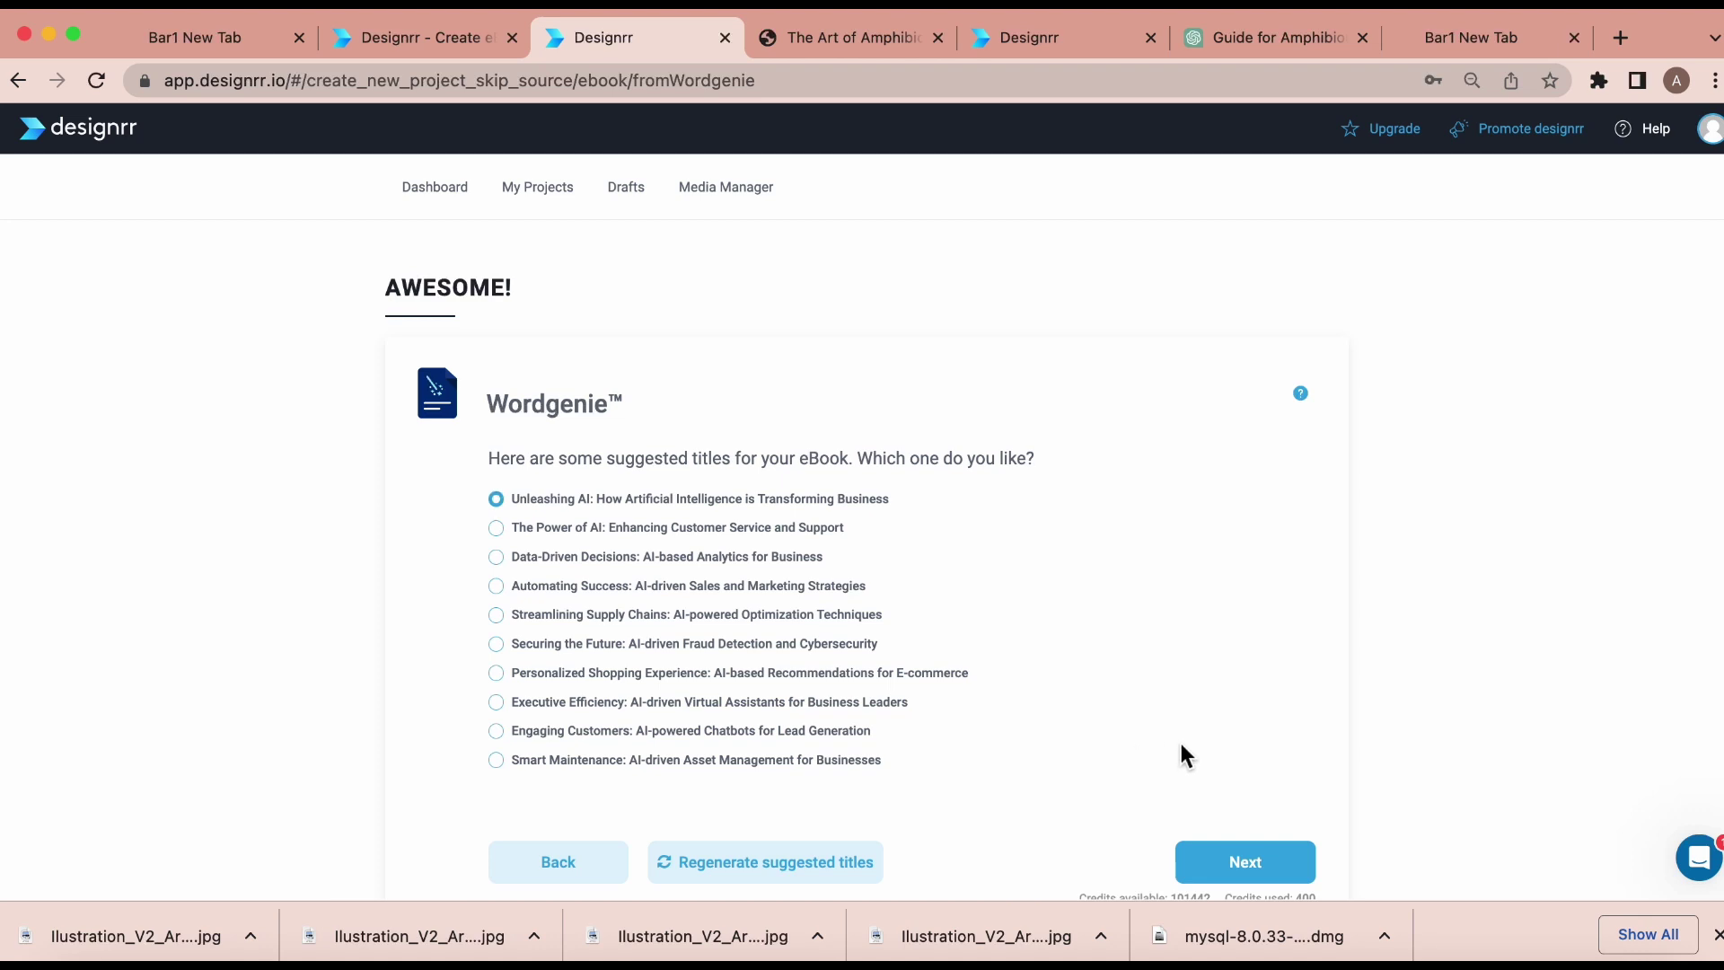
click(1237, 873)
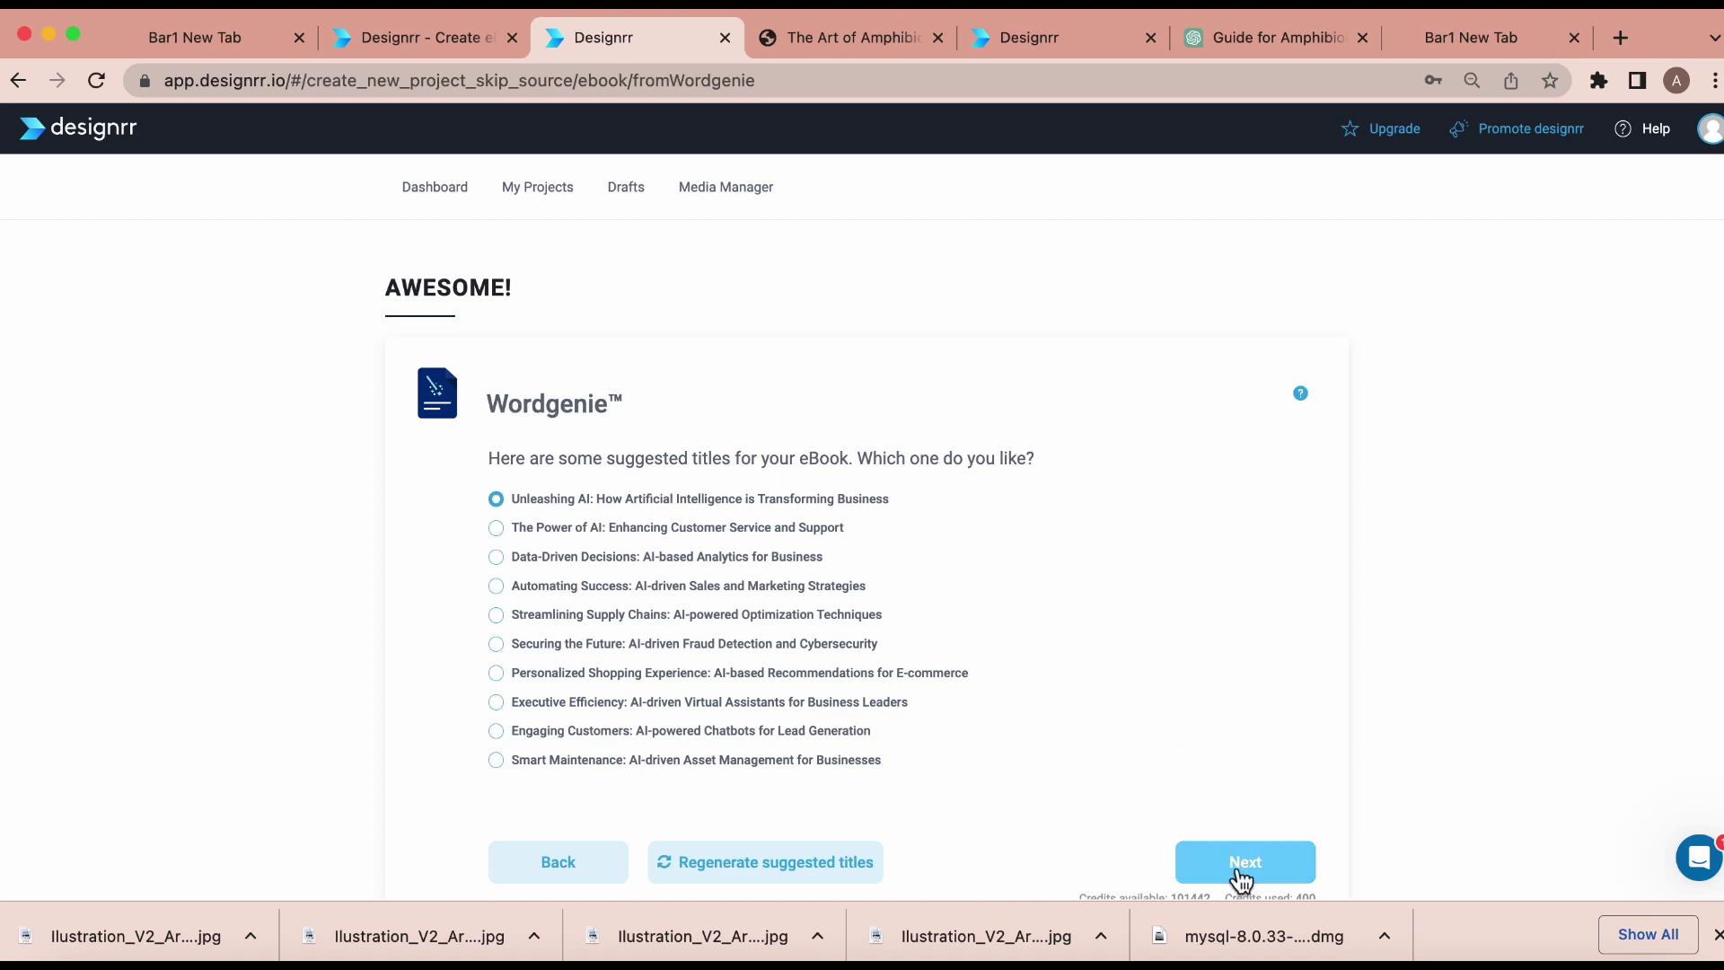
click(498, 591)
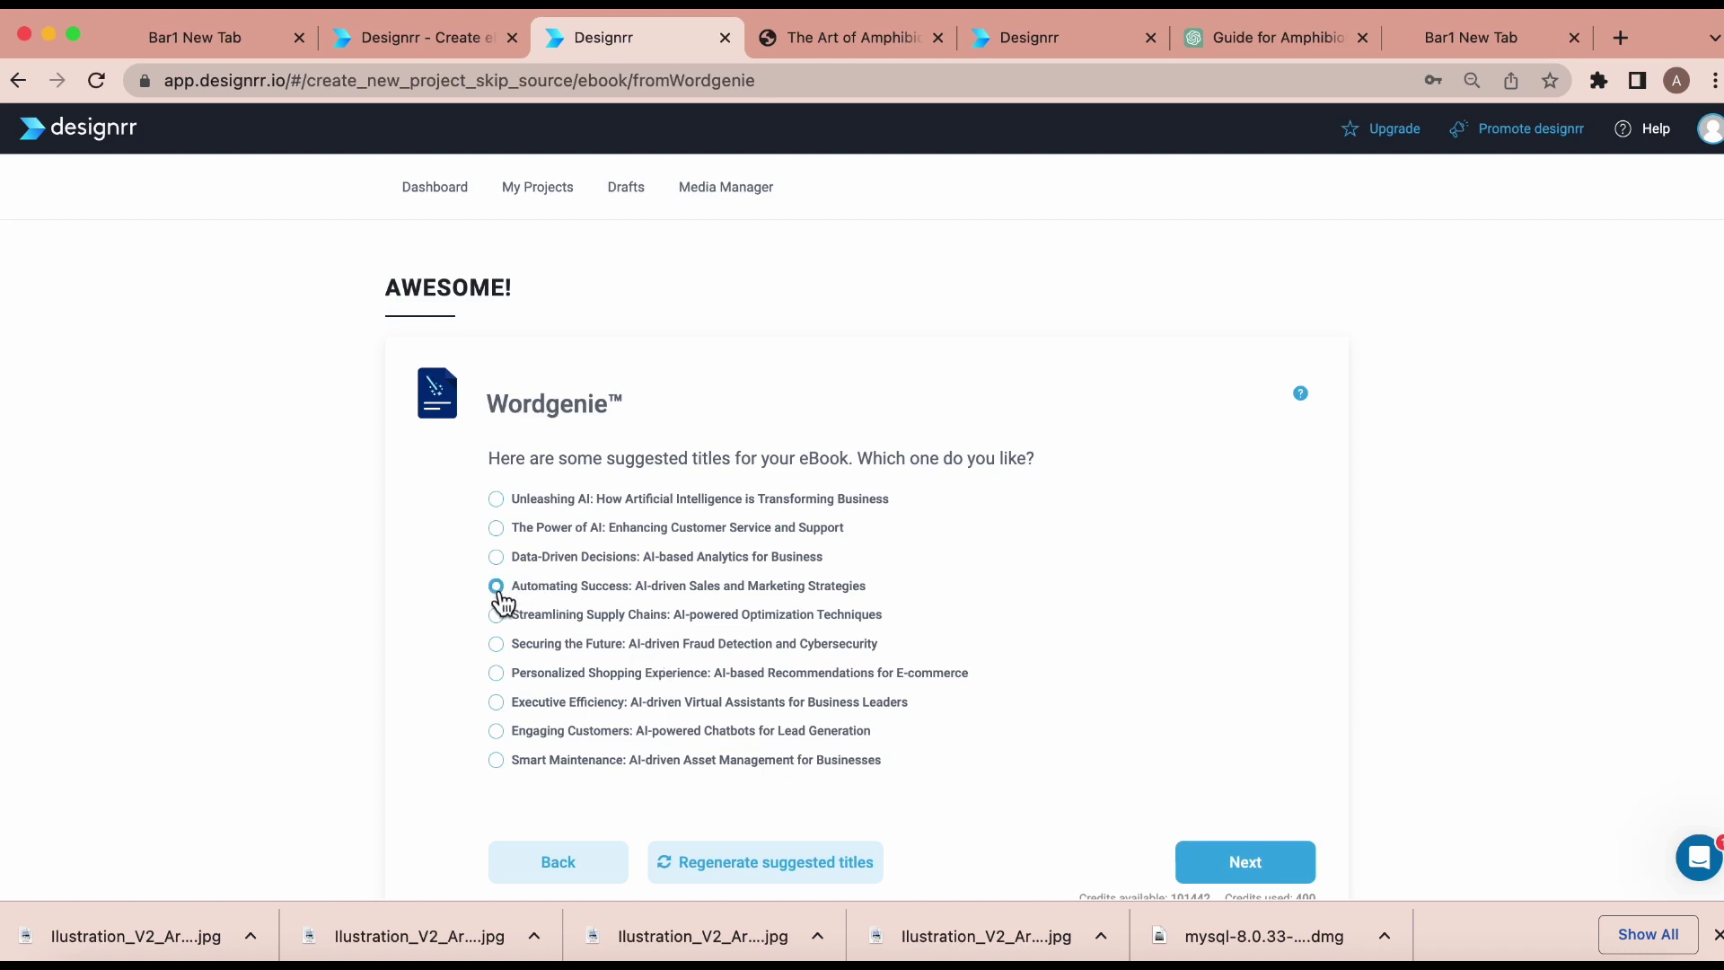
click(496, 616)
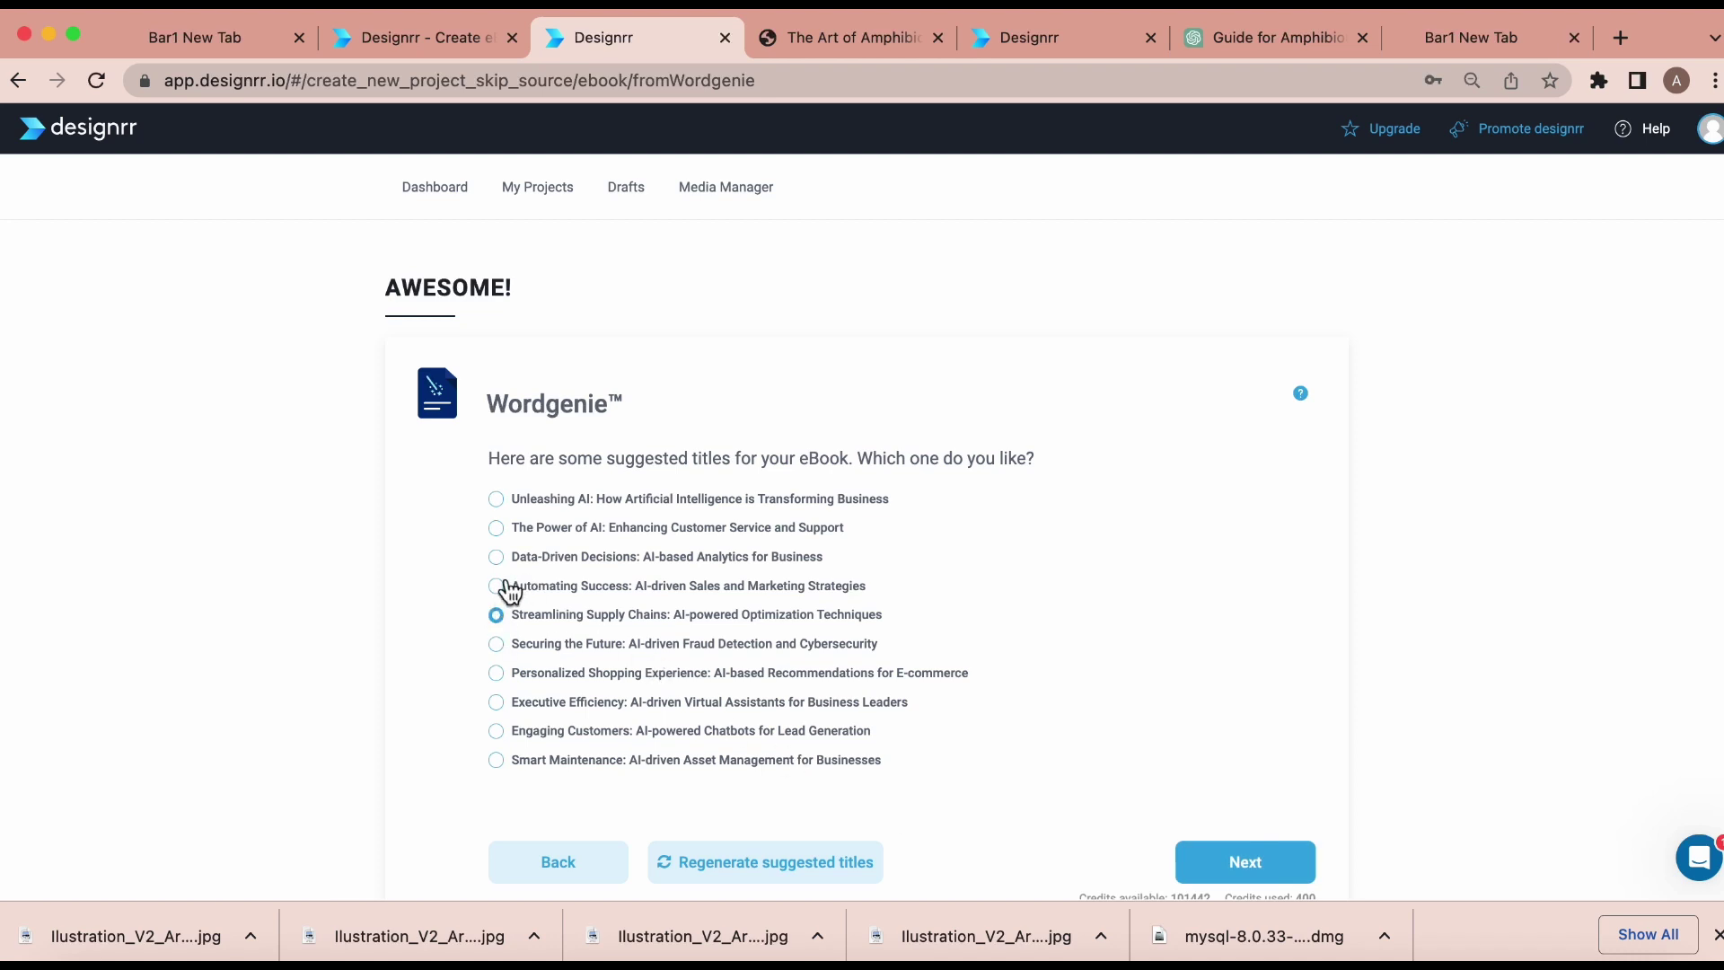
click(497, 500)
click(1244, 871)
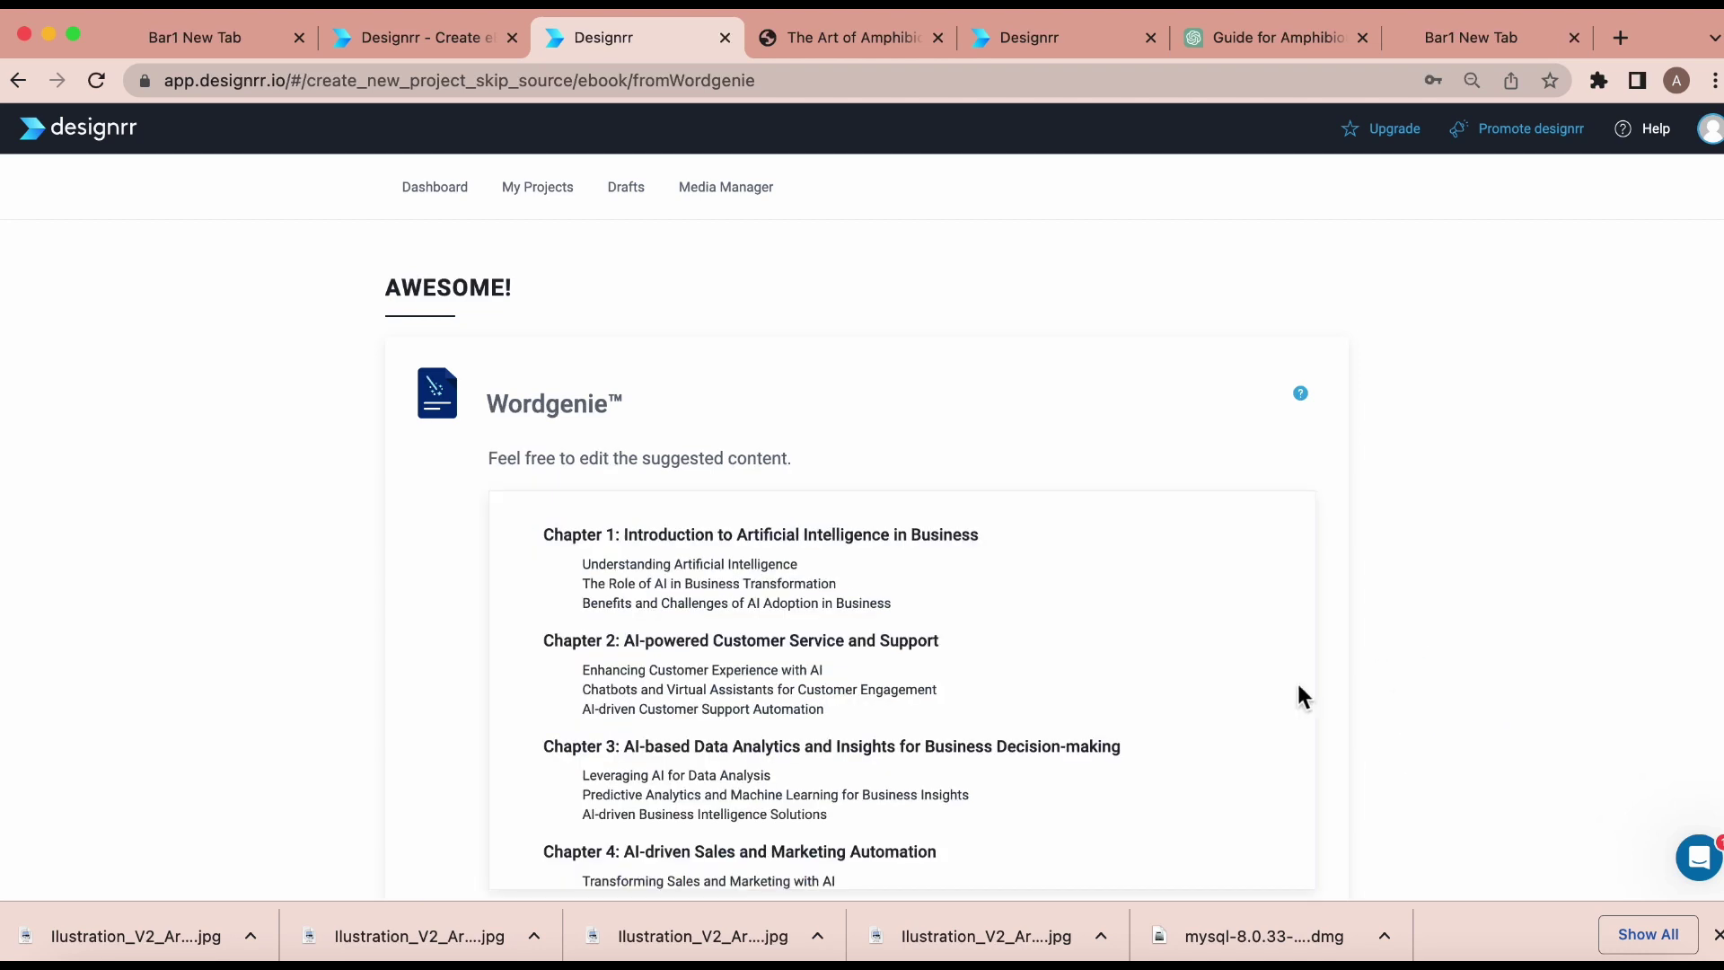
Review the suggested chapter outline from beginning to end and accept it to have the eBook content written.
scroll(995, 744, down, 1)
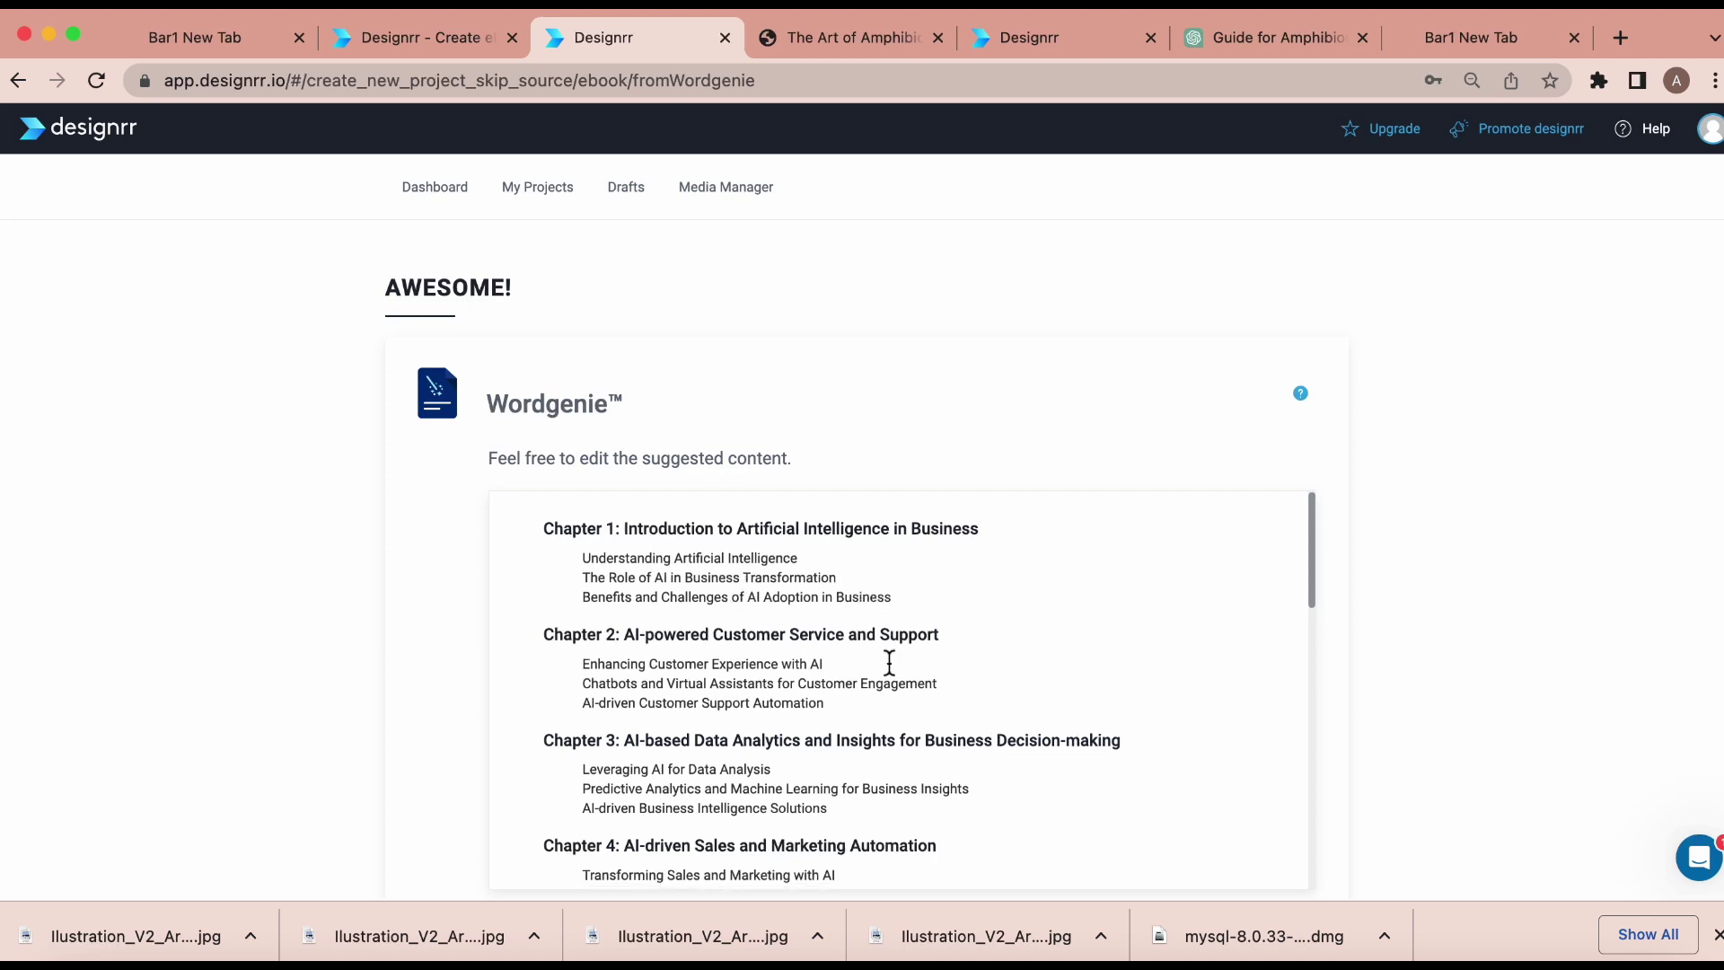
scroll(889, 688, down, 2)
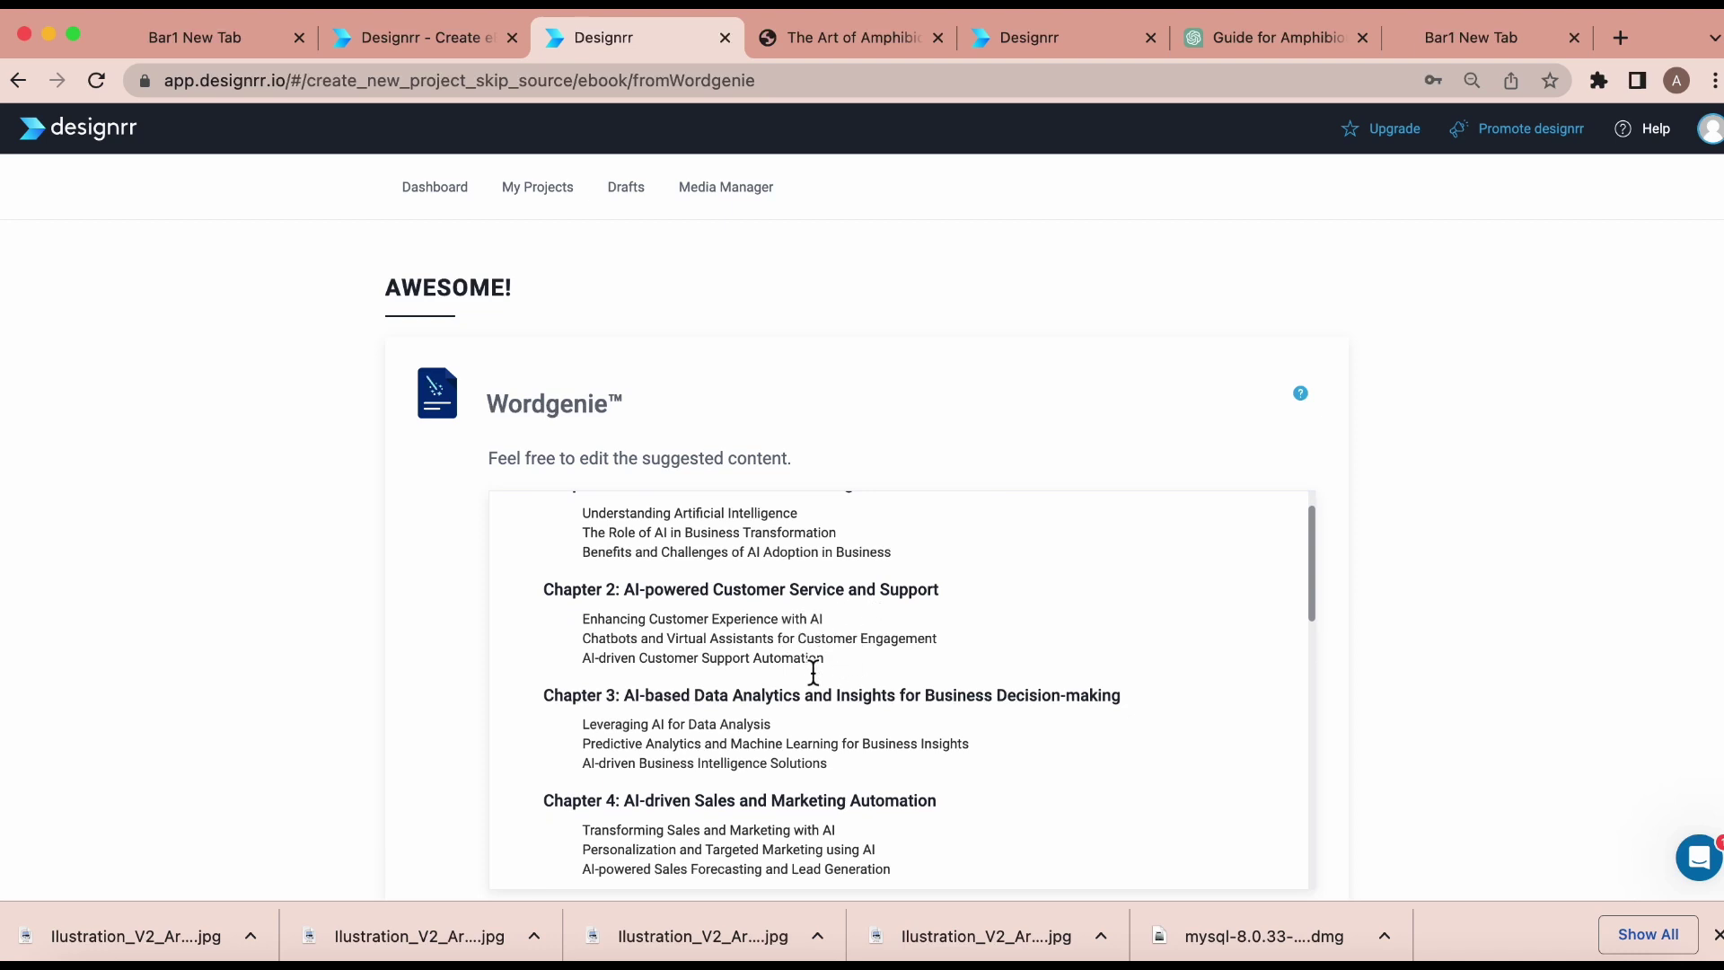
scroll(818, 674, down, 5)
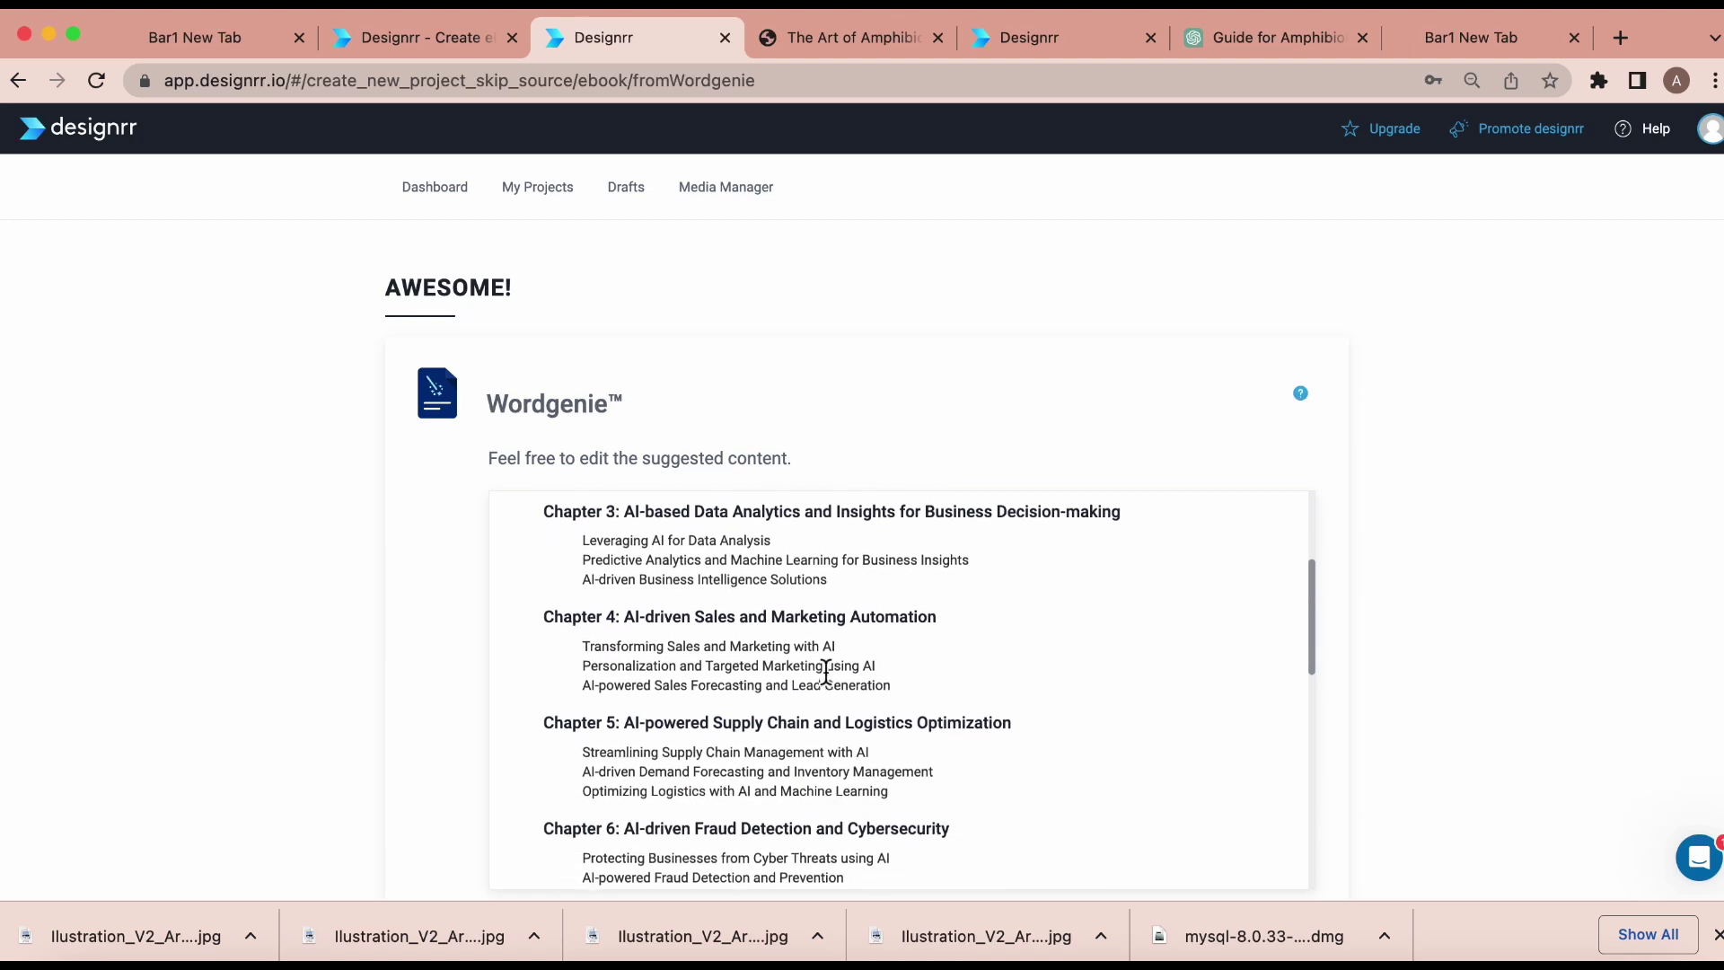
scroll(825, 672, down, 7)
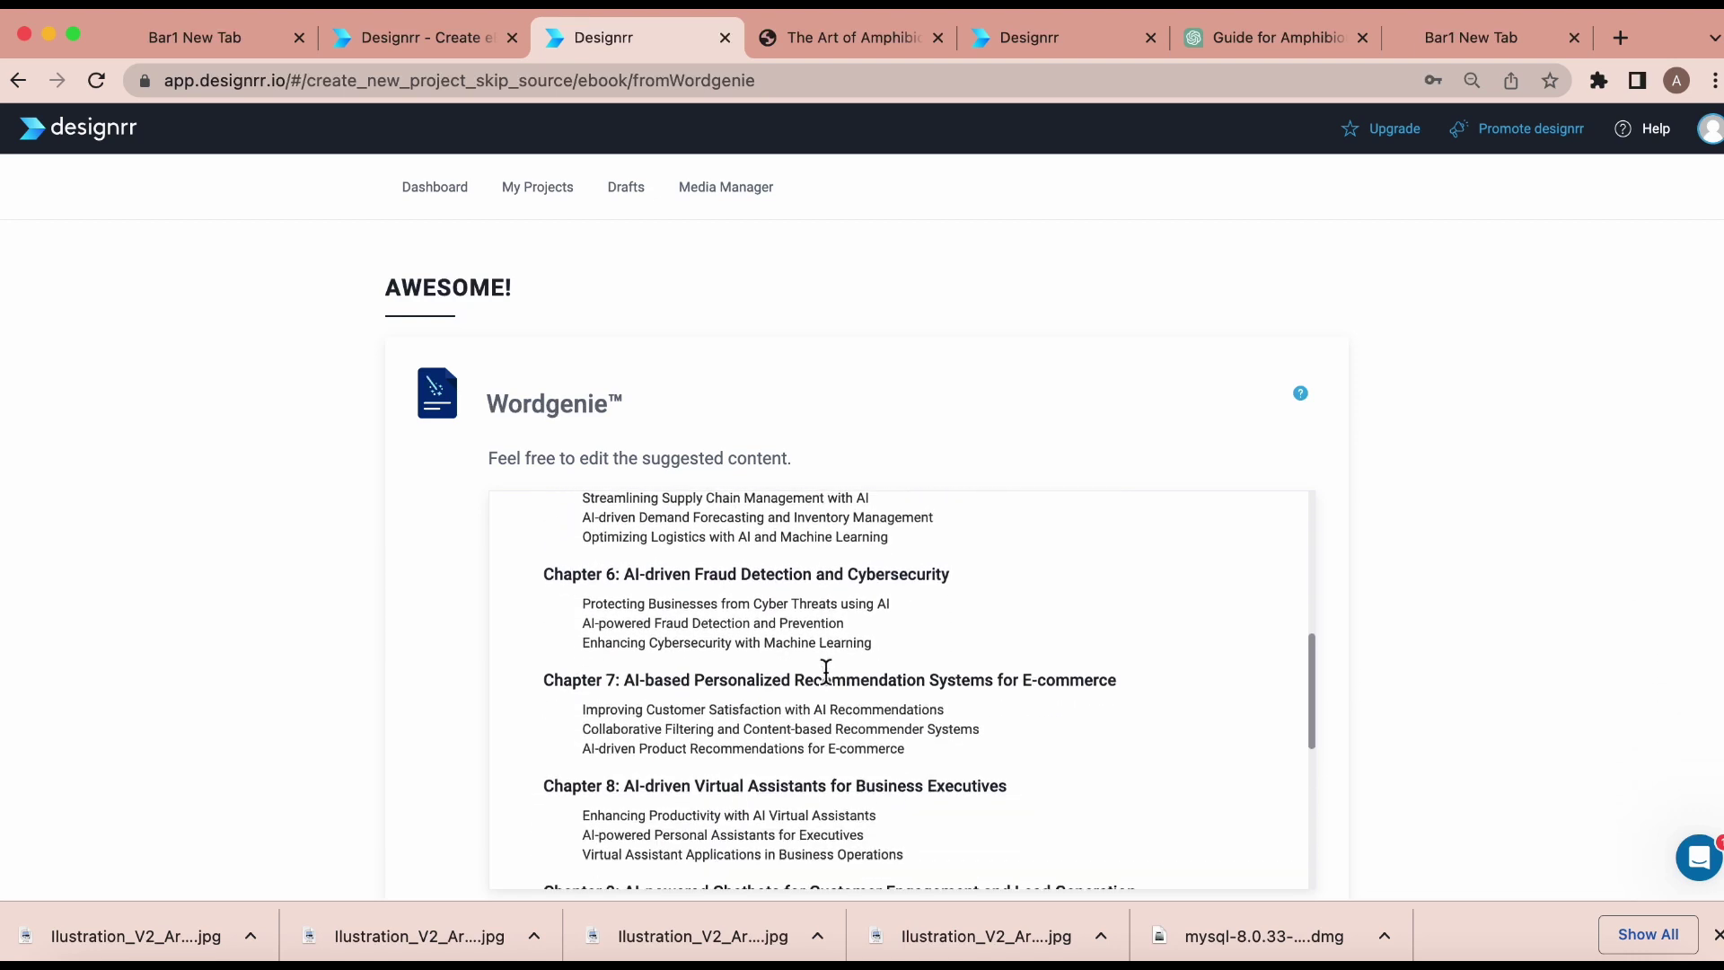
scroll(825, 671, down, 9)
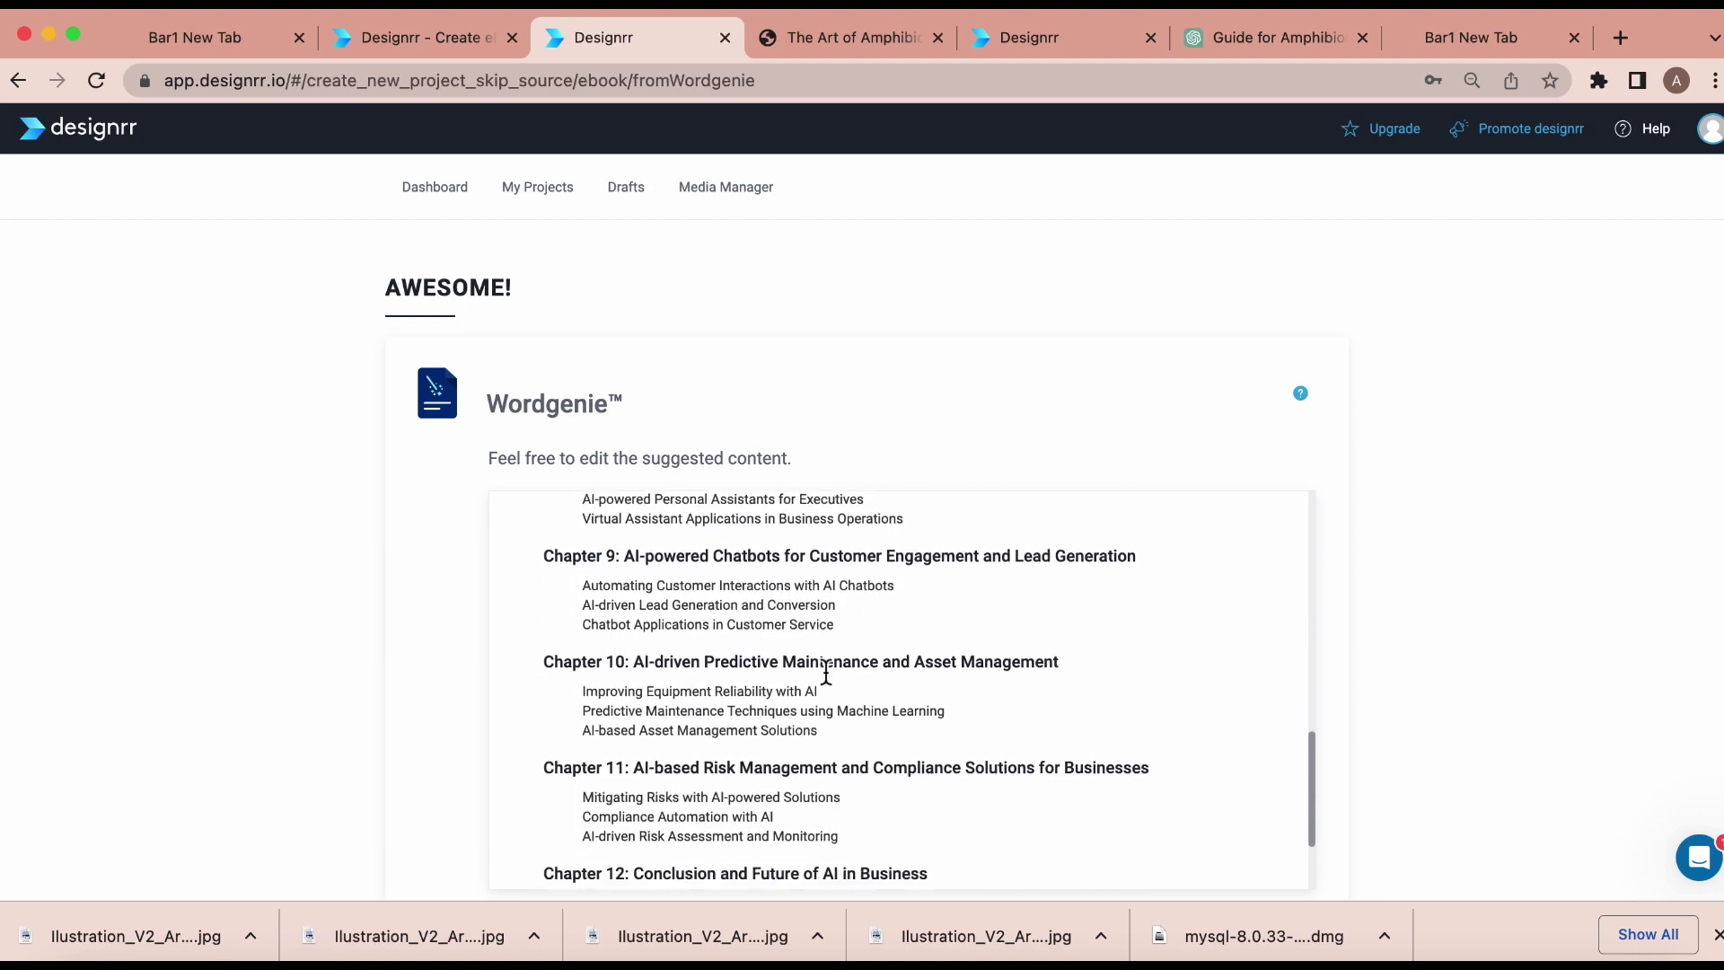
scroll(825, 671, down, 4)
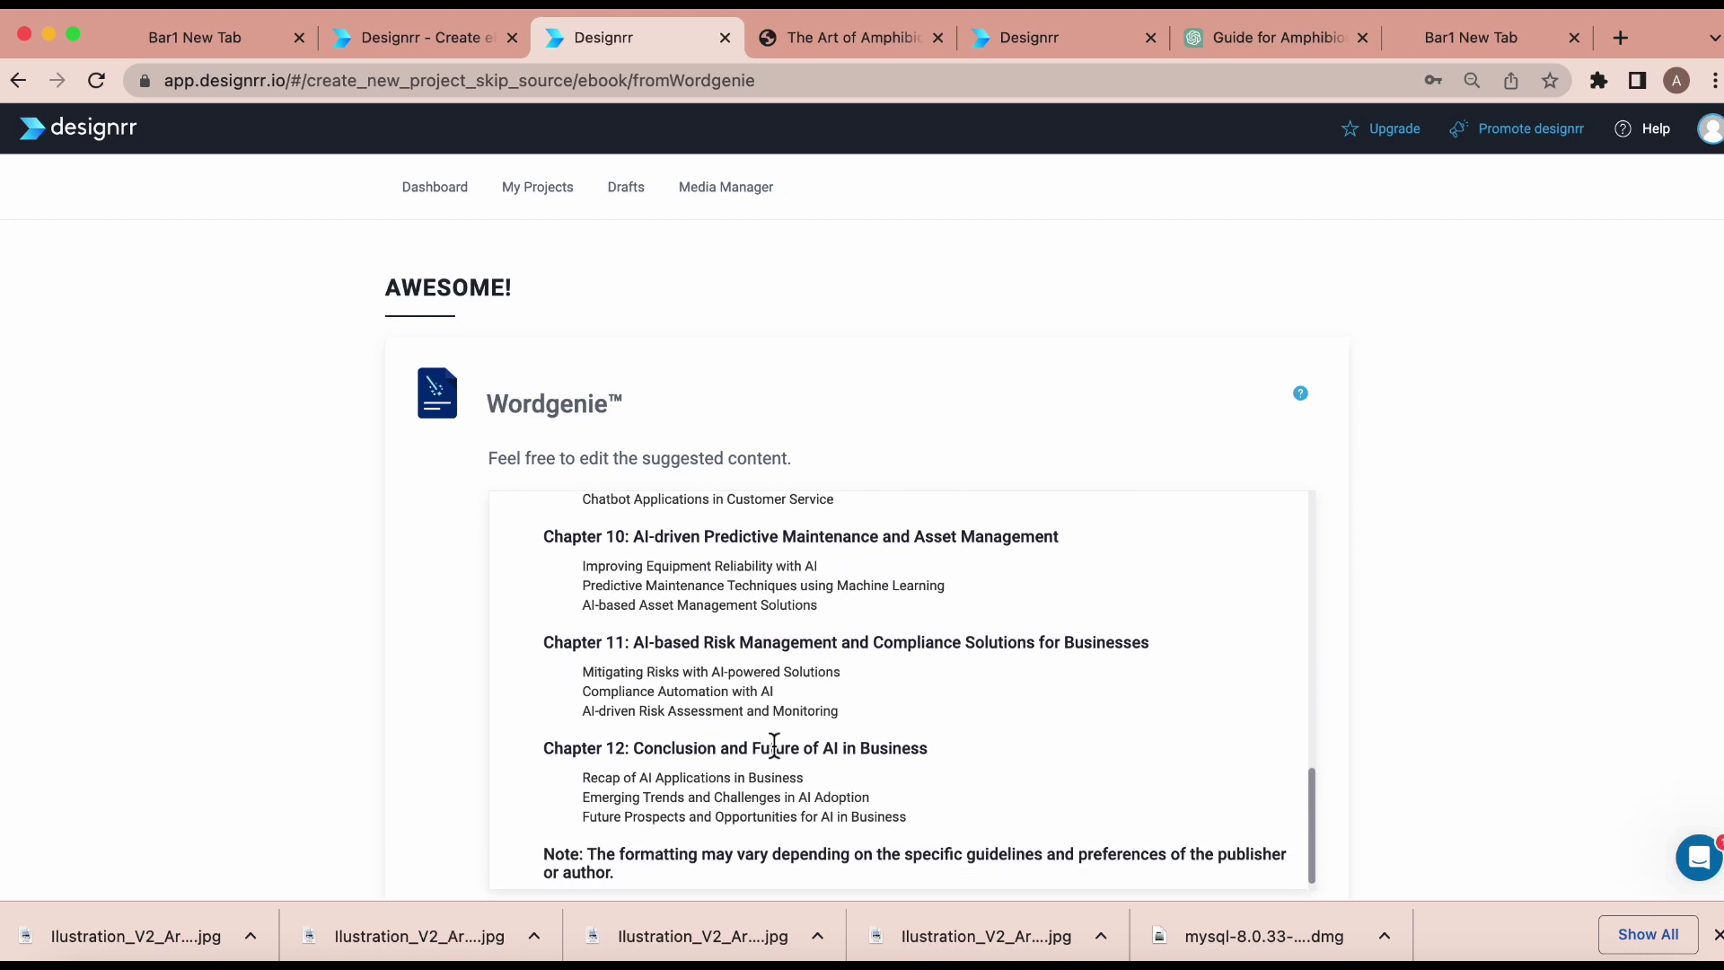
scroll(777, 749, down, 1)
scroll(779, 751, down, 1)
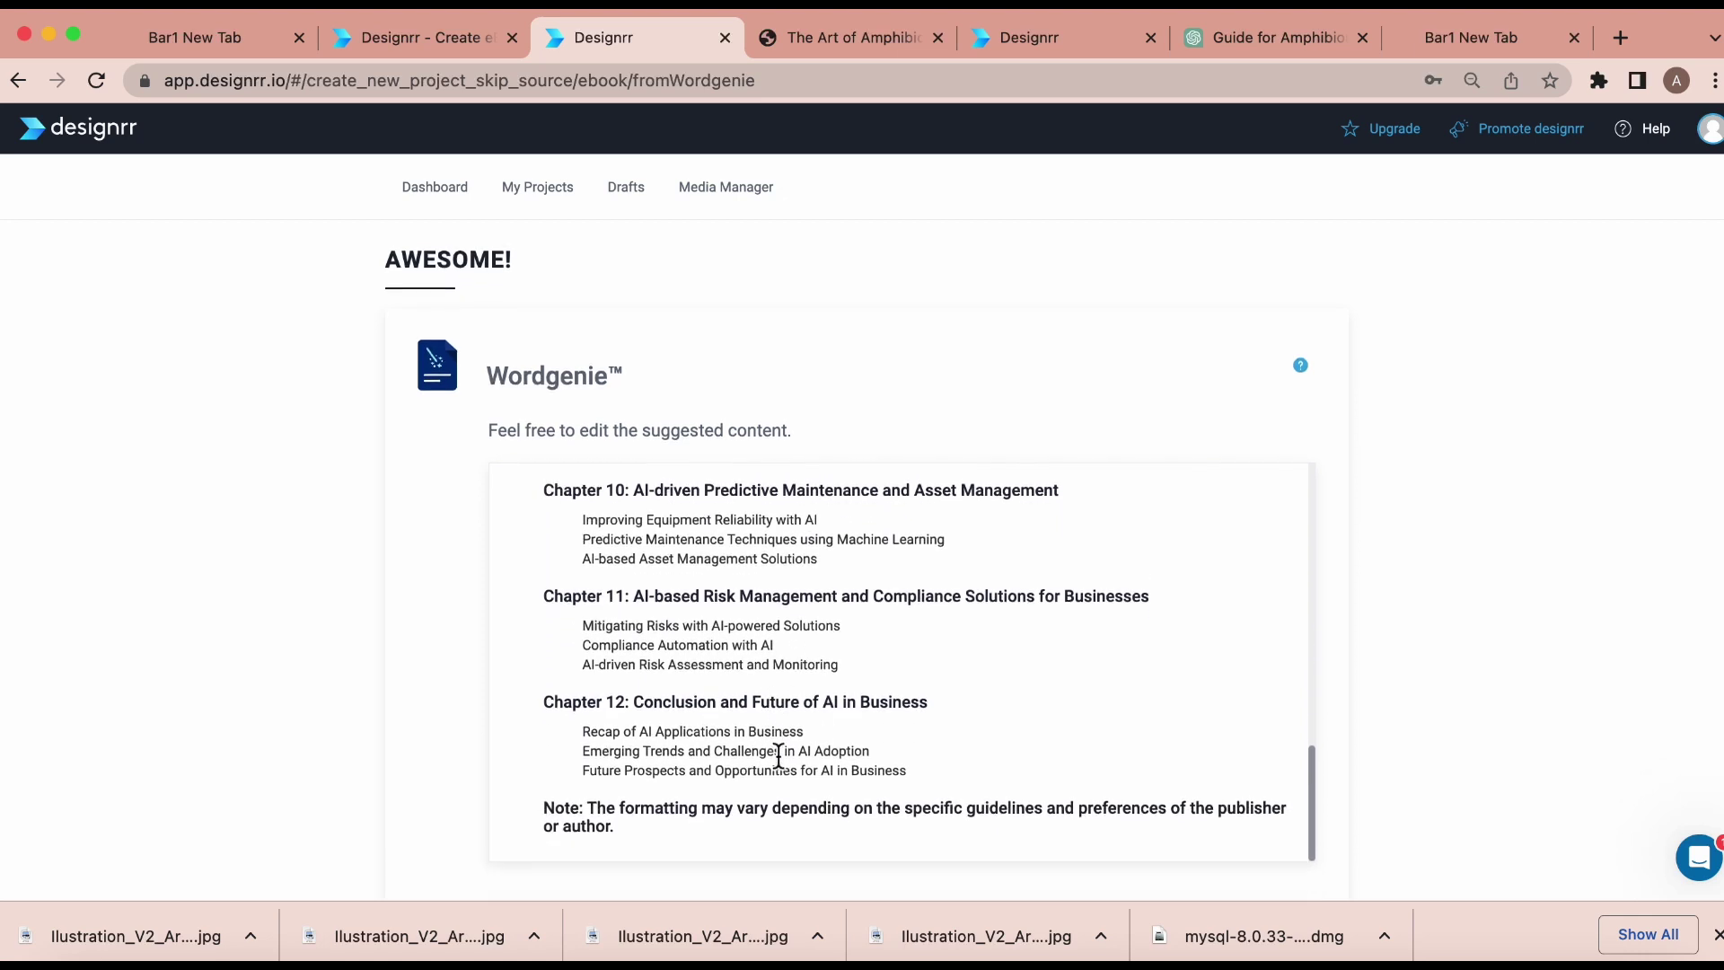
scroll(1417, 758, down, 3)
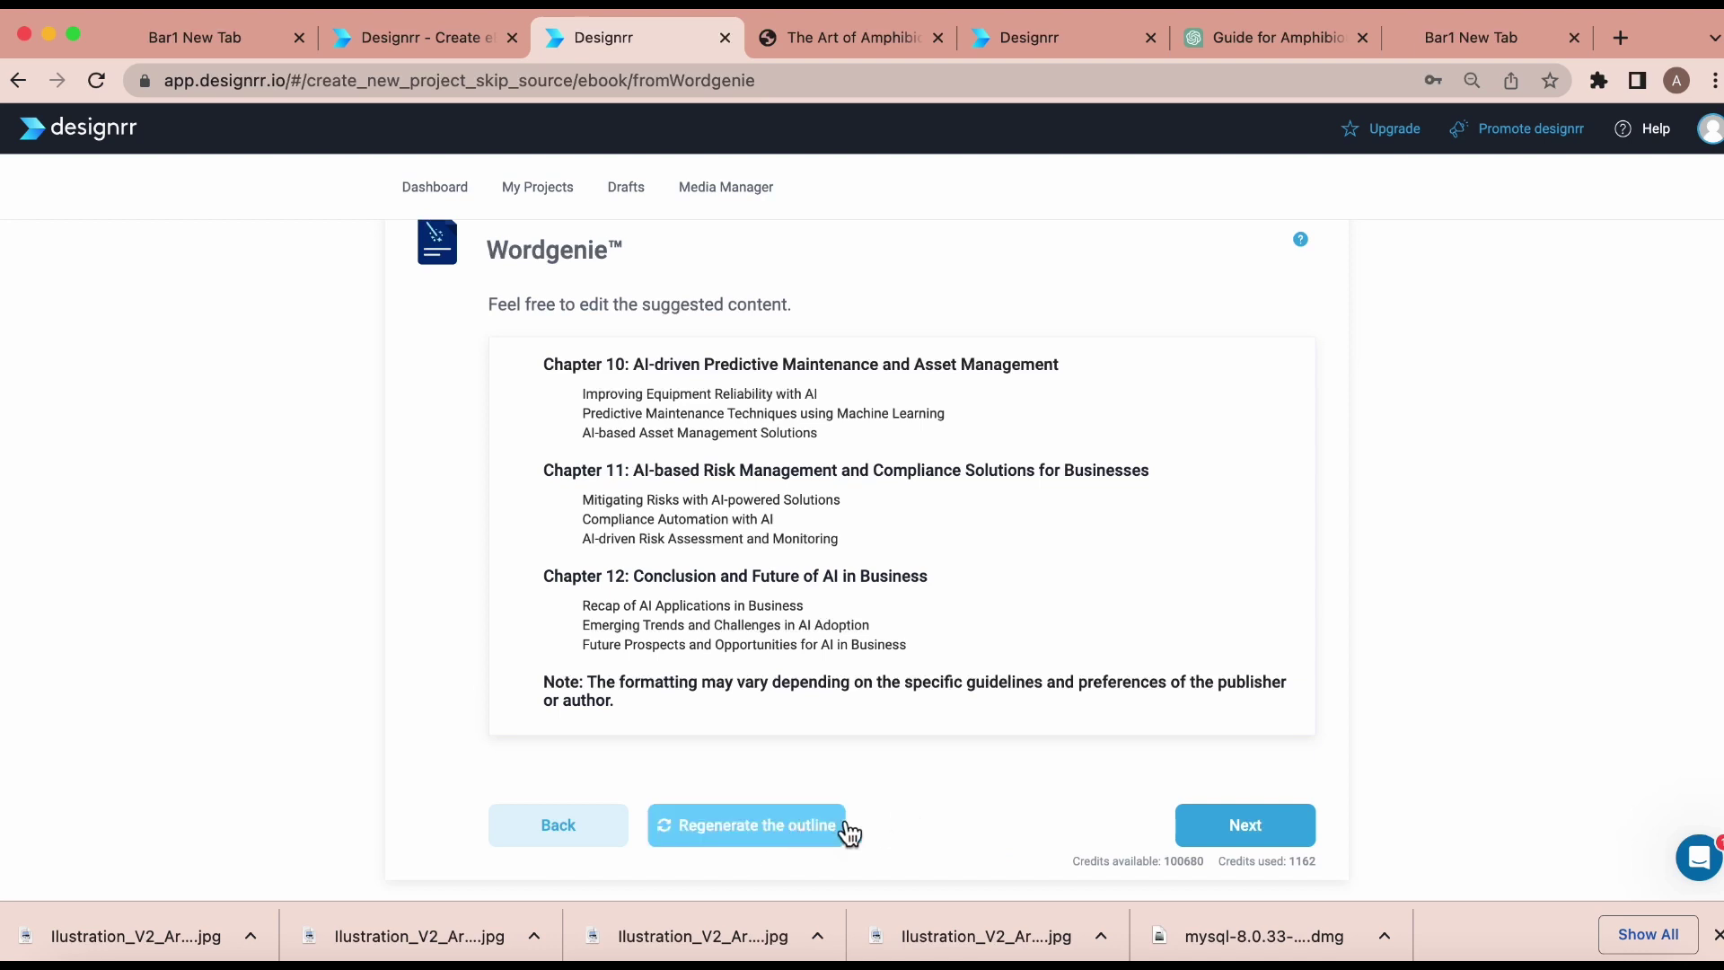
click(1257, 841)
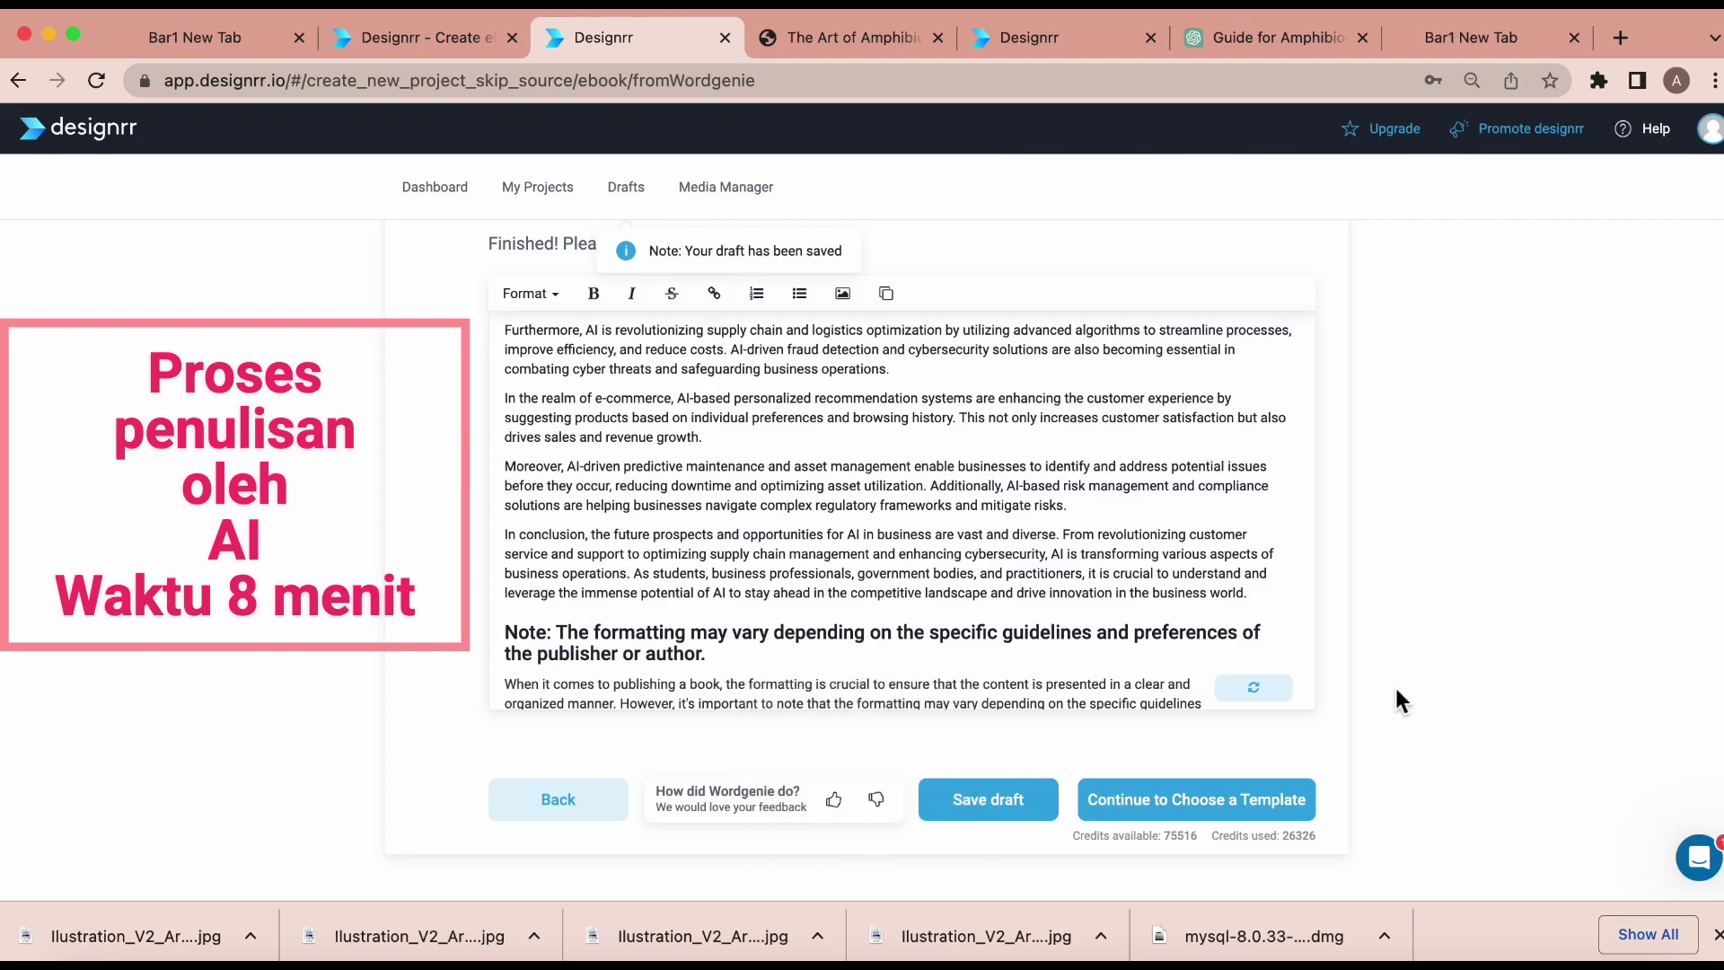
Skim the generated eBook text, save it as a draft, and continue to choosing a template.
scroll(1101, 616, down, 5)
scroll(951, 544, up, 10)
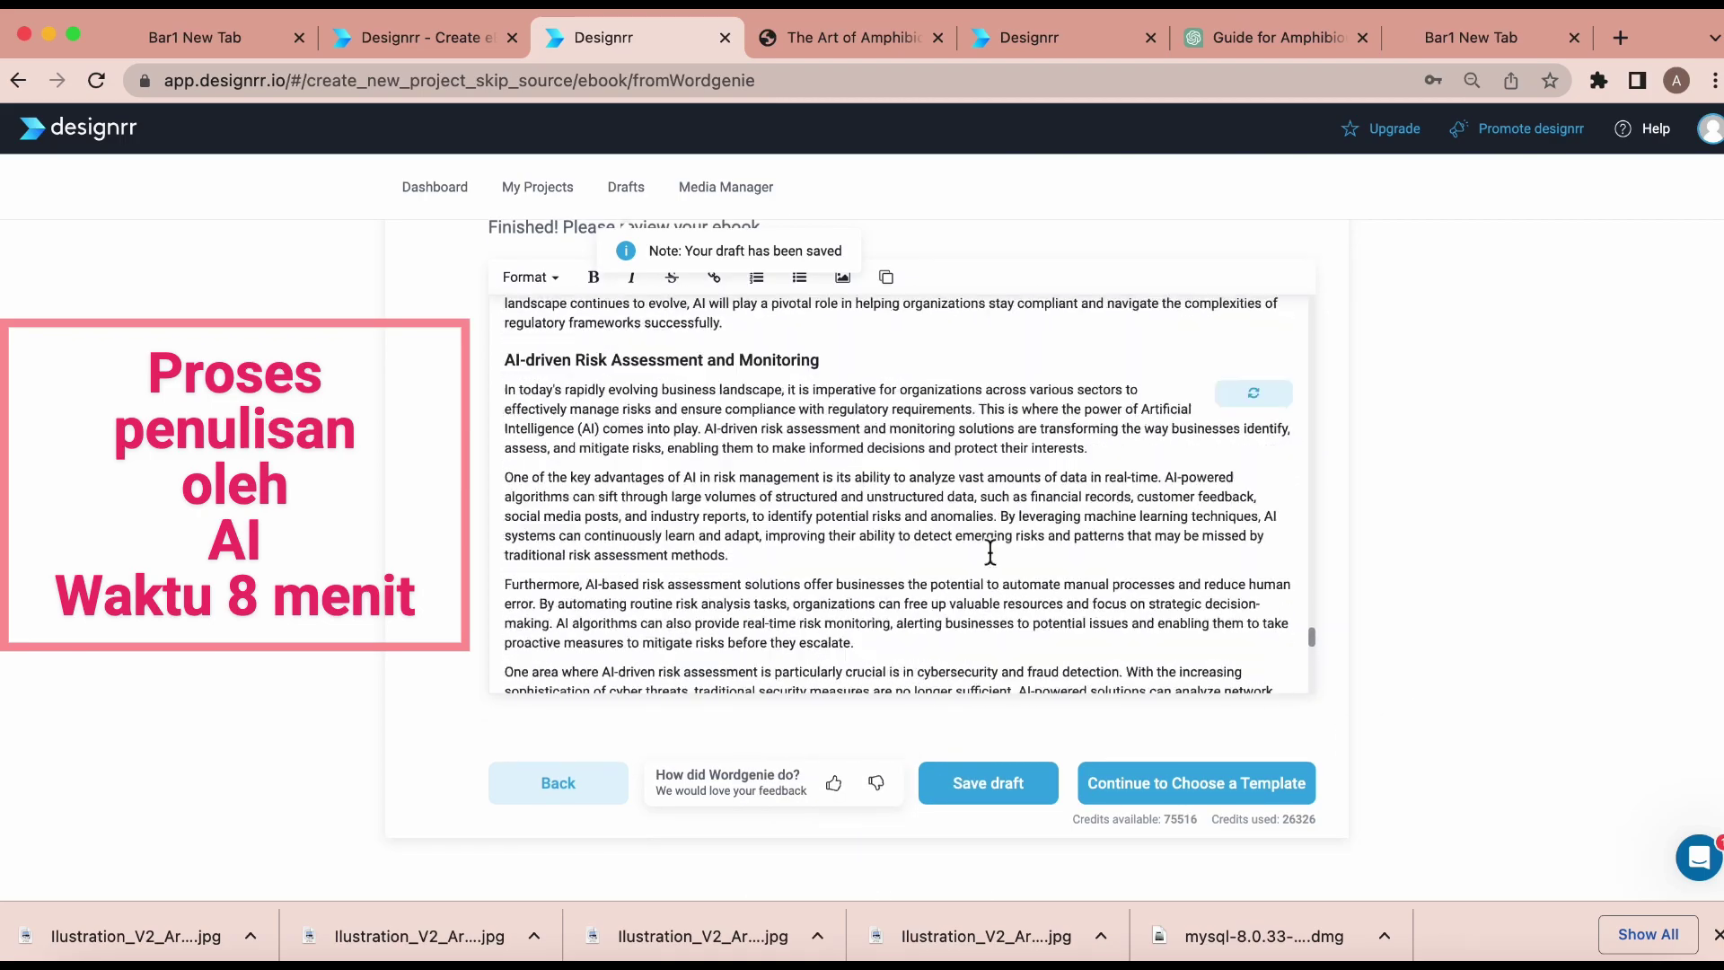
scroll(989, 551, down, 12)
click(980, 804)
scroll(995, 687, down, 5)
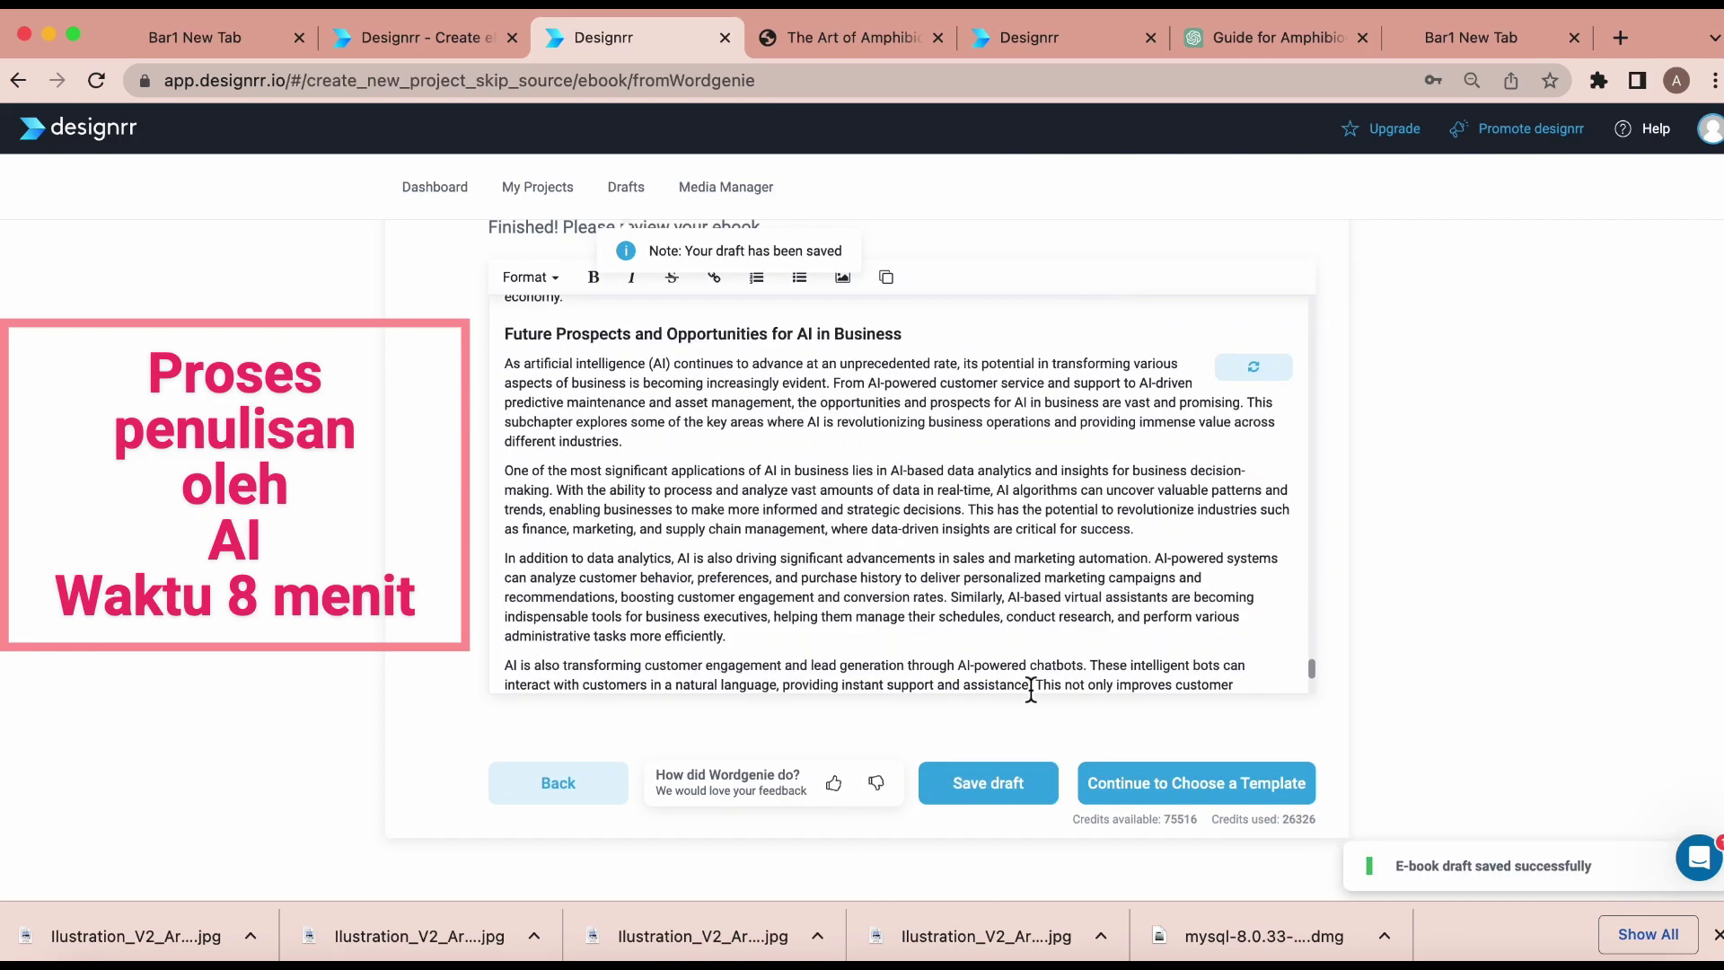
click(1197, 799)
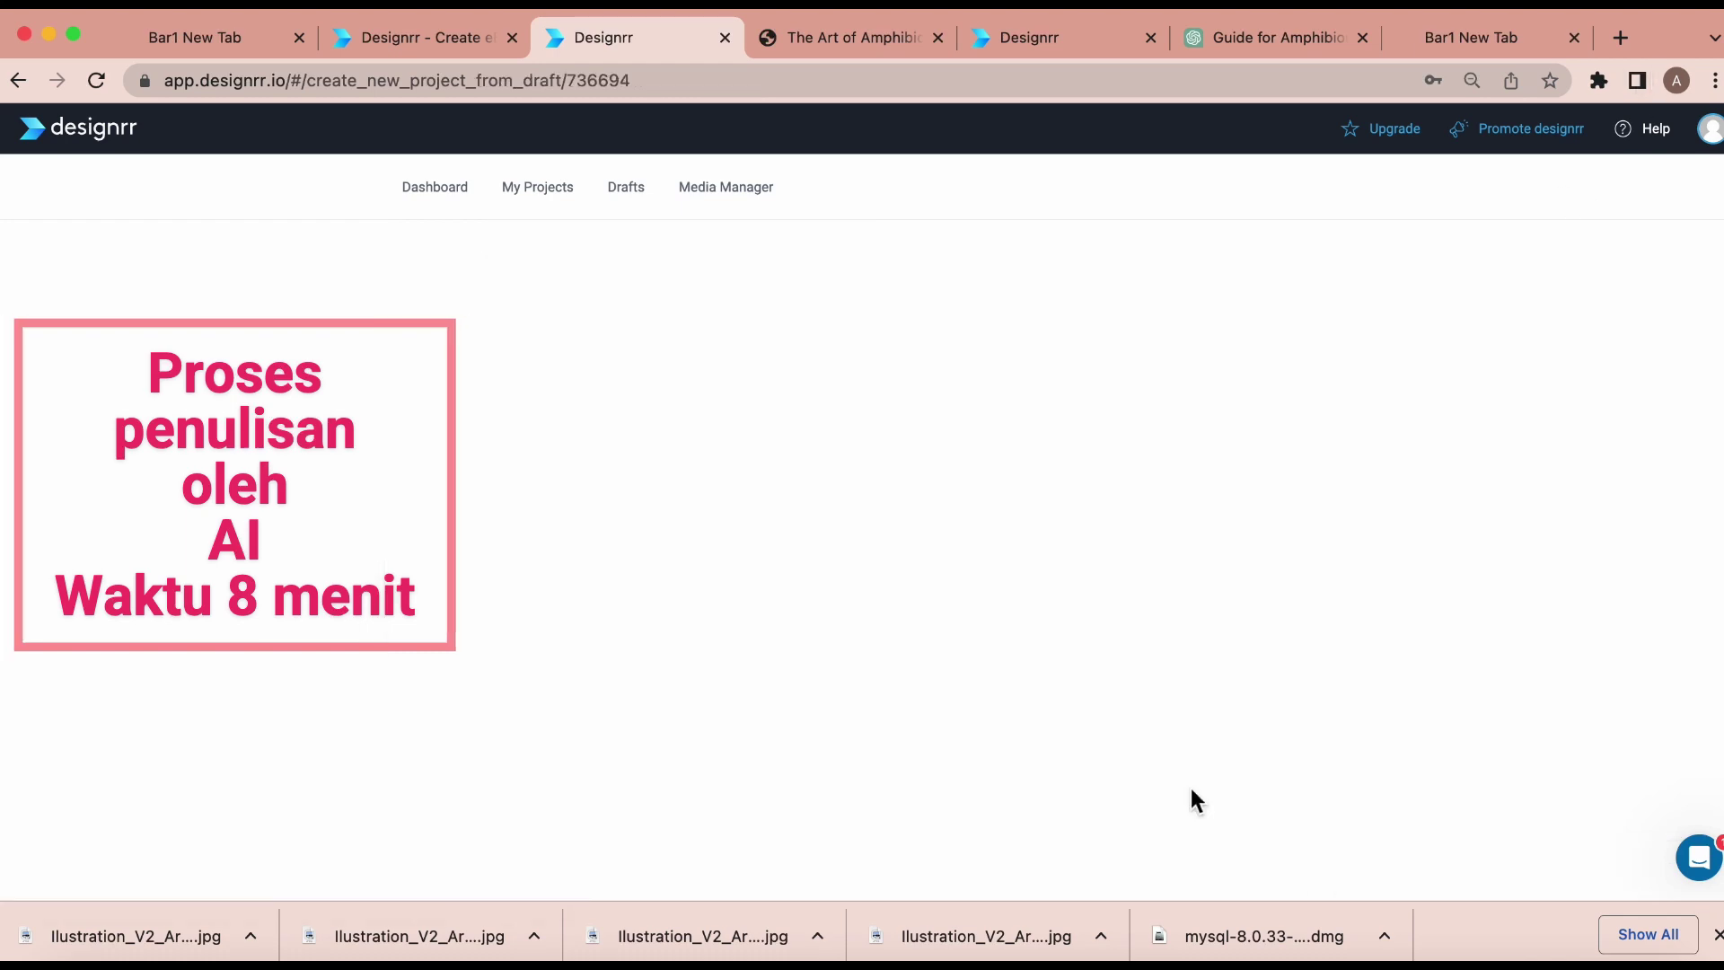
Browse the template gallery and apply the Black & Yellow template to the eBook.
scroll(789, 721, down, 6)
scroll(786, 722, down, 3)
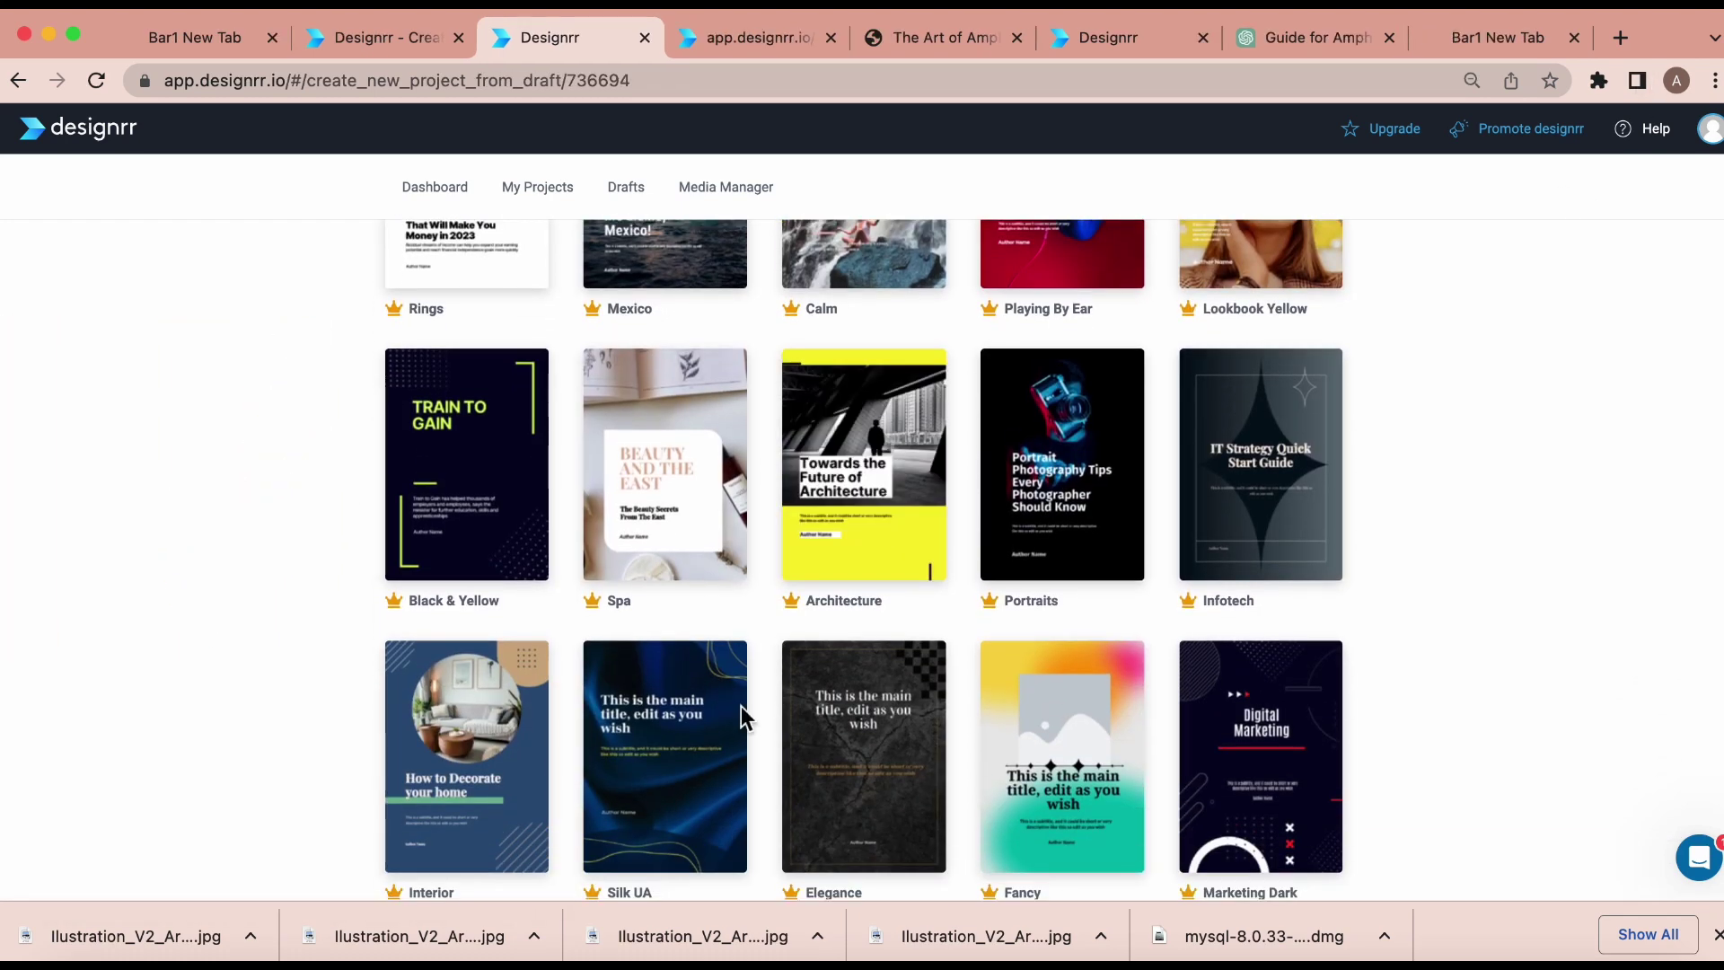
scroll(560, 700, down, 5)
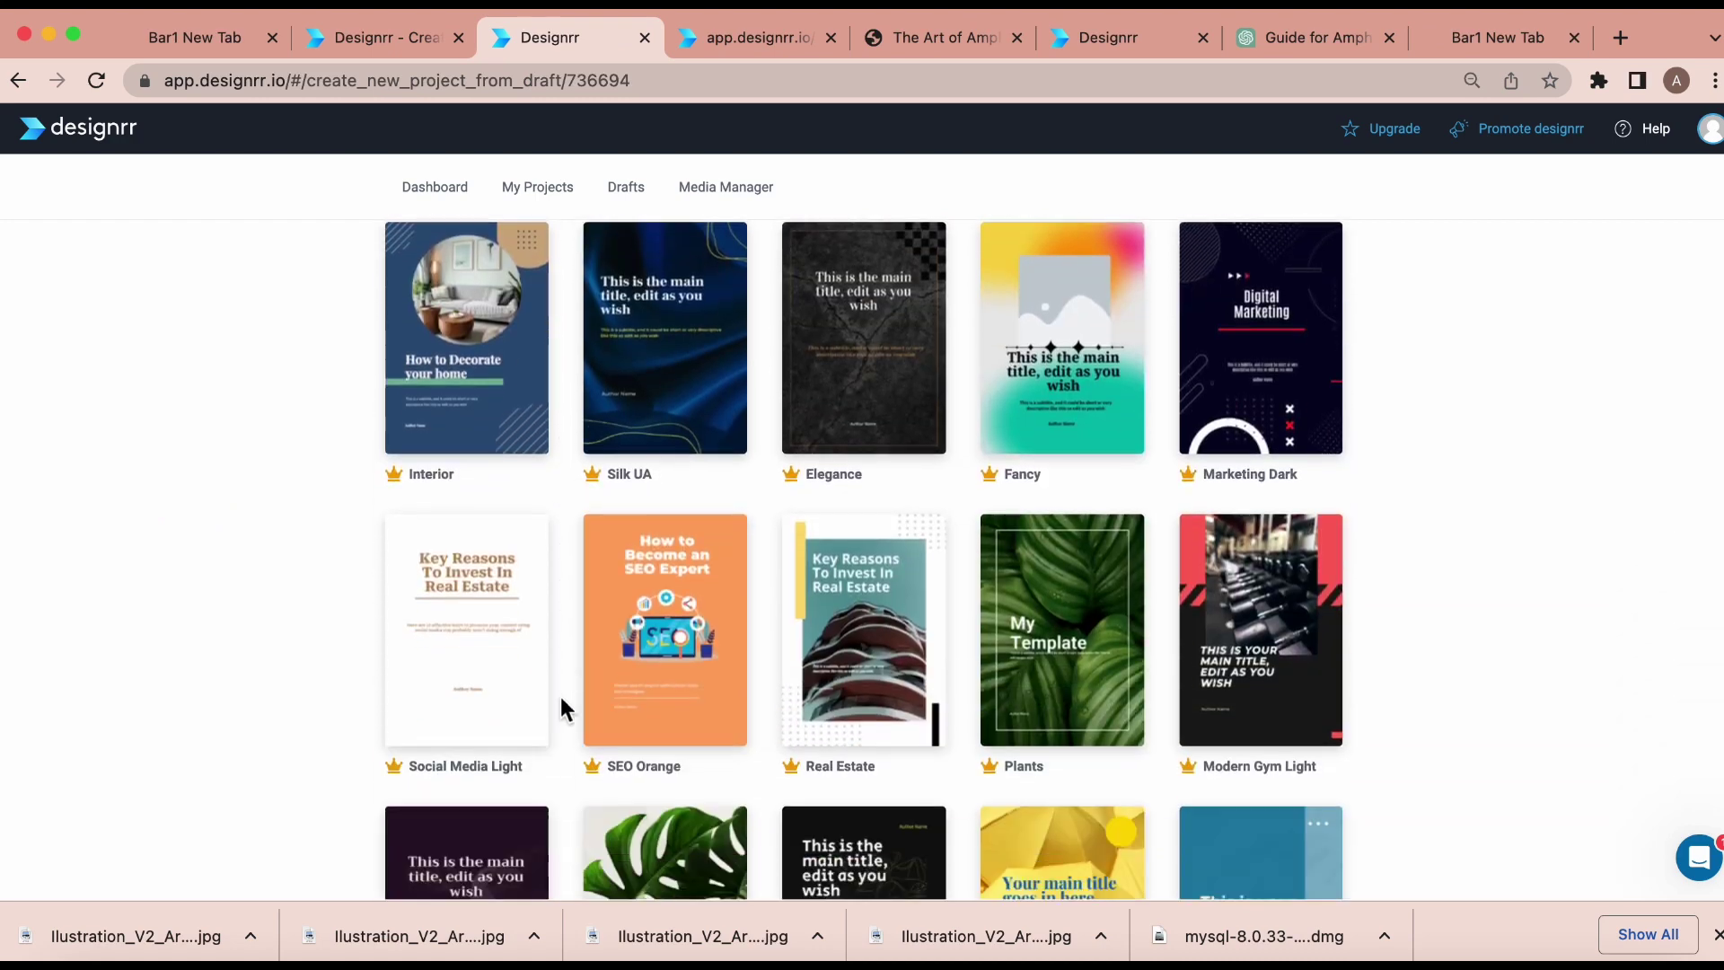
scroll(561, 699, down, 4)
scroll(561, 699, up, 10)
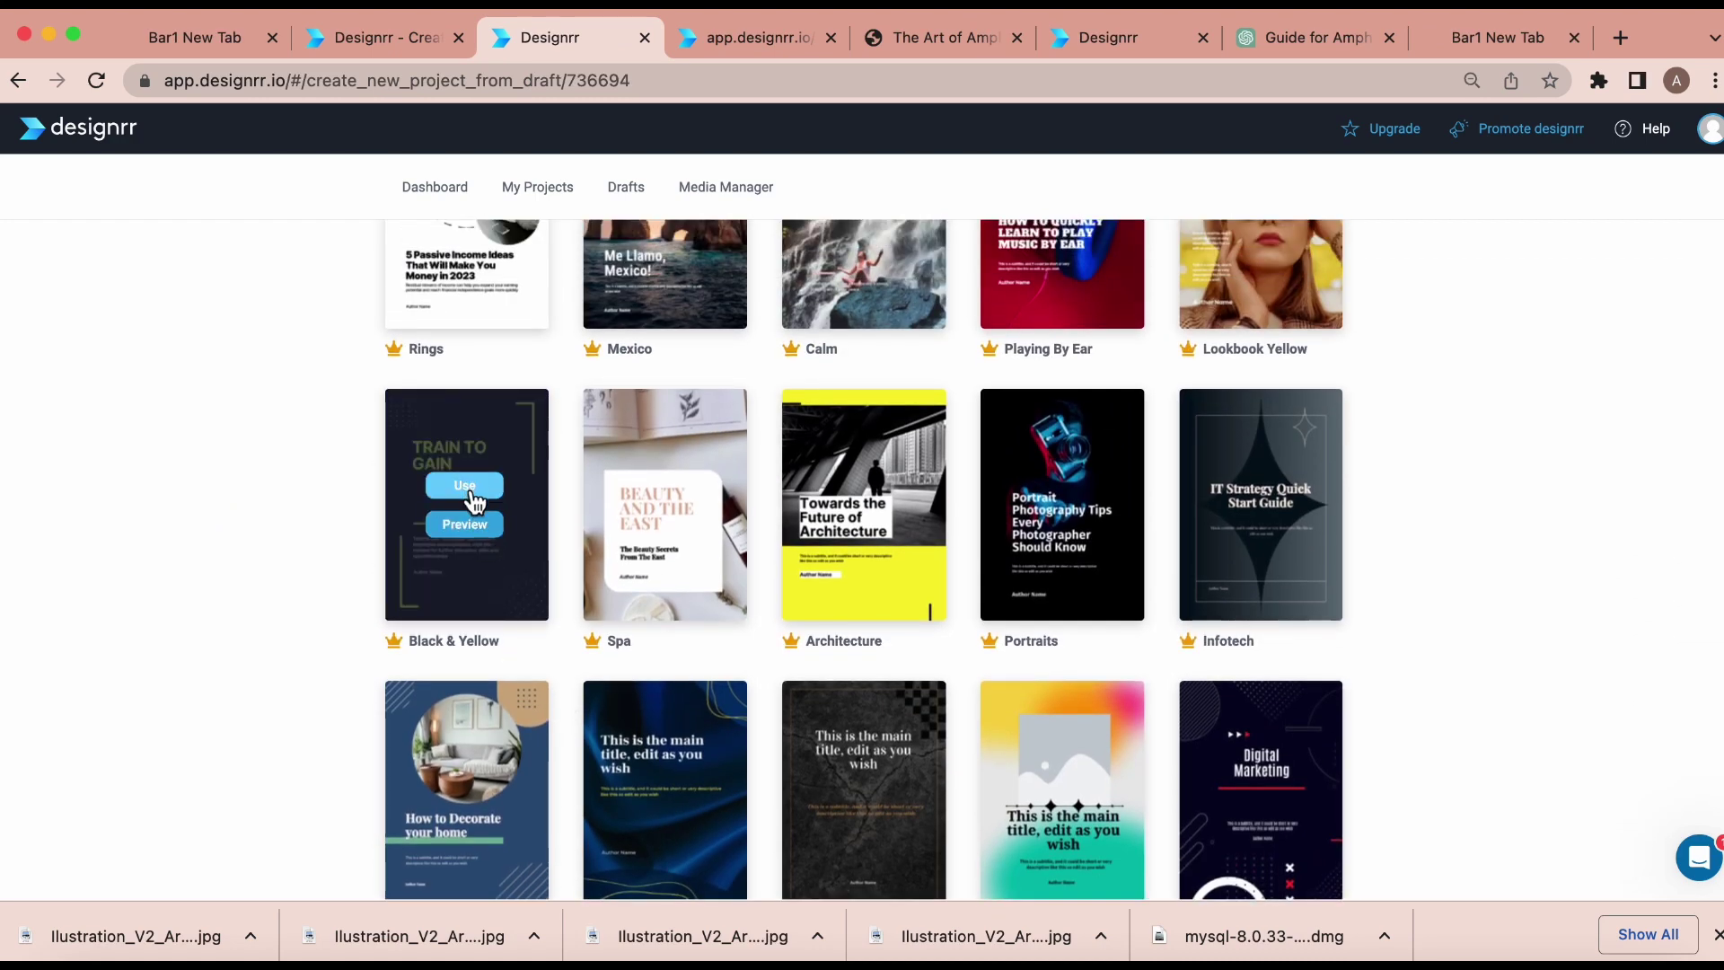
click(465, 486)
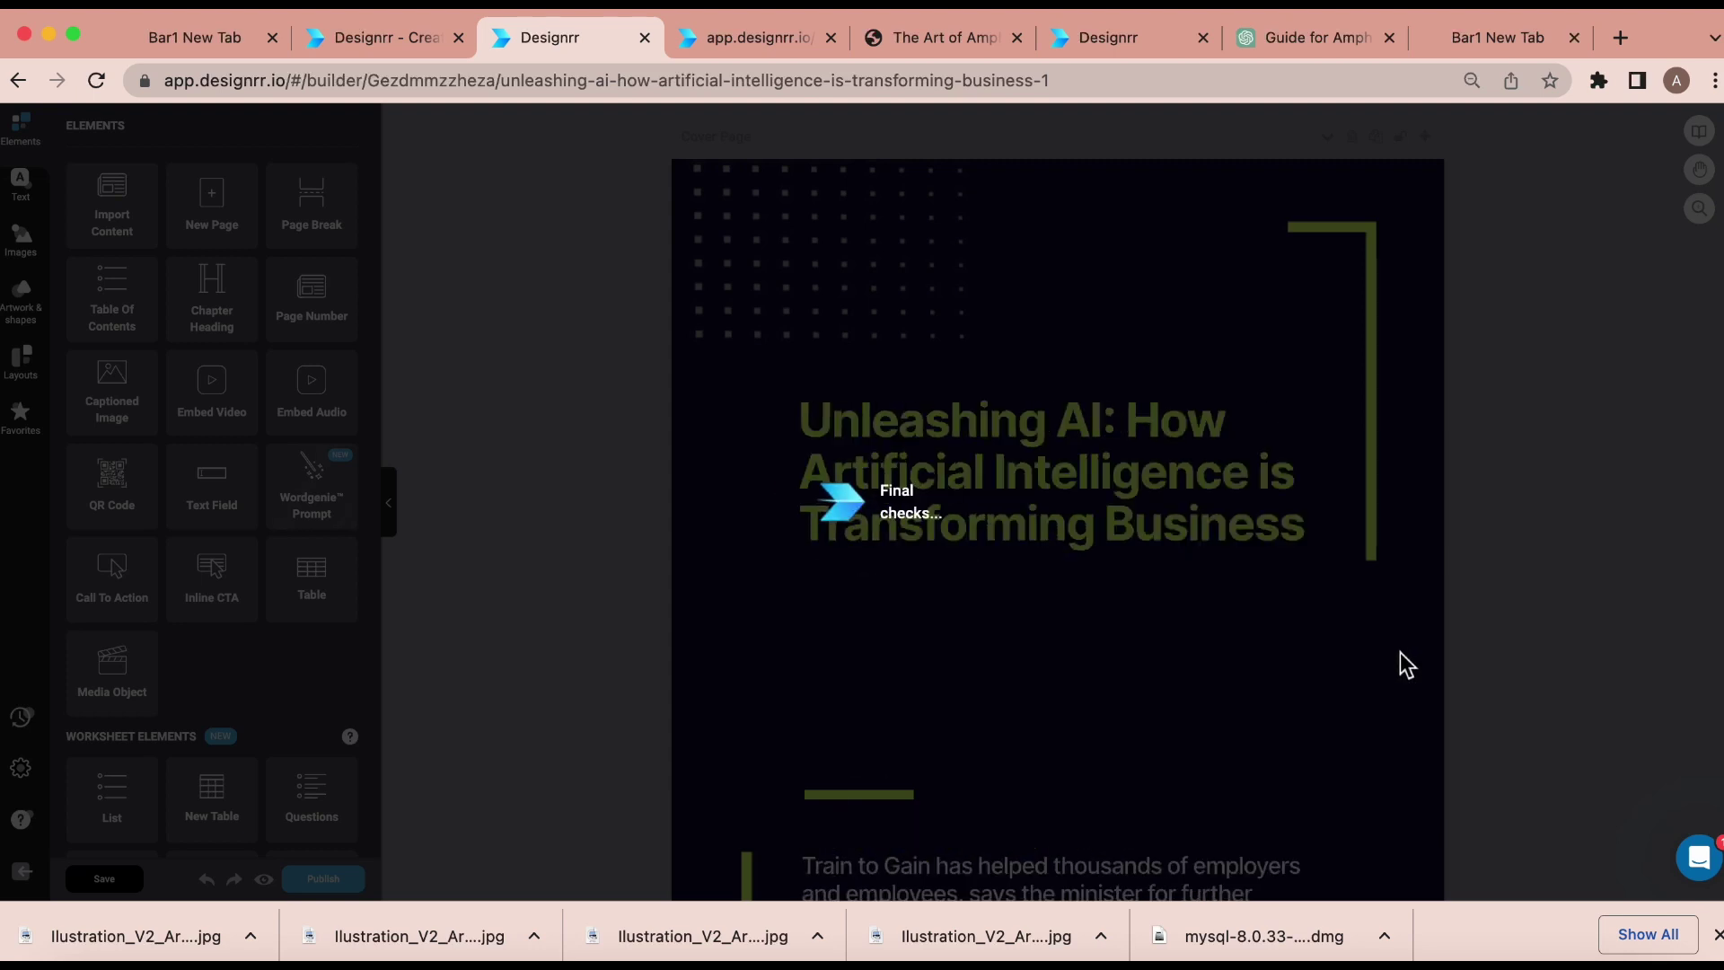
Examine the eBook's cover and all table of contents pages for layout and text formatting.
scroll(1299, 719, down, 3)
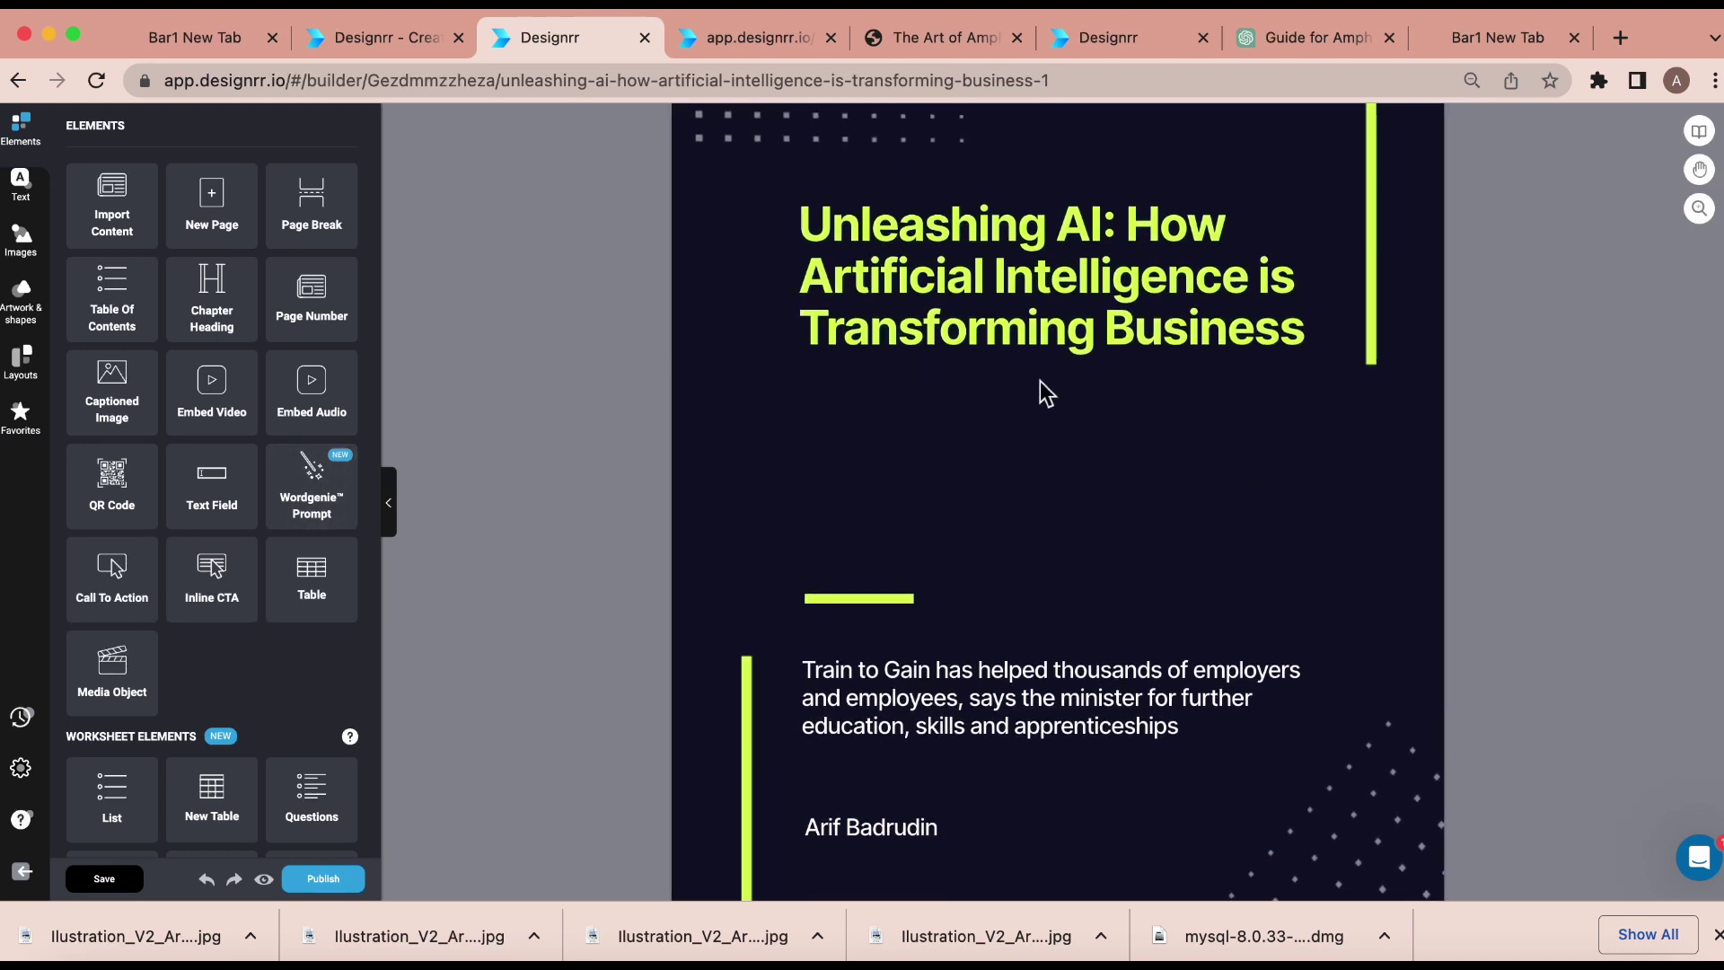
scroll(1036, 388, up, 2)
scroll(1037, 387, down, 3)
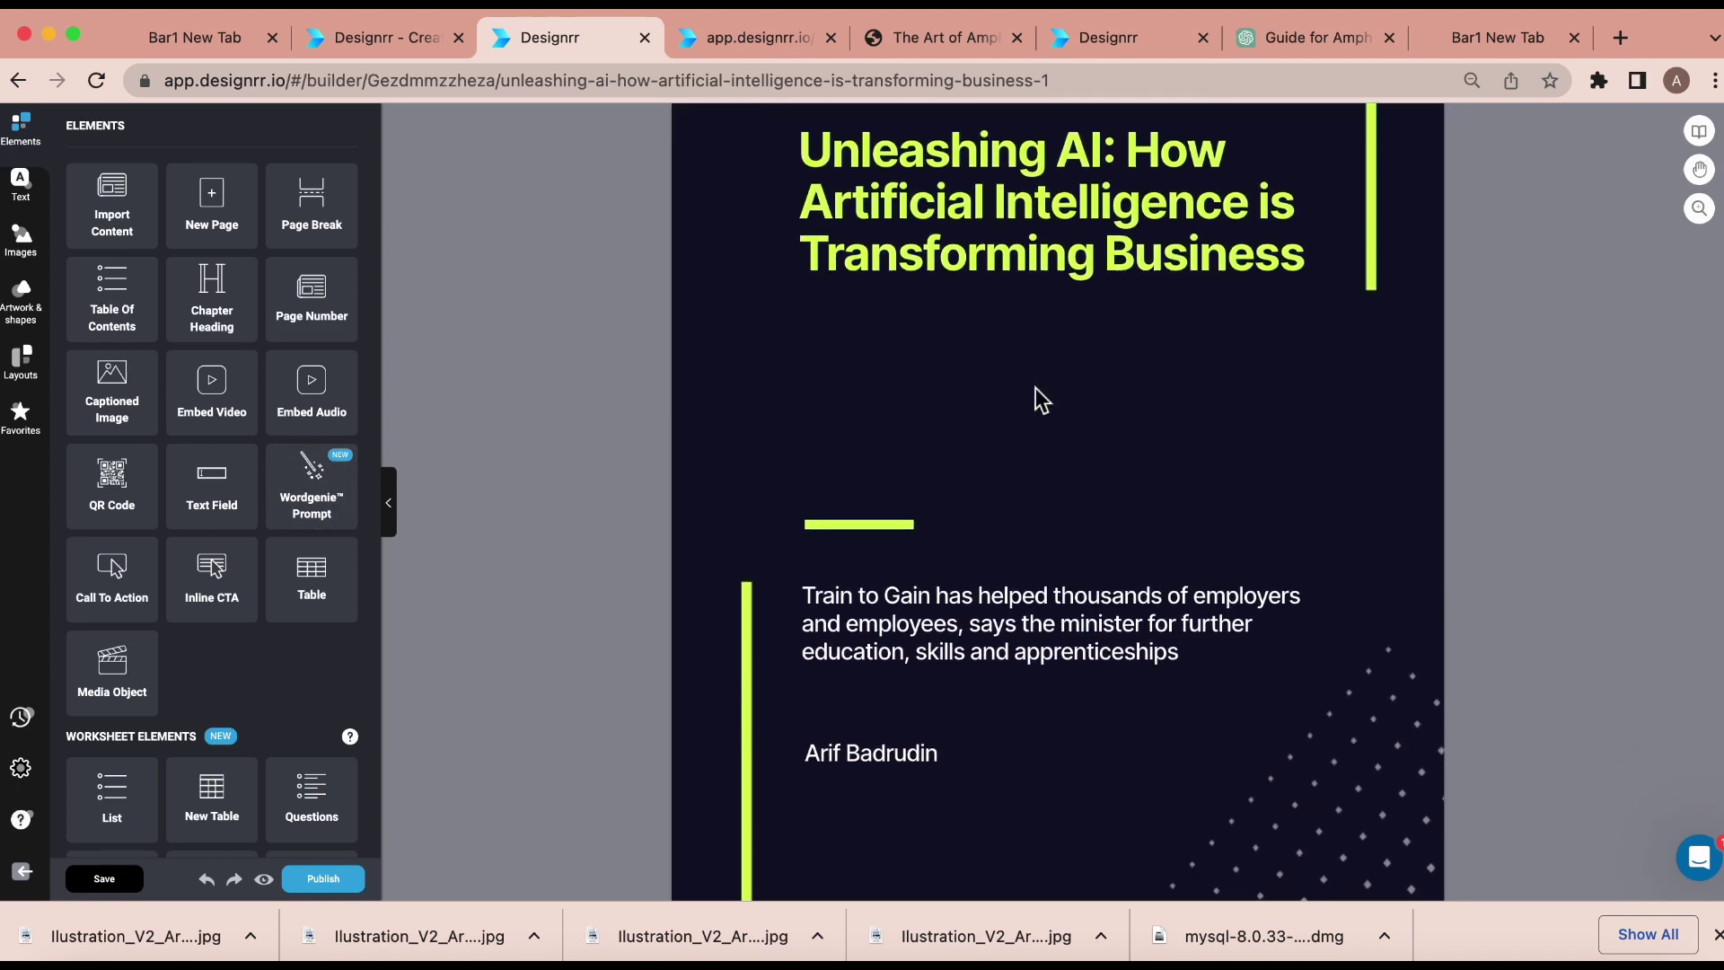
scroll(1036, 388, down, 10)
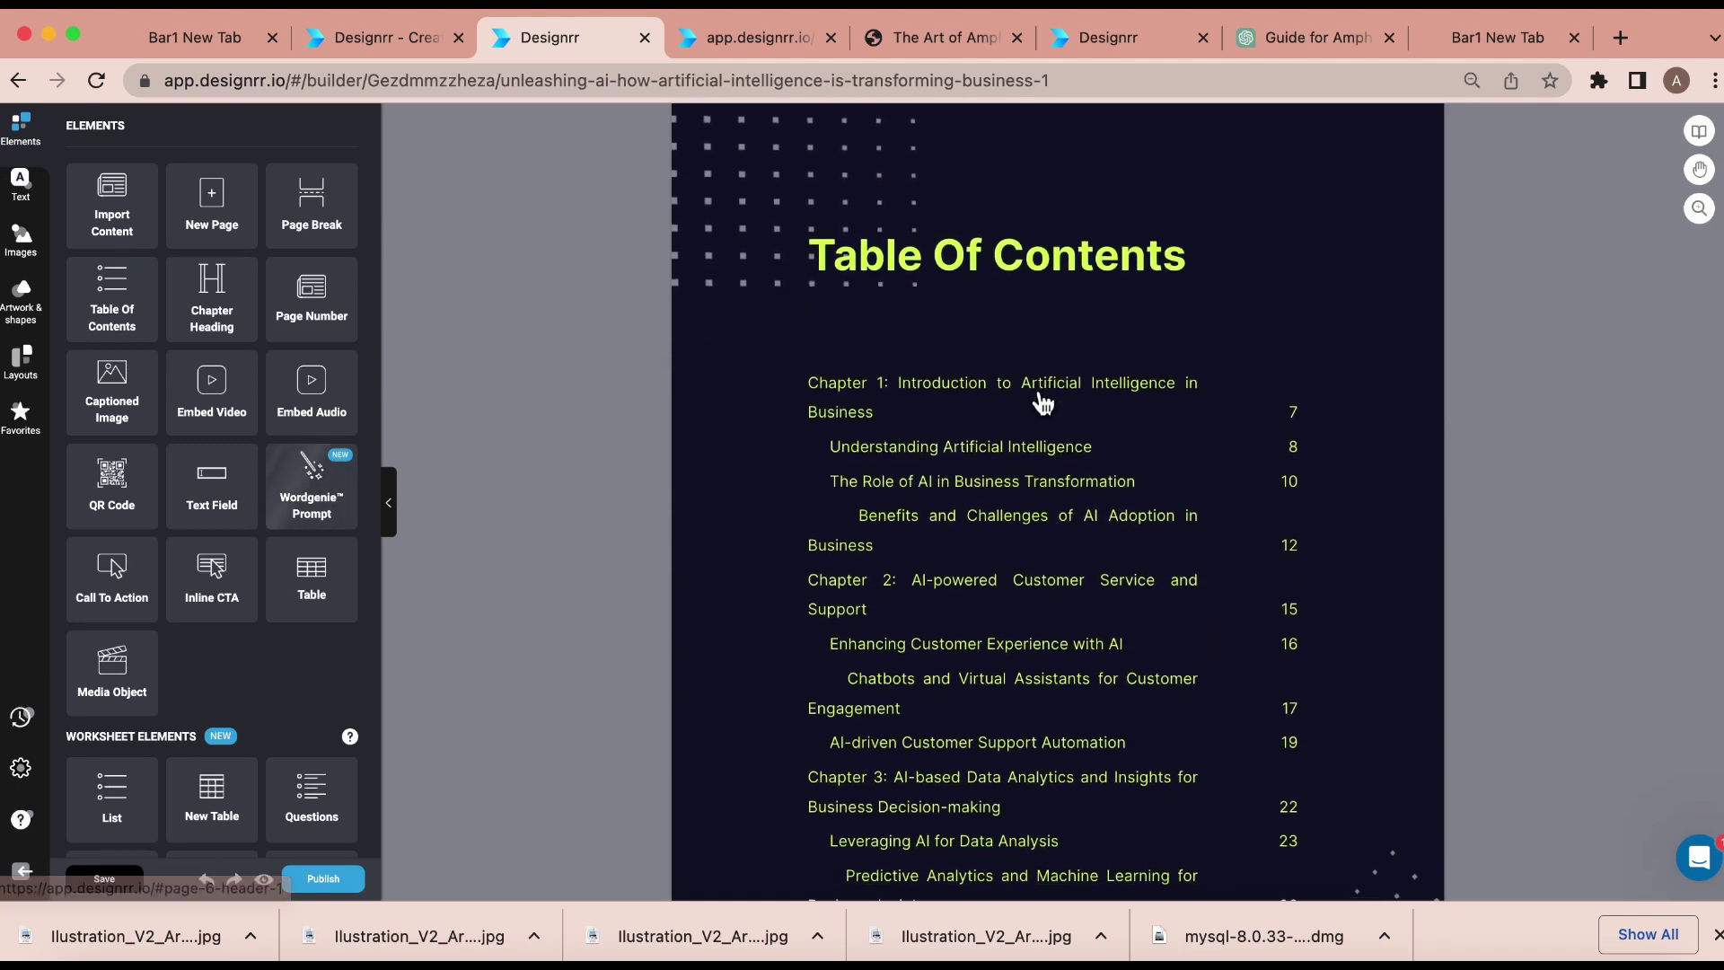
scroll(1041, 401, down, 3)
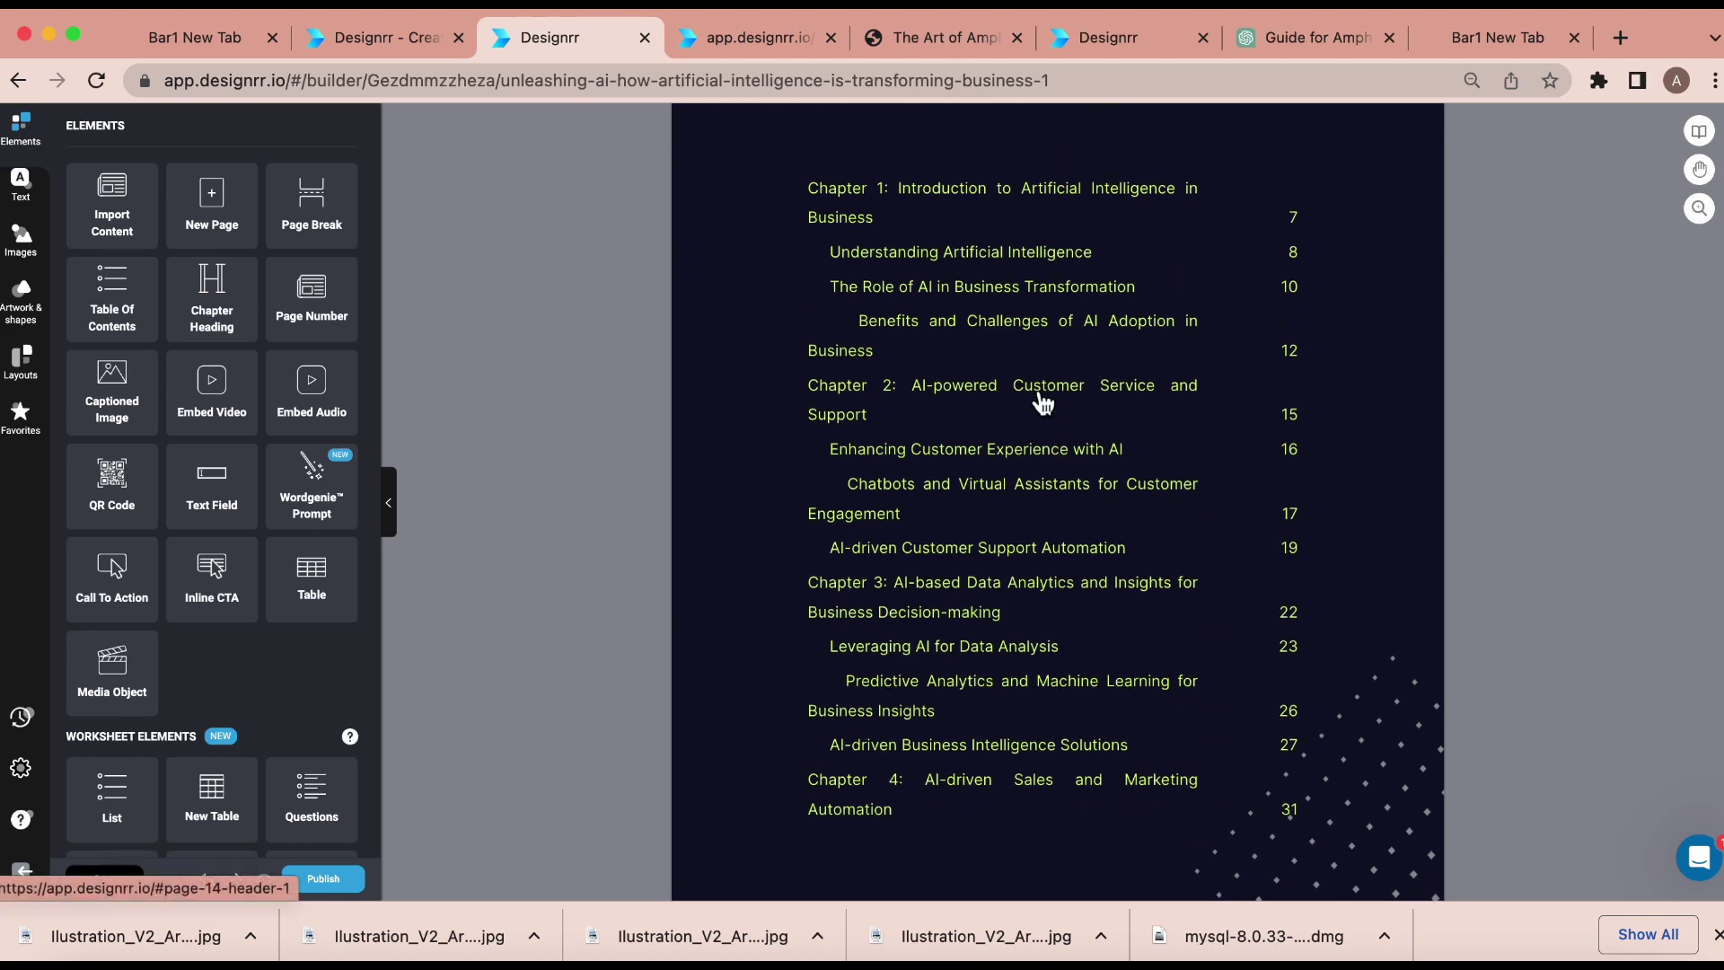
scroll(1042, 402, down, 15)
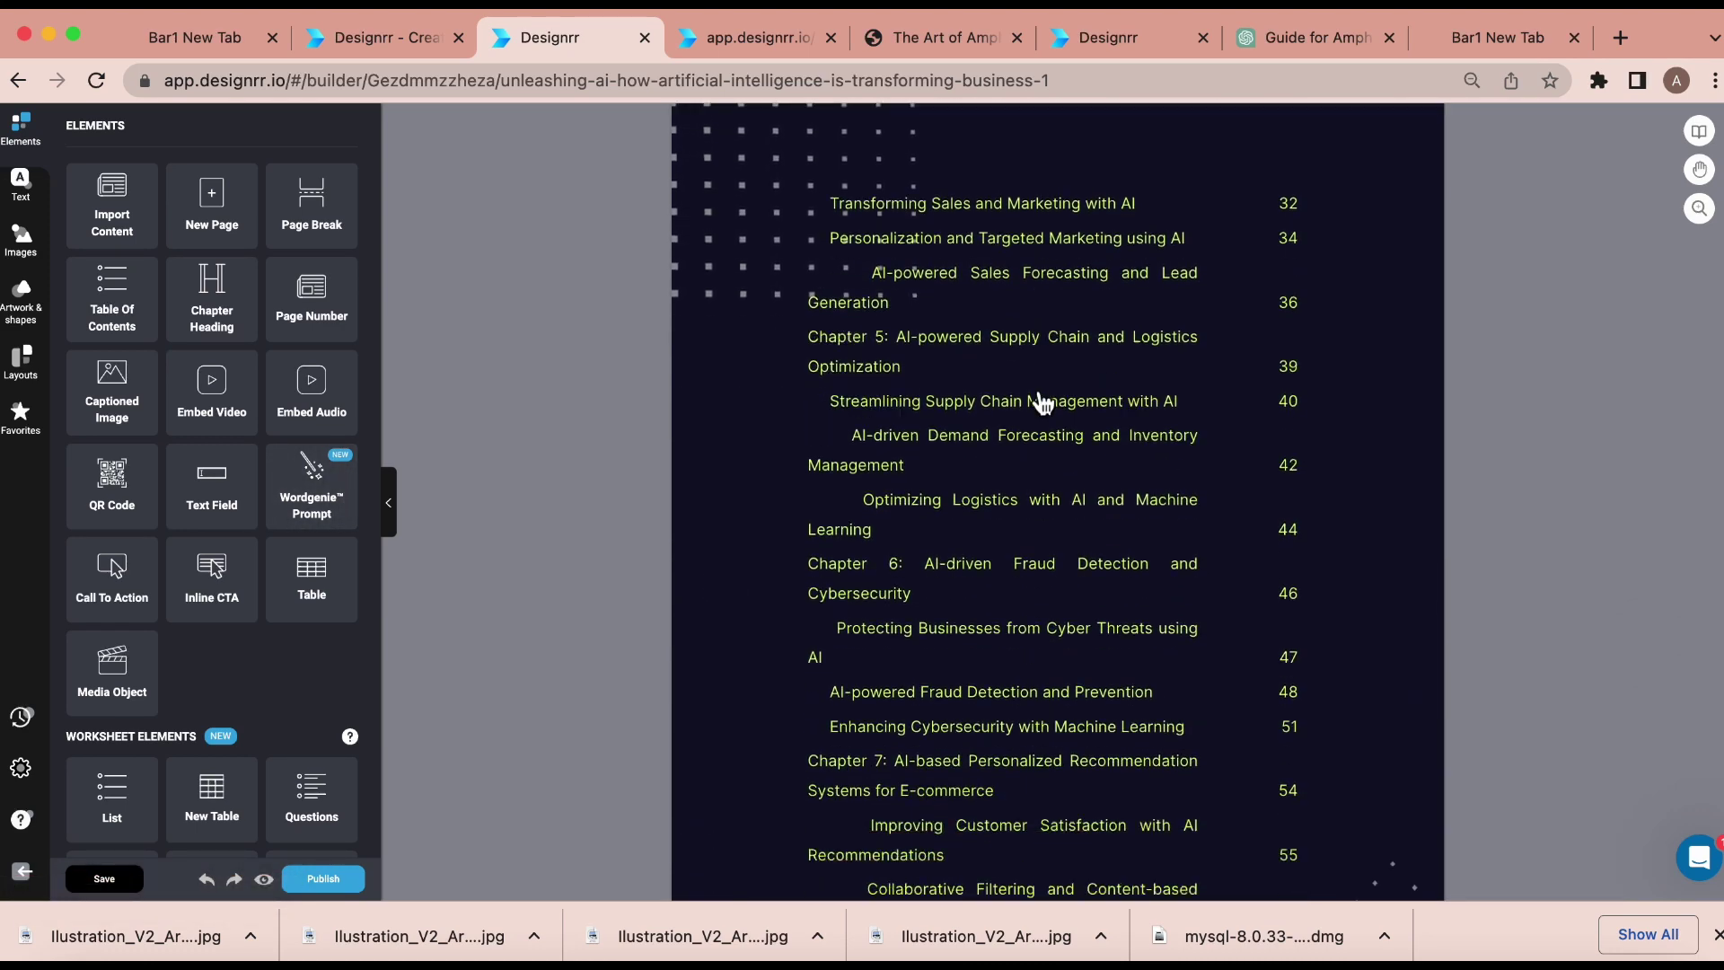
scroll(1042, 401, down, 10)
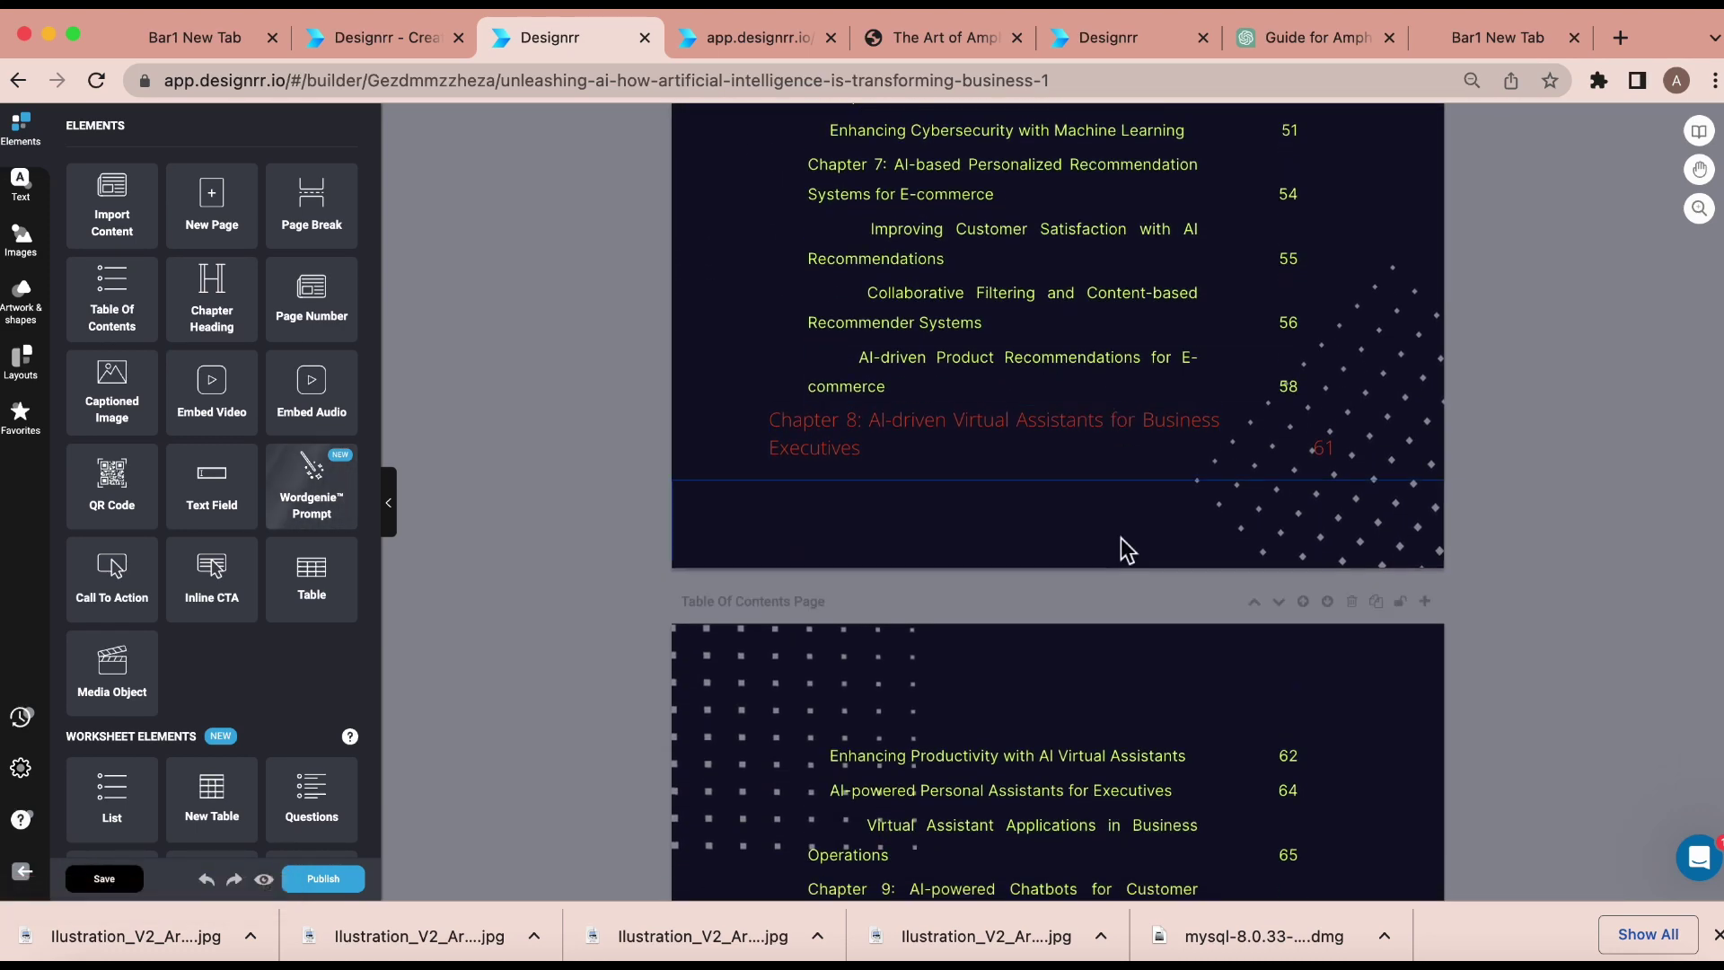
scroll(1121, 539, down, 13)
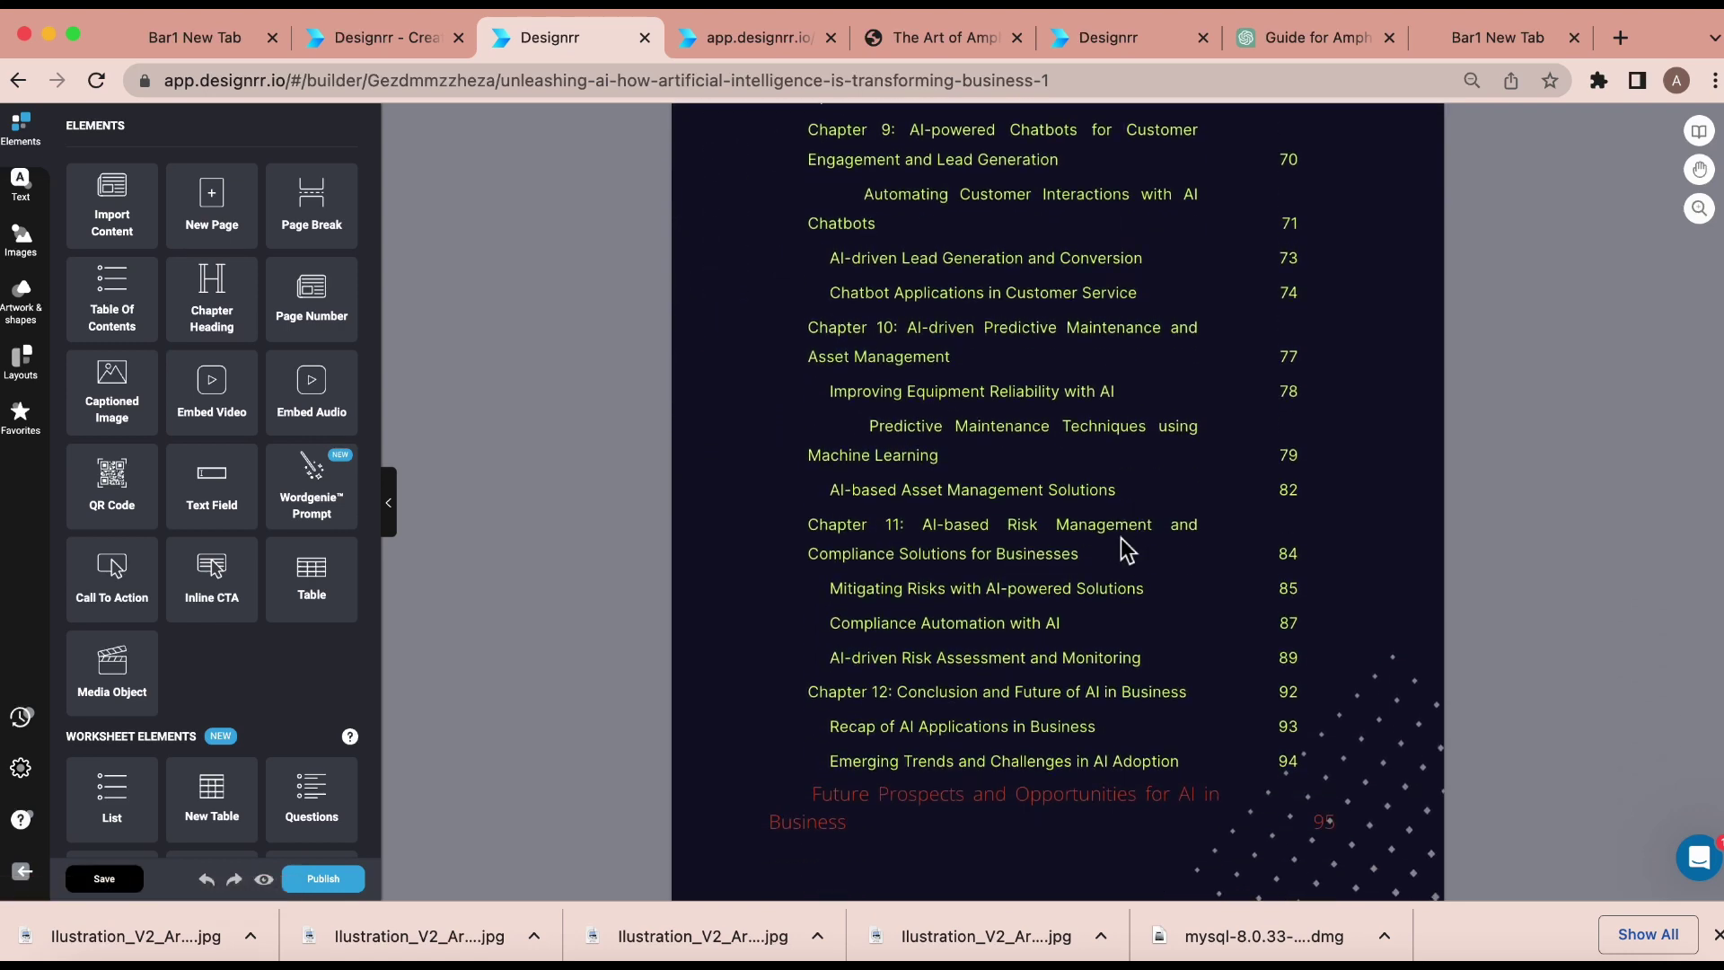
scroll(1121, 537, down, 7)
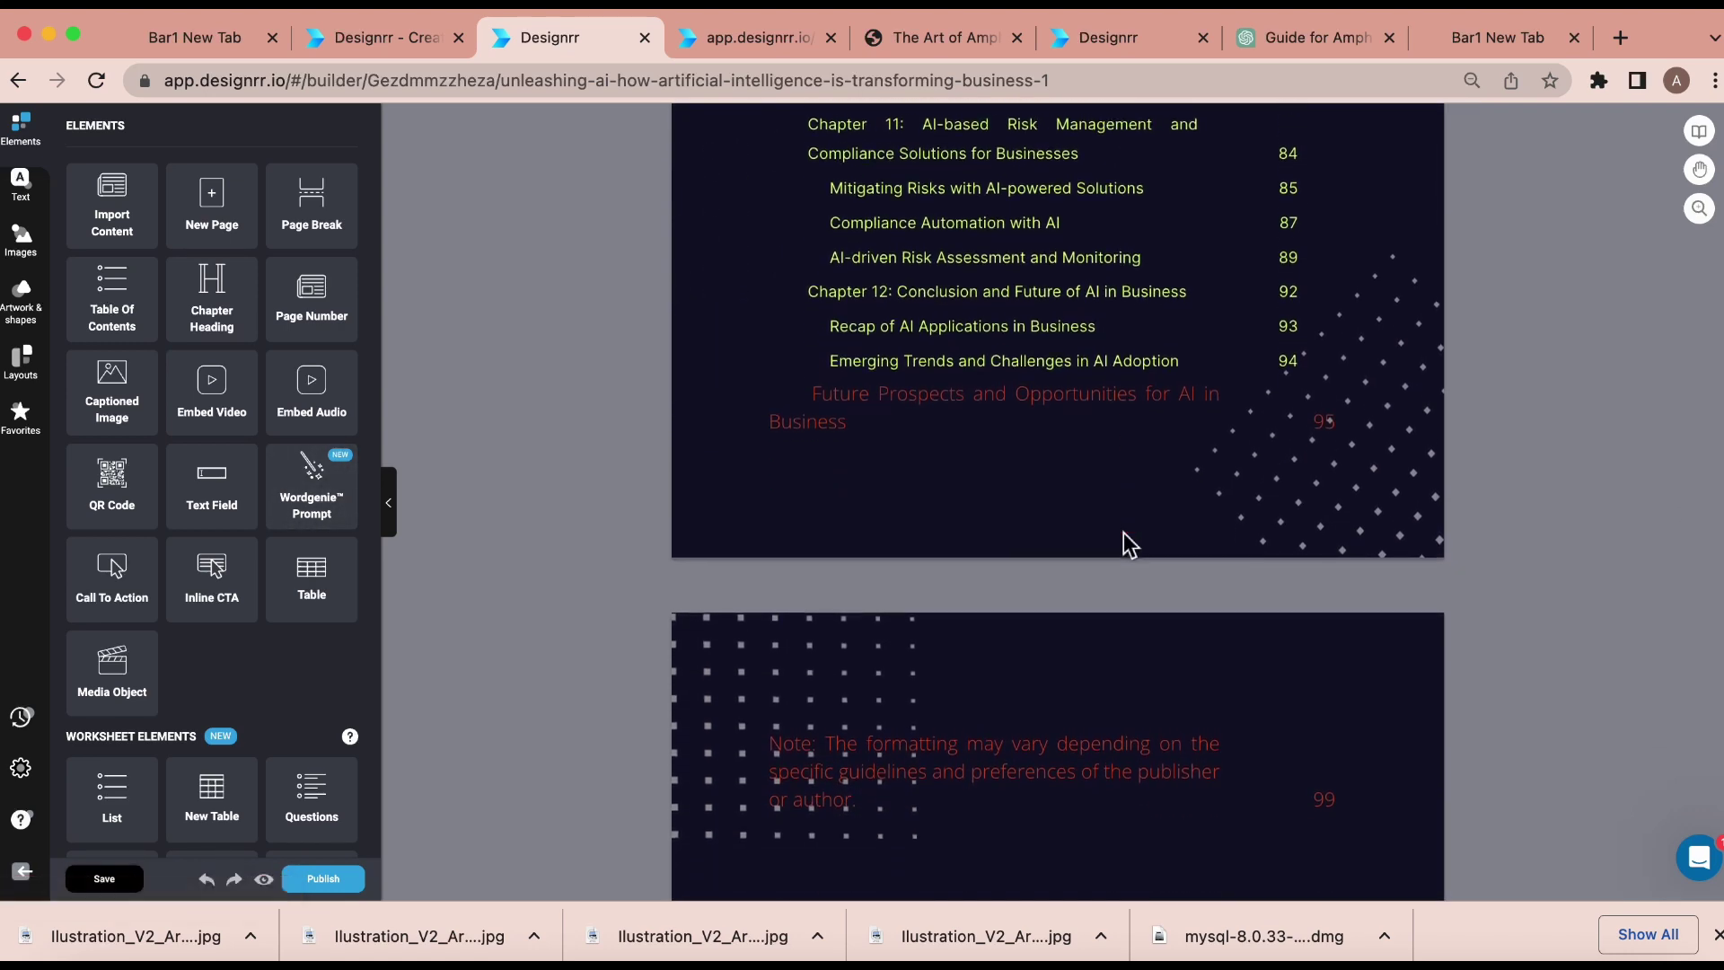
scroll(1123, 537, down, 7)
scroll(1124, 538, up, 7)
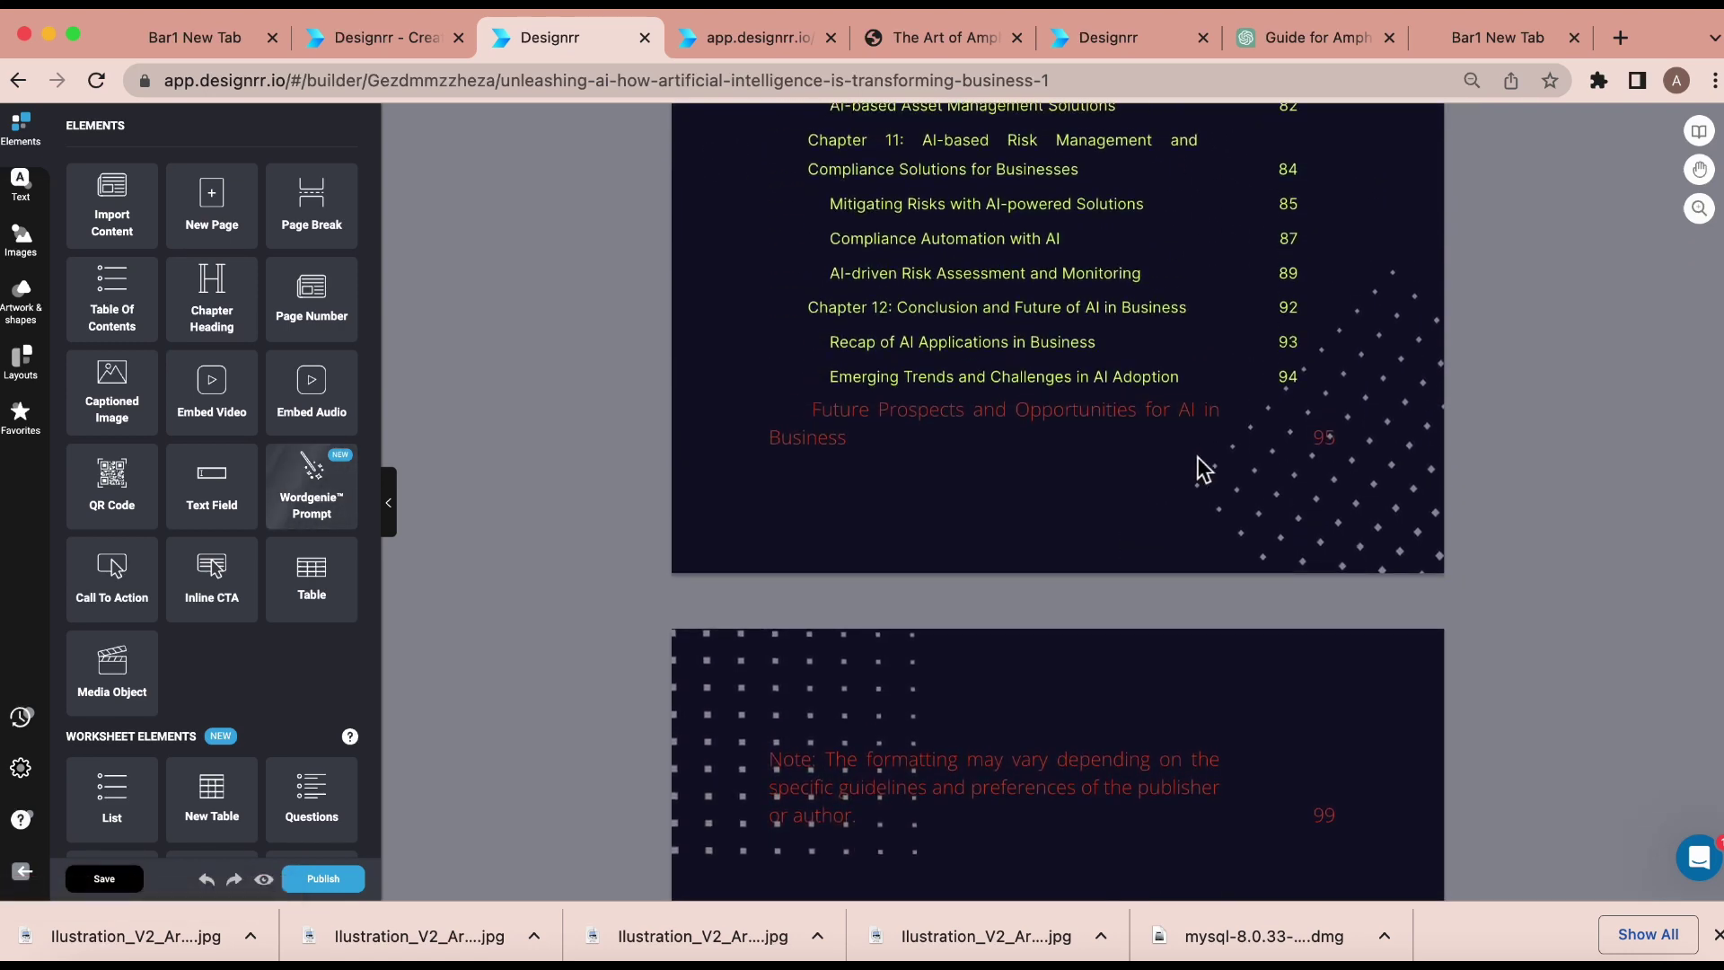
Recolor the red table of contents entry "Future Prospects and Opportunities for AI in Business" to yellow #F8EE2F.
click(1044, 406)
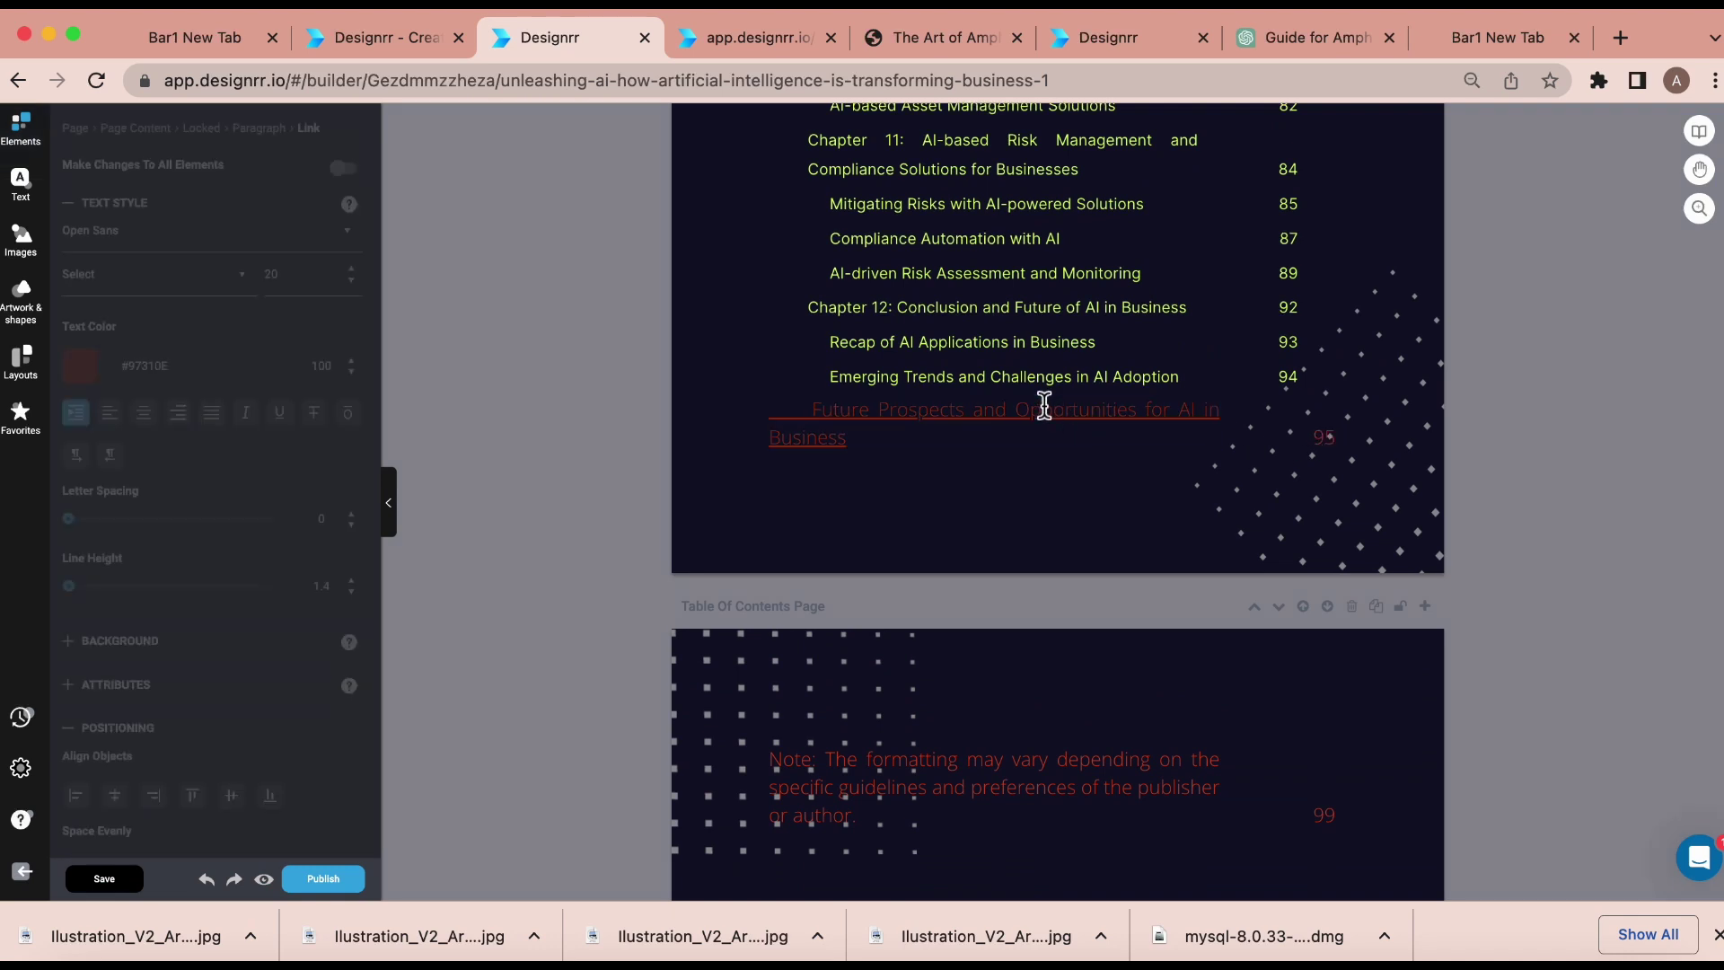
click(808, 402)
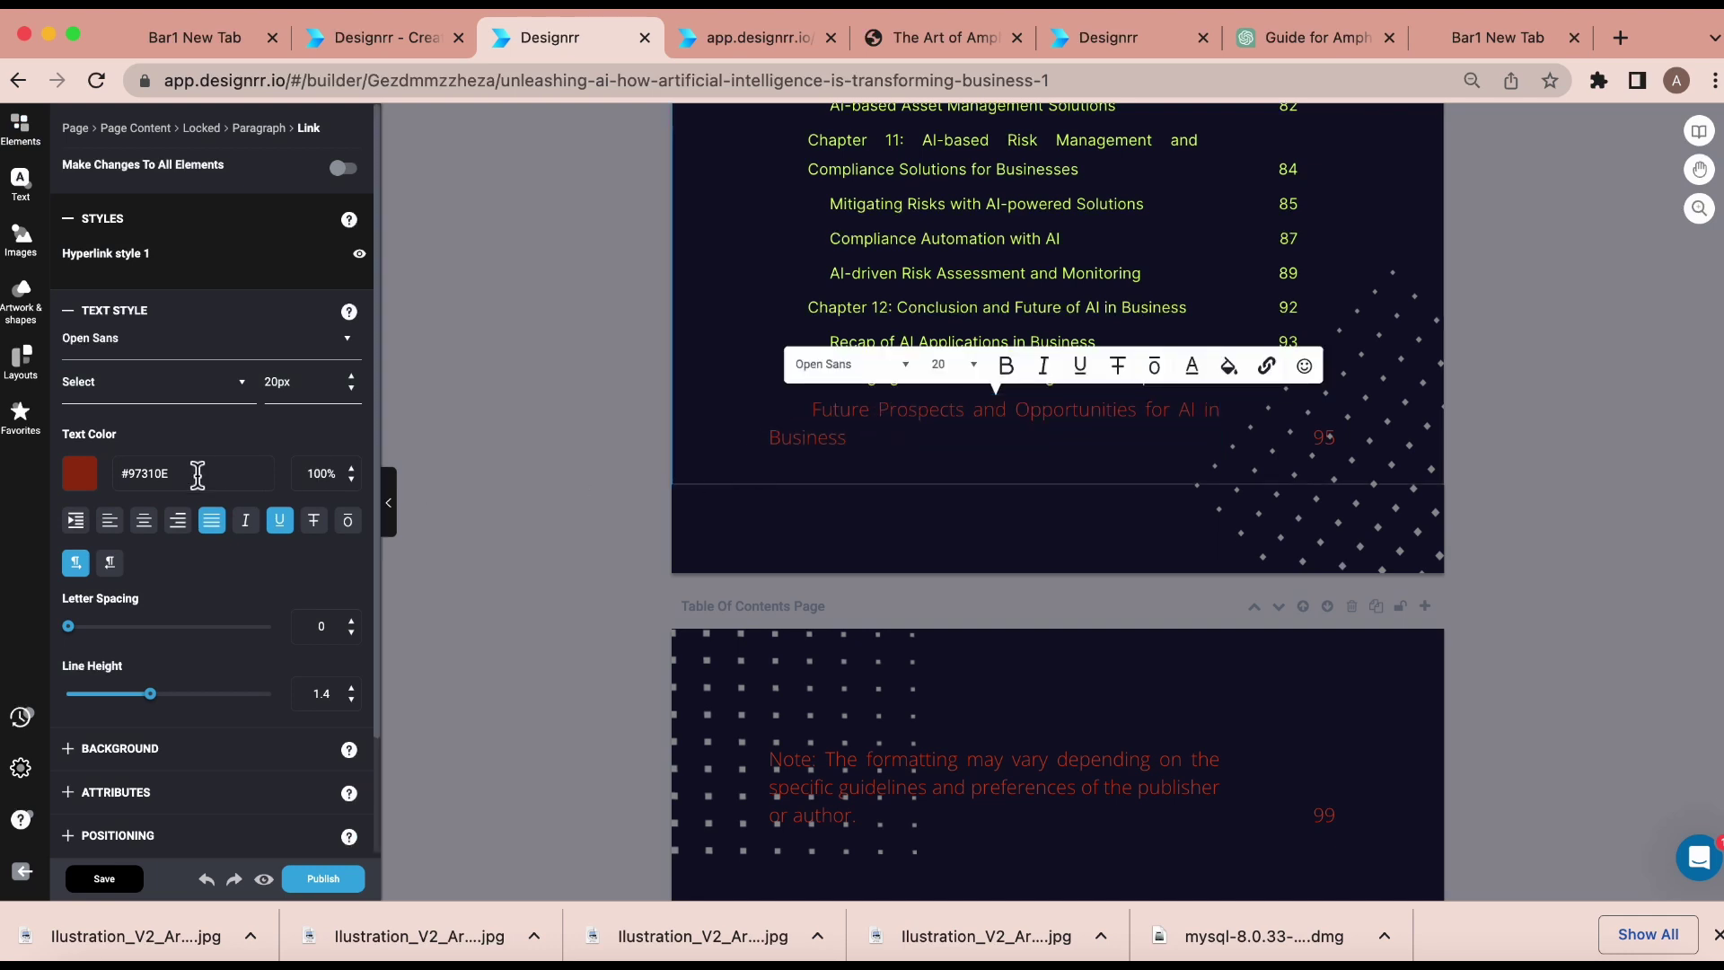
click(90, 485)
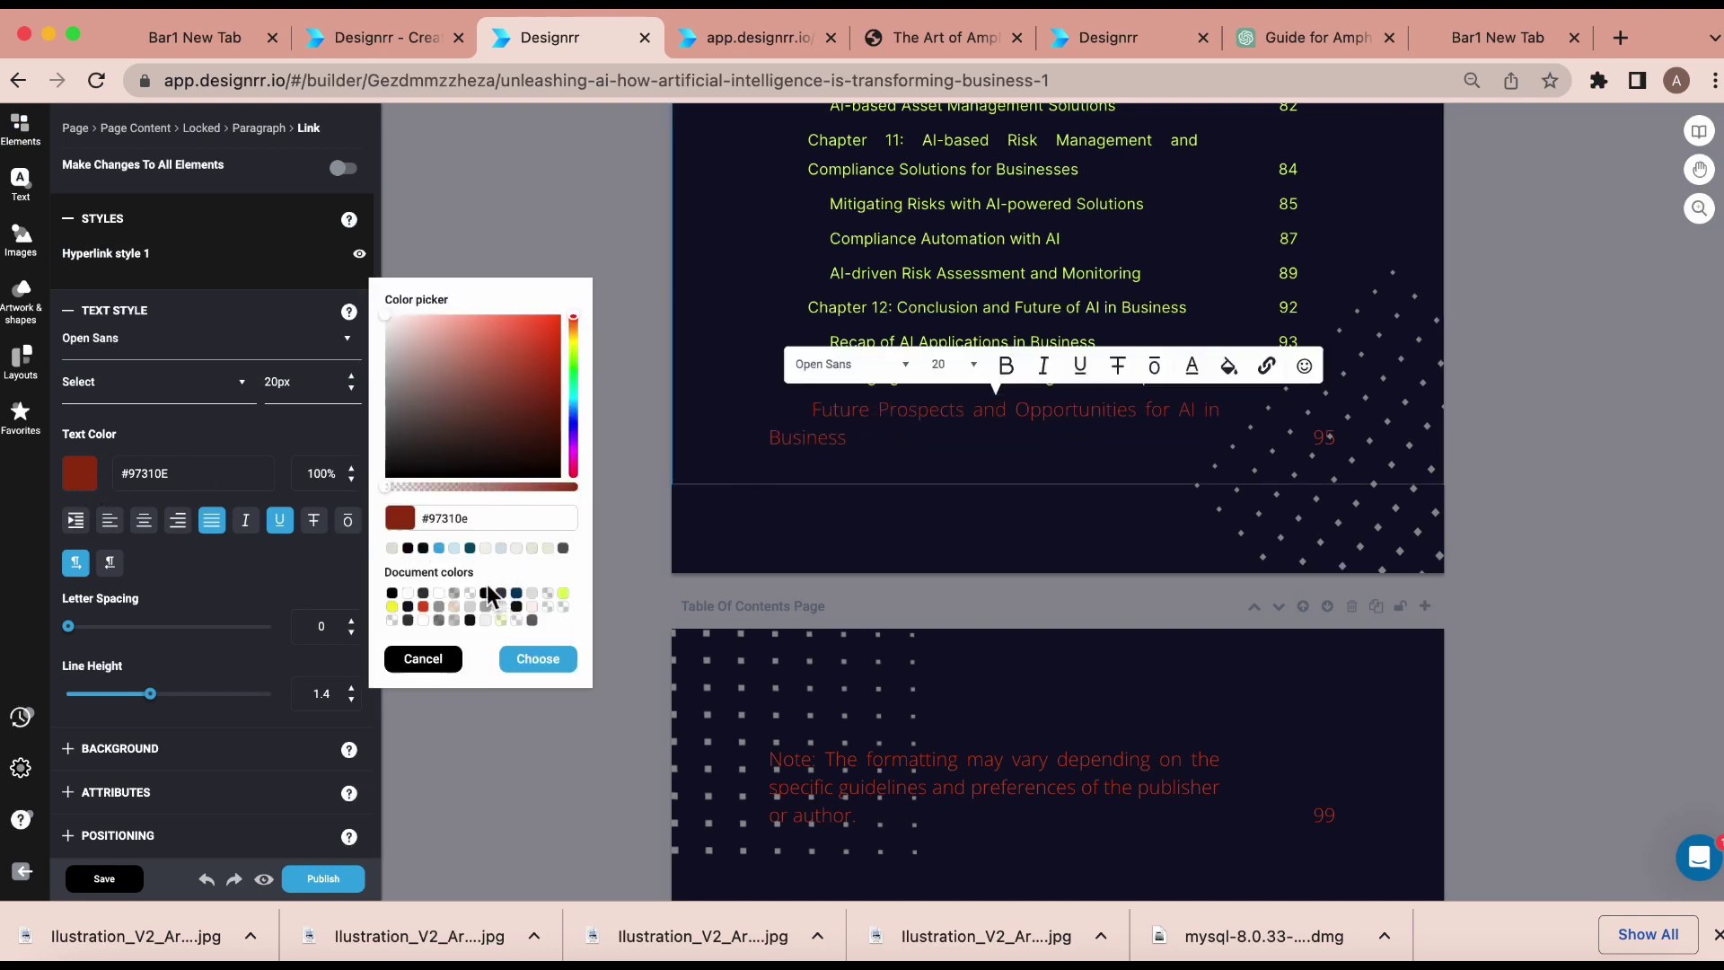
click(395, 607)
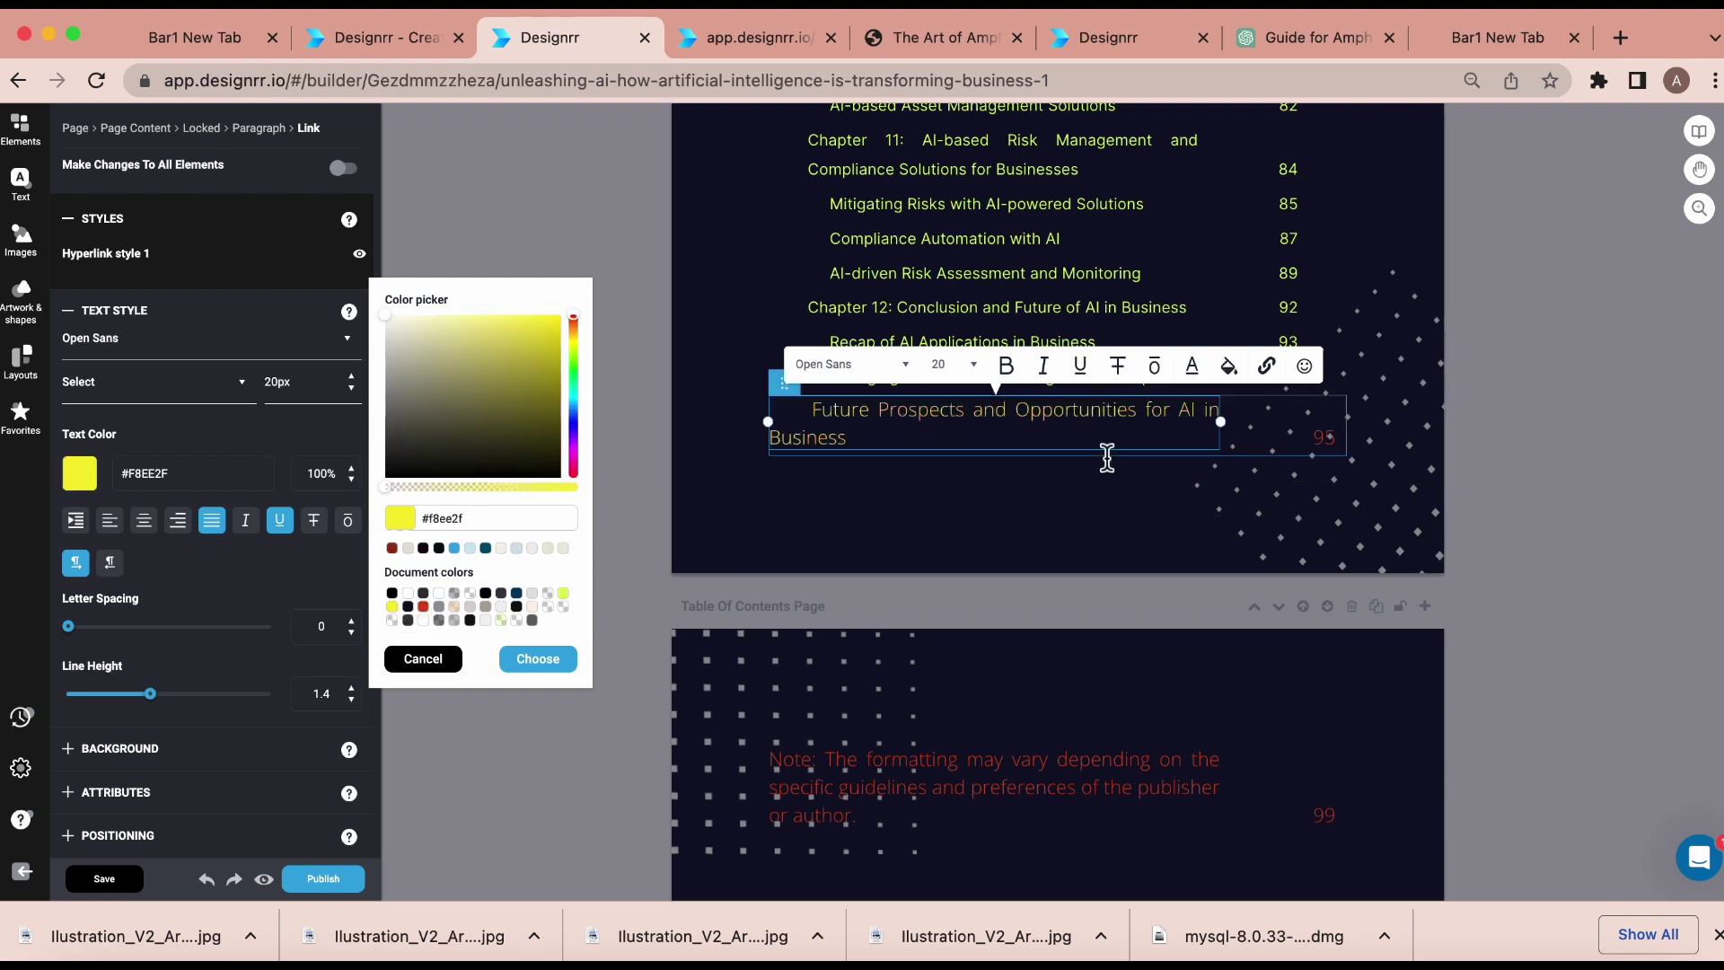
click(1136, 509)
Examine the last table of contents page and all Chapter 1 pages for layout, images and text formatting.
scroll(1135, 508, down, 5)
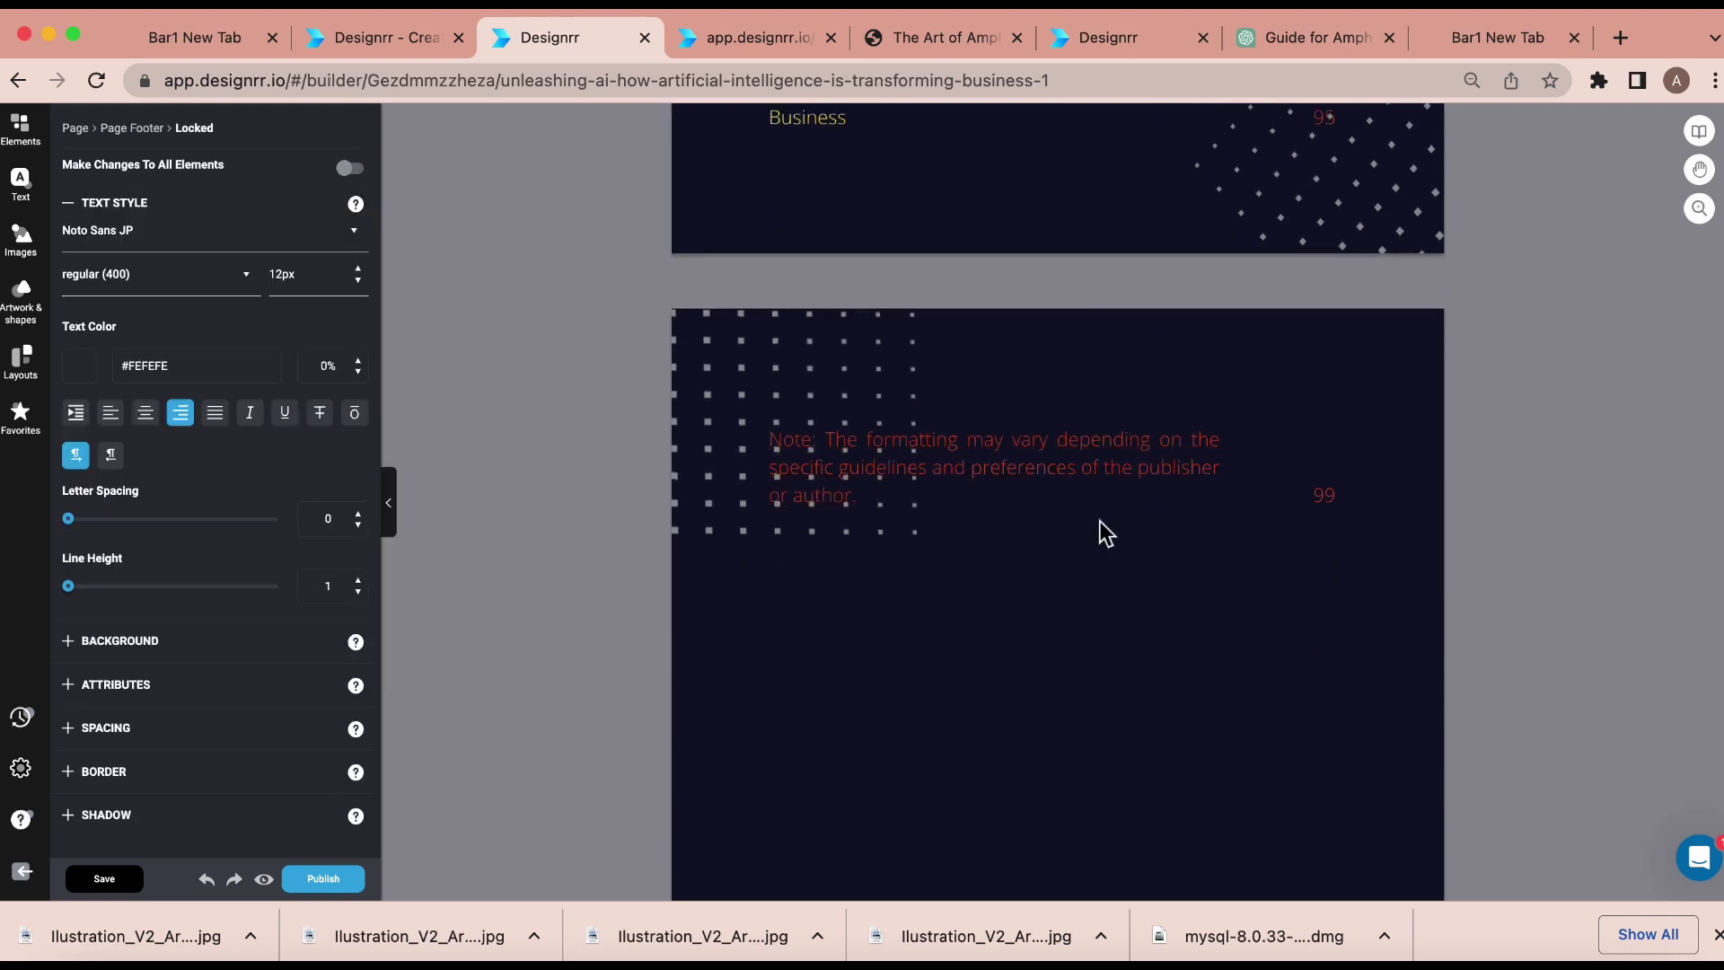
scroll(921, 565, down, 20)
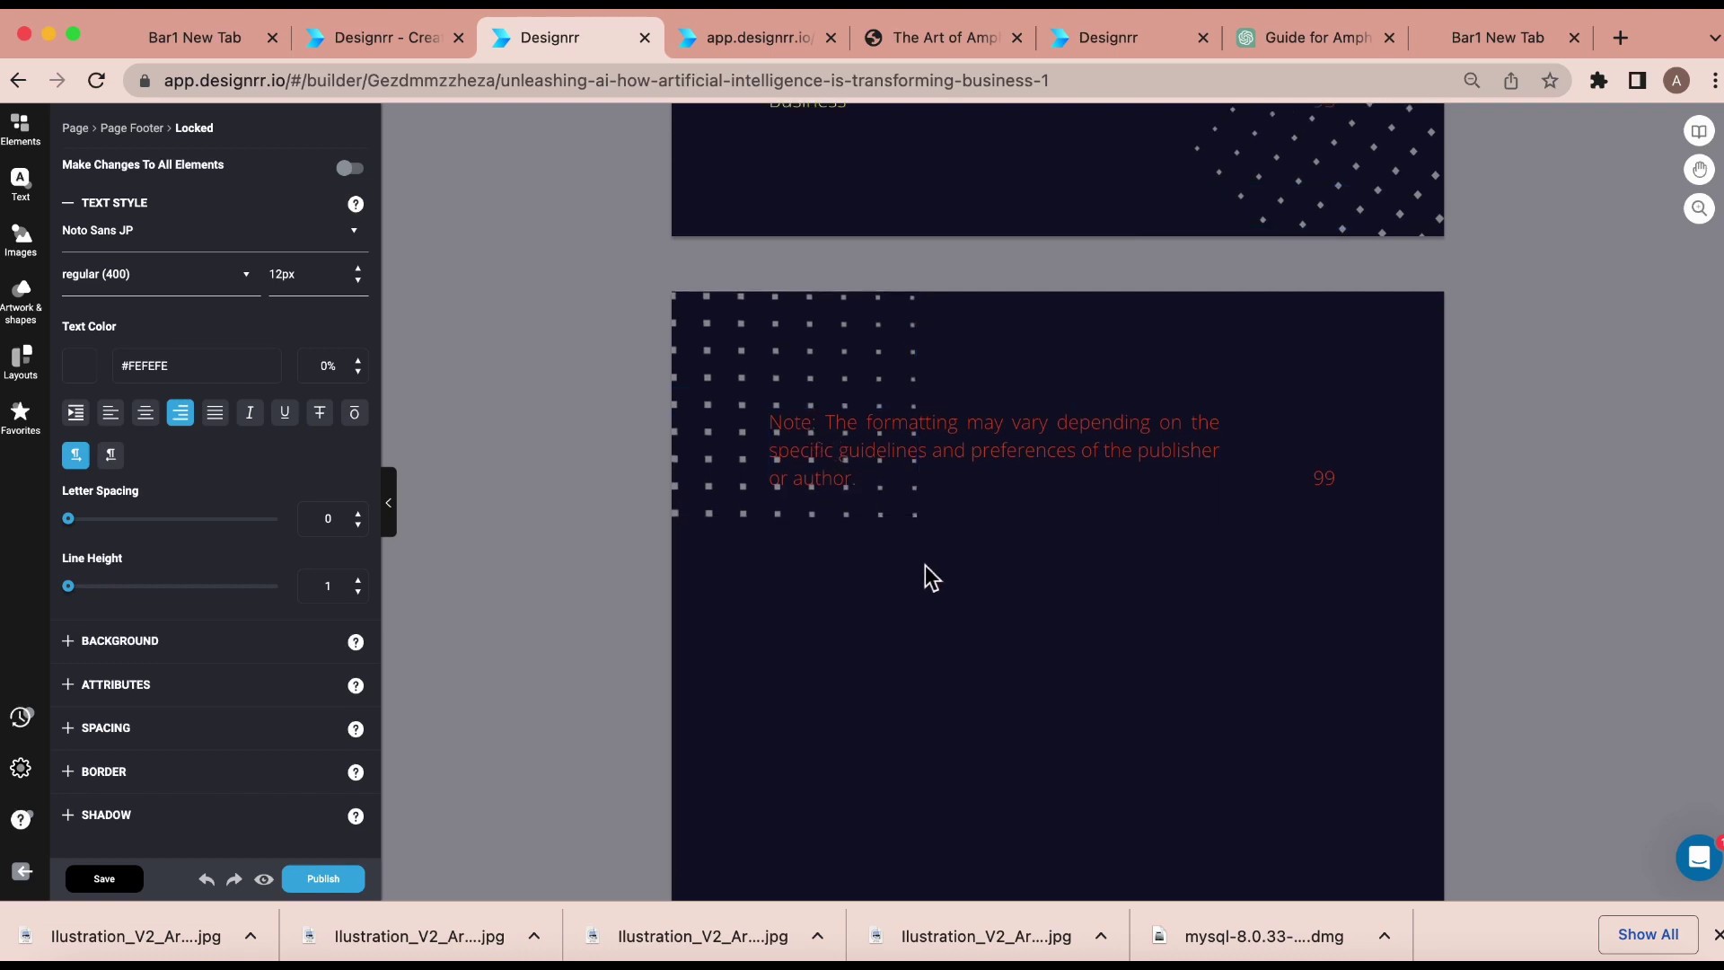
scroll(1004, 553, down, 15)
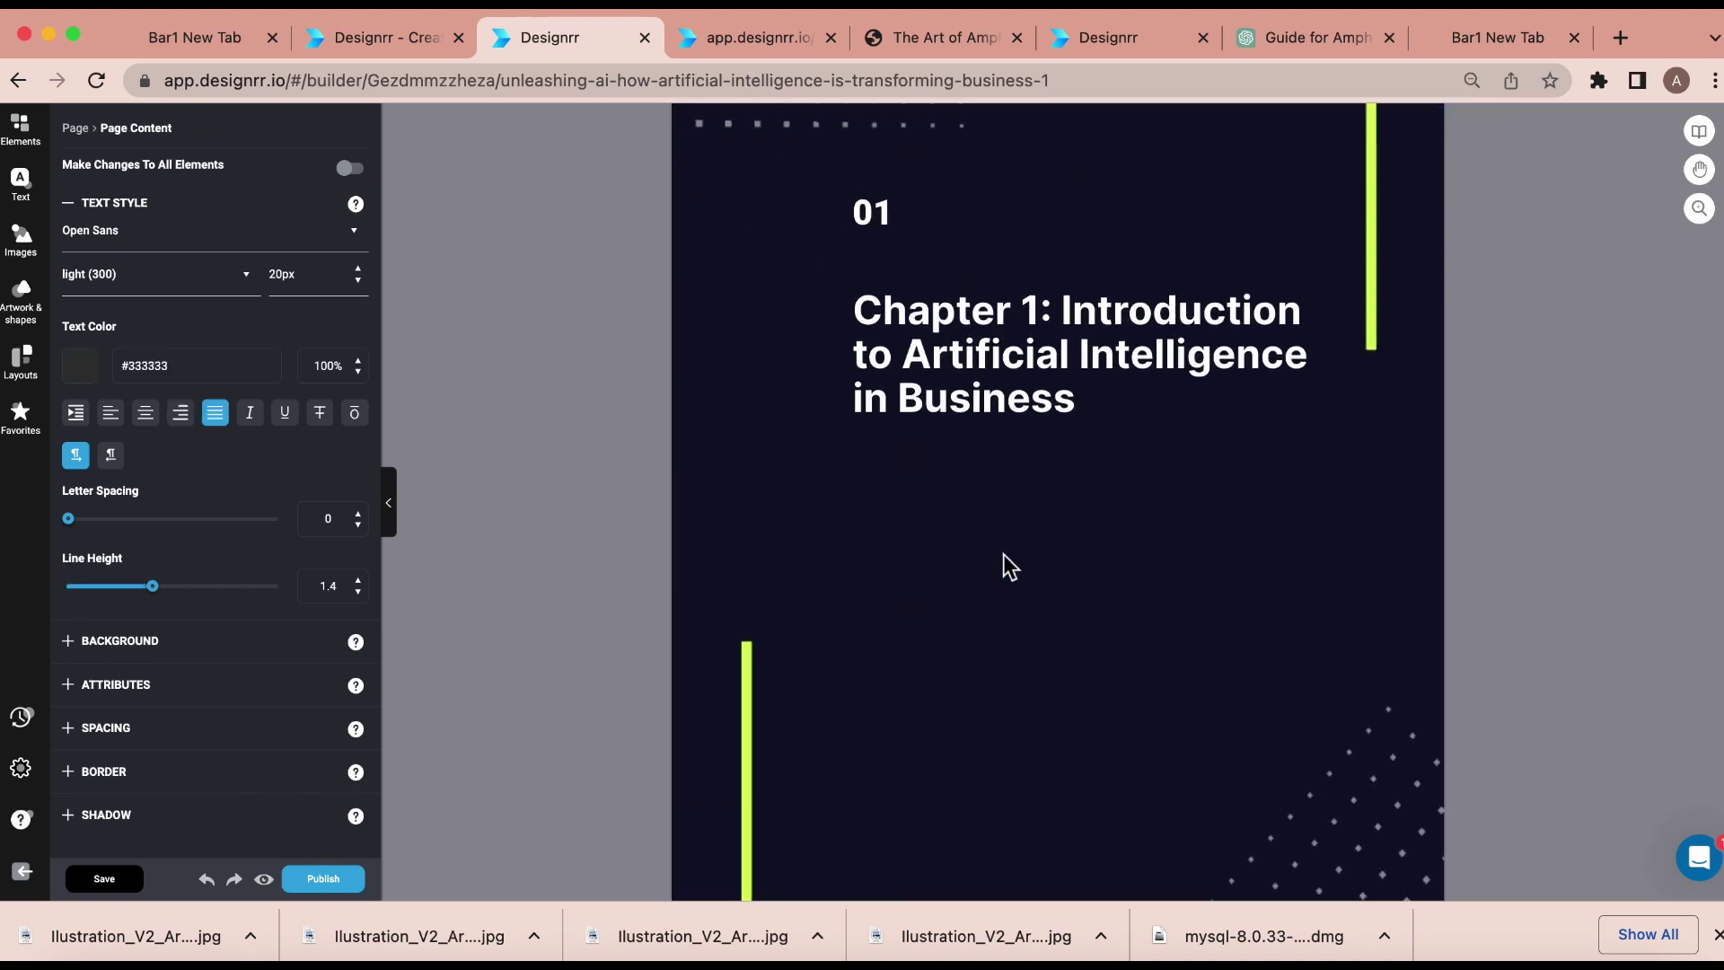
scroll(1004, 553, down, 5)
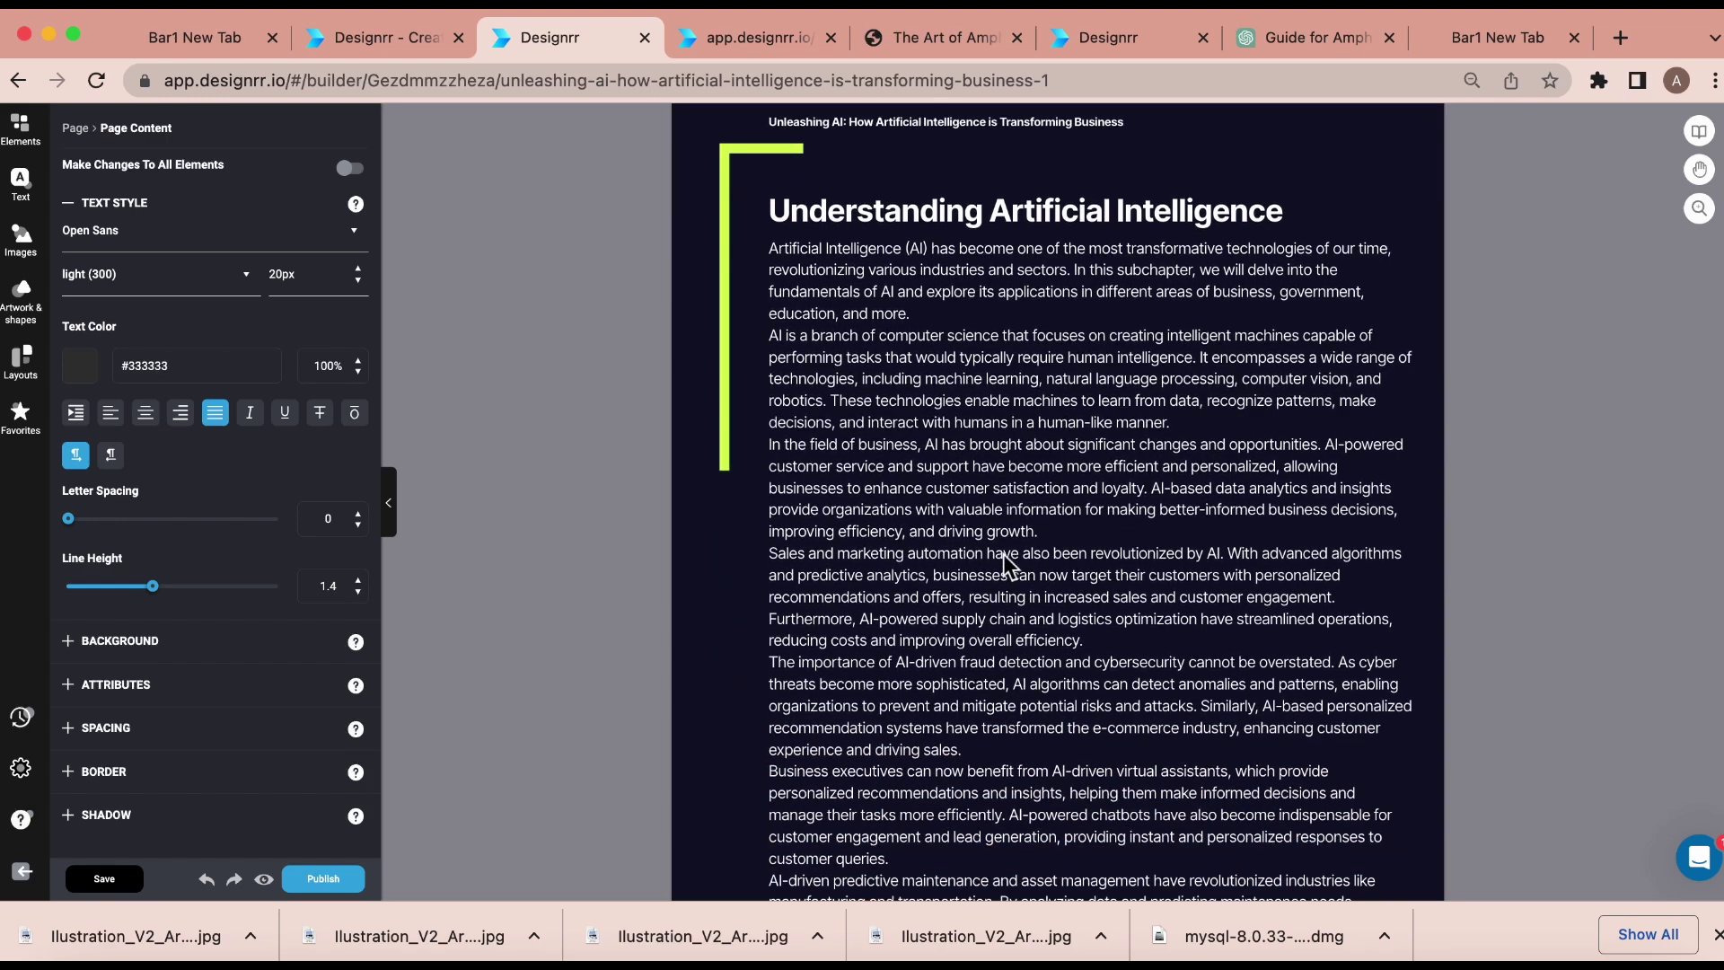
scroll(959, 412, down, 3)
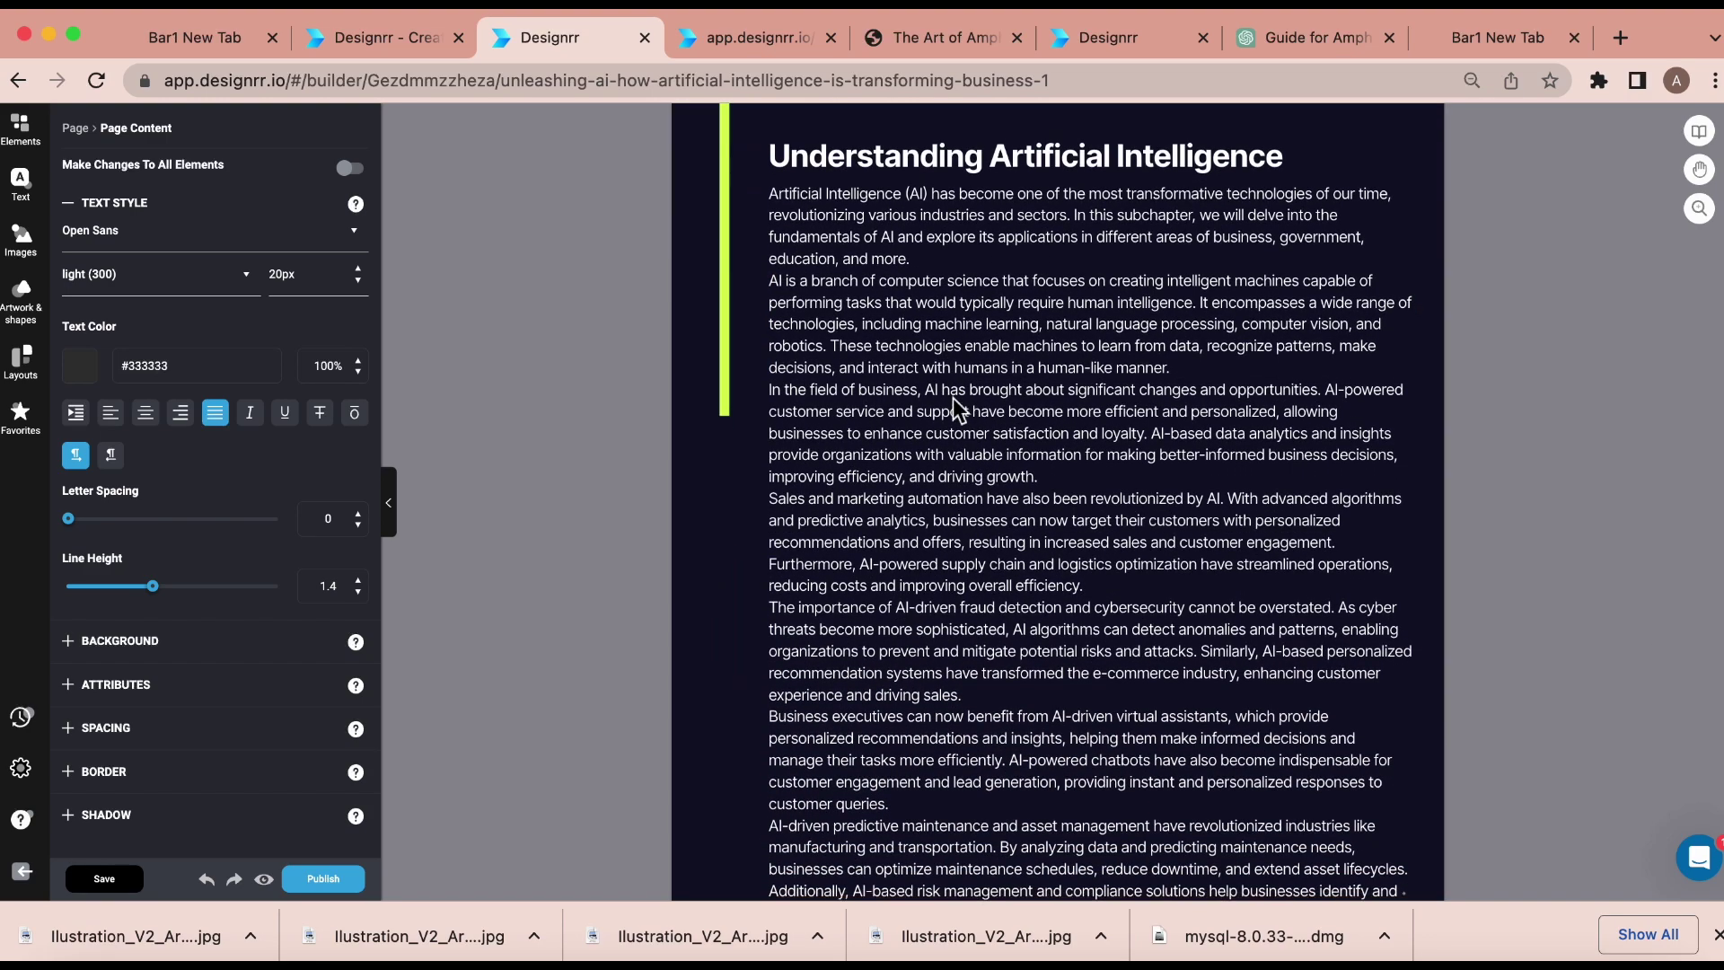
scroll(959, 411, up, 3)
scroll(956, 413, down, 20)
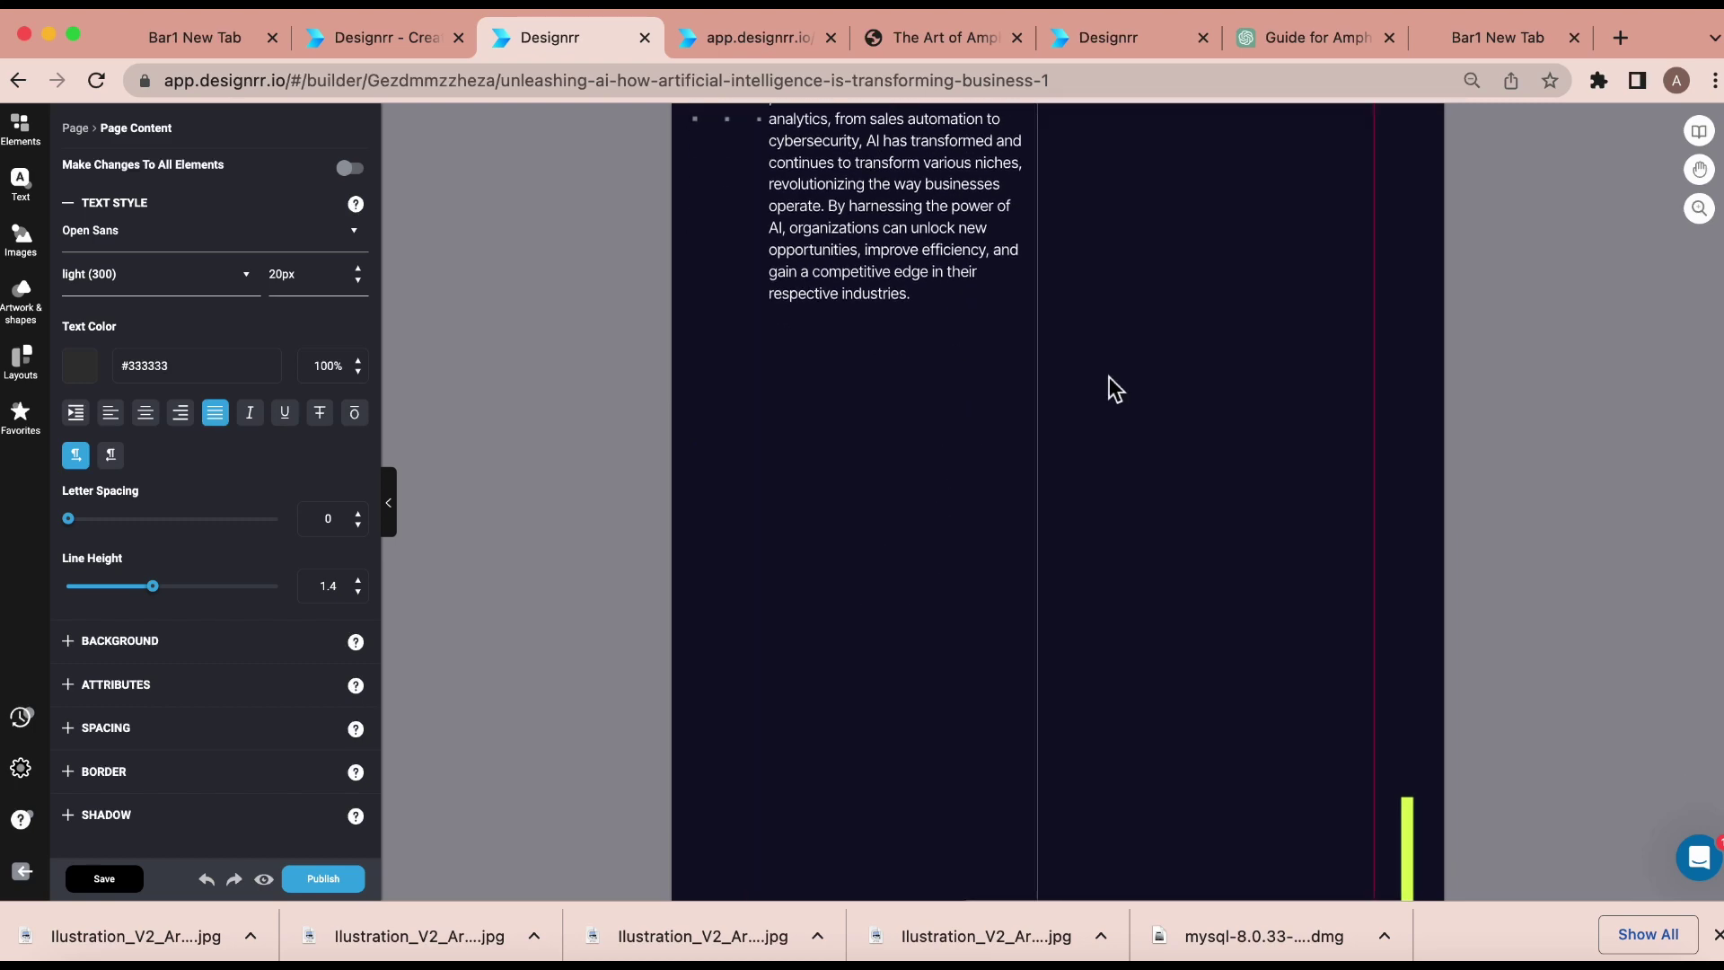
scroll(1116, 388, down, 10)
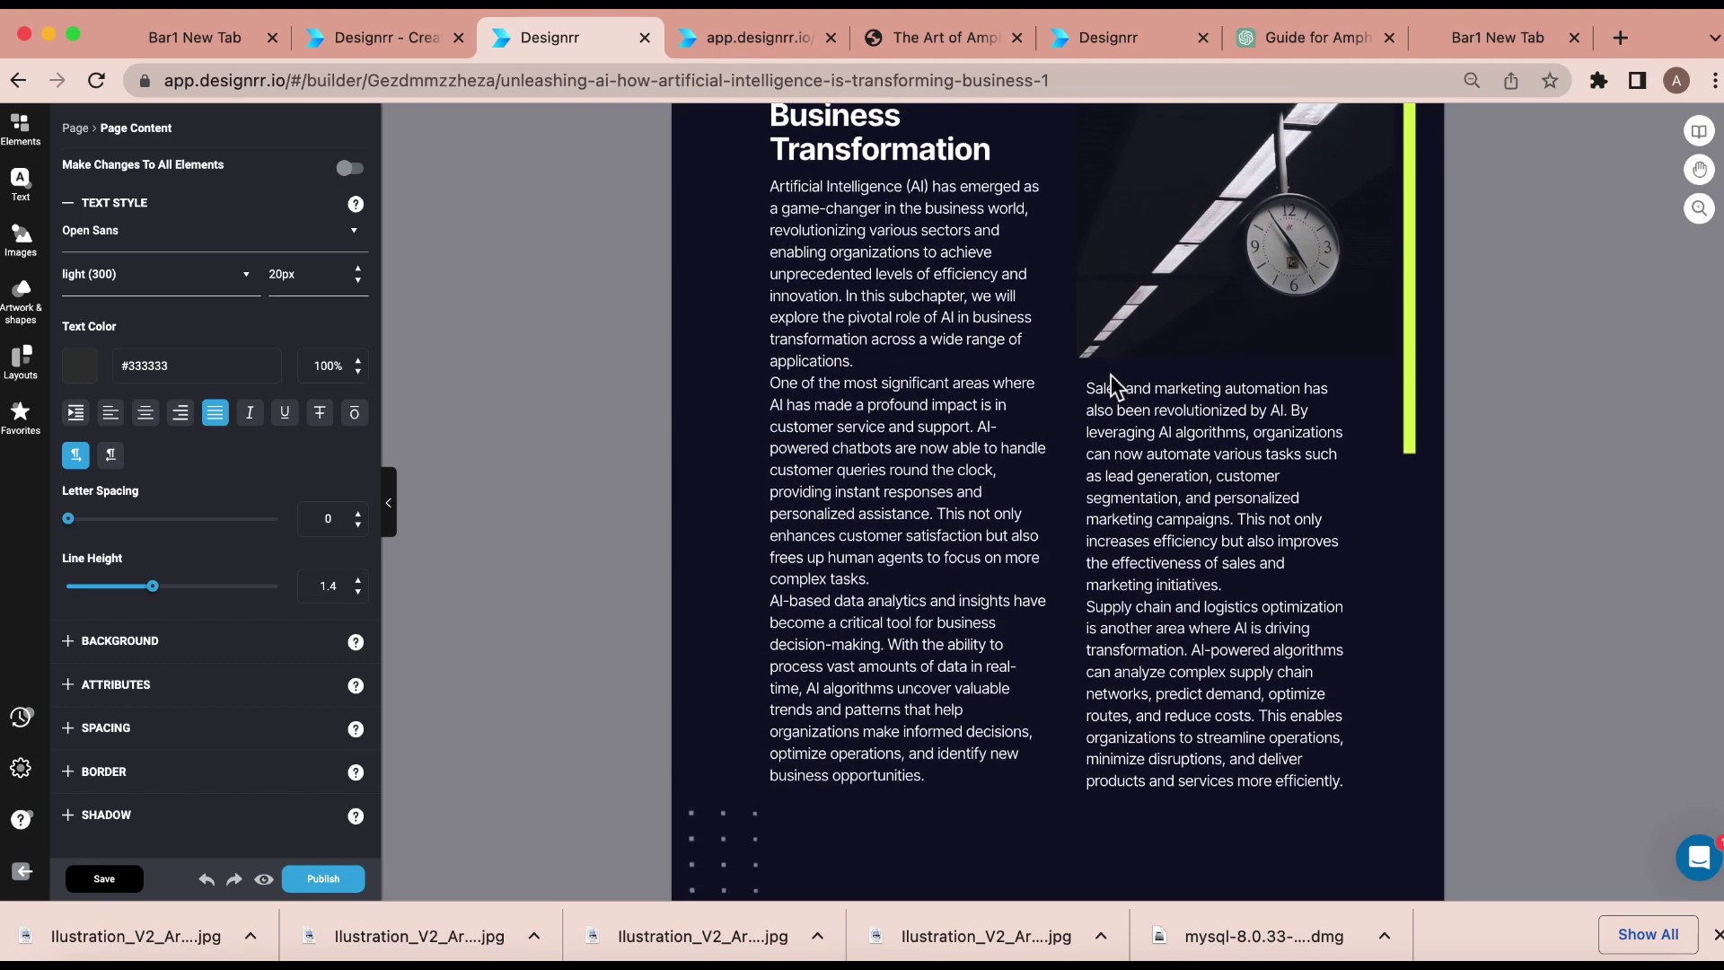
scroll(1108, 268, down, 15)
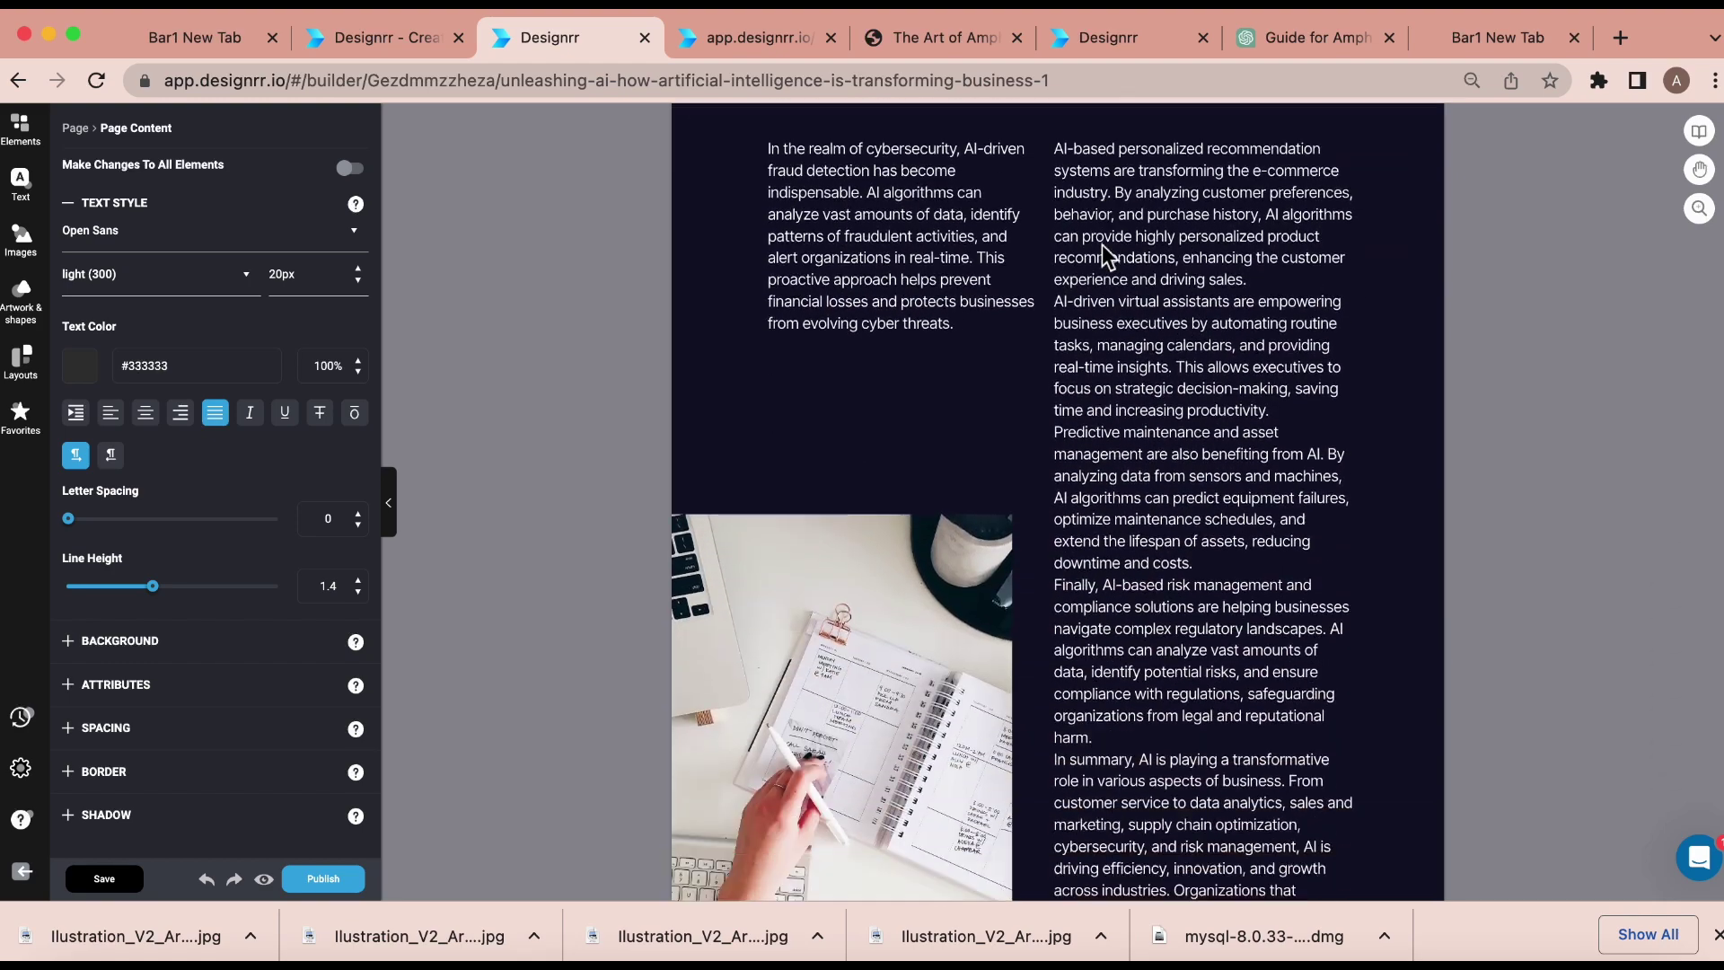
scroll(1107, 257, down, 15)
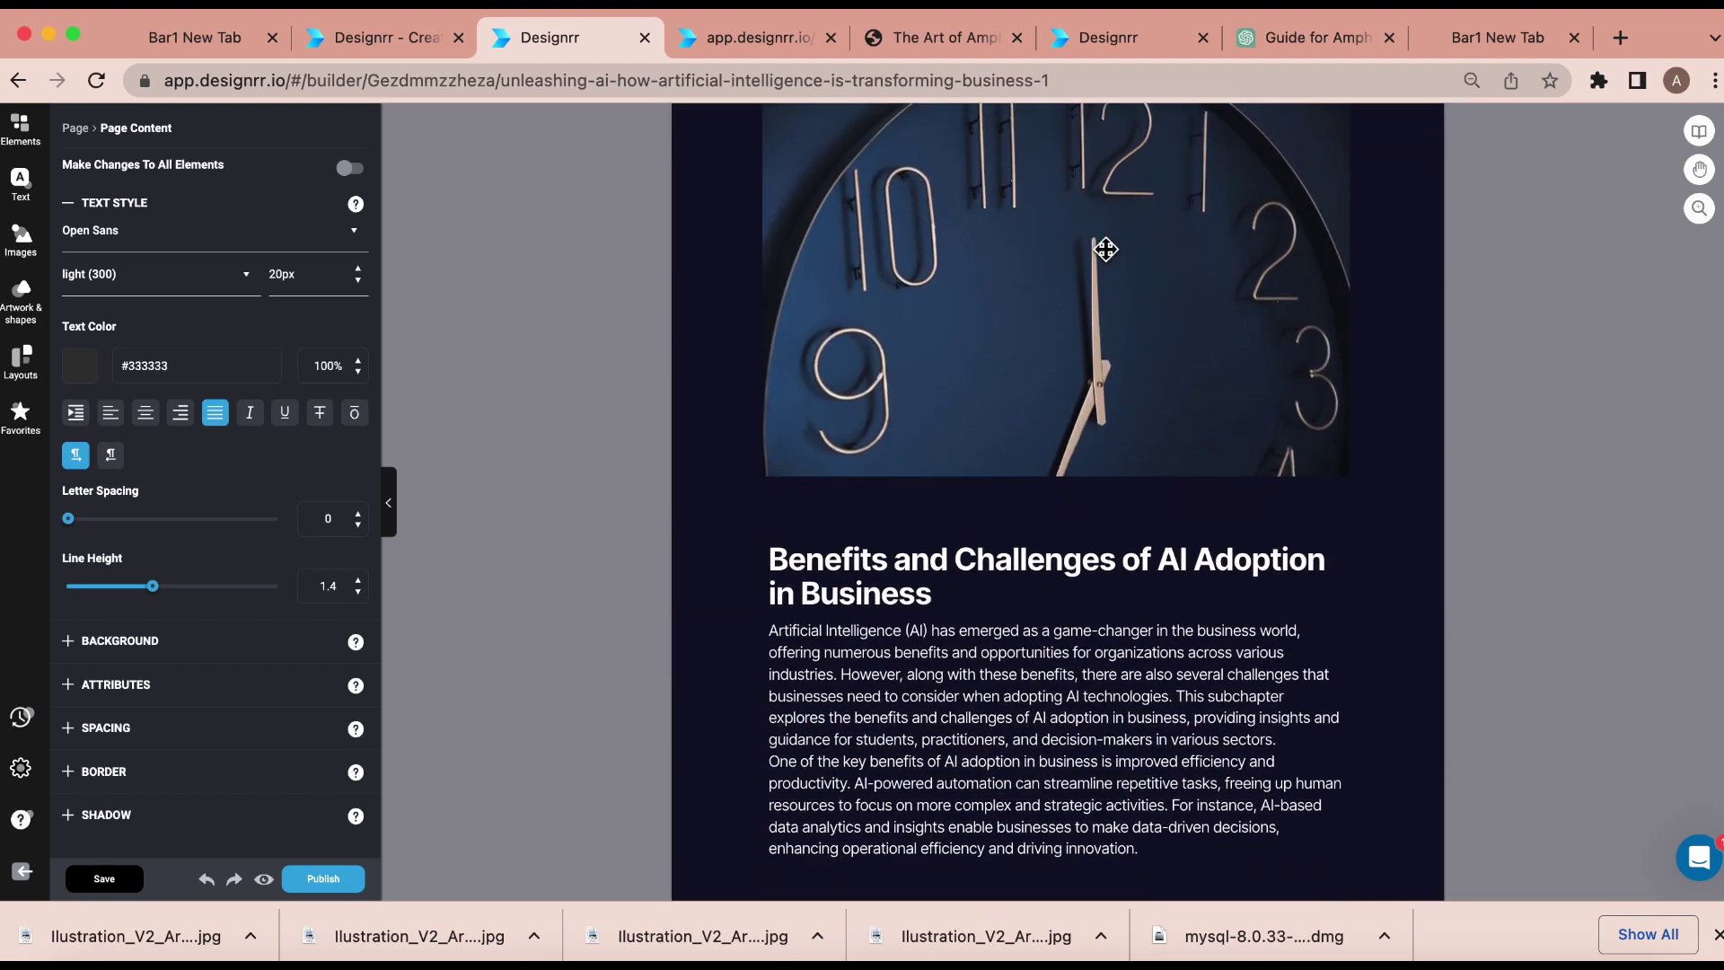
scroll(1106, 249, down, 15)
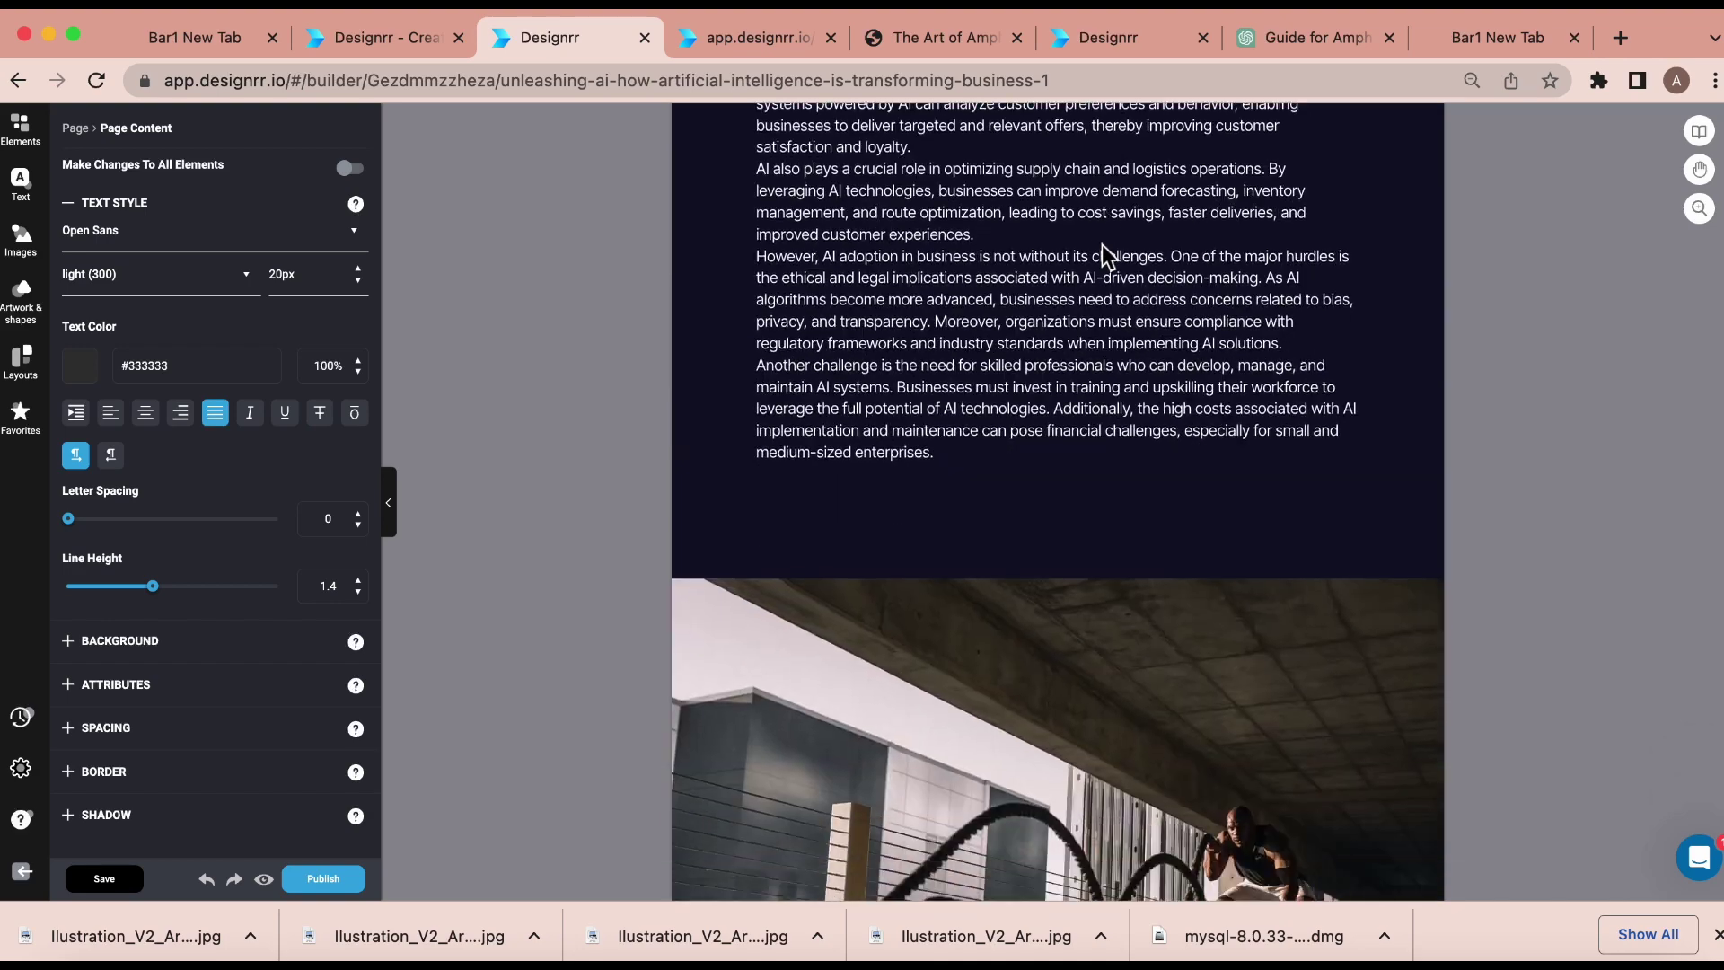
scroll(1106, 249, down, 15)
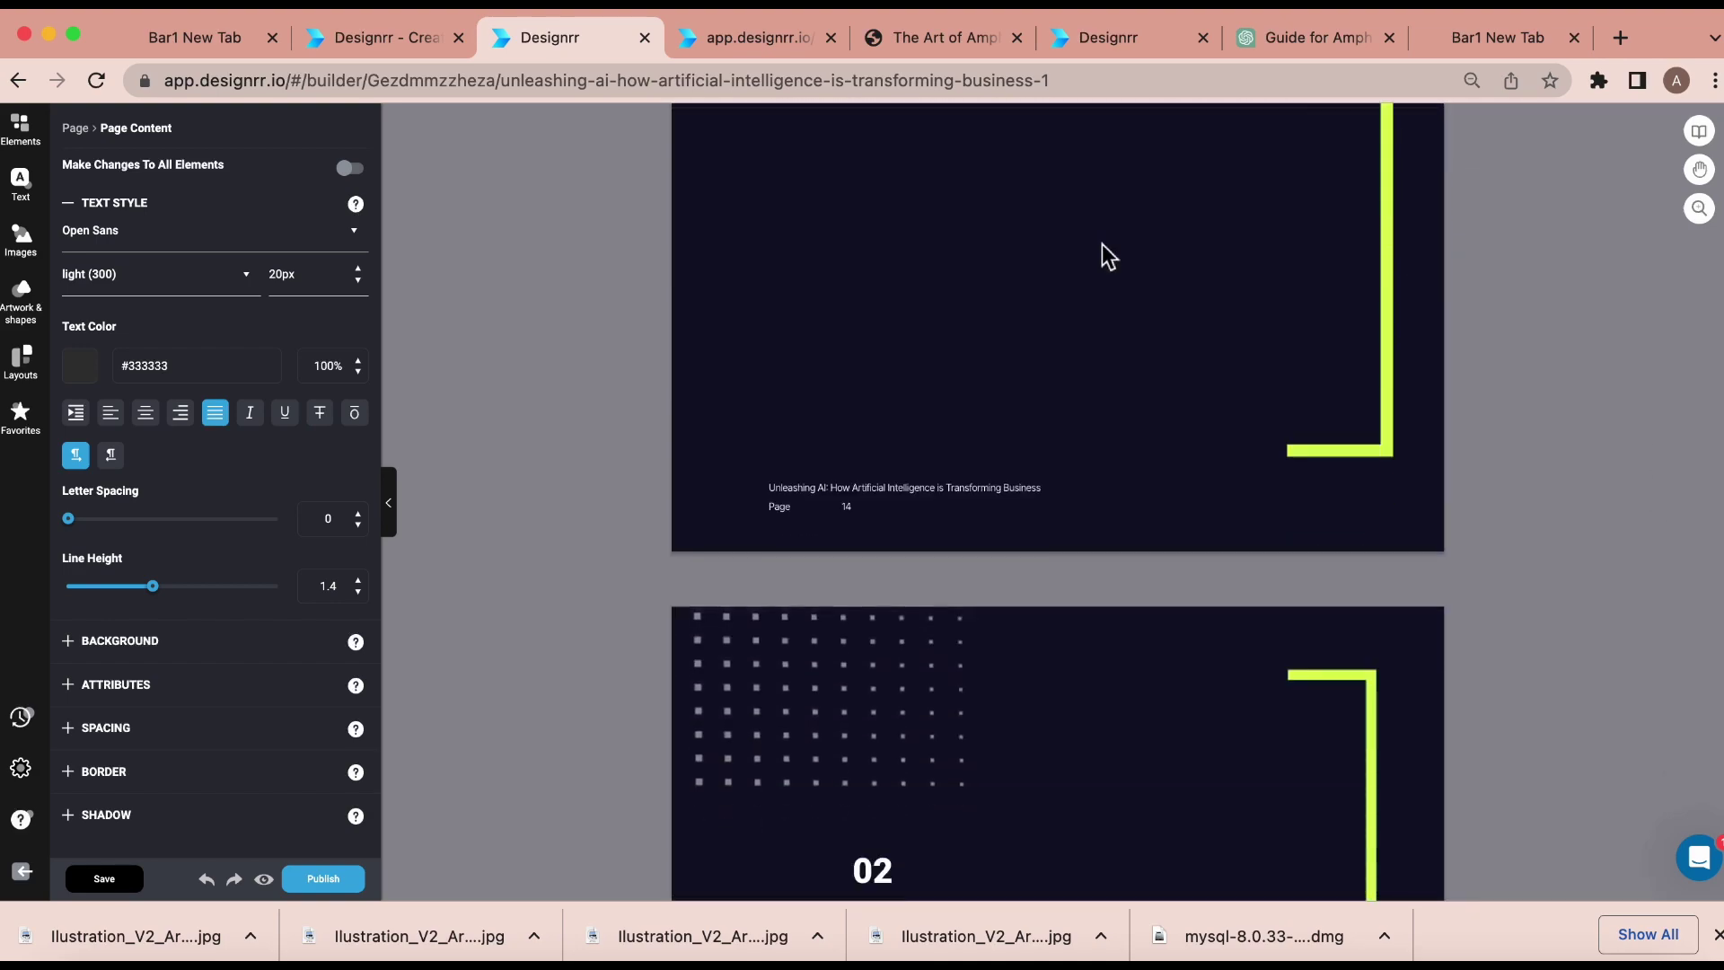
Look through the pages of Chapters 2 to 6, checking chapter headings, column layouts and placed images.
scroll(1102, 244, down, 15)
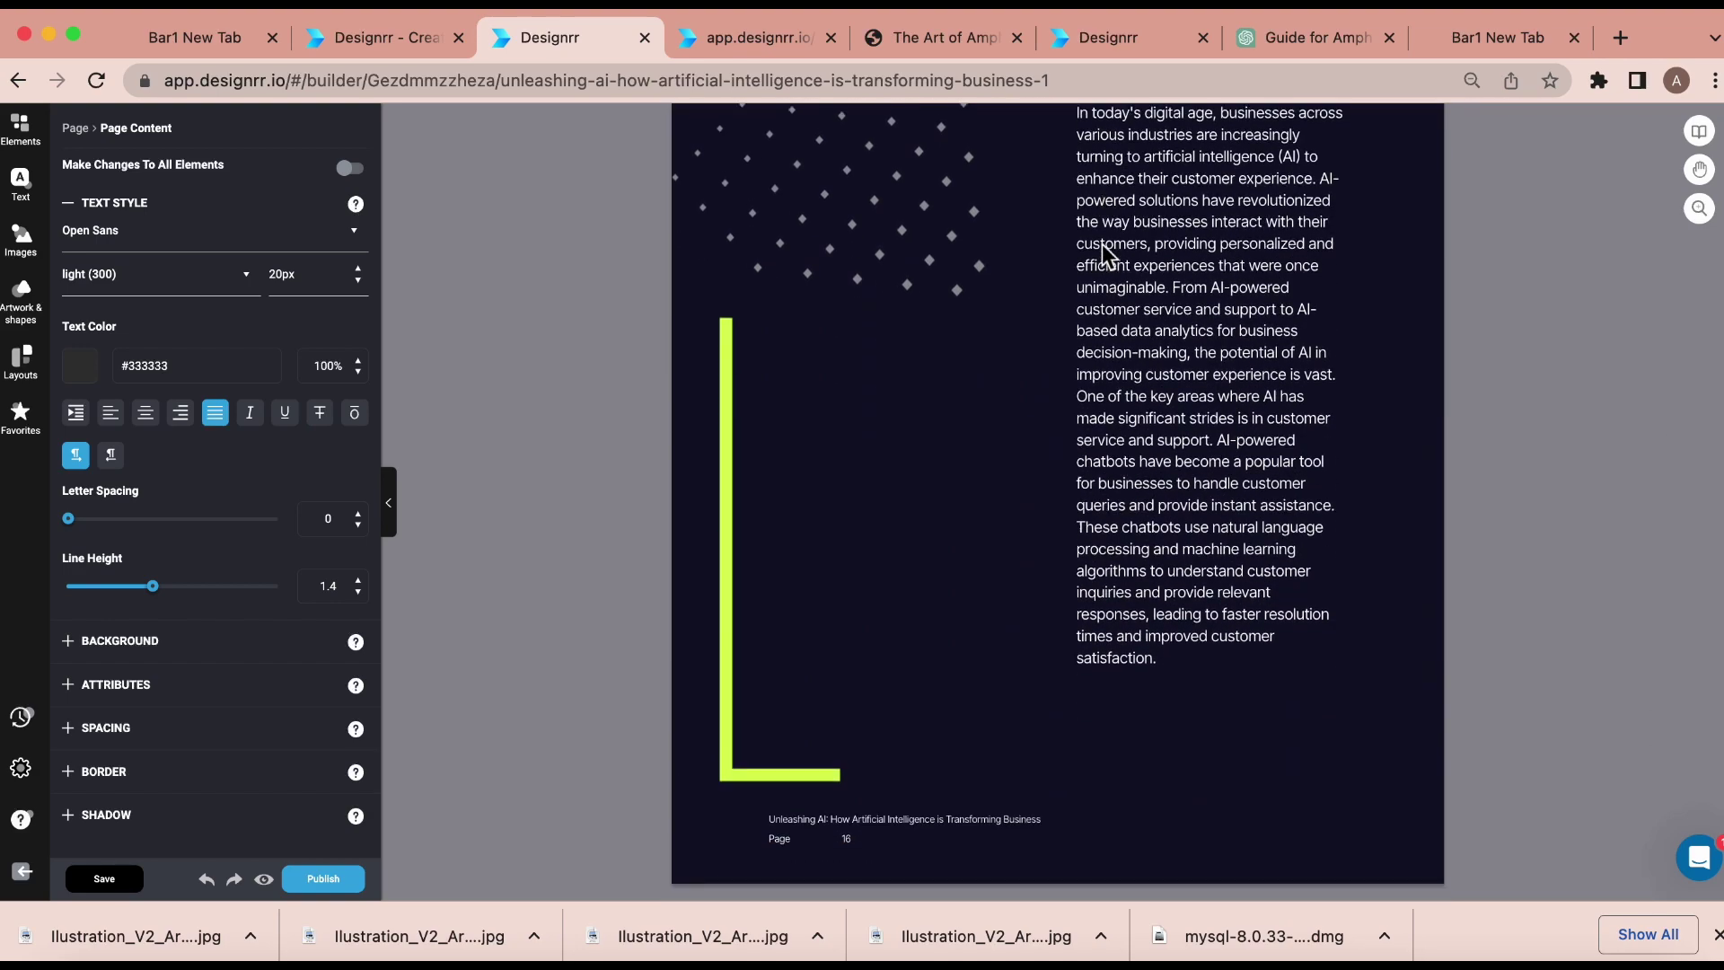
scroll(1102, 245, down, 15)
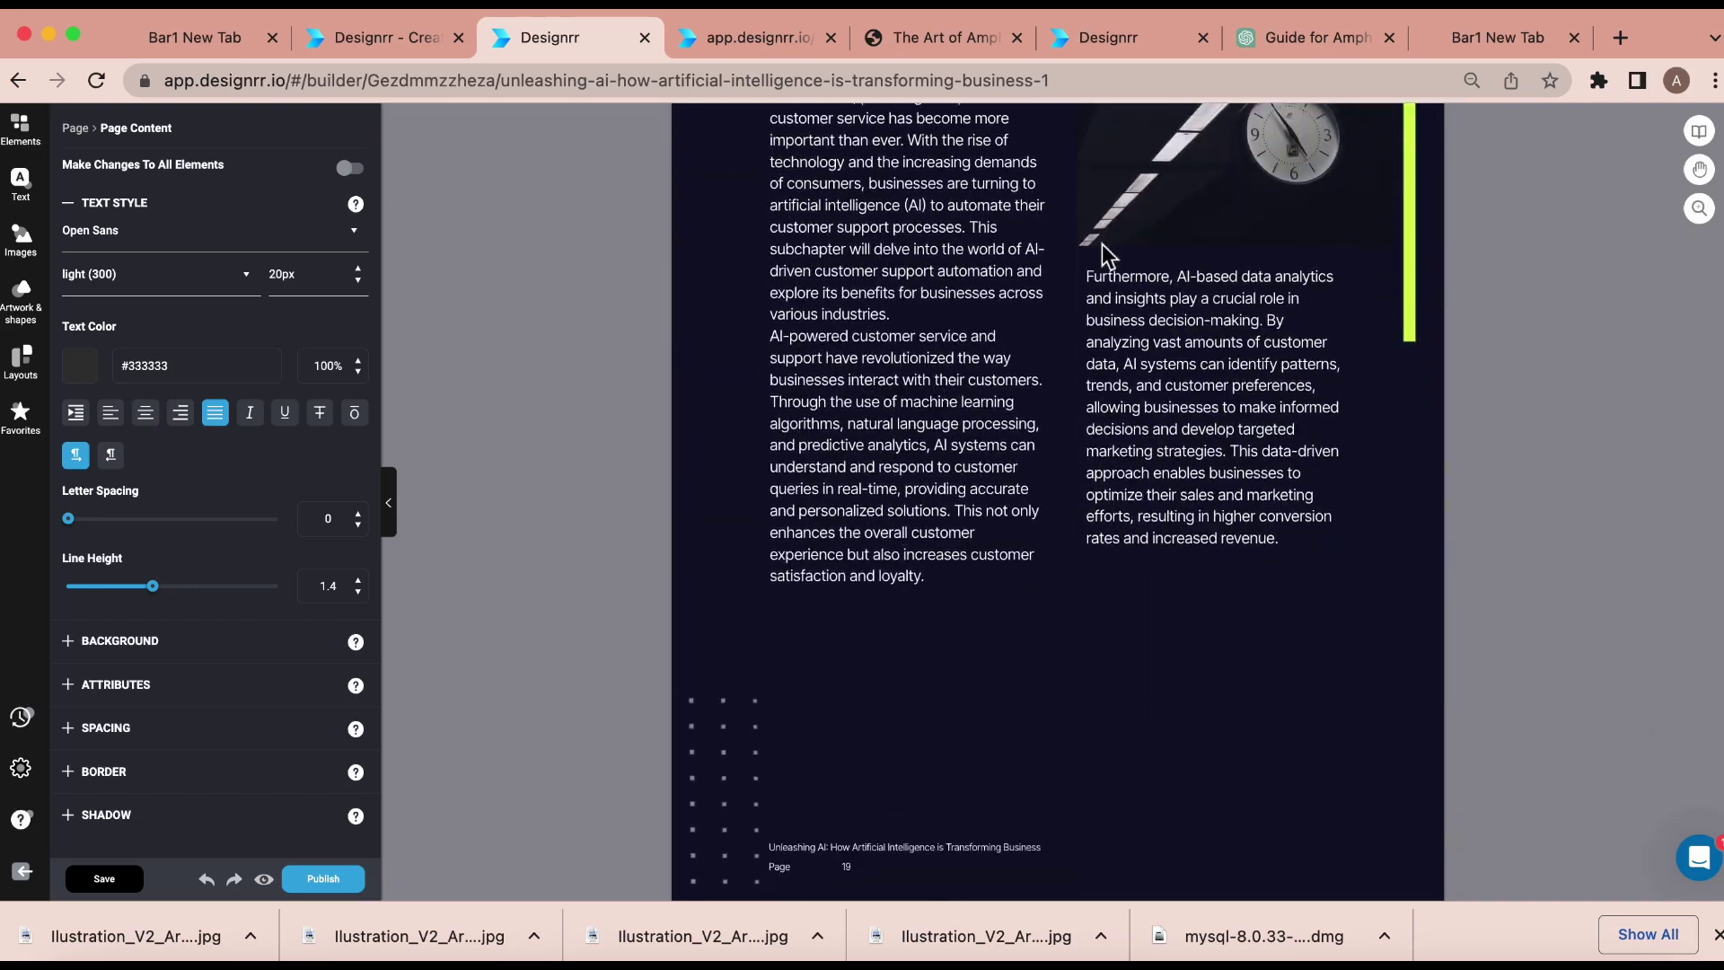
scroll(1102, 244, down, 15)
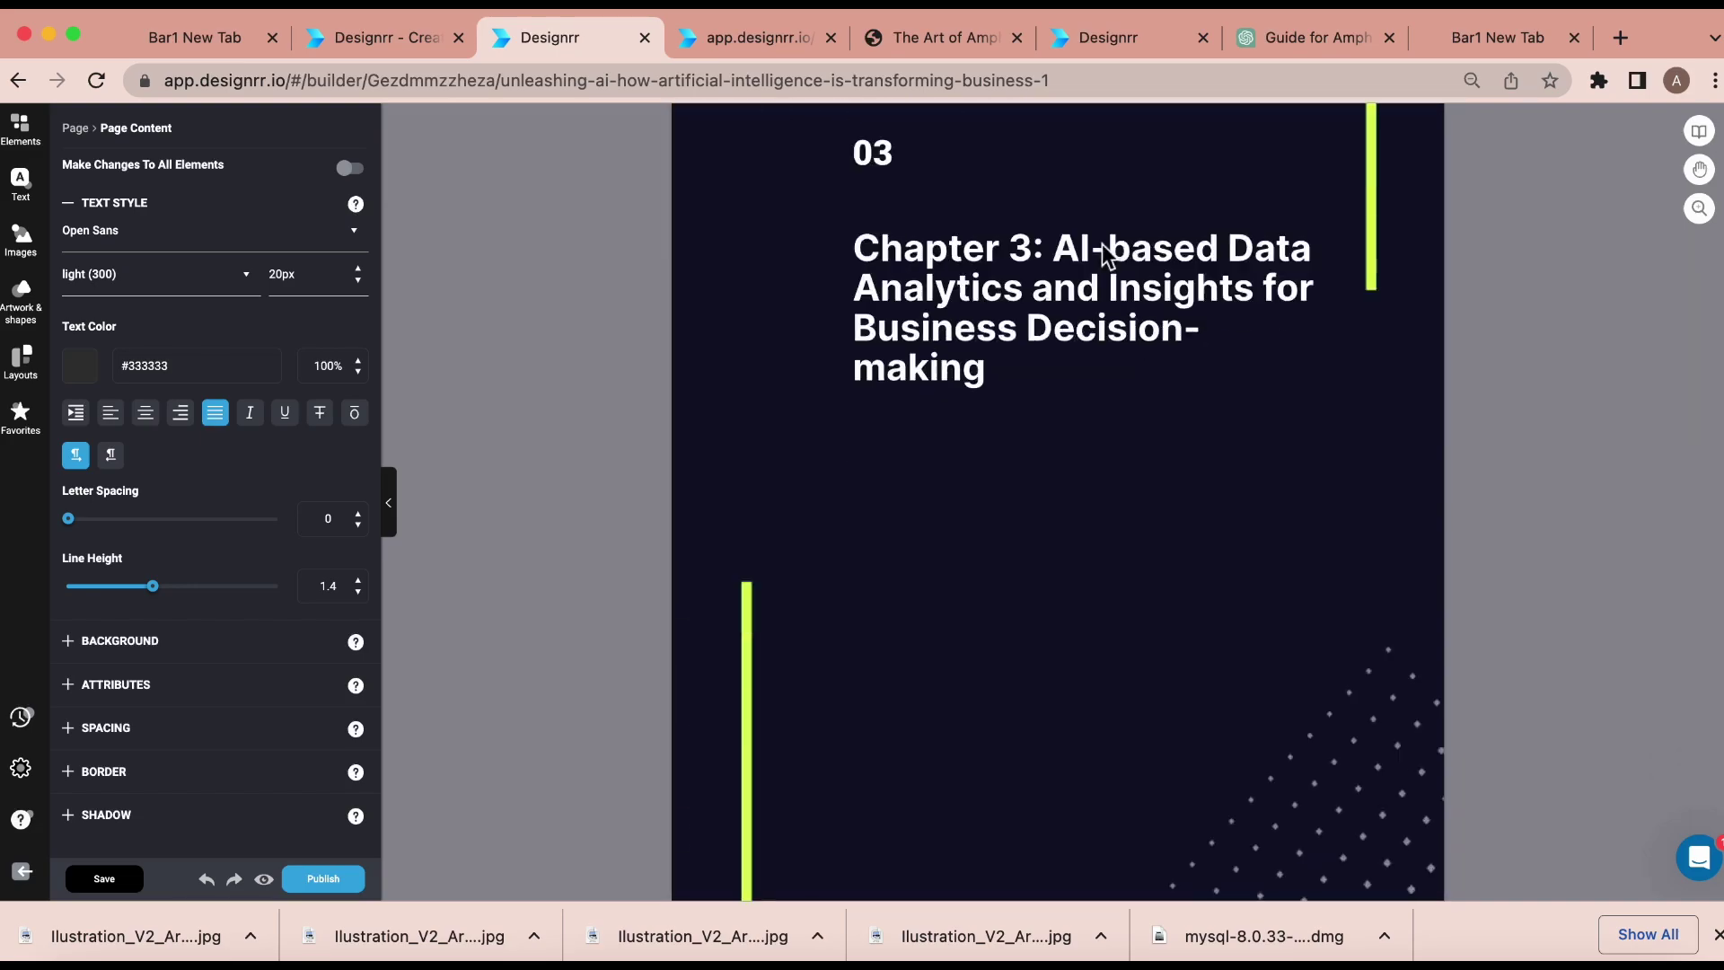
scroll(1097, 336, down, 15)
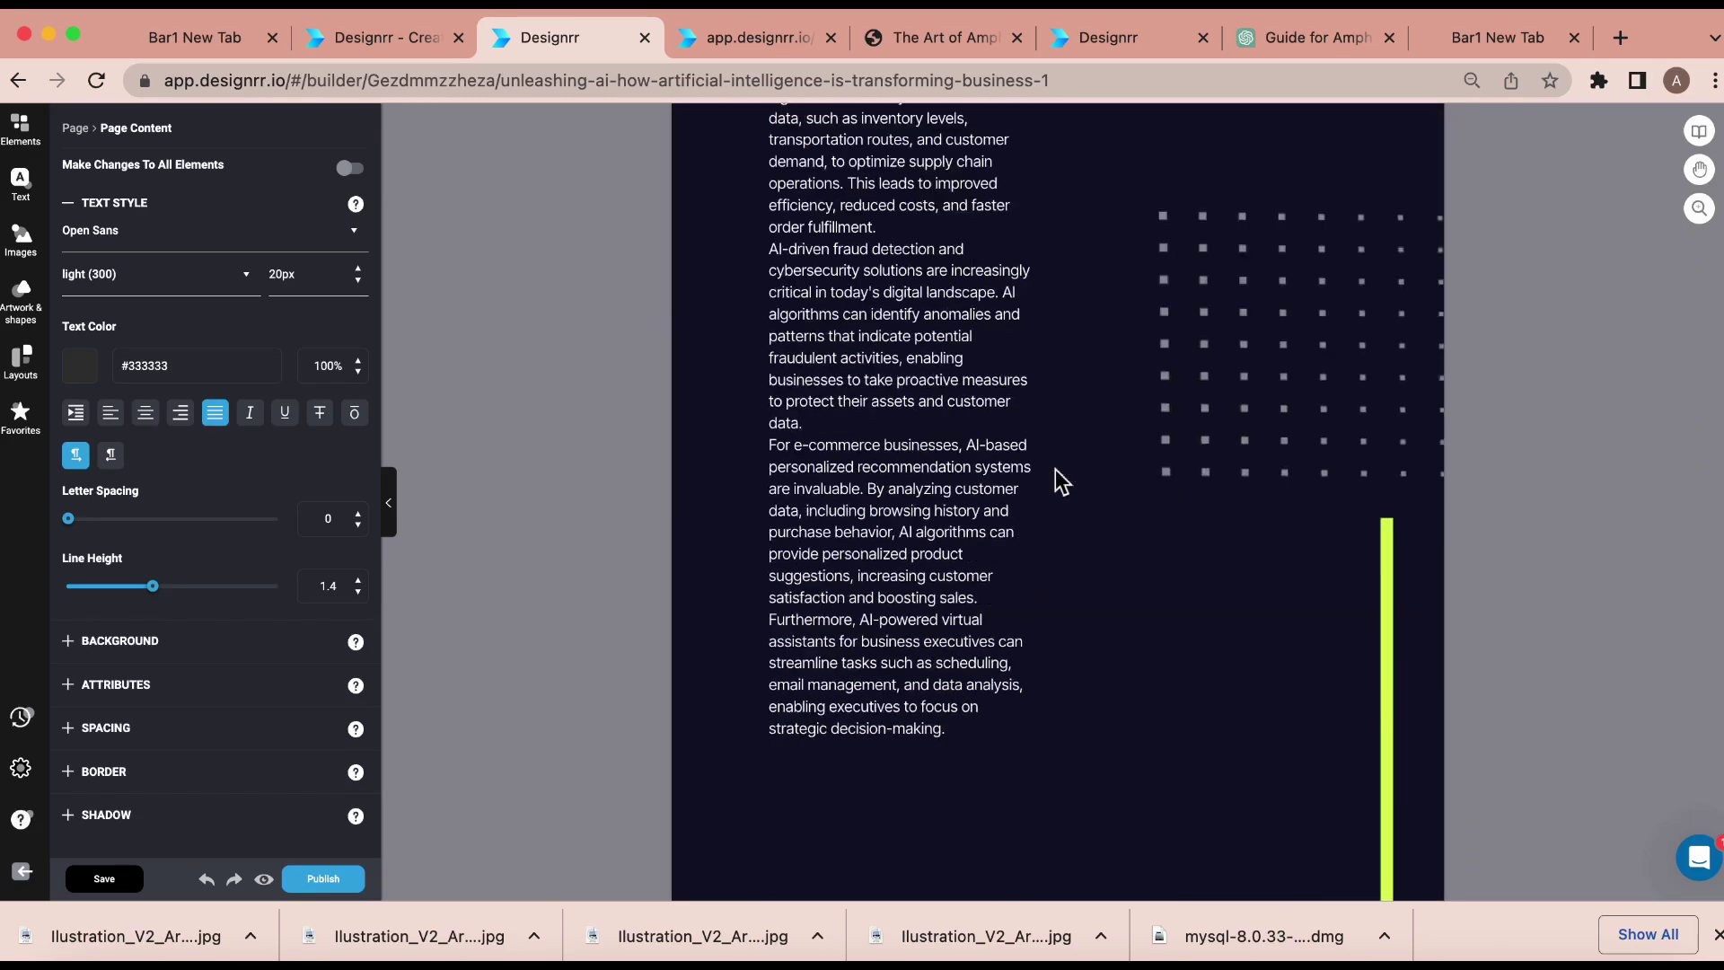
scroll(1058, 480, down, 15)
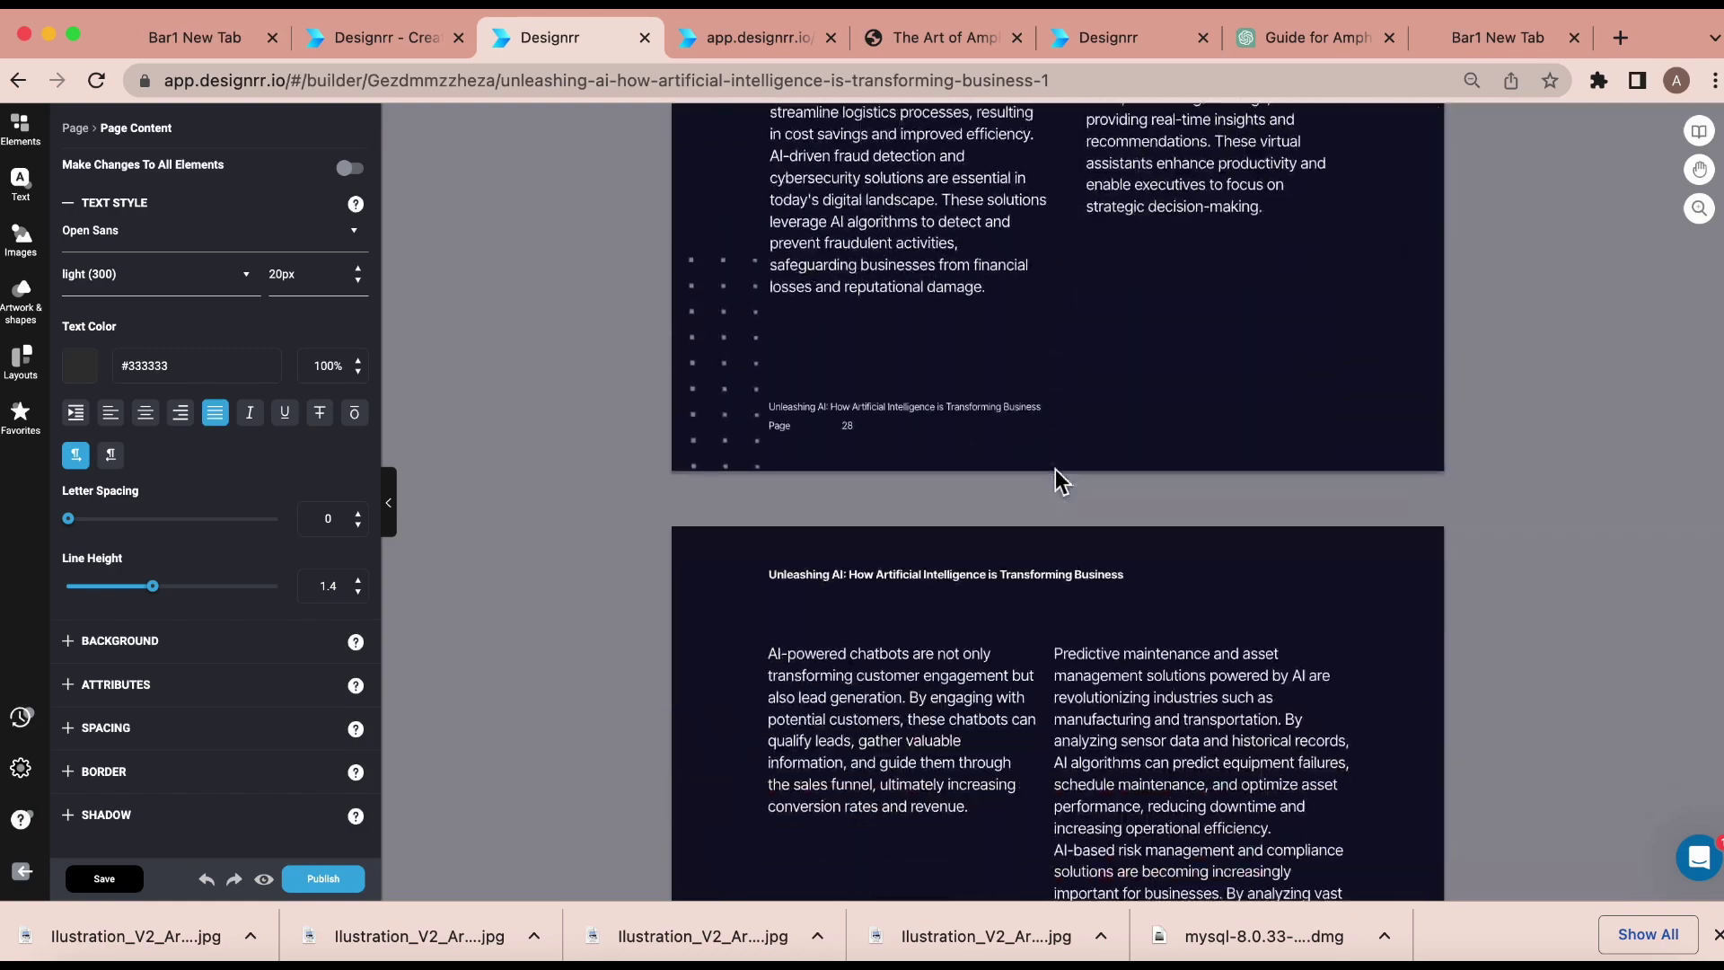
scroll(1059, 473, down, 15)
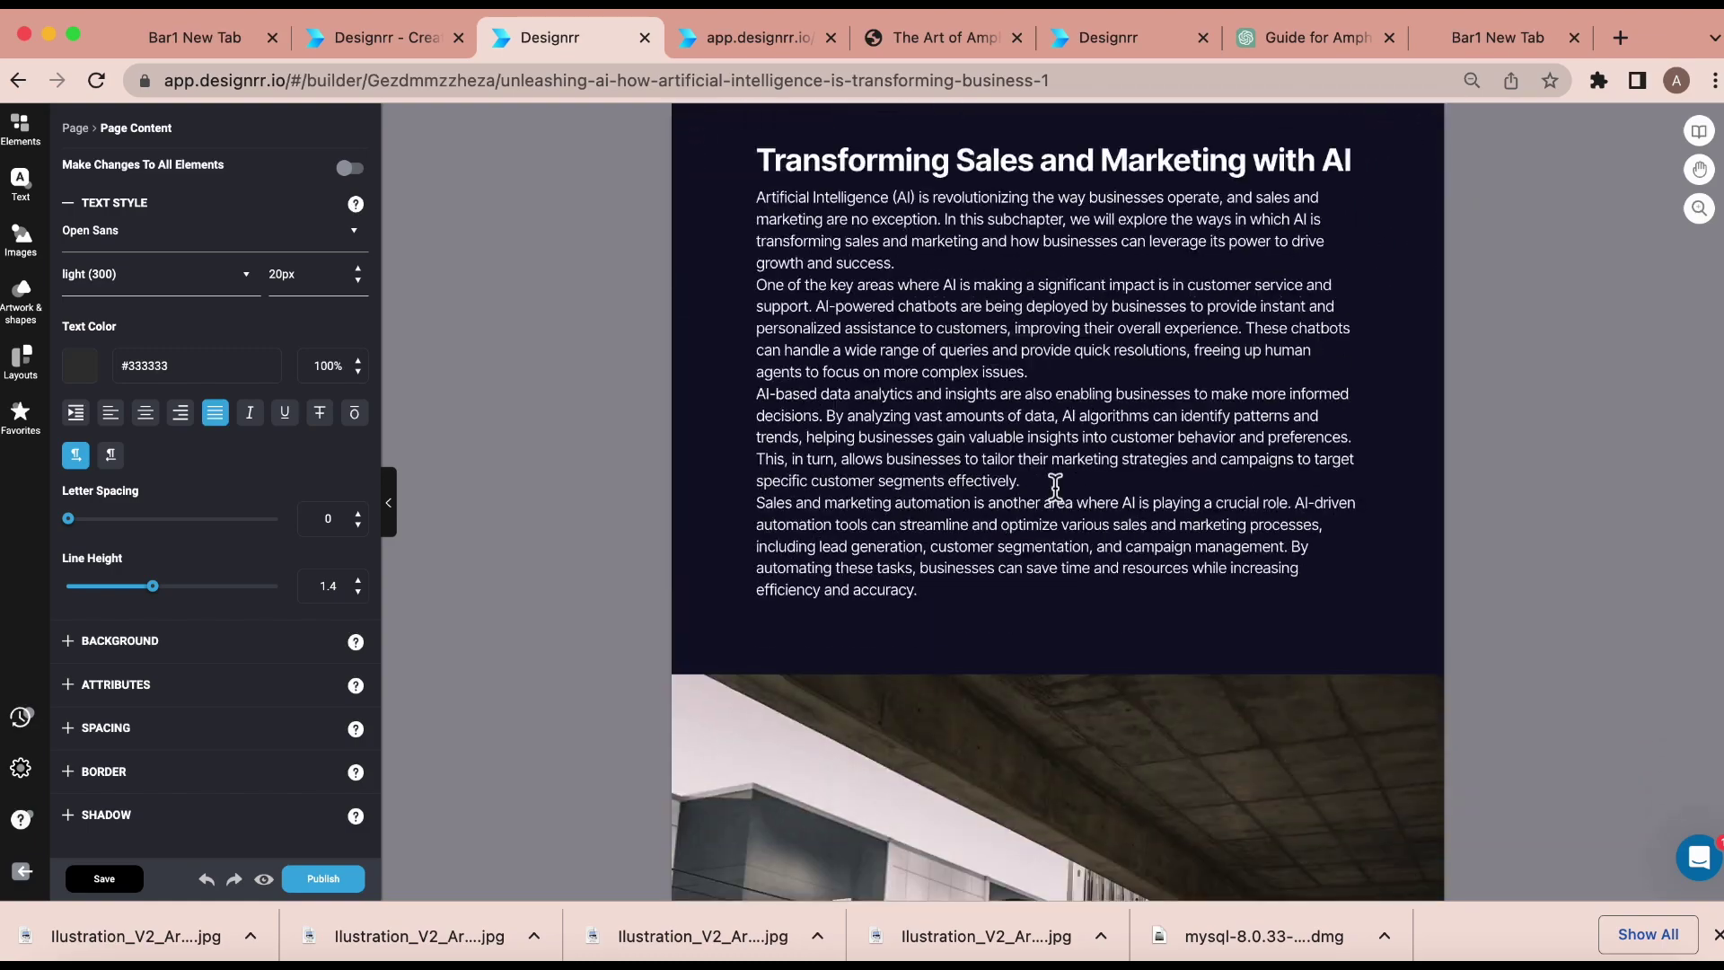
scroll(1054, 483, down, 15)
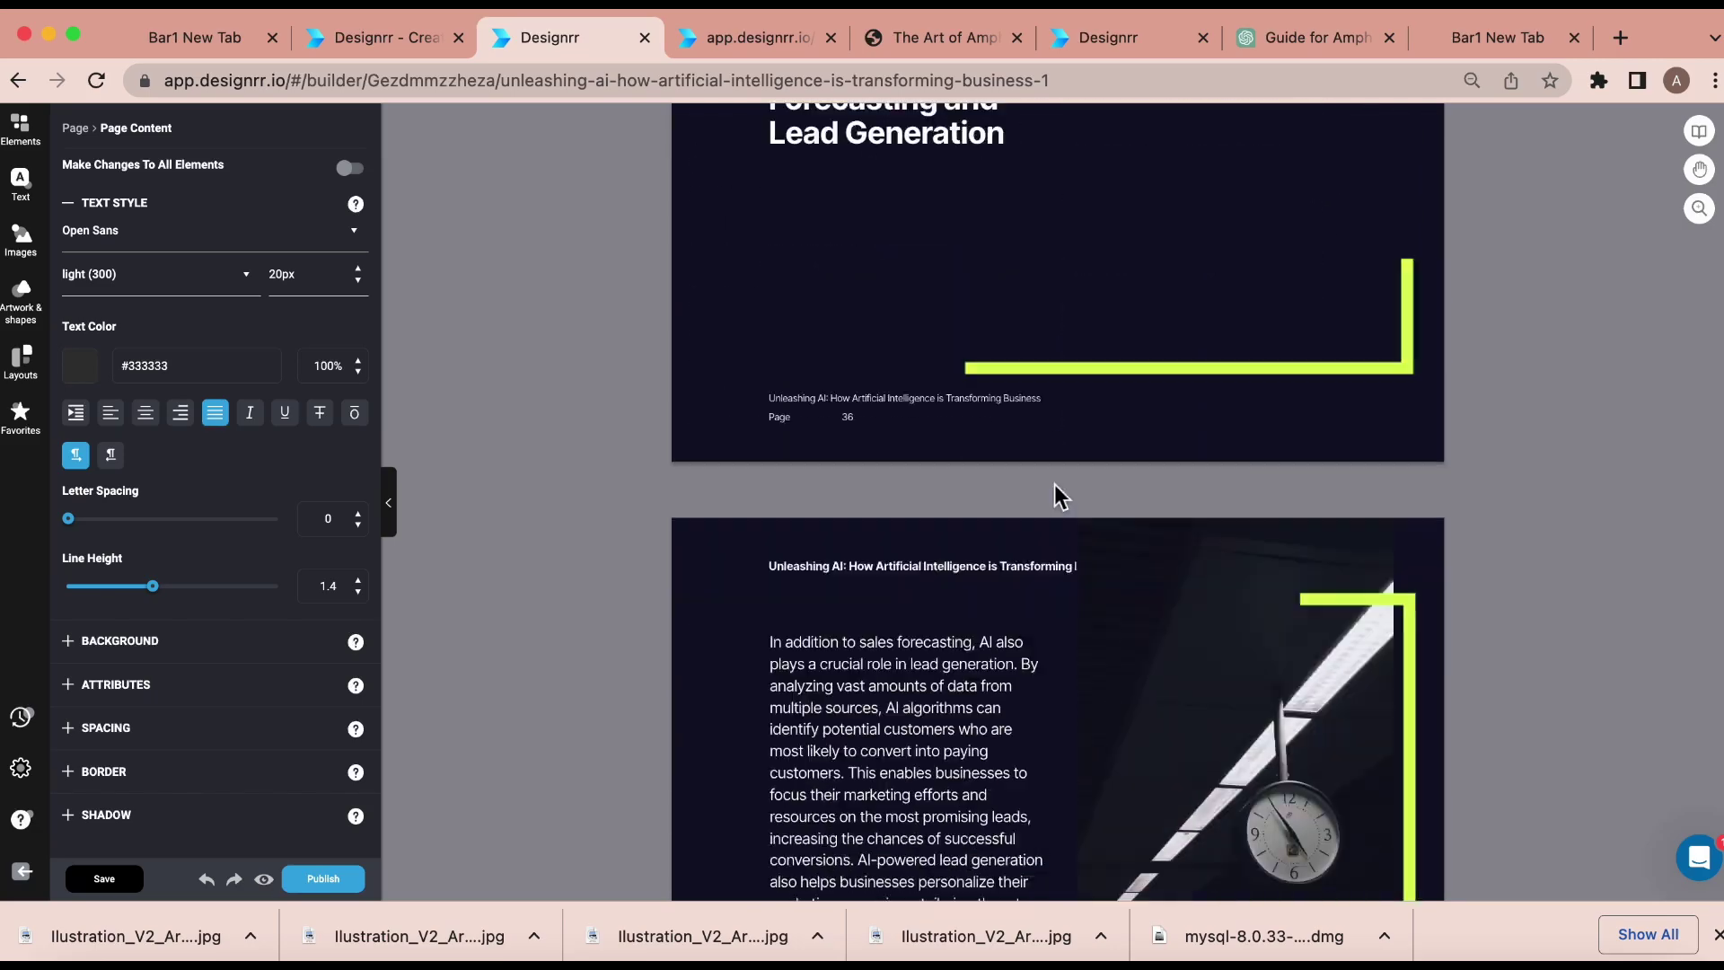
scroll(1055, 485, down, 10)
scroll(1054, 485, up, 5)
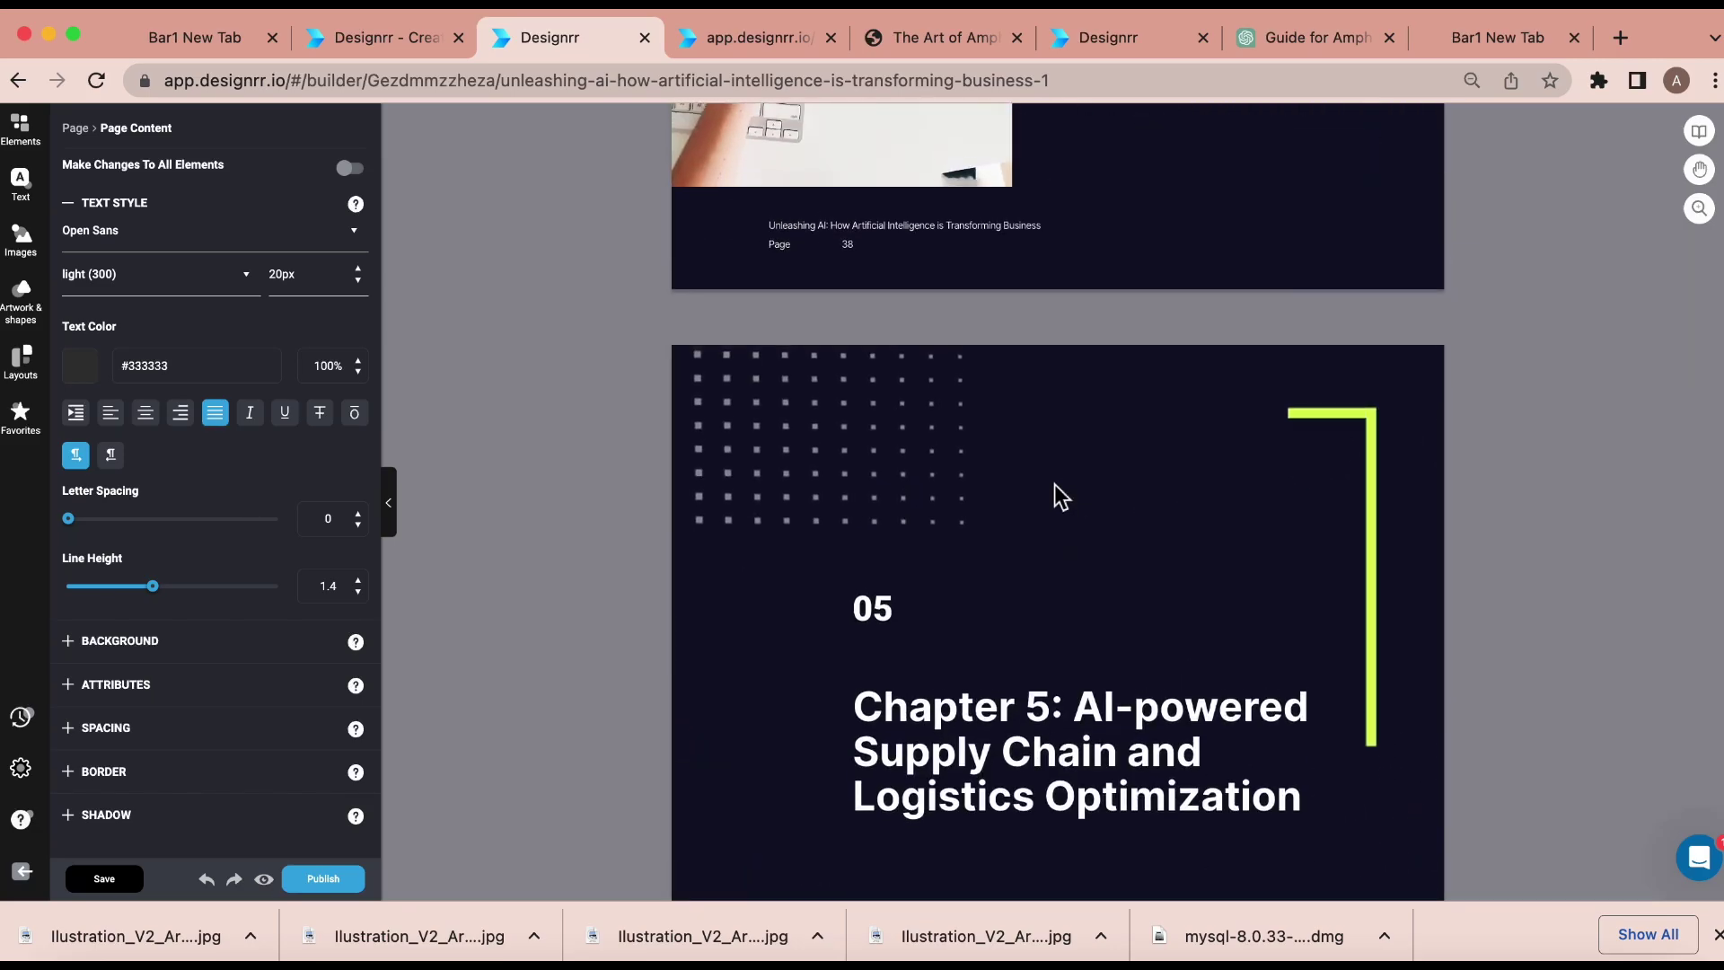
scroll(1054, 485, down, 8)
scroll(1055, 483, down, 15)
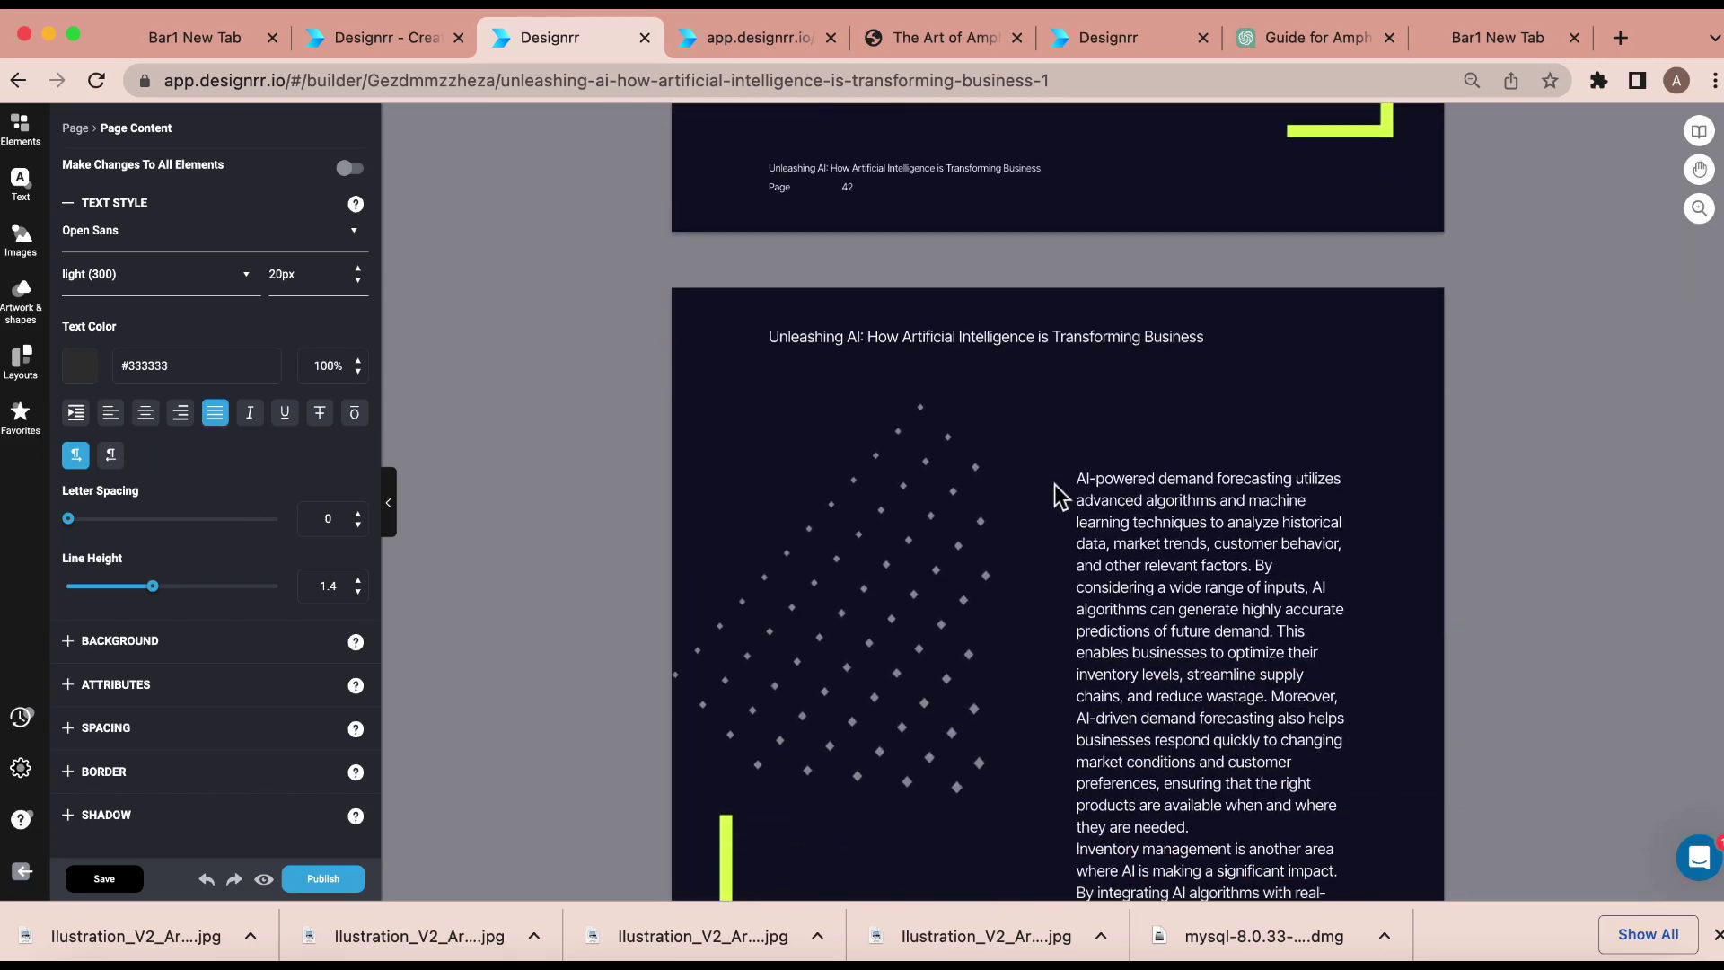
scroll(1054, 483, down, 15)
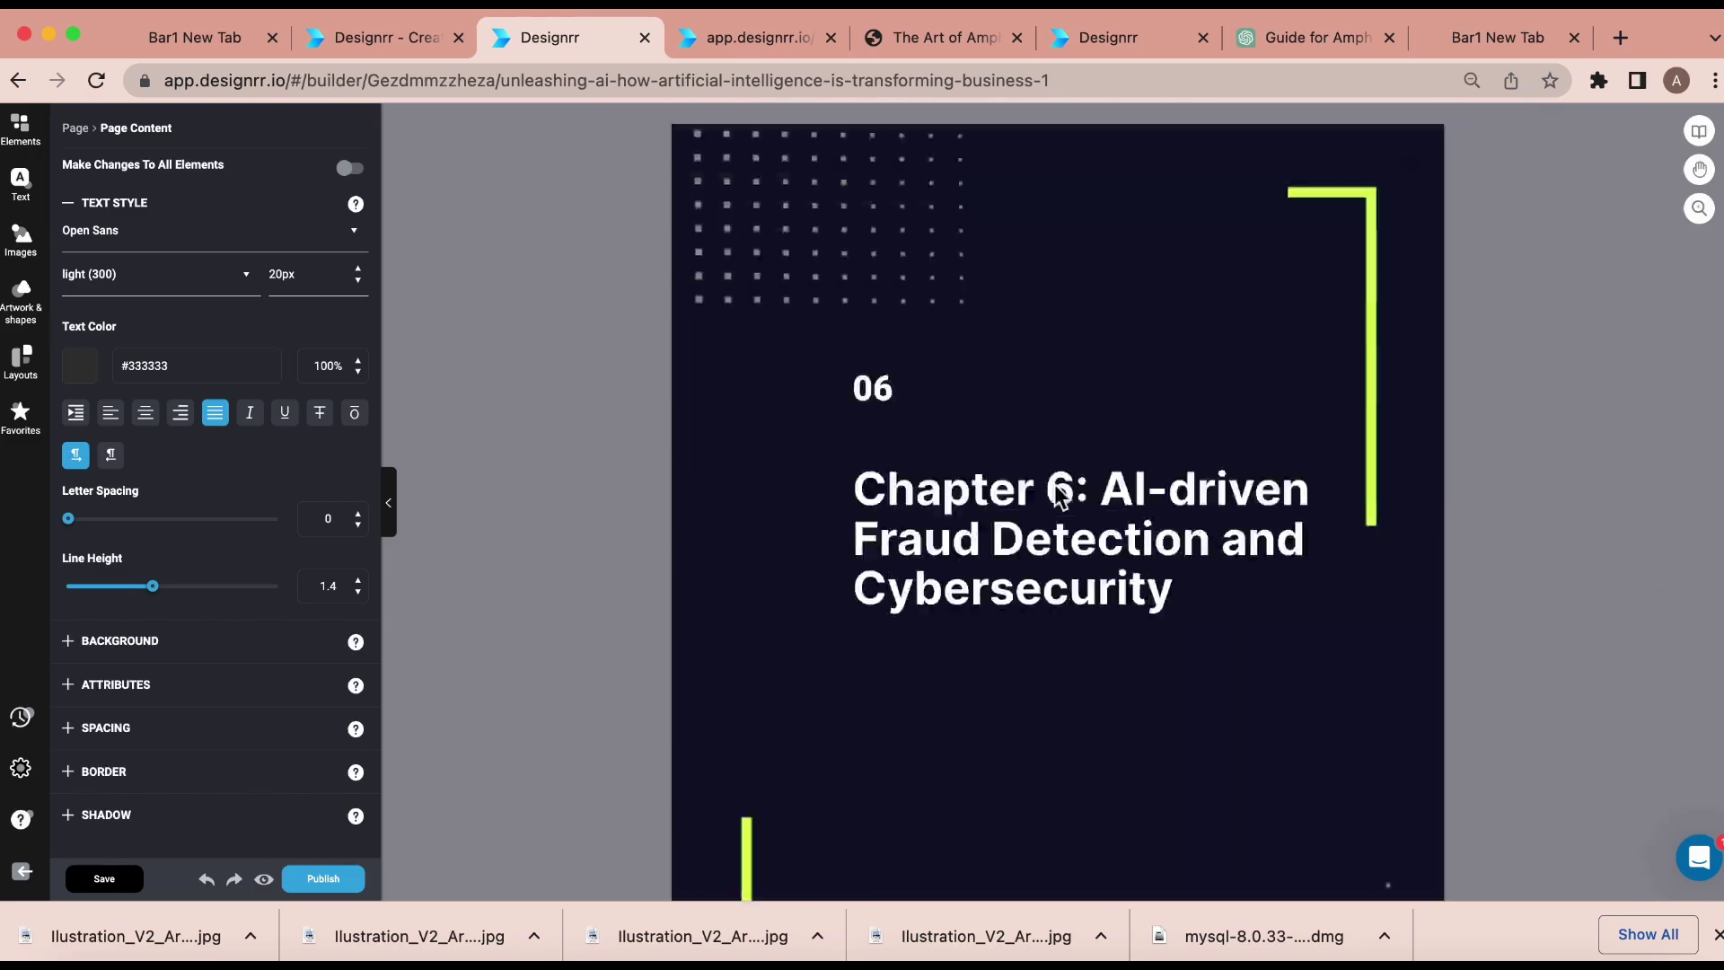
scroll(1060, 495, up, 1)
scroll(1059, 495, down, 15)
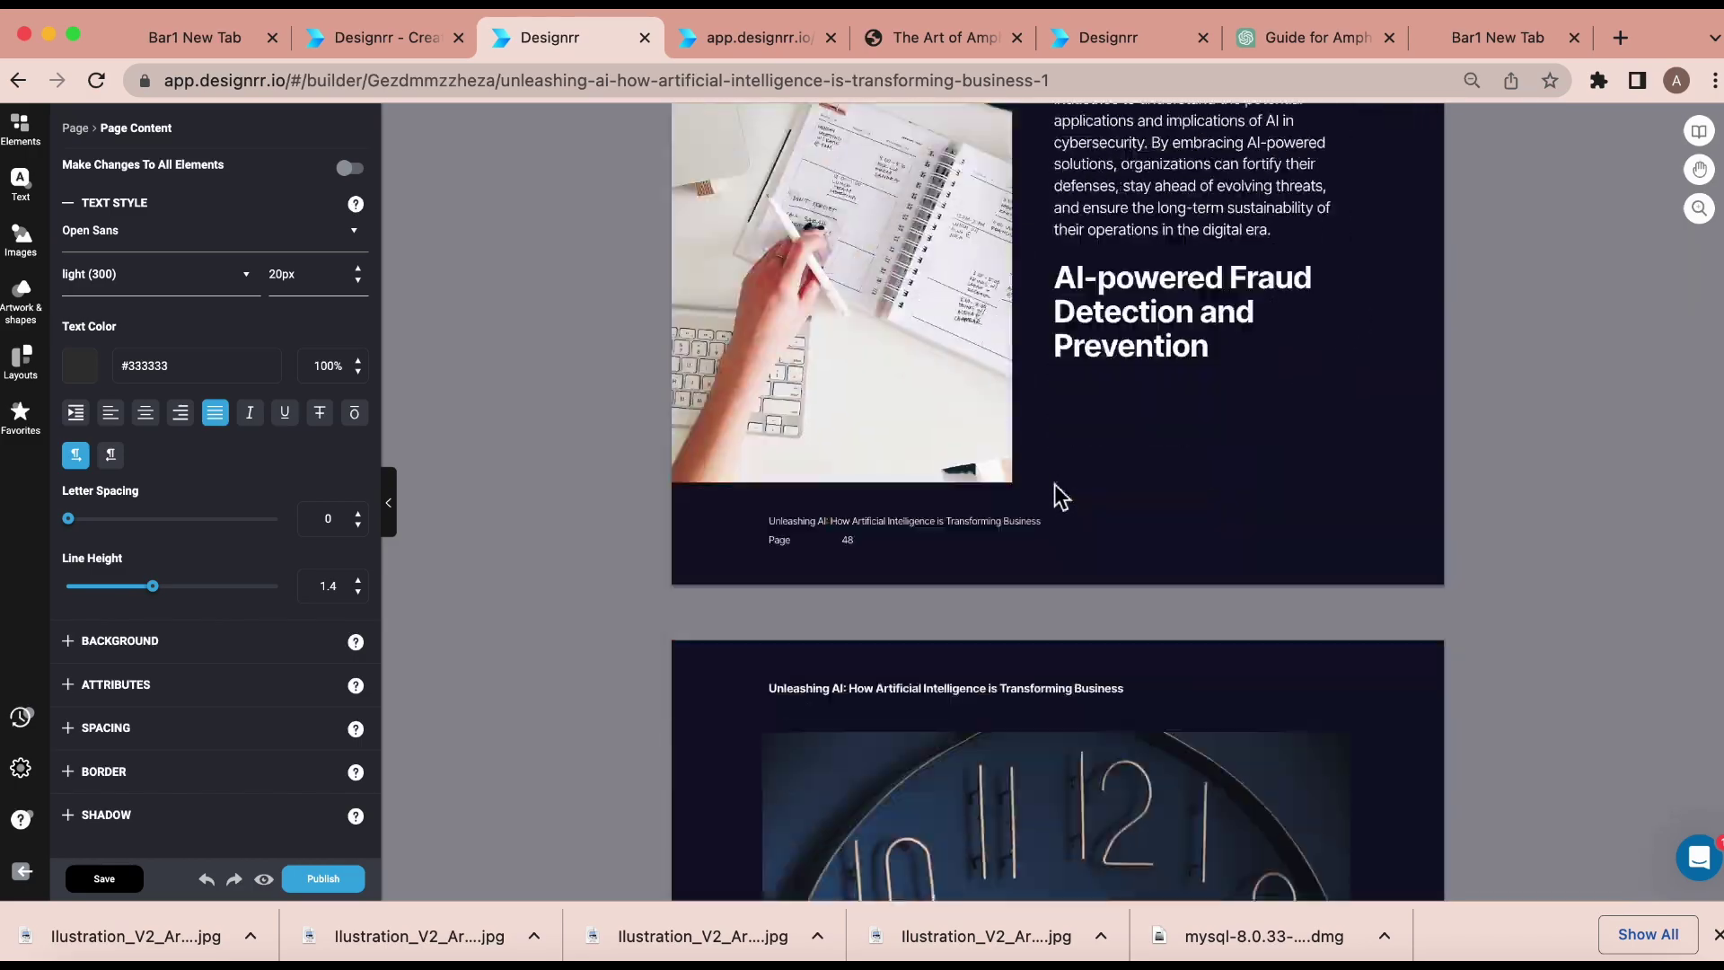
scroll(1058, 494, down, 10)
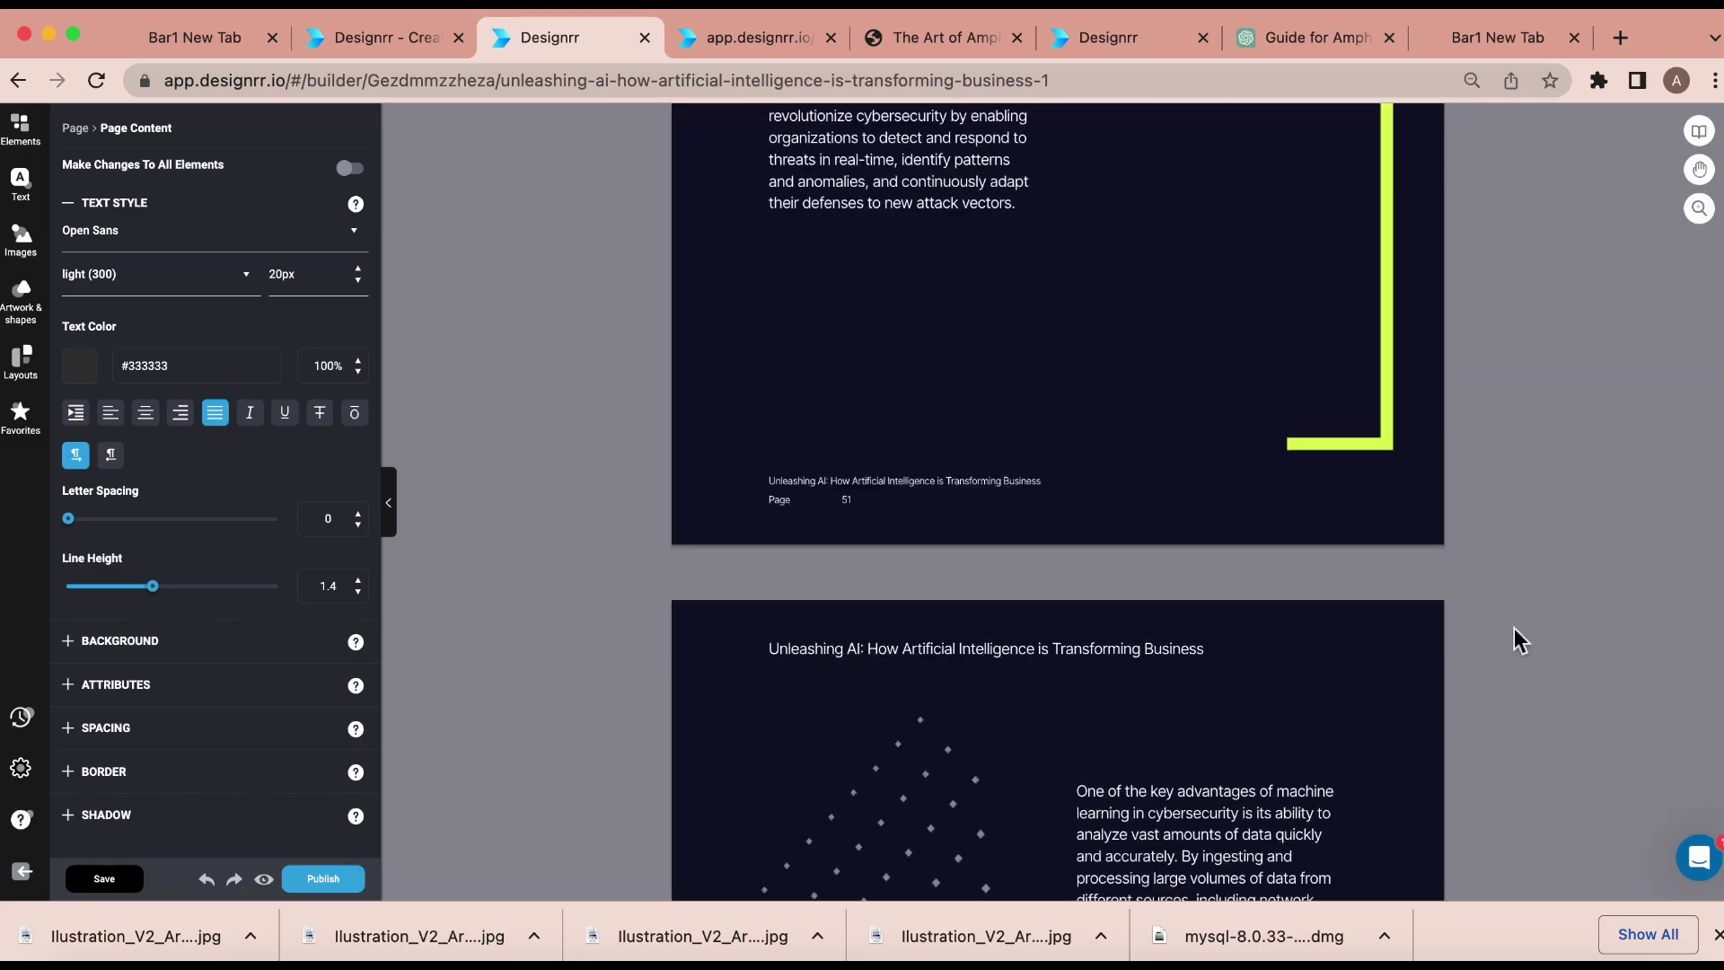
Jump ahead to Chapter 11 and review the remaining pages through Chapter 12 and the closing formatting note page.
drag(1723, 503, 1722, 779)
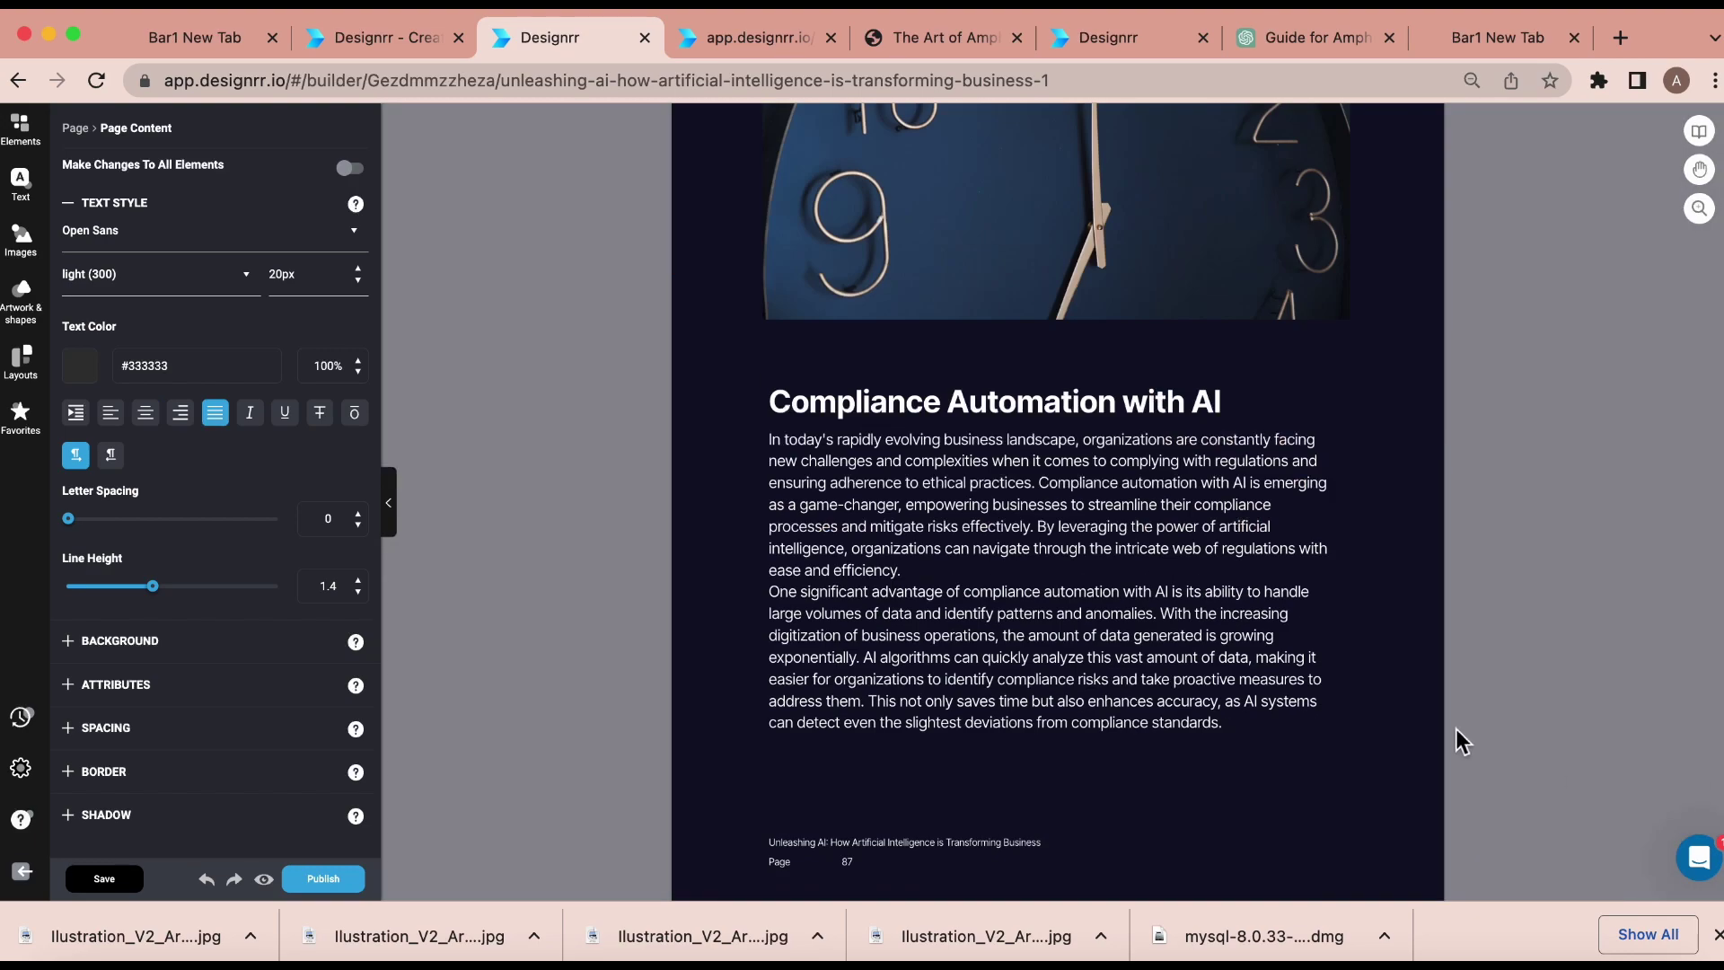
scroll(1302, 737, down, 20)
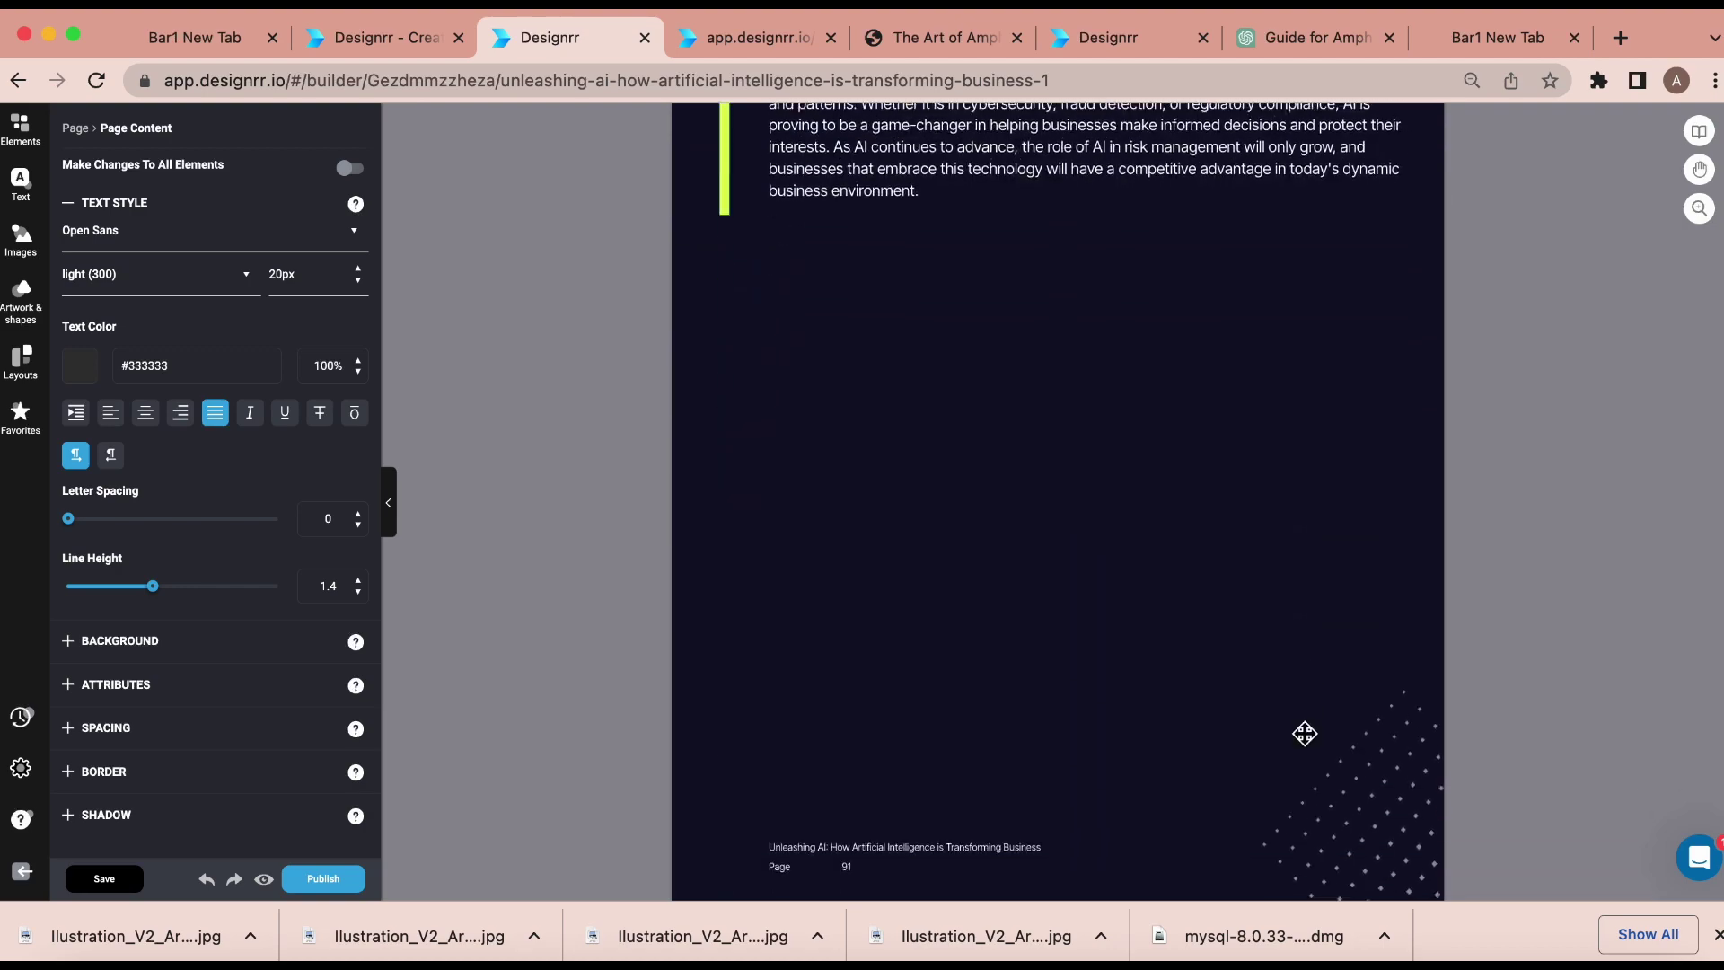
scroll(1304, 733, down, 8)
scroll(1304, 734, up, 3)
scroll(1308, 740, down, 1)
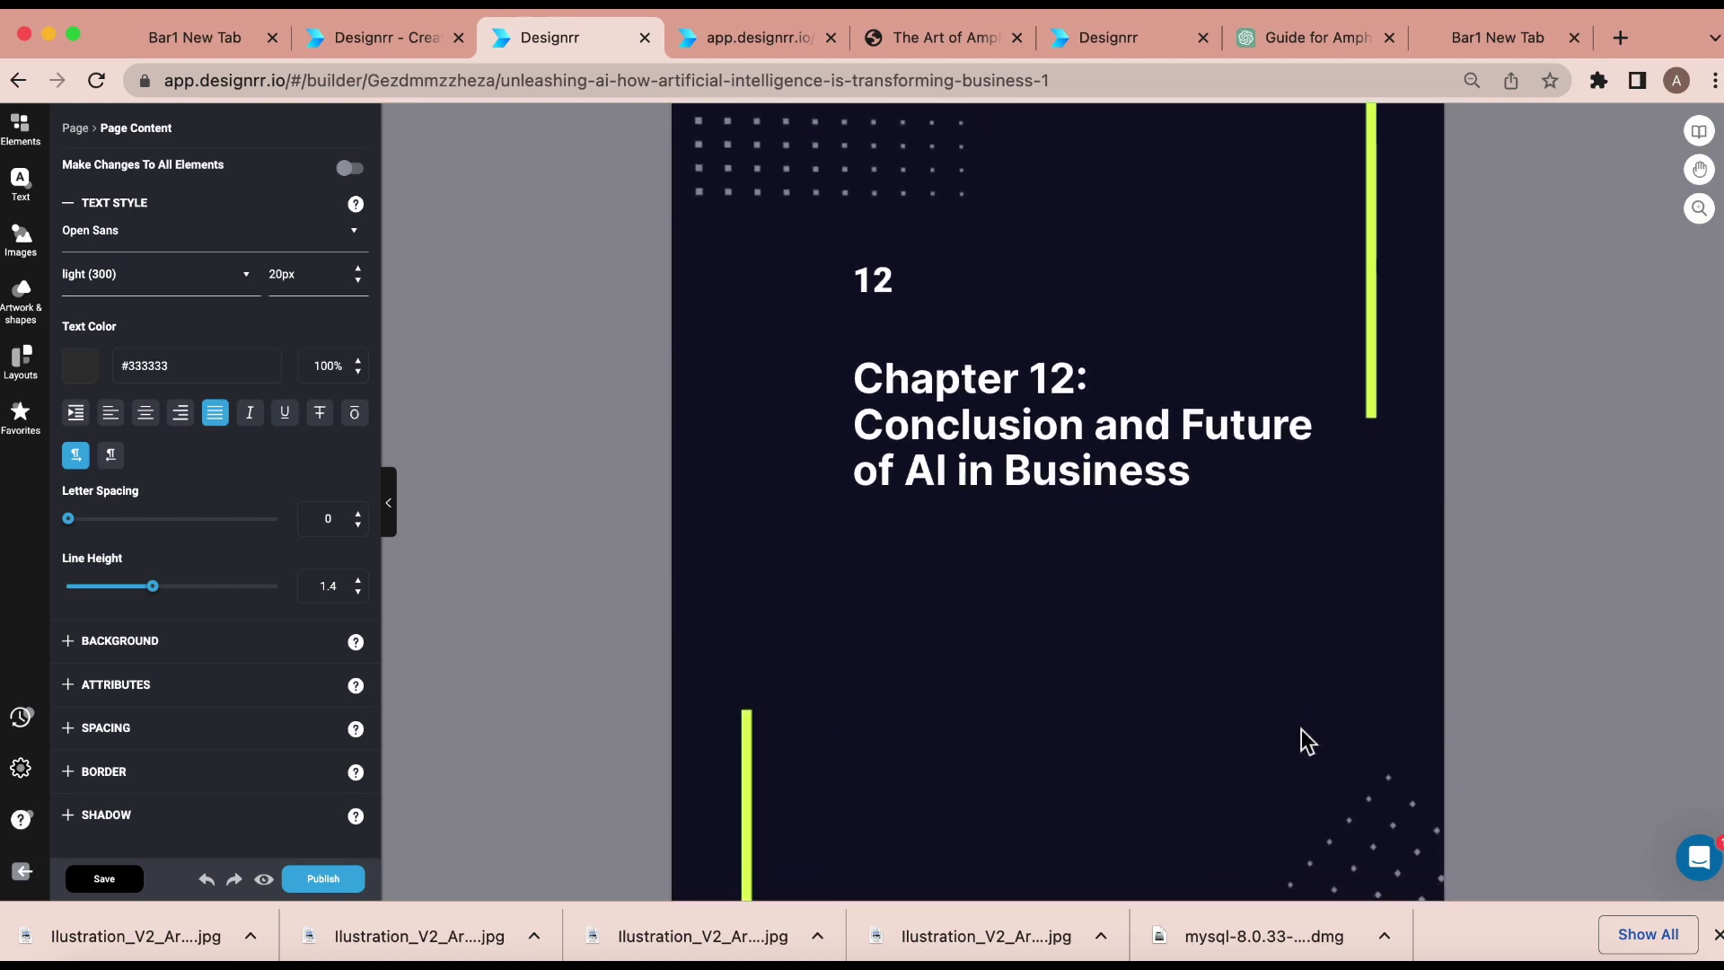
scroll(1308, 741, up, 1)
scroll(1308, 741, down, 15)
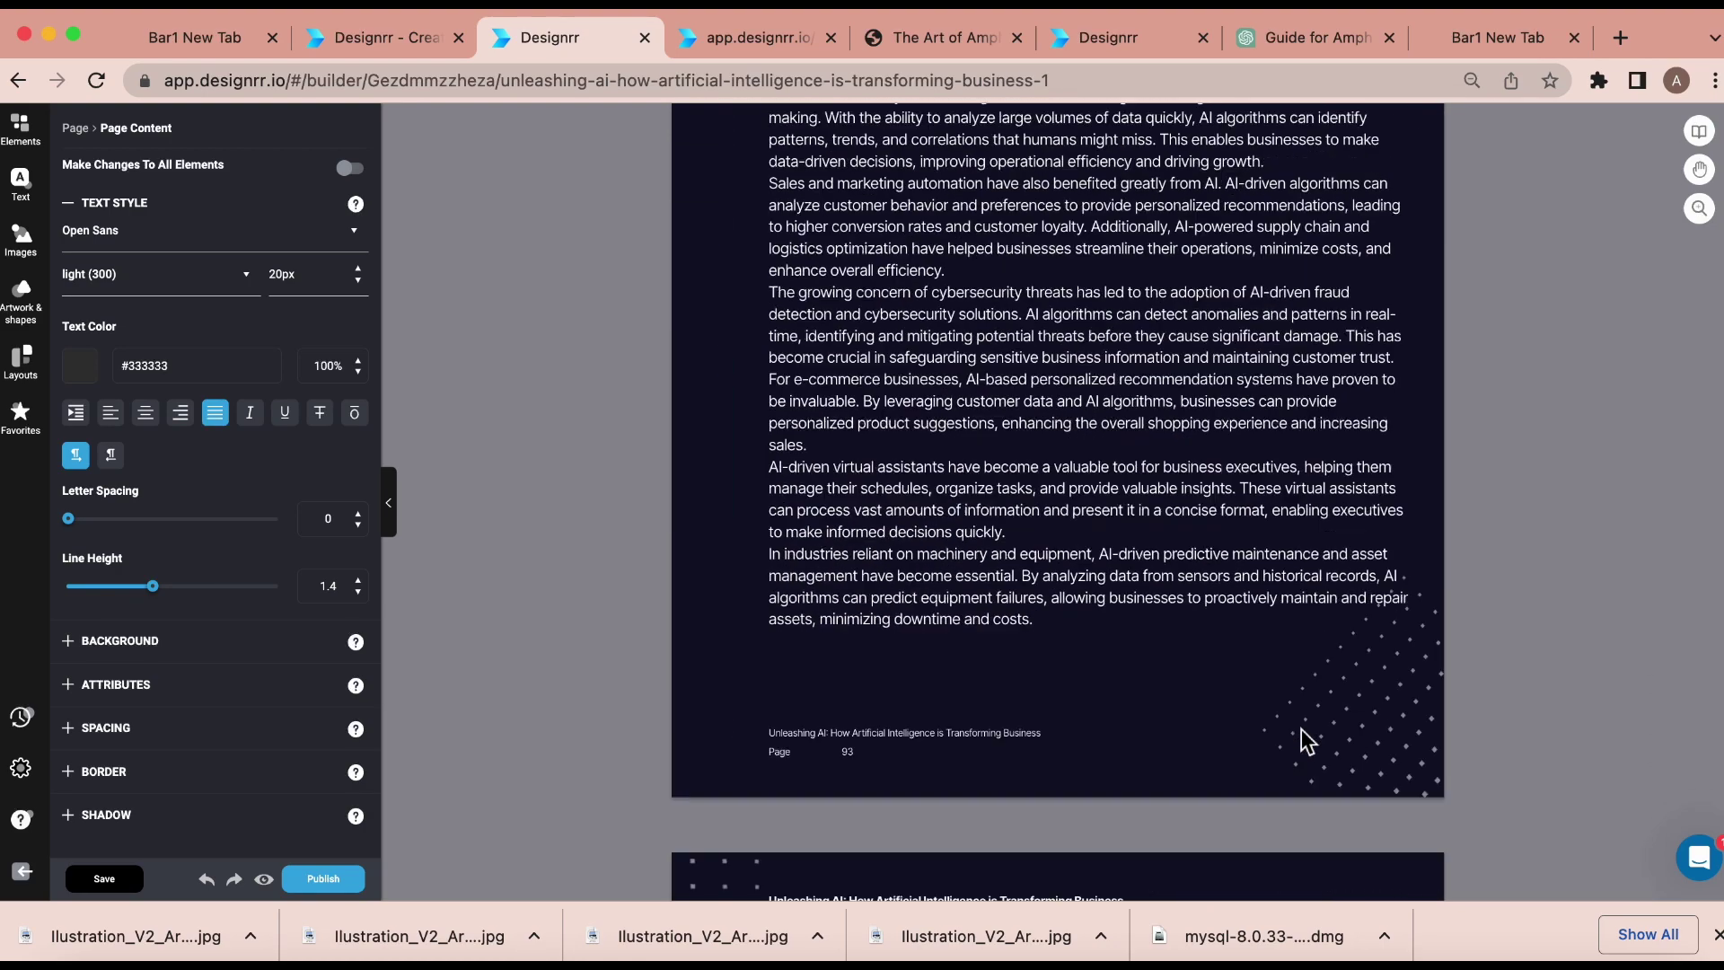
scroll(1307, 741, down, 20)
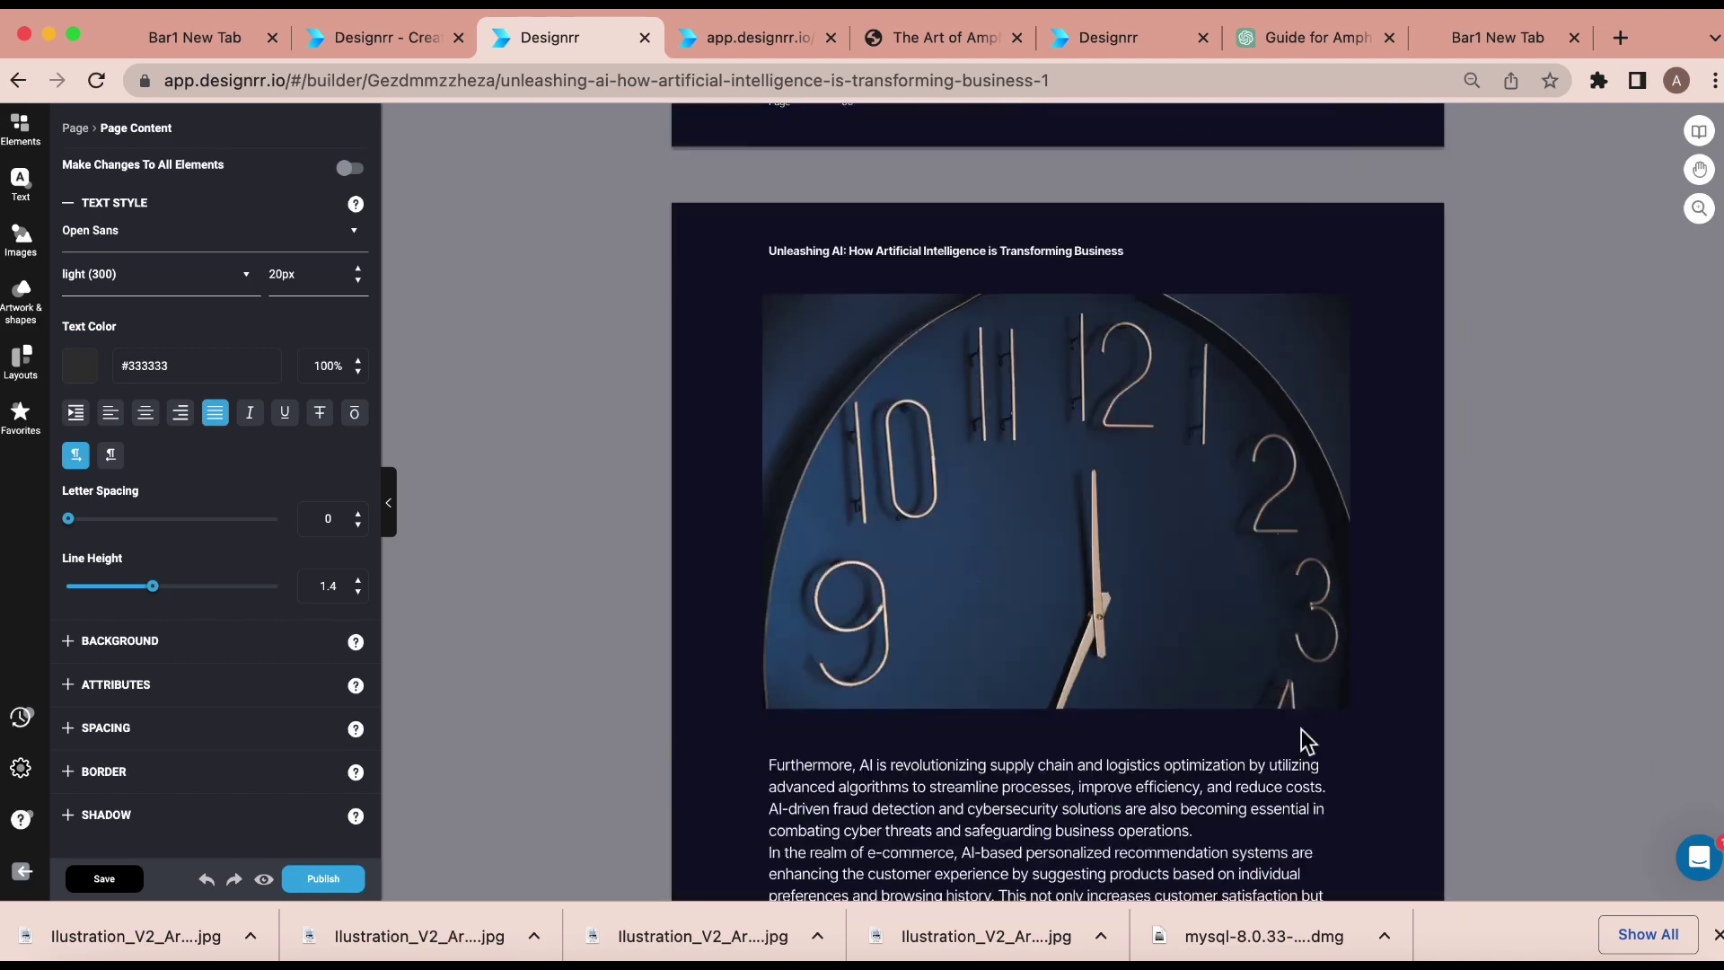
scroll(1307, 741, down, 10)
scroll(1304, 733, down, 15)
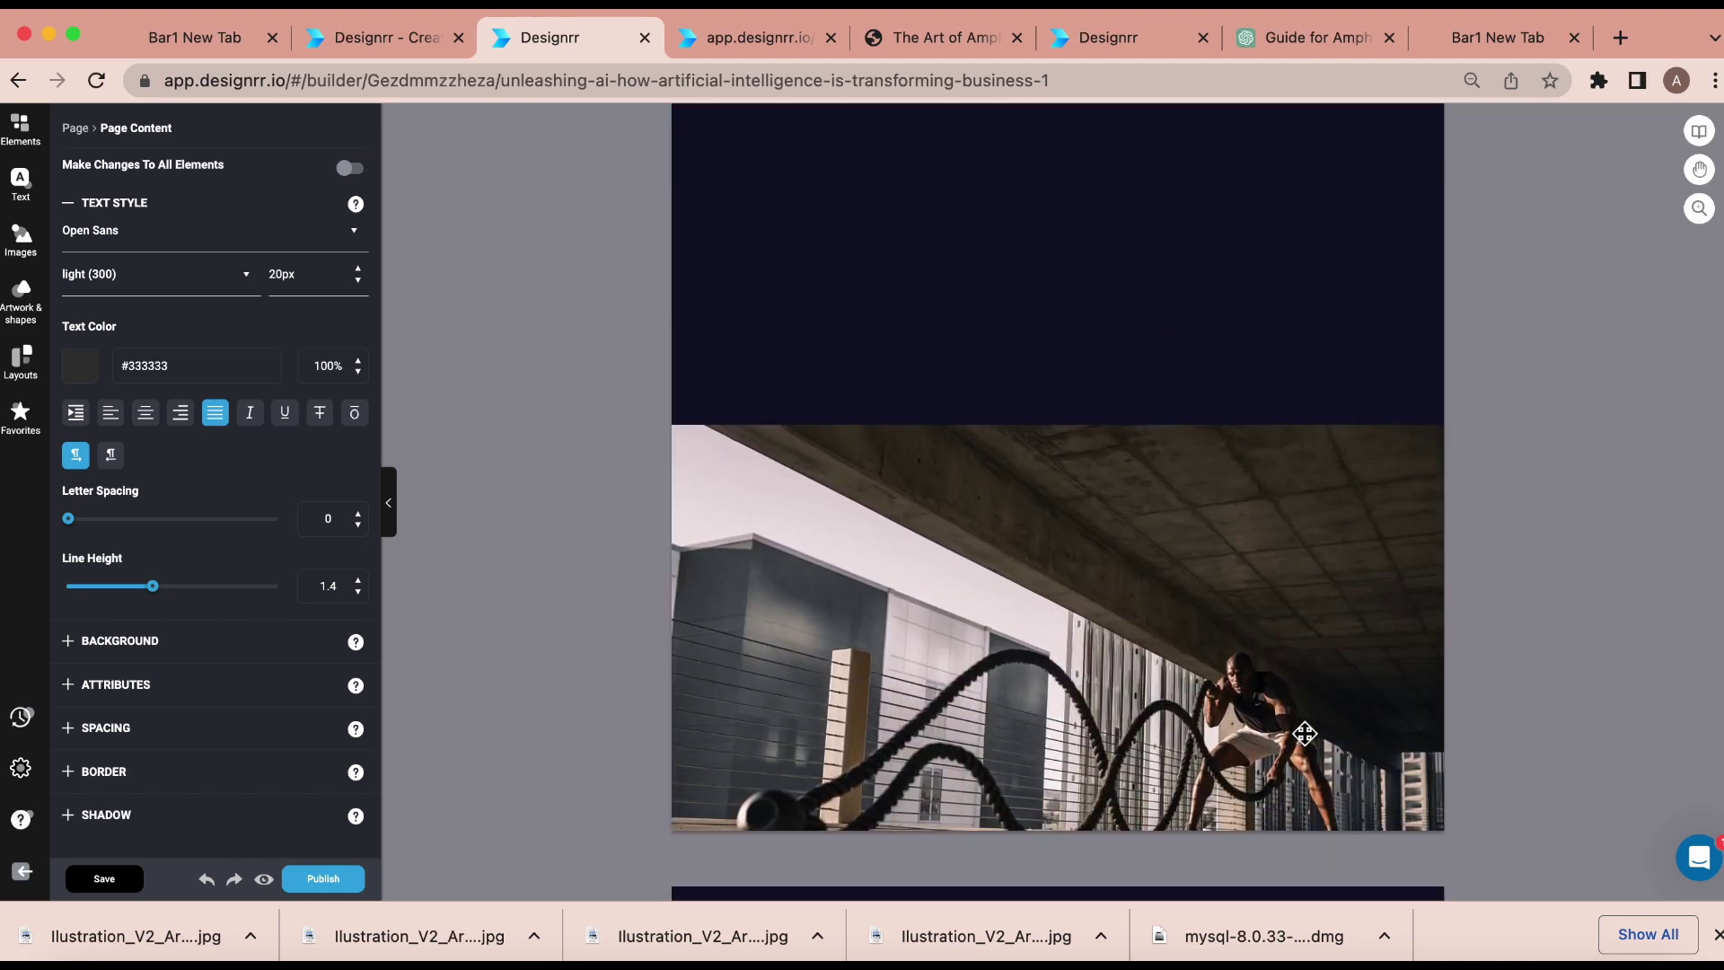
scroll(1308, 742, down, 15)
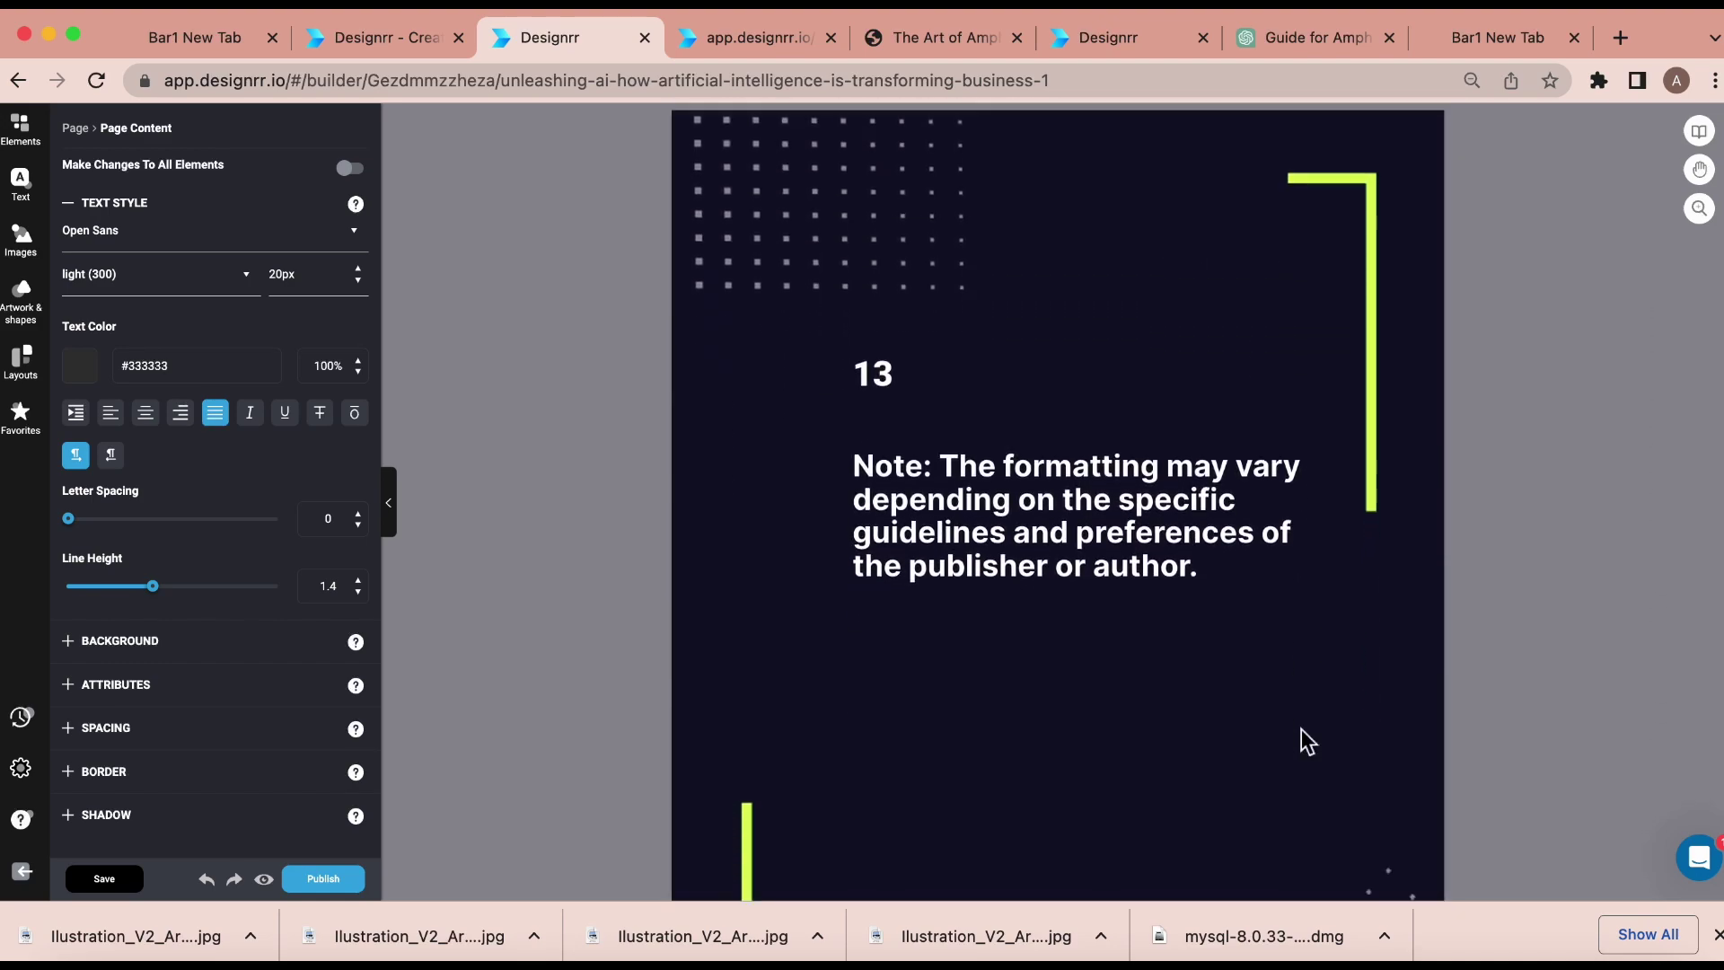
scroll(1308, 742, up, 10)
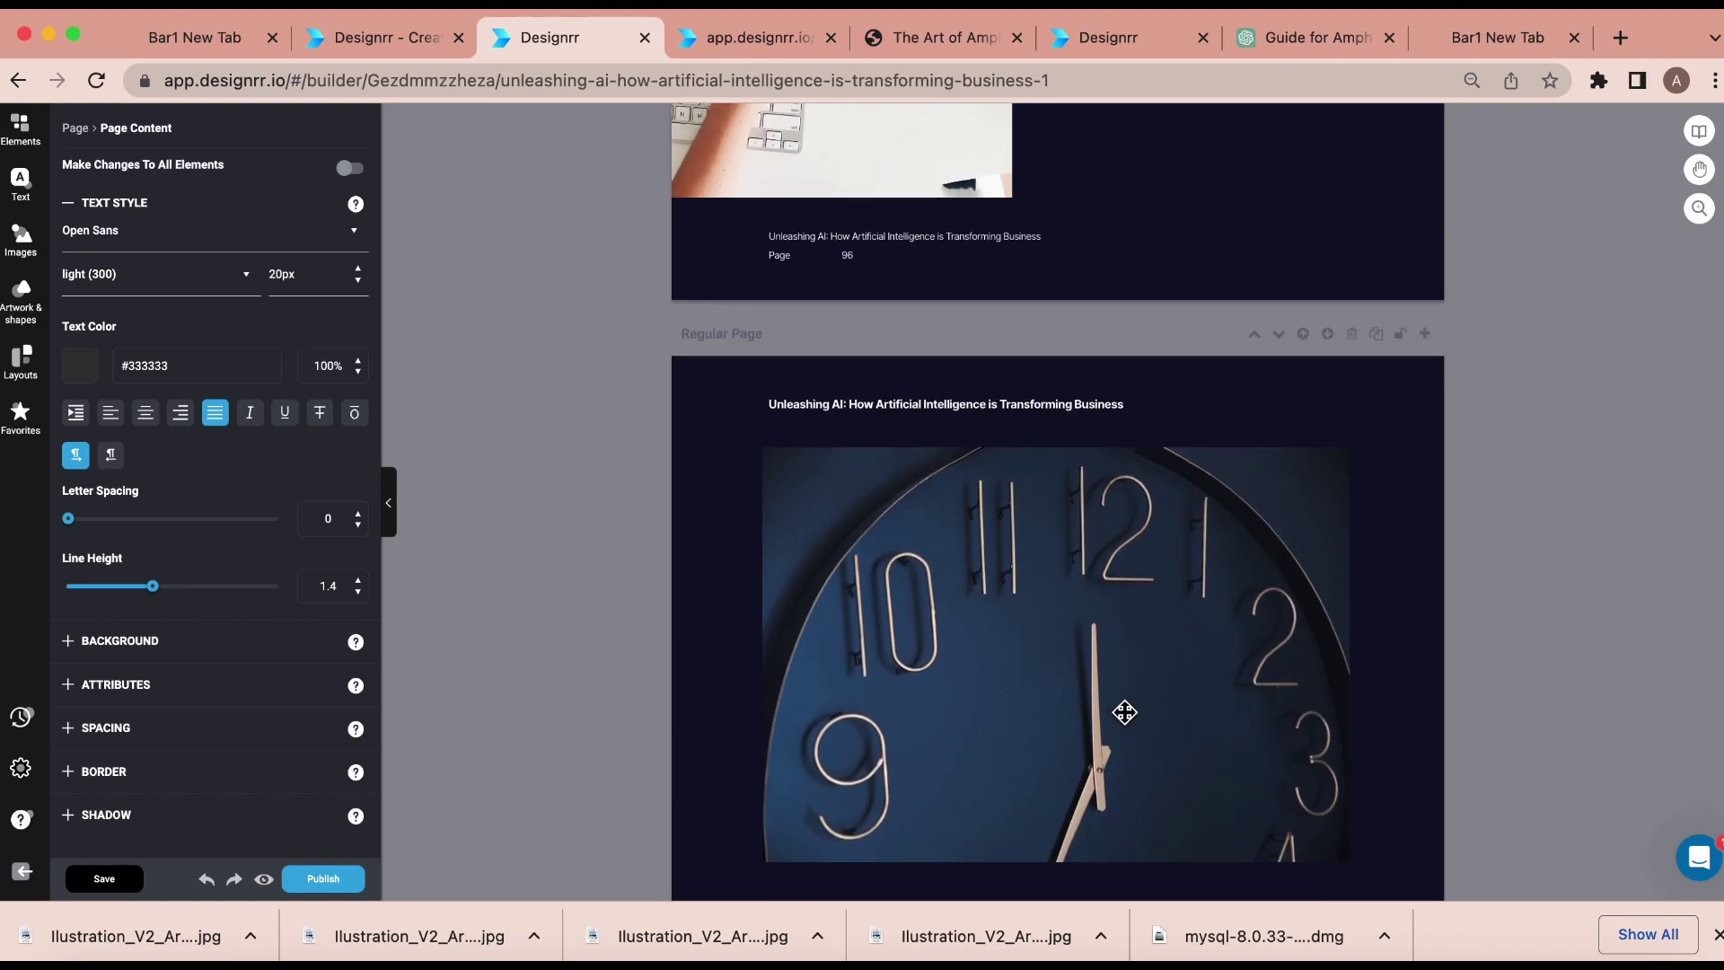
Browse My Images and the suggested images for a replacement for the clock photo on the page after page 96.
click(1078, 693)
mouse_move(260, 473)
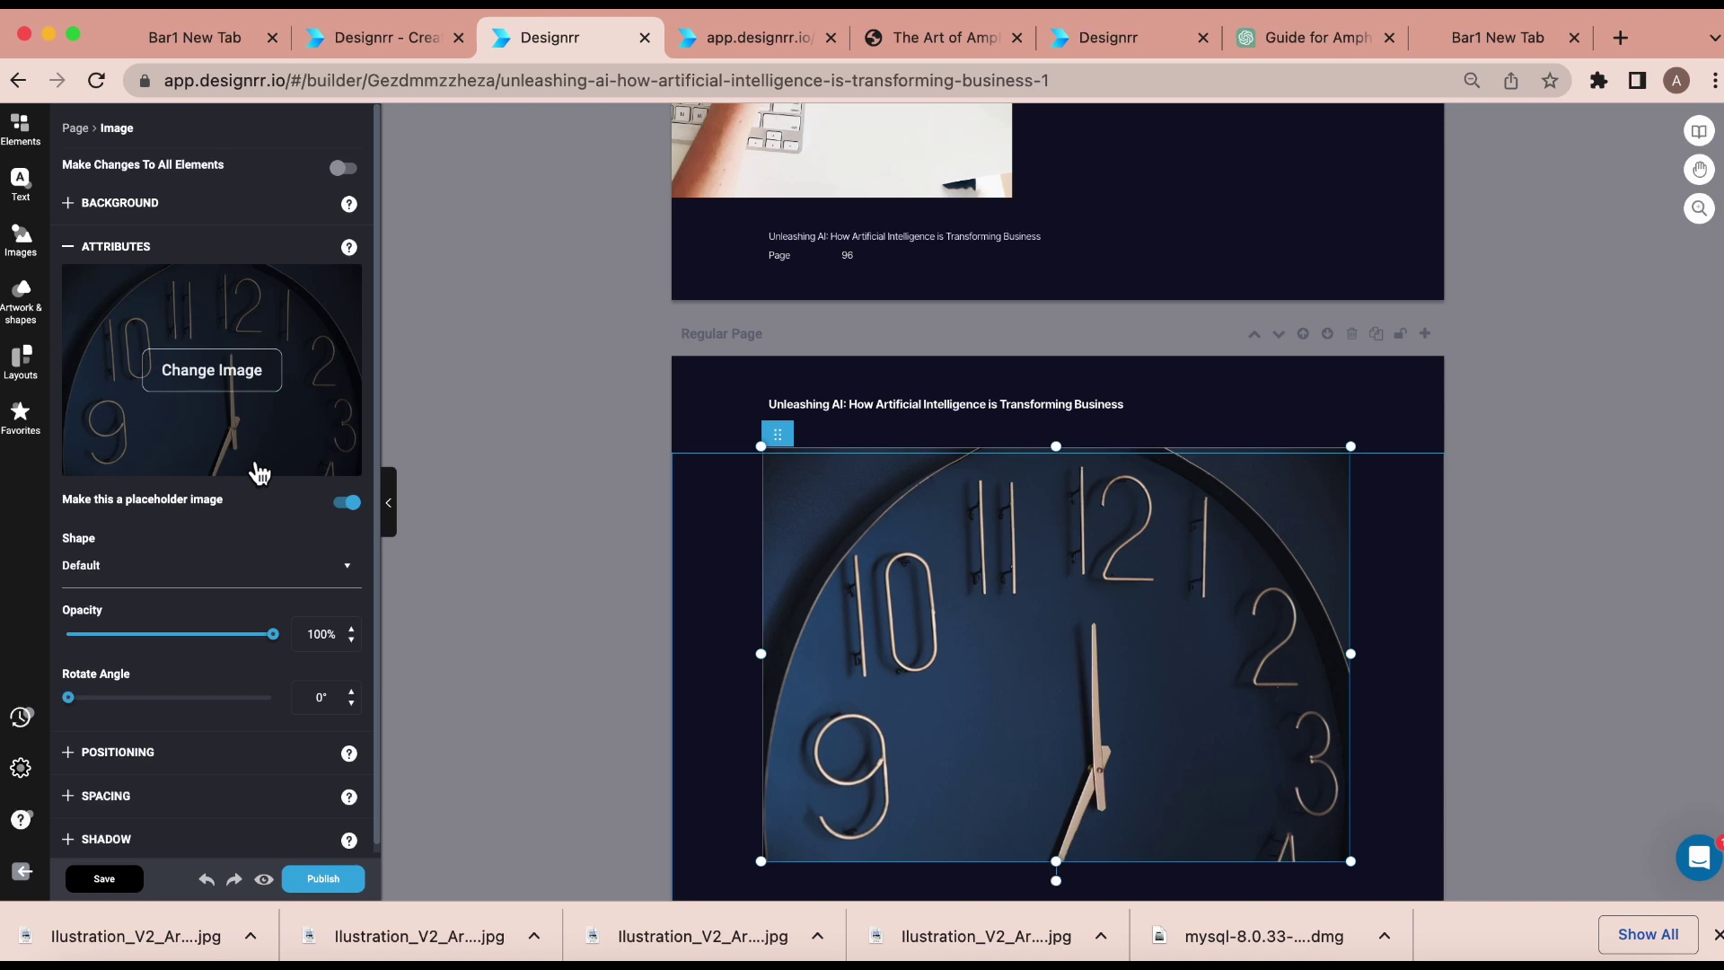
click(220, 388)
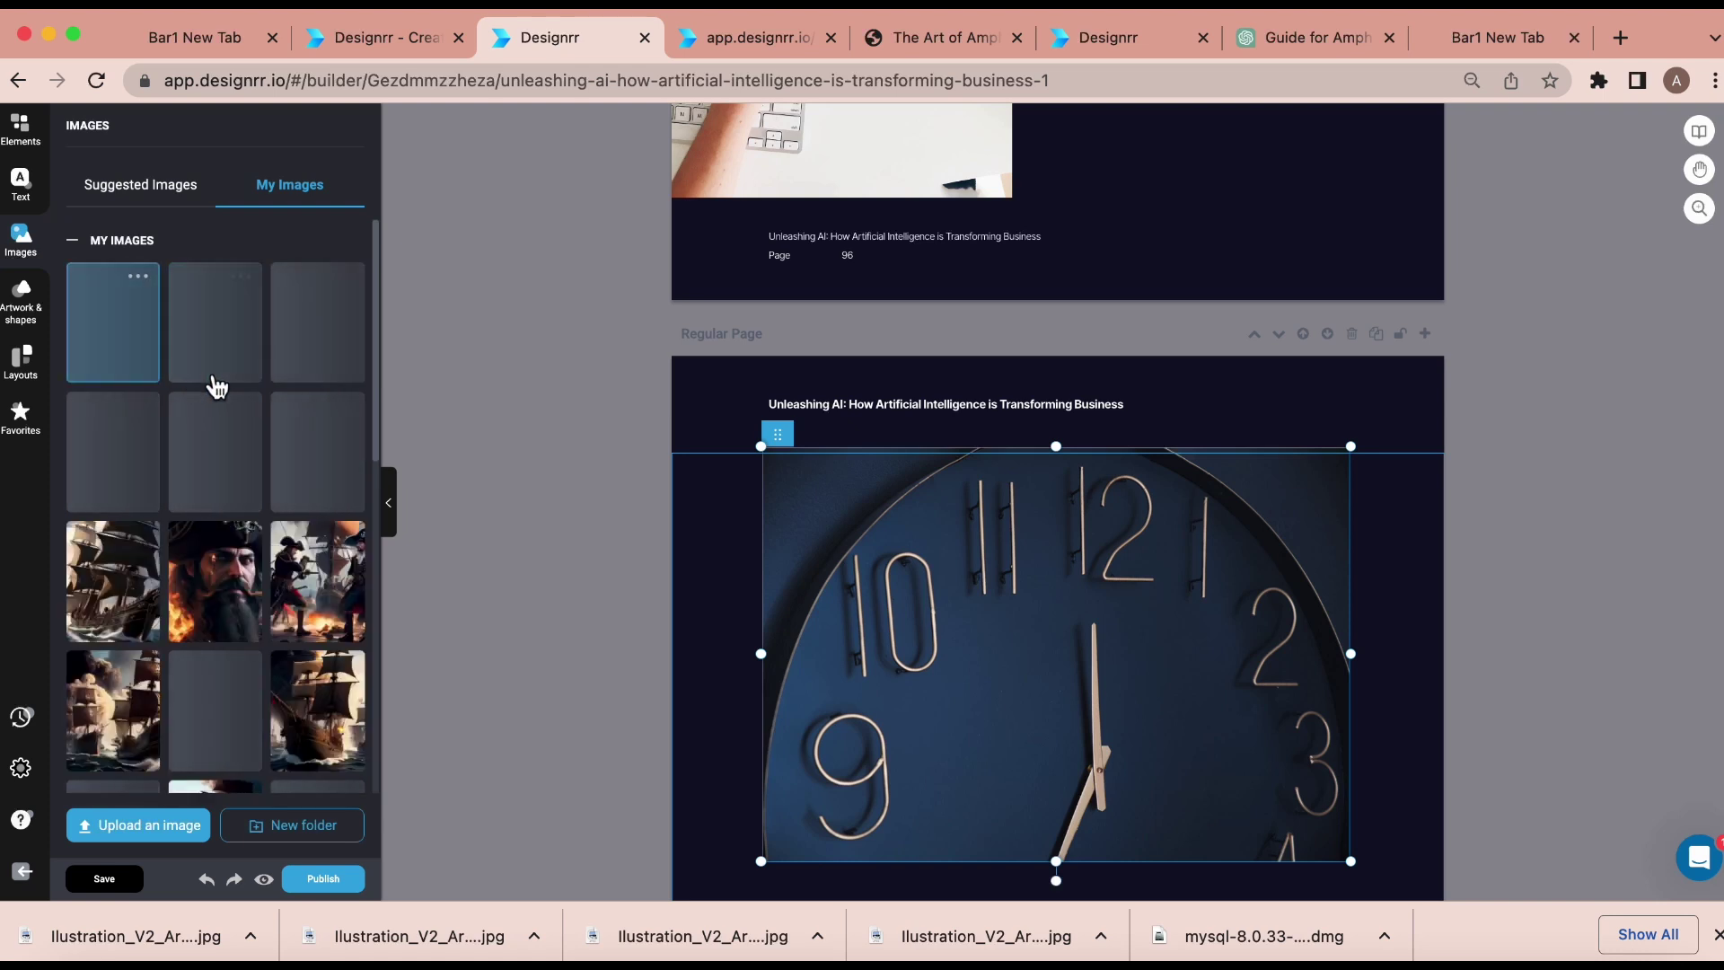
scroll(231, 623, down, 1)
scroll(231, 623, down, 5)
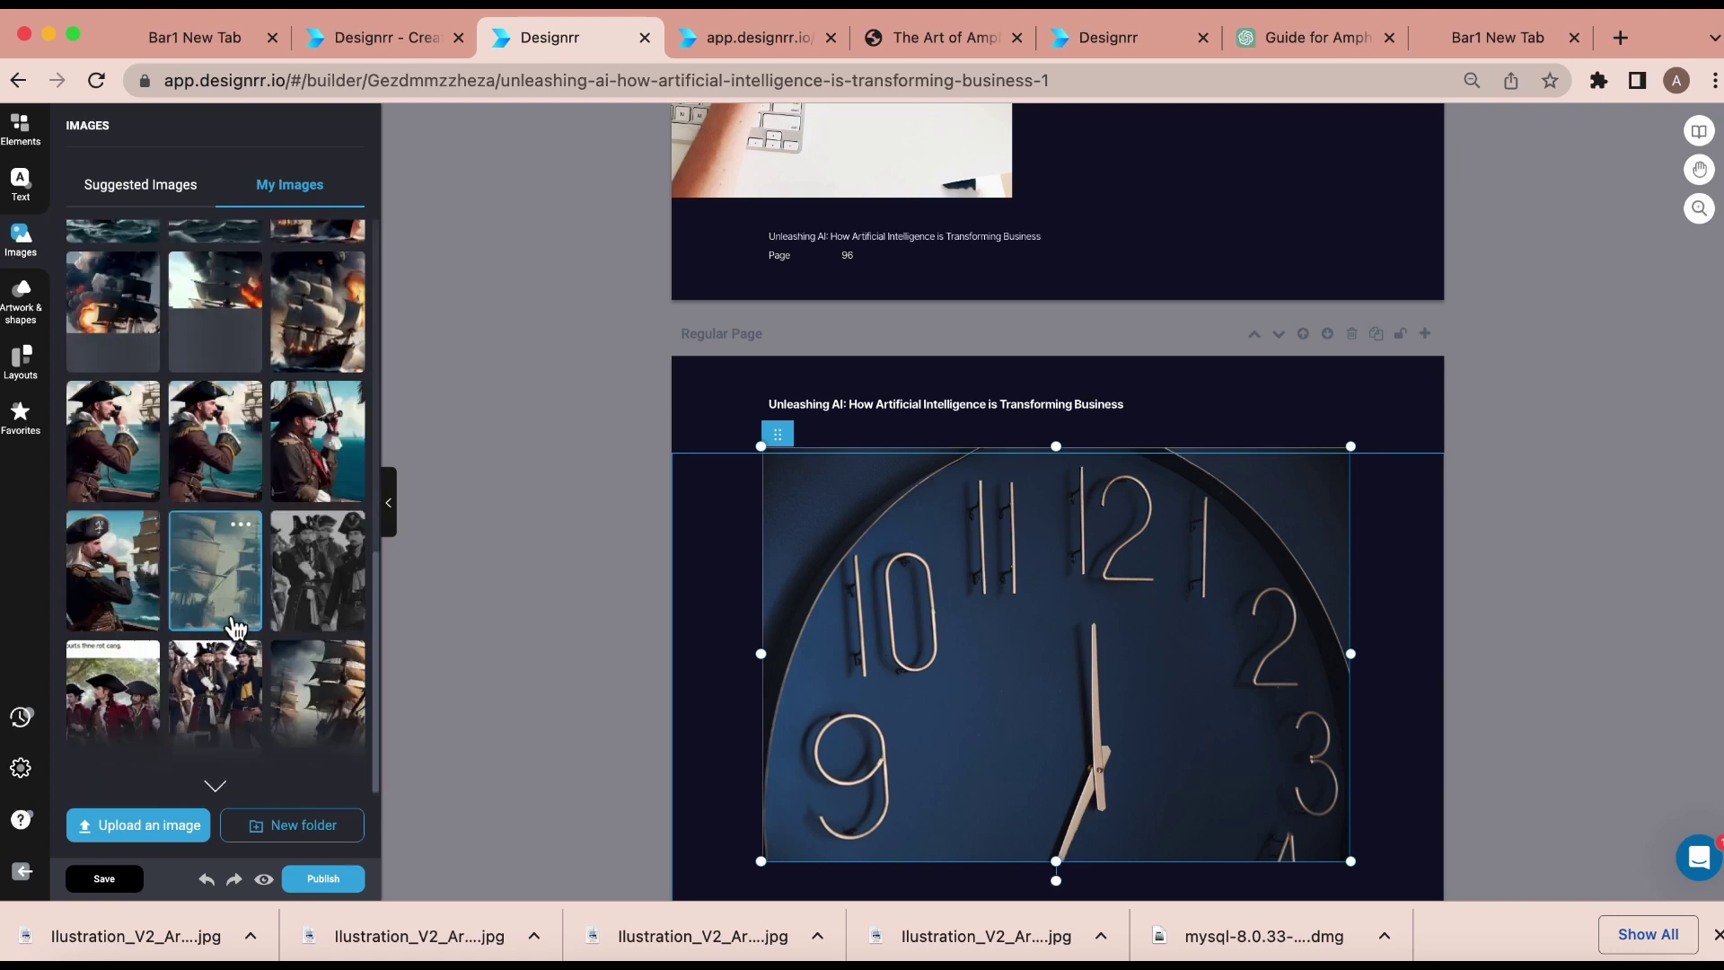
scroll(236, 628, up, 3)
scroll(235, 626, up, 4)
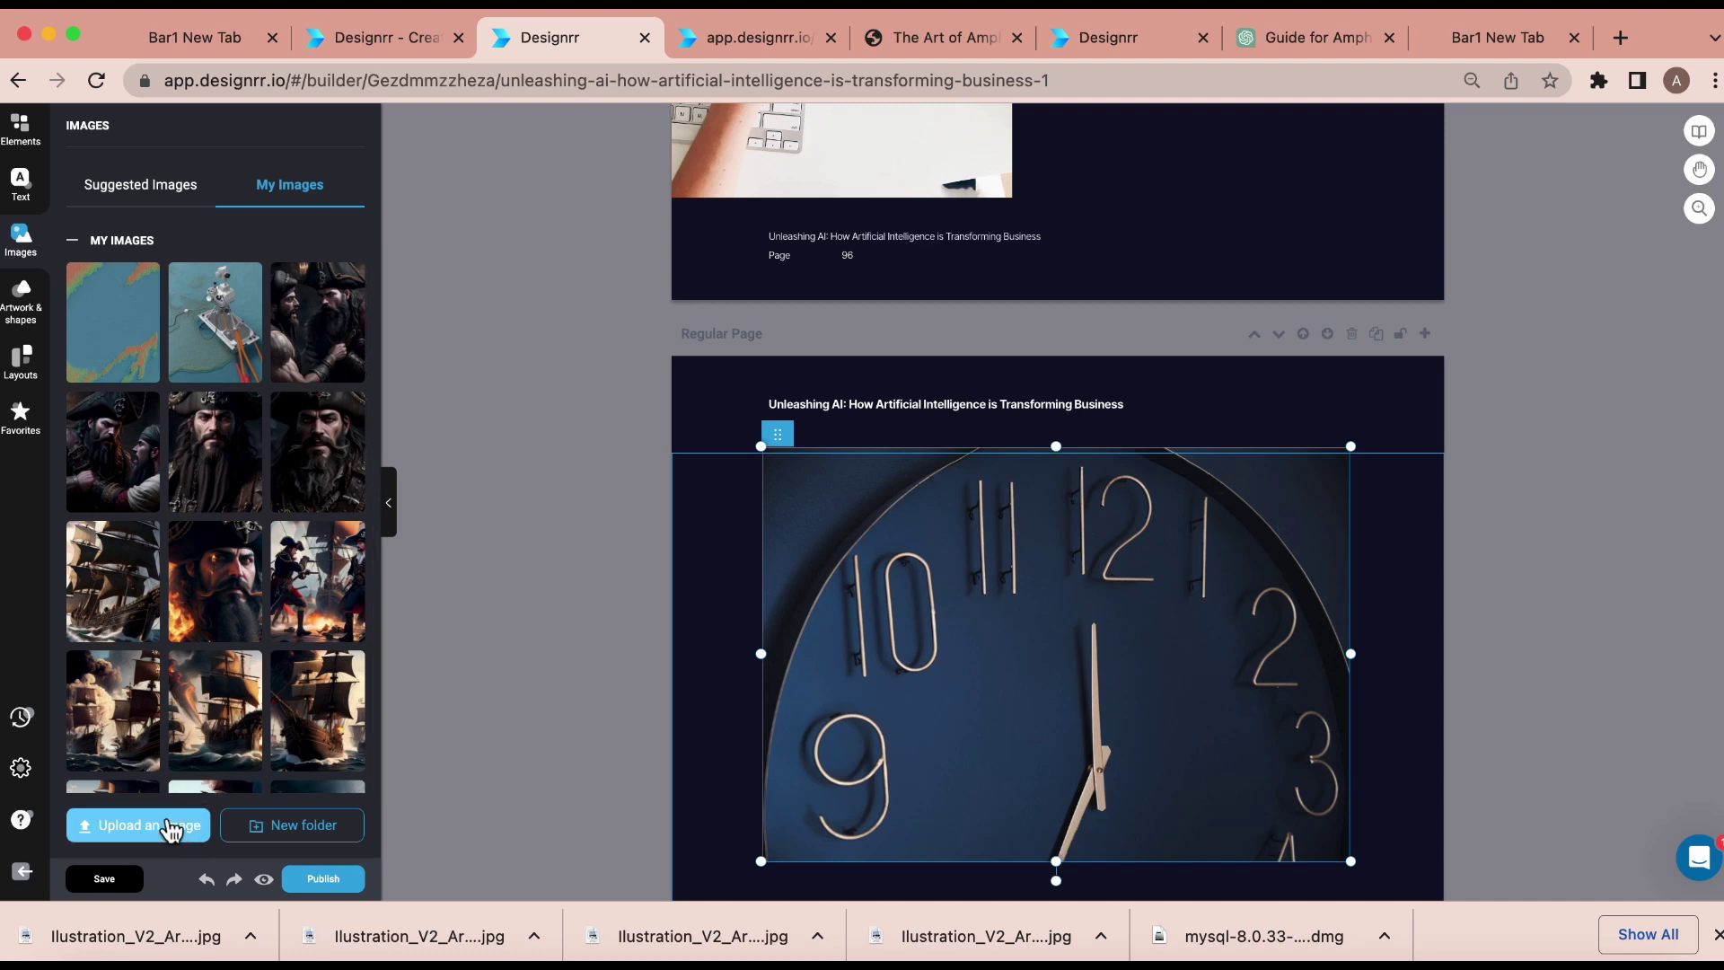
click(125, 188)
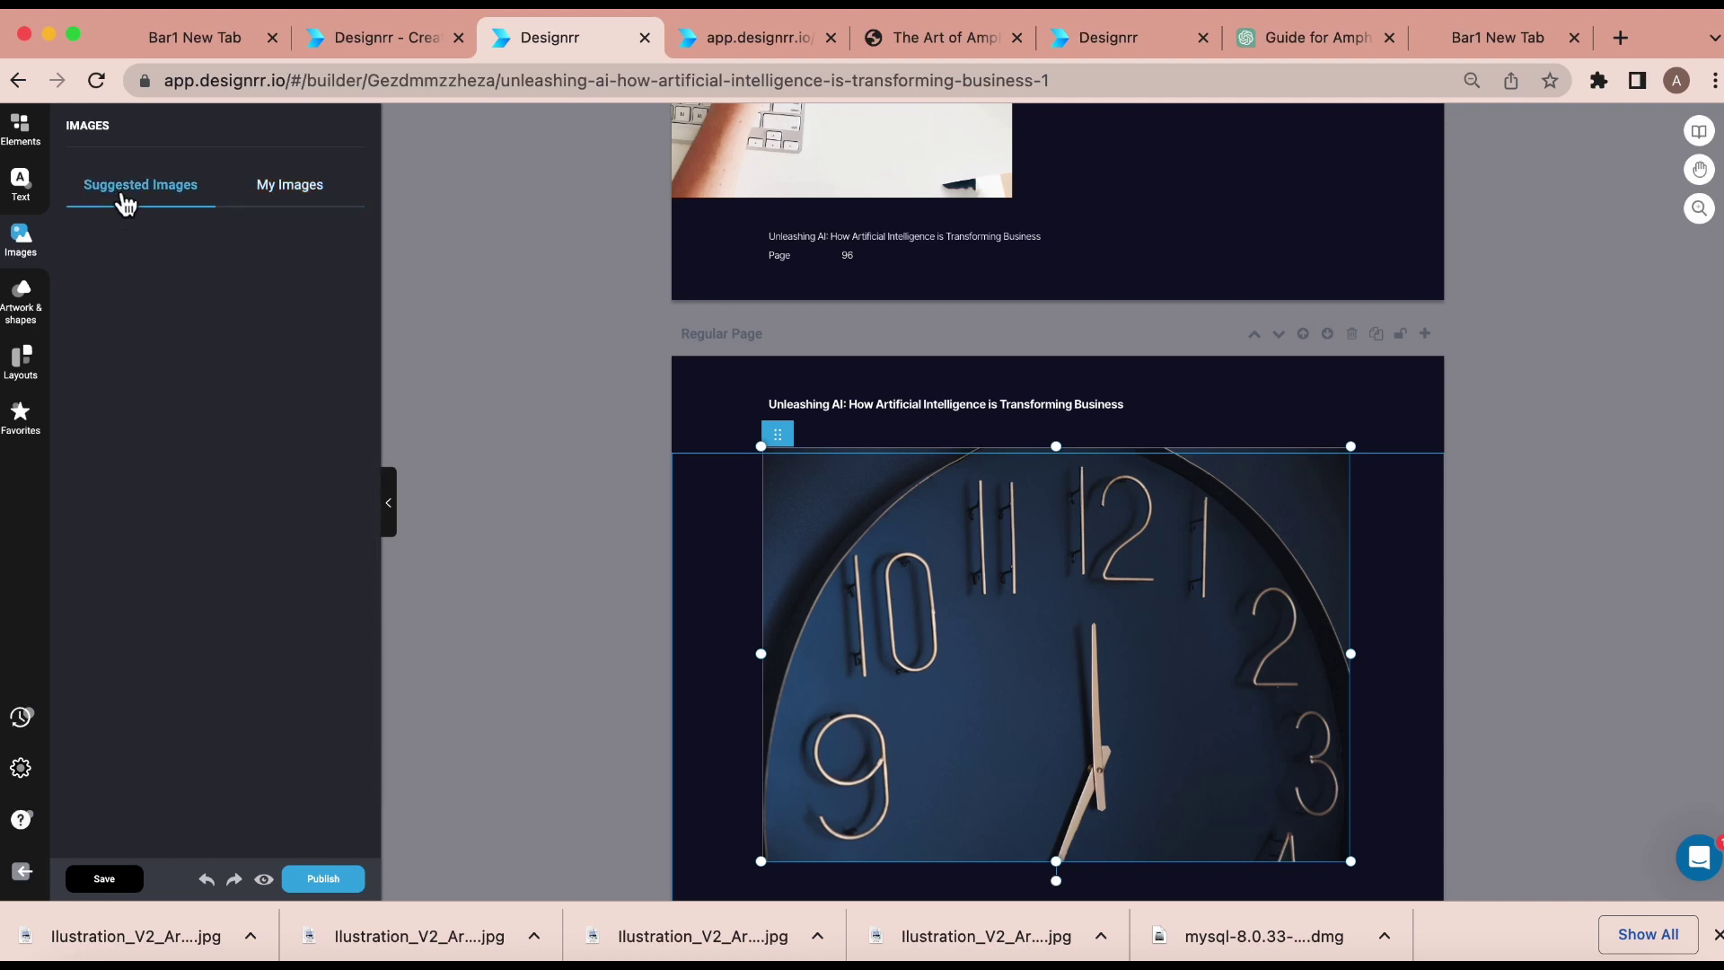
scroll(1078, 648, down, 2)
scroll(1075, 644, down, 7)
scroll(1076, 645, up, 2)
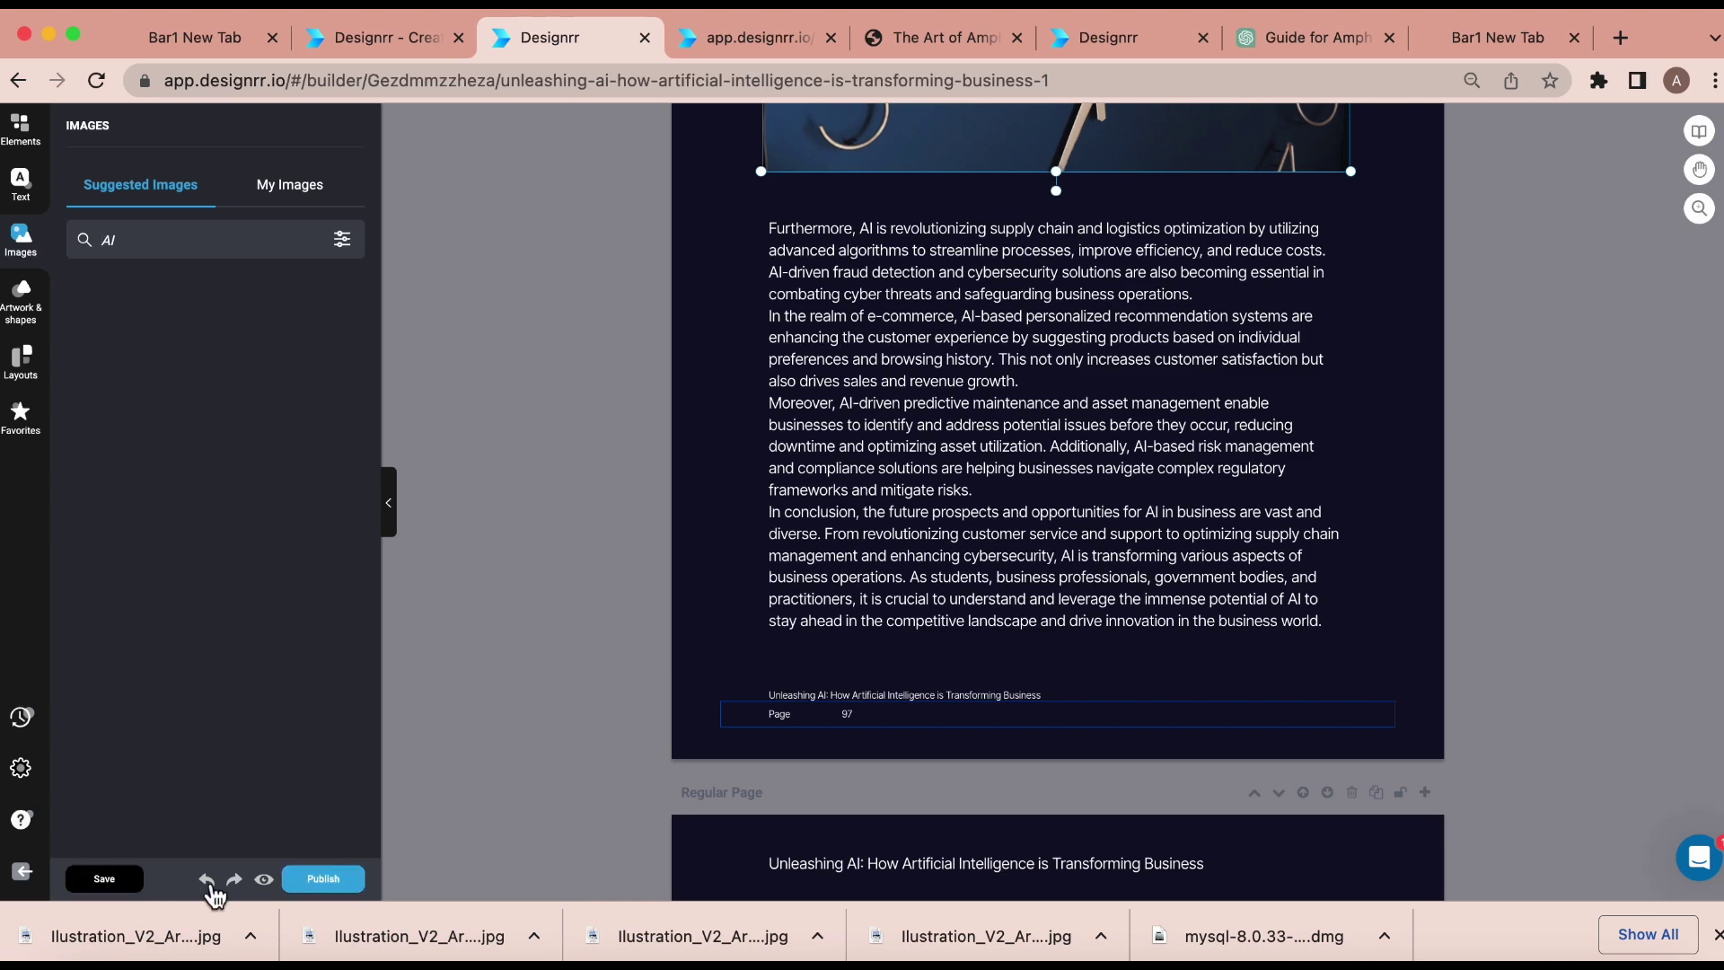
Export the eBook as a compressed PDF for Adobe Reader and open the finished PDF file.
click(336, 886)
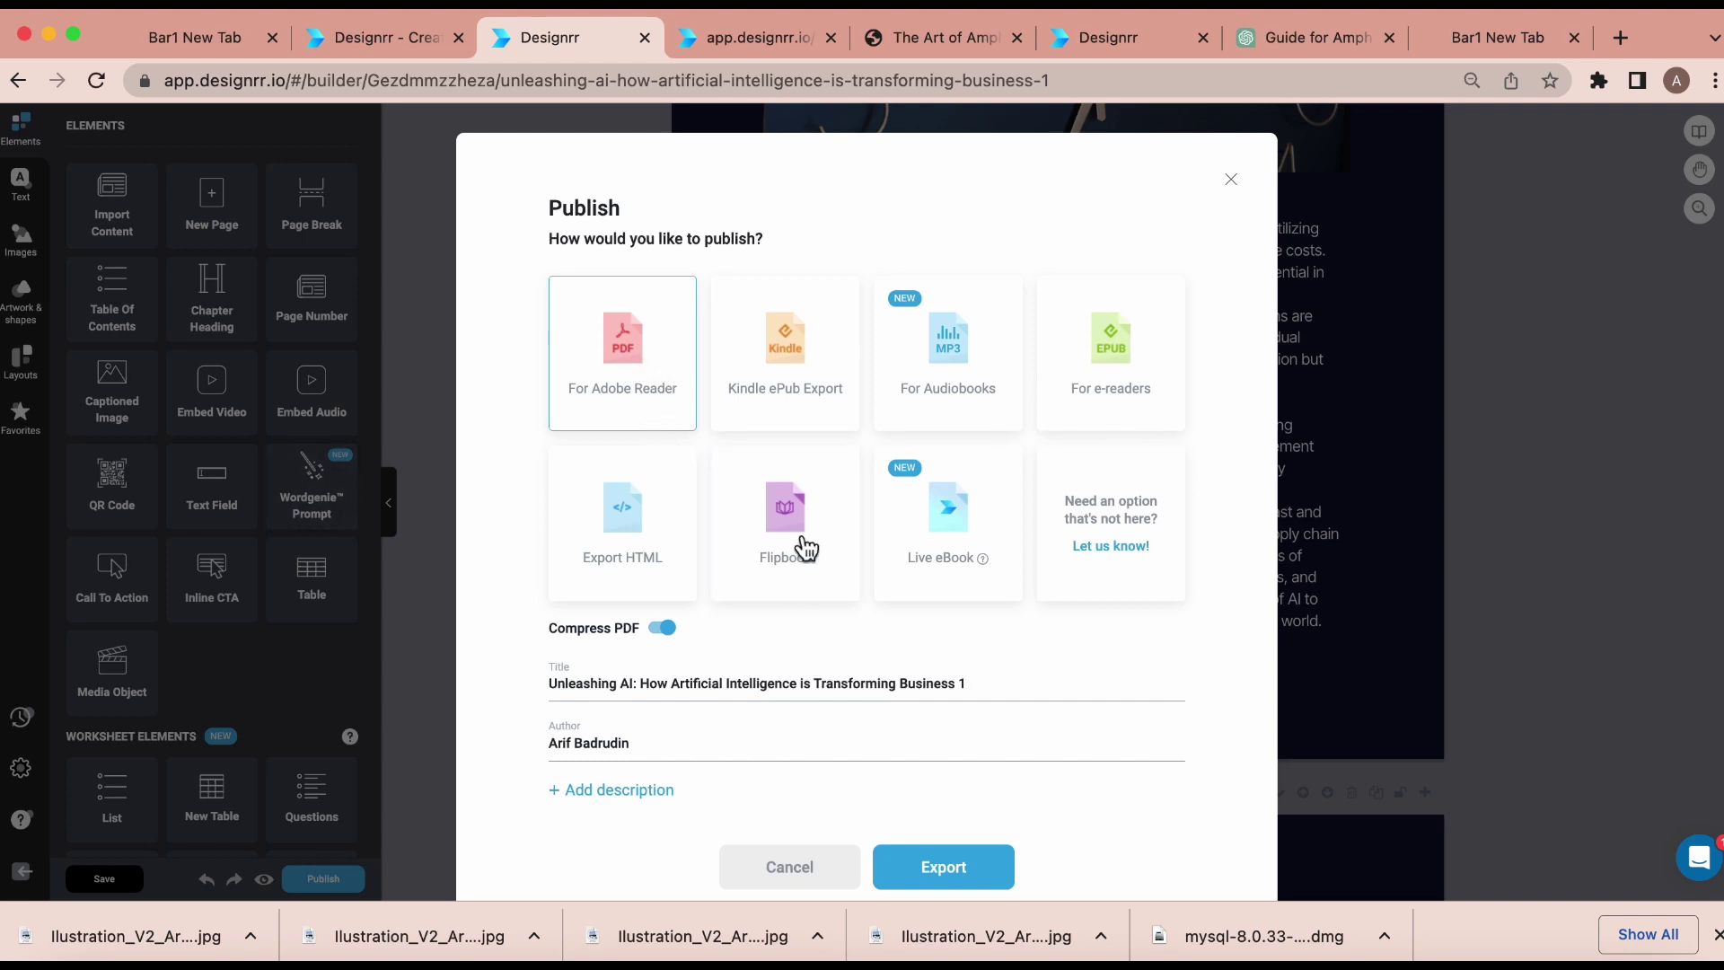
click(938, 866)
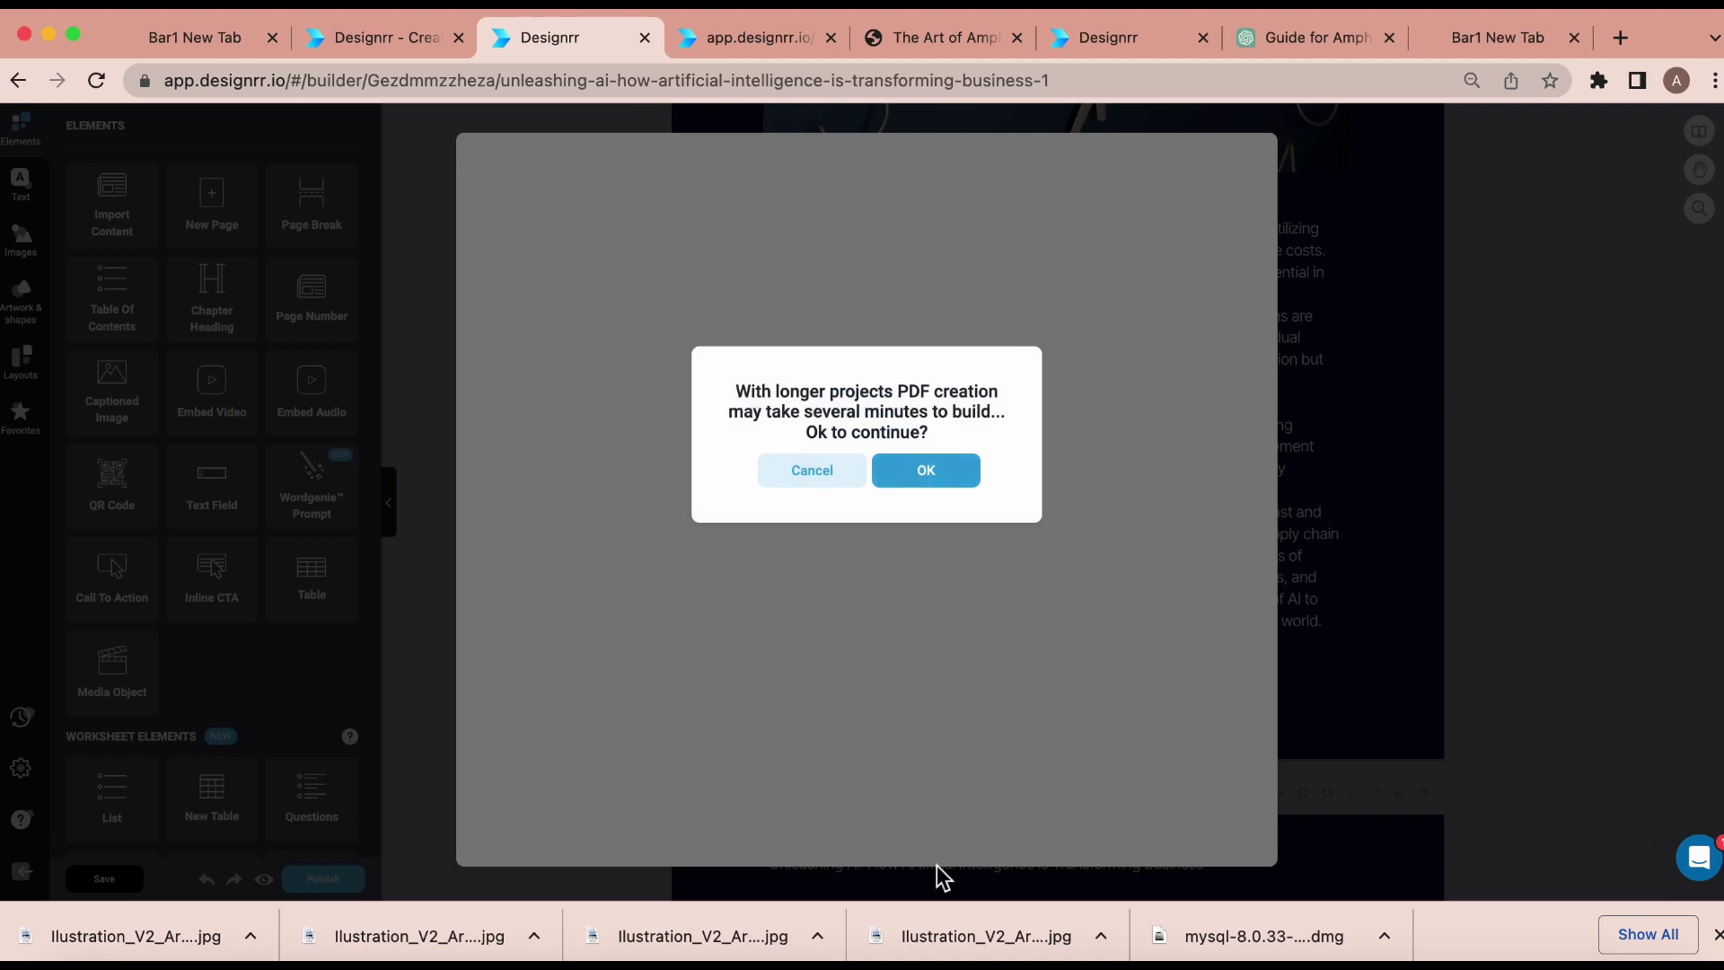
click(927, 473)
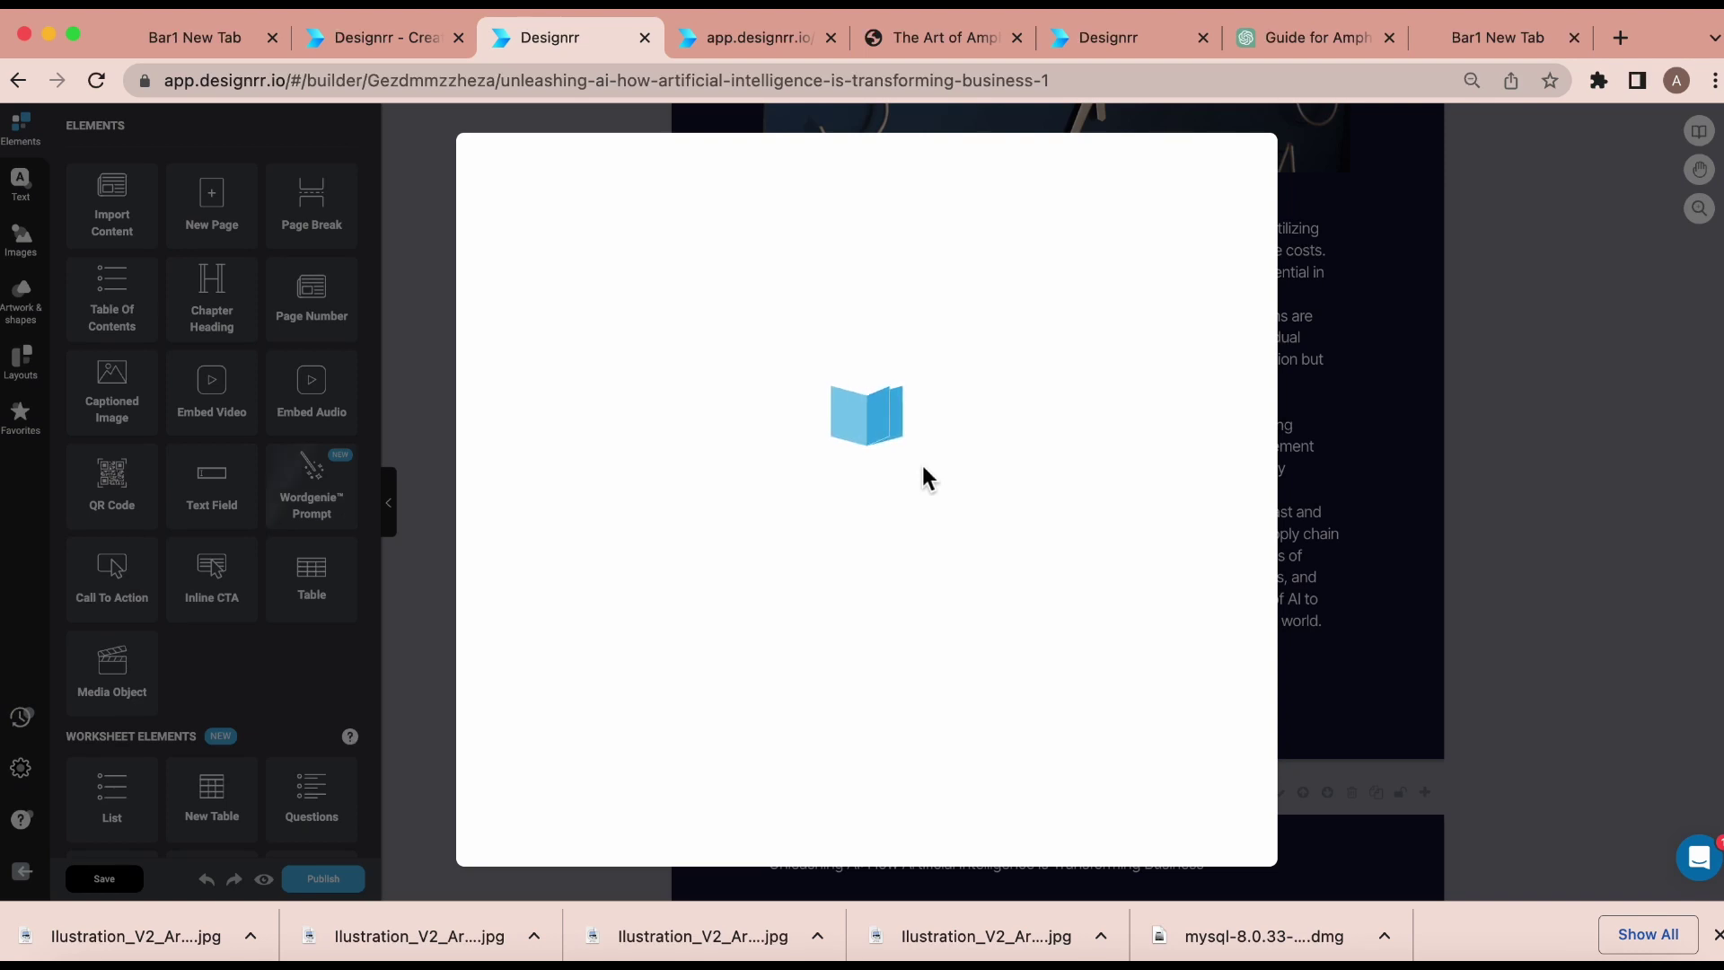
key(XF86AudioMute)
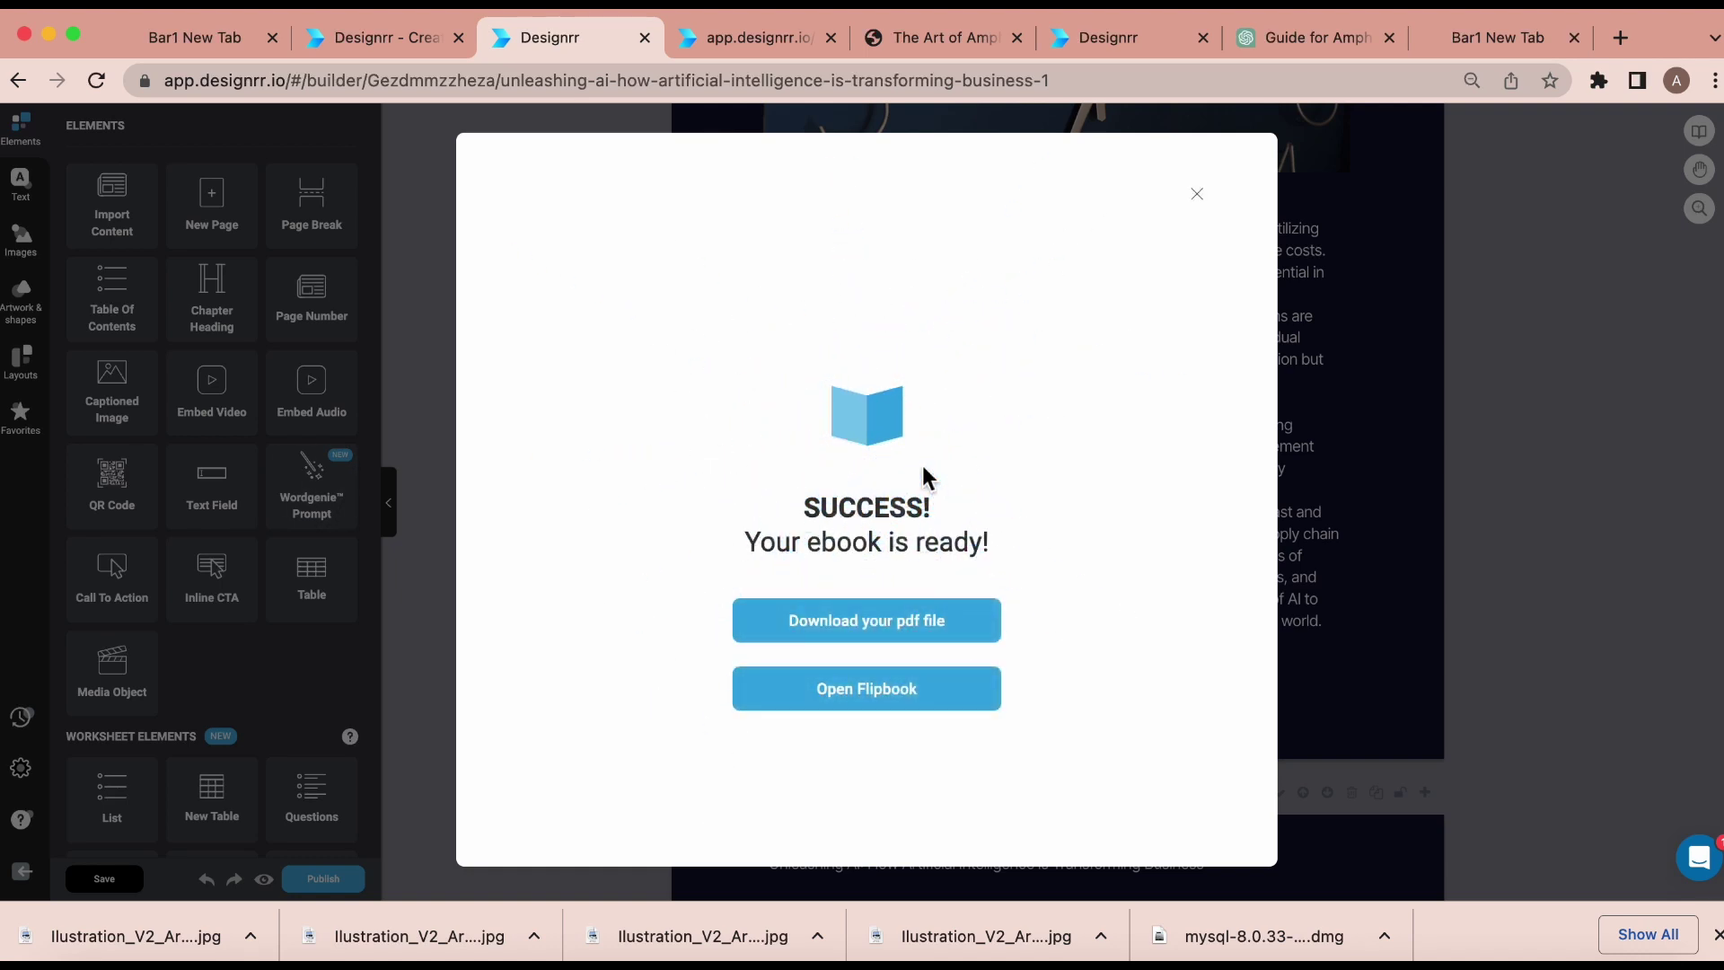
key(XF86AudioRaiseVolume)
key(XF86AudioRaiseVolume)
click(873, 633)
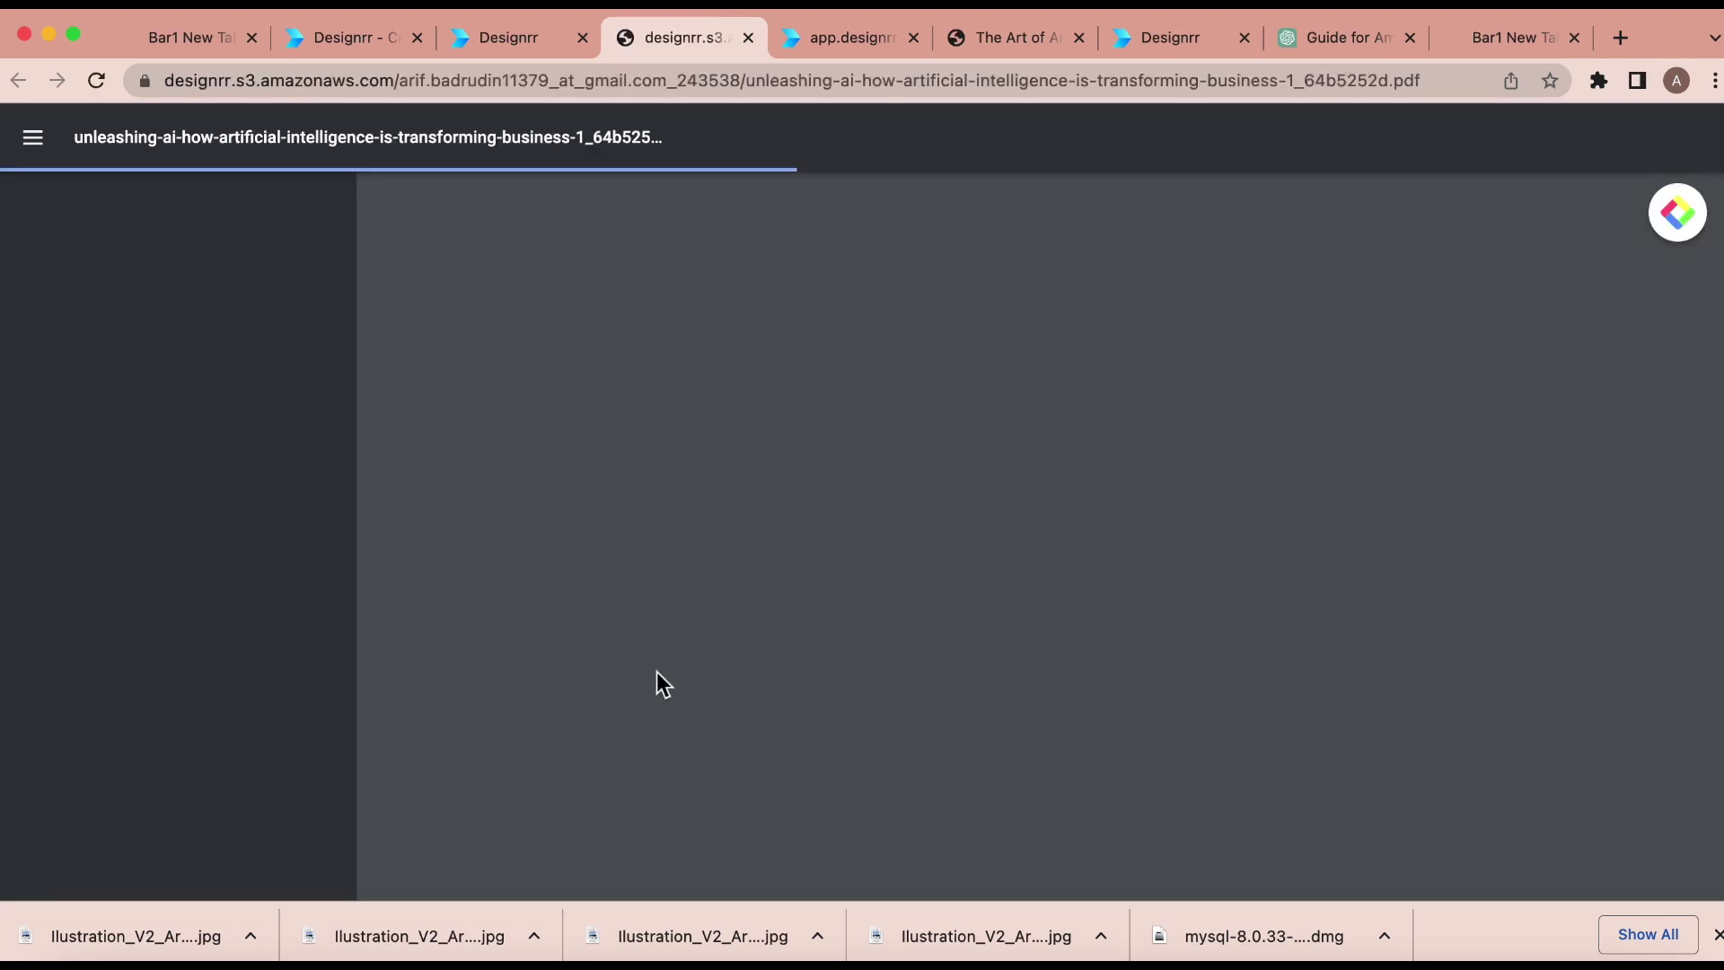
key(XF86AudioLowerVolume)
key(XF86AudioLowerVolume)
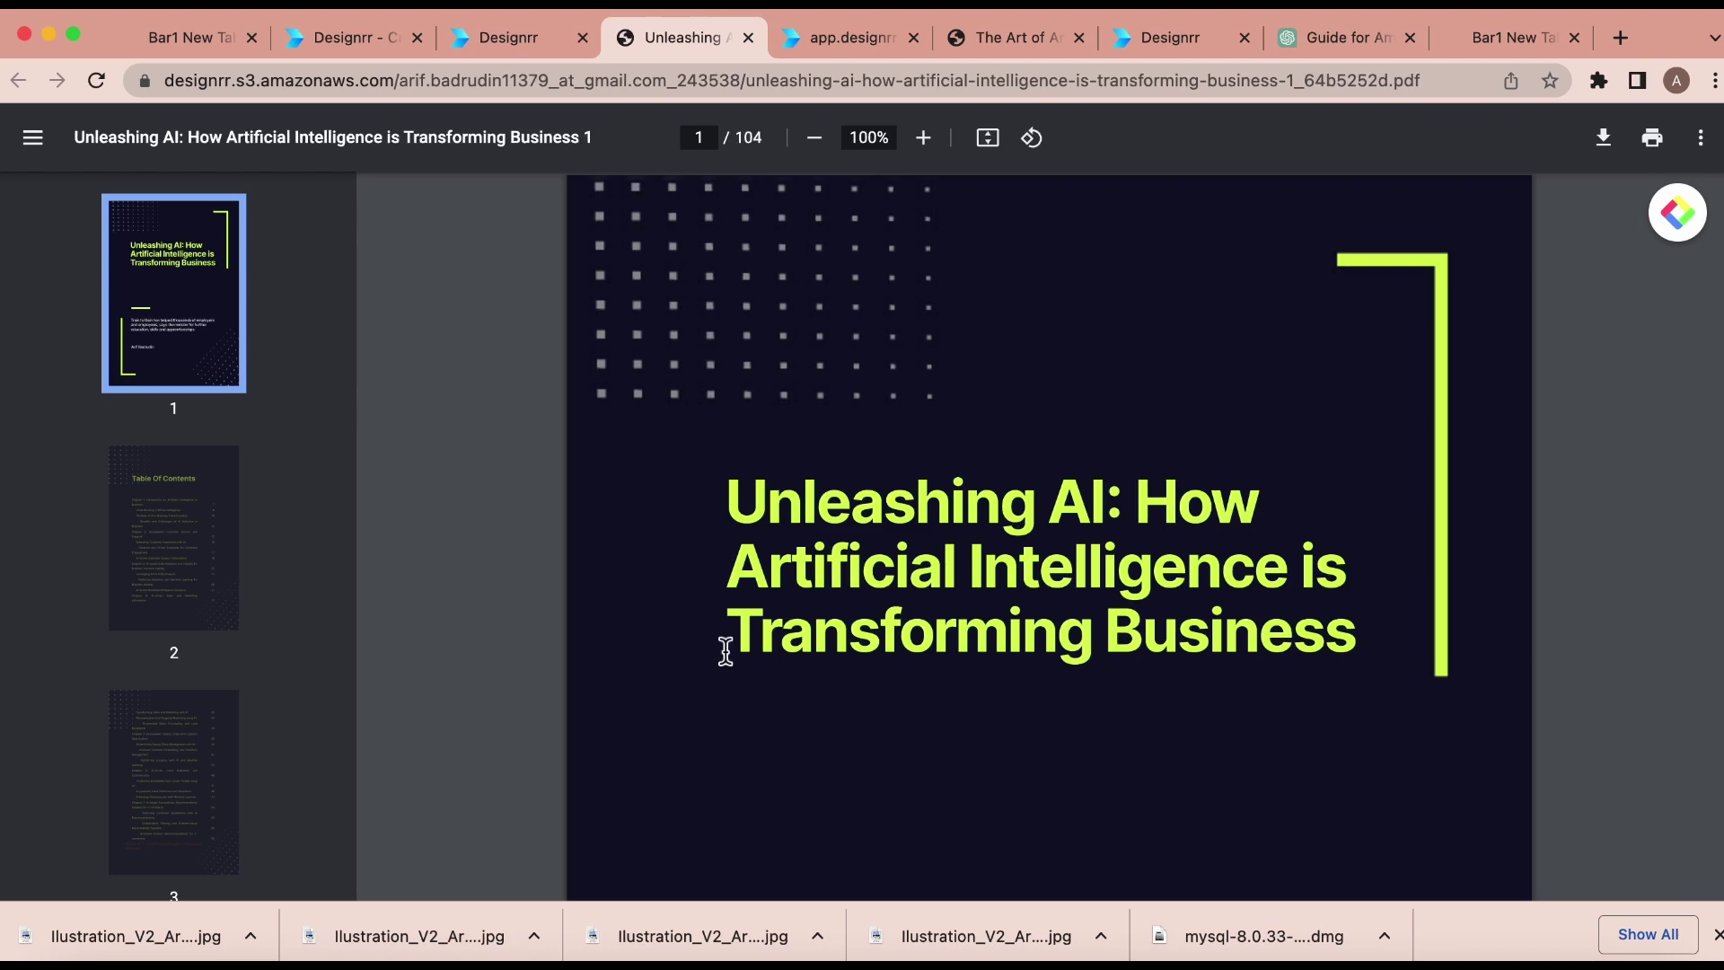
Examine the exported PDF's cover and table of contents pages for layout and entry colors.
key(XF86AudioRaiseVolume)
key(XF86AudioRaiseVolume)
scroll(897, 629, down, 7)
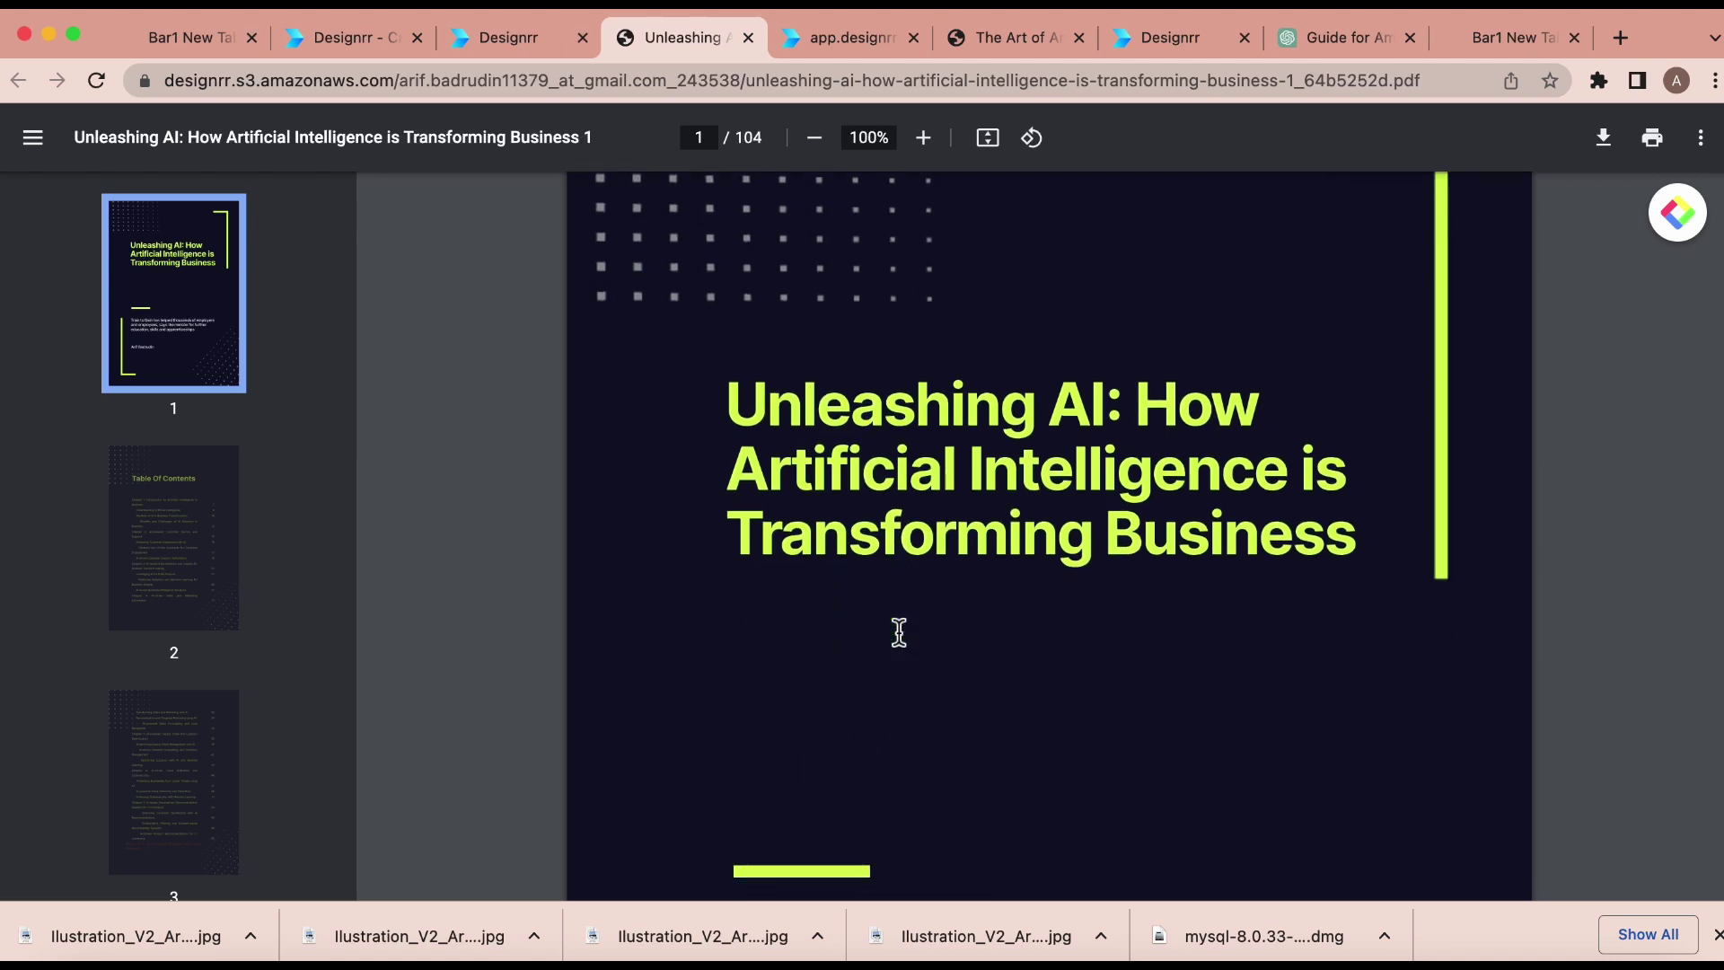
scroll(898, 632, down, 10)
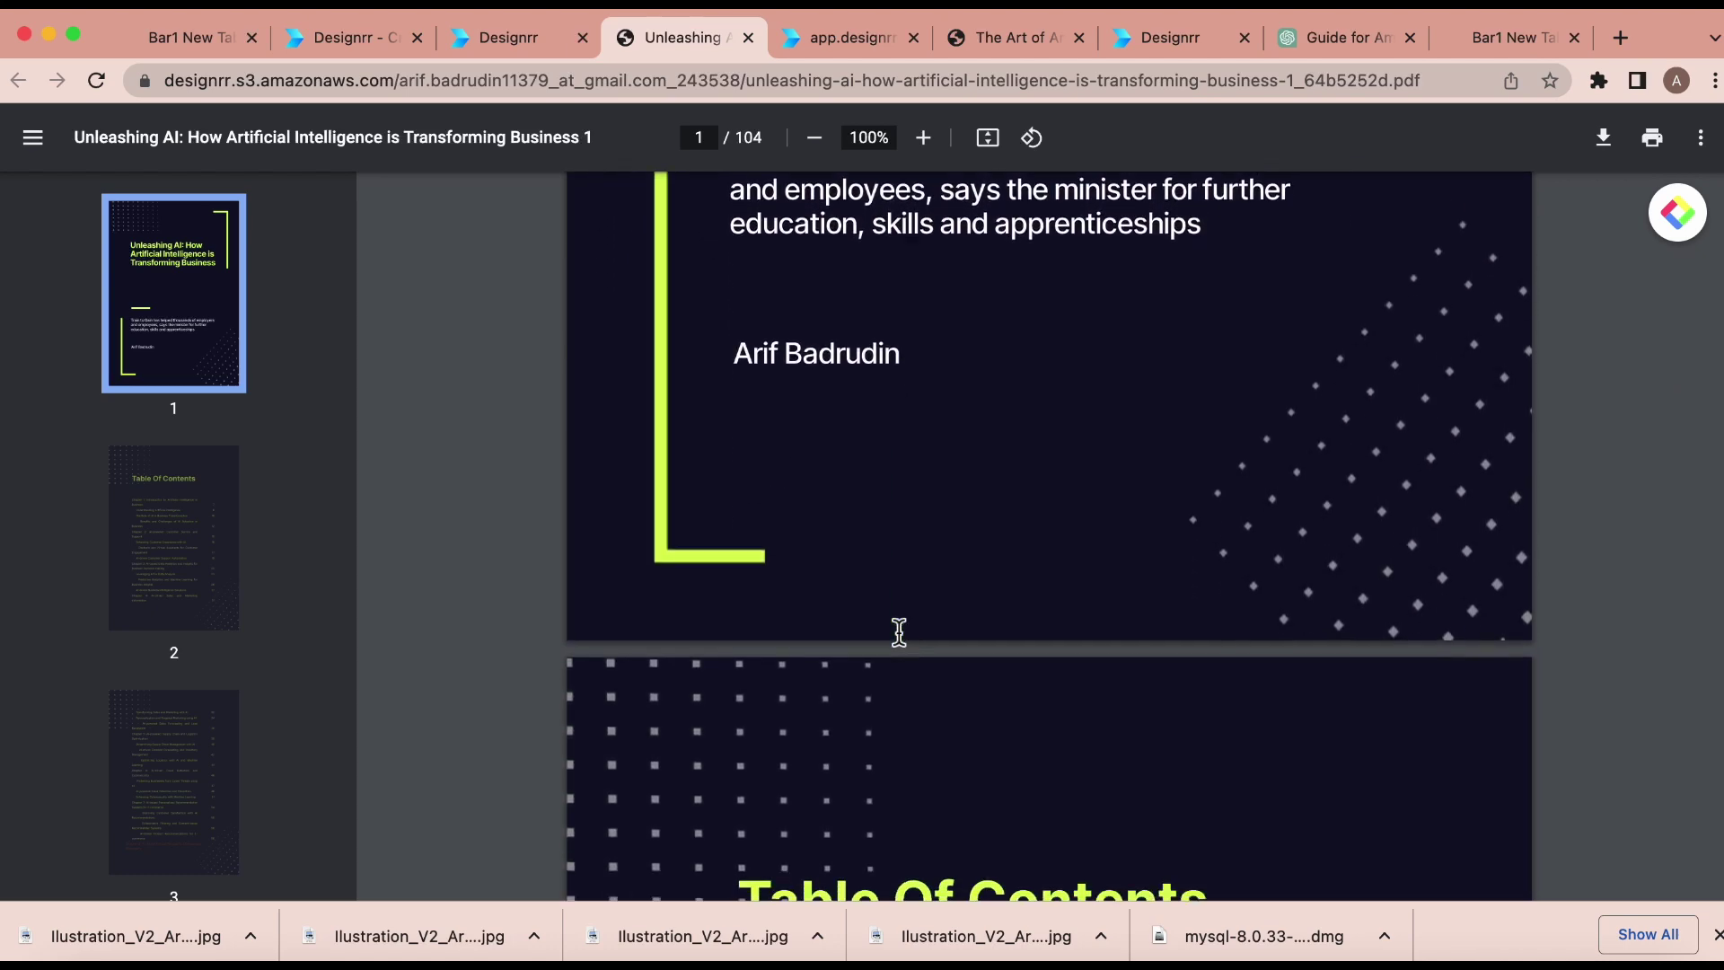
scroll(898, 631, down, 10)
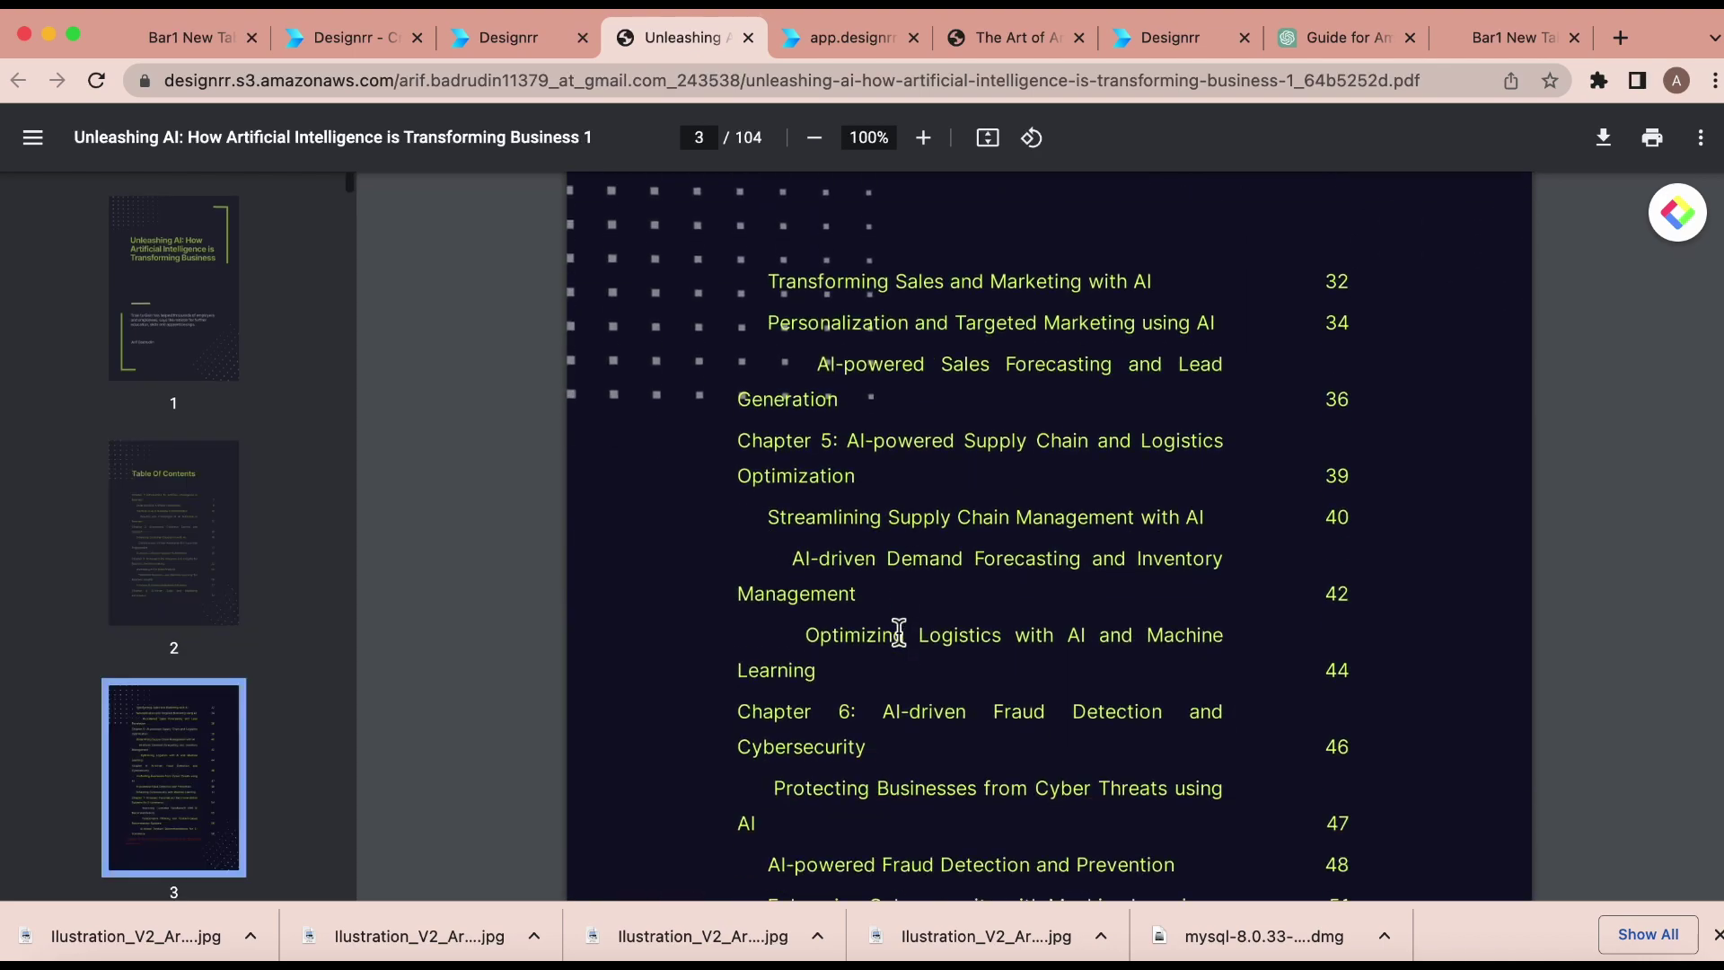
scroll(898, 633, down, 8)
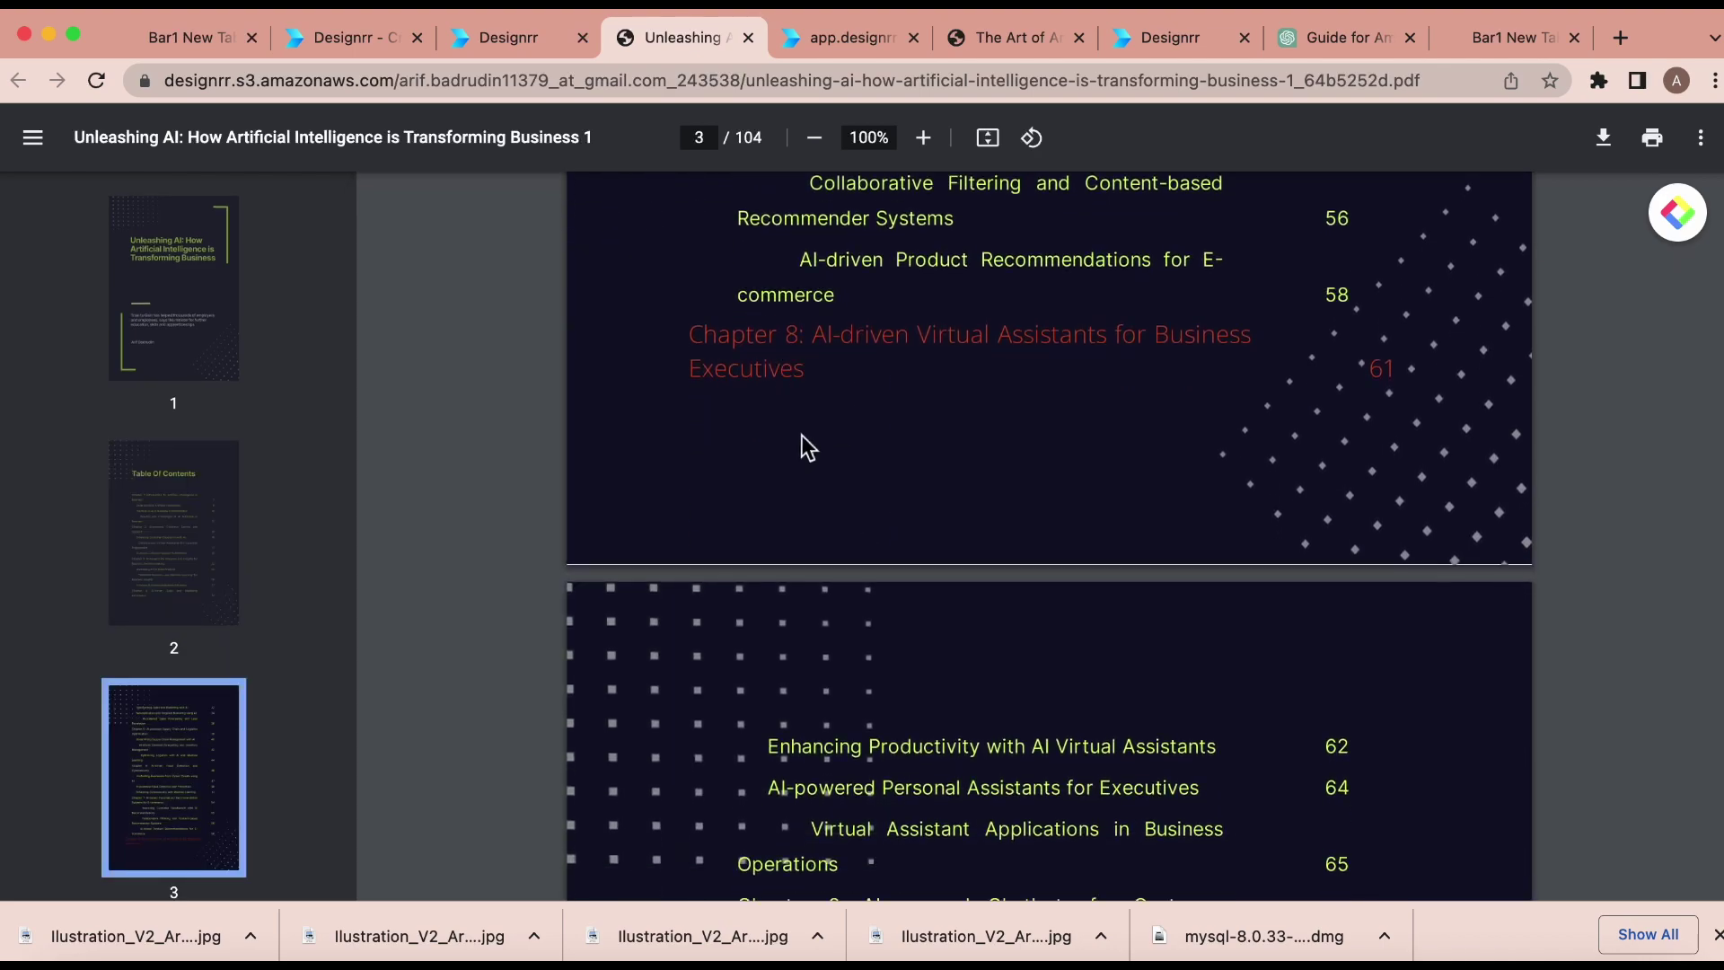
scroll(893, 662, down, 8)
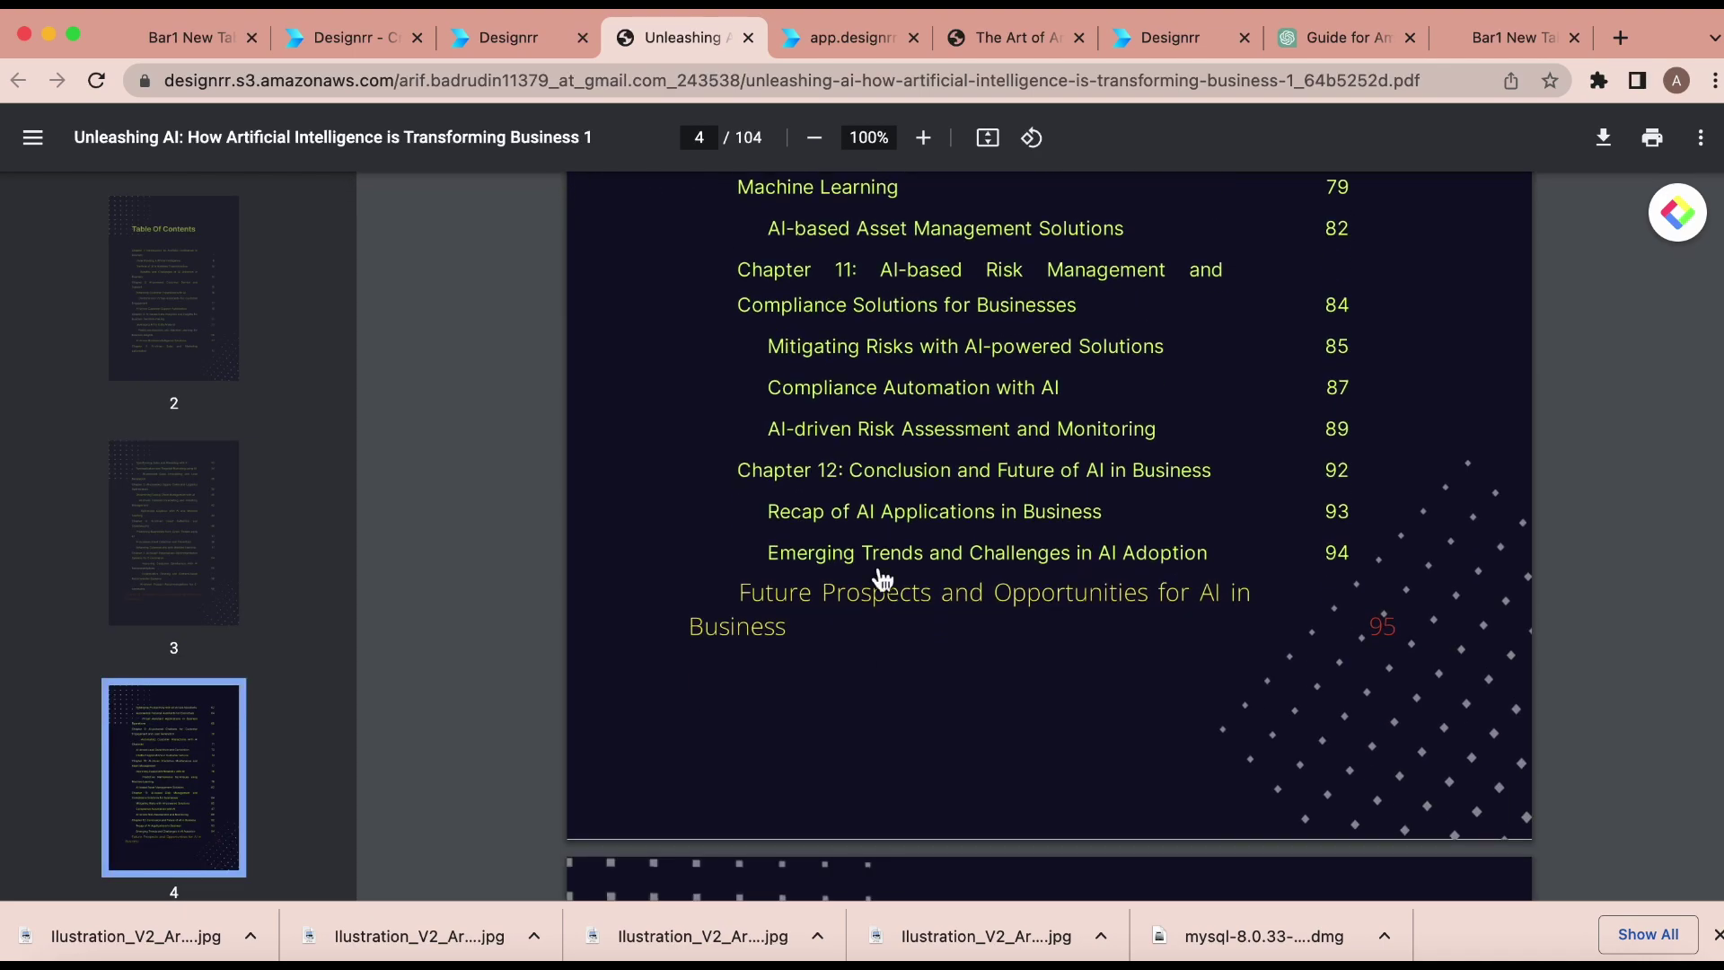
Follow the contents link to "Mitigating Risks with AI-powered Solutions" and check the layout of PDF pages 86 and 87.
click(873, 353)
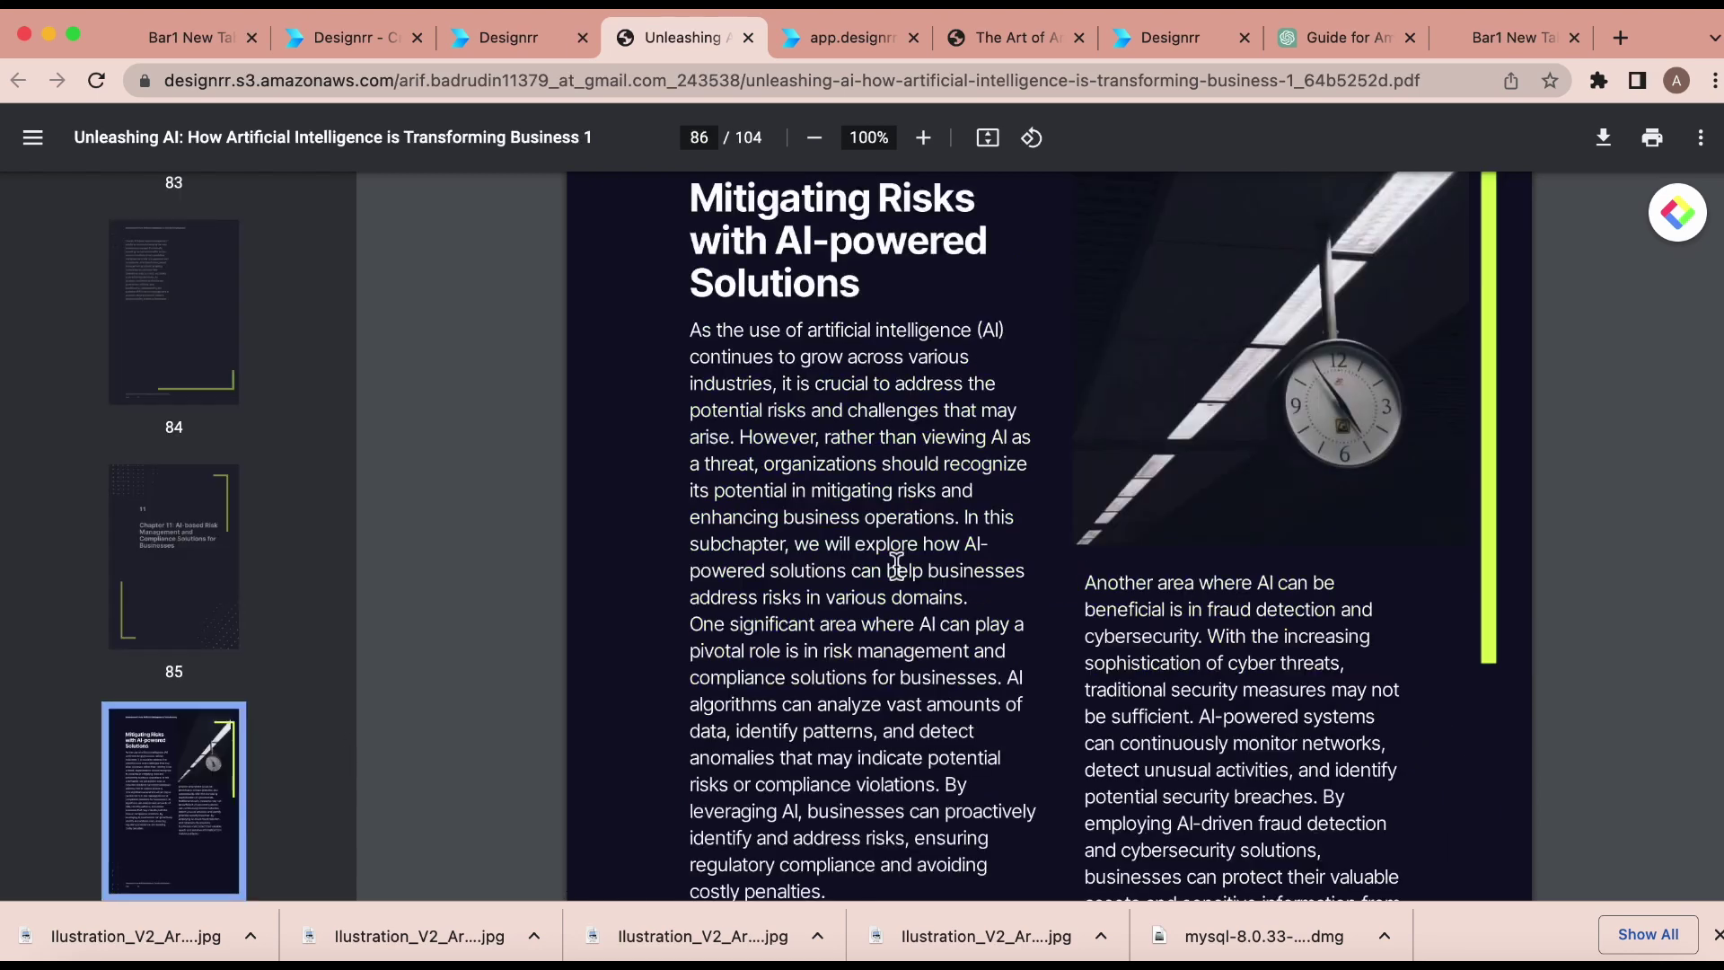
scroll(897, 564, down, 4)
scroll(896, 564, up, 7)
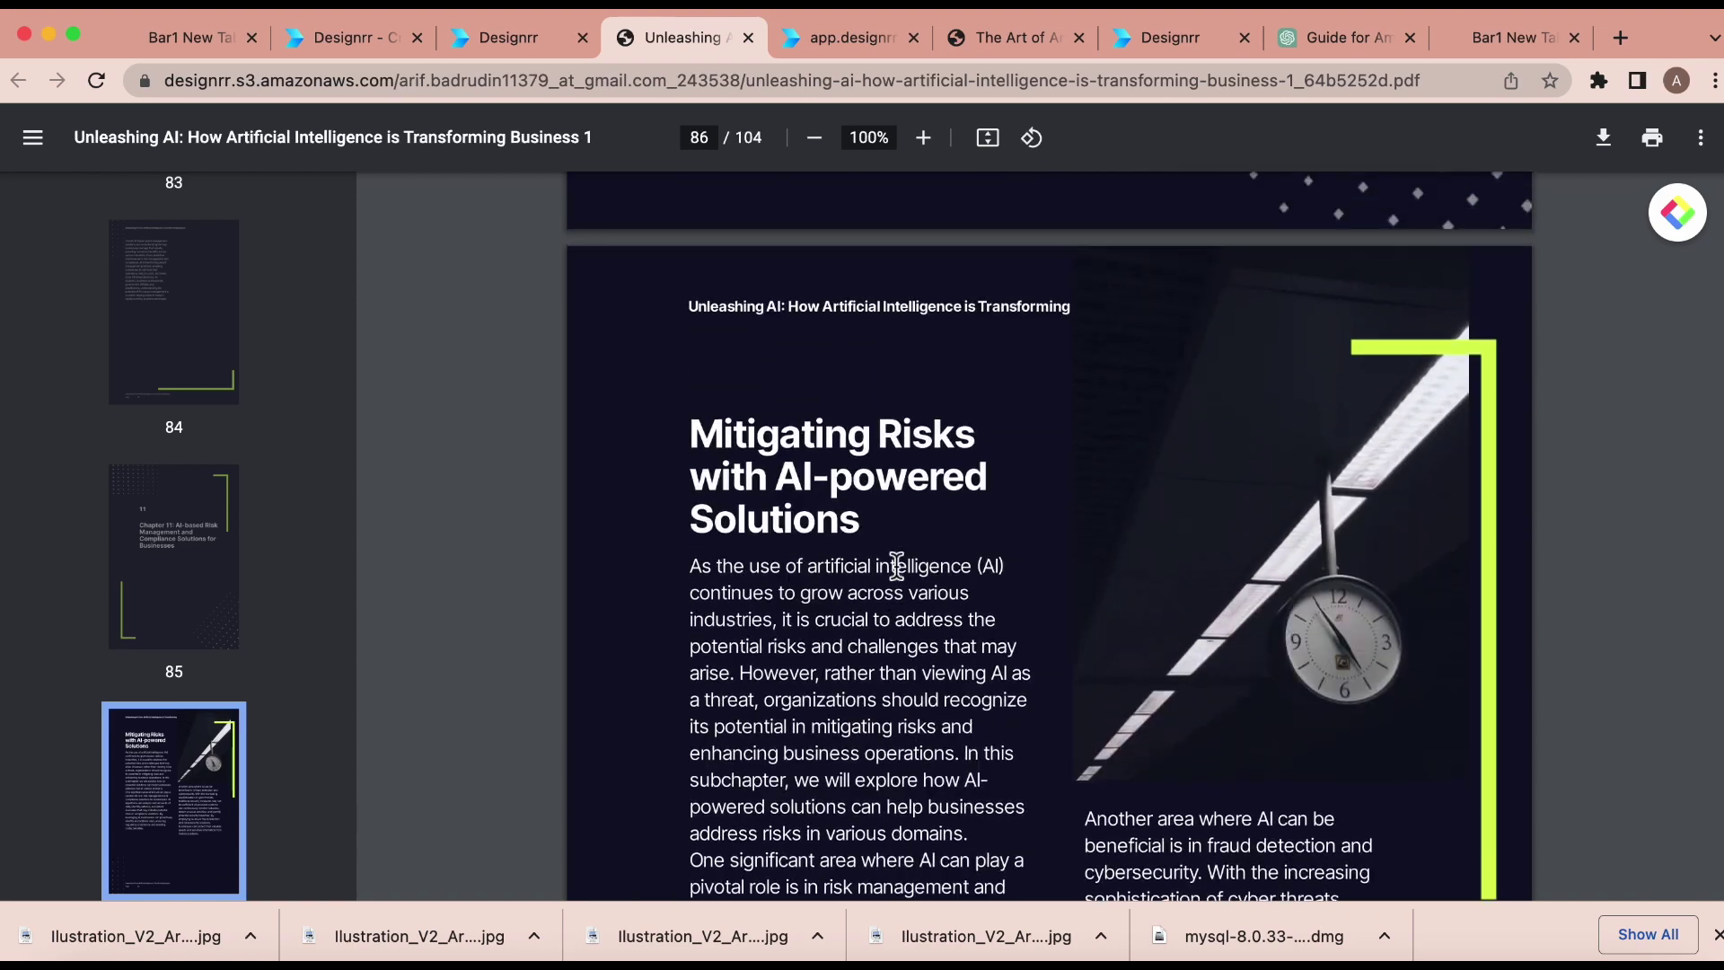
scroll(896, 566, down, 20)
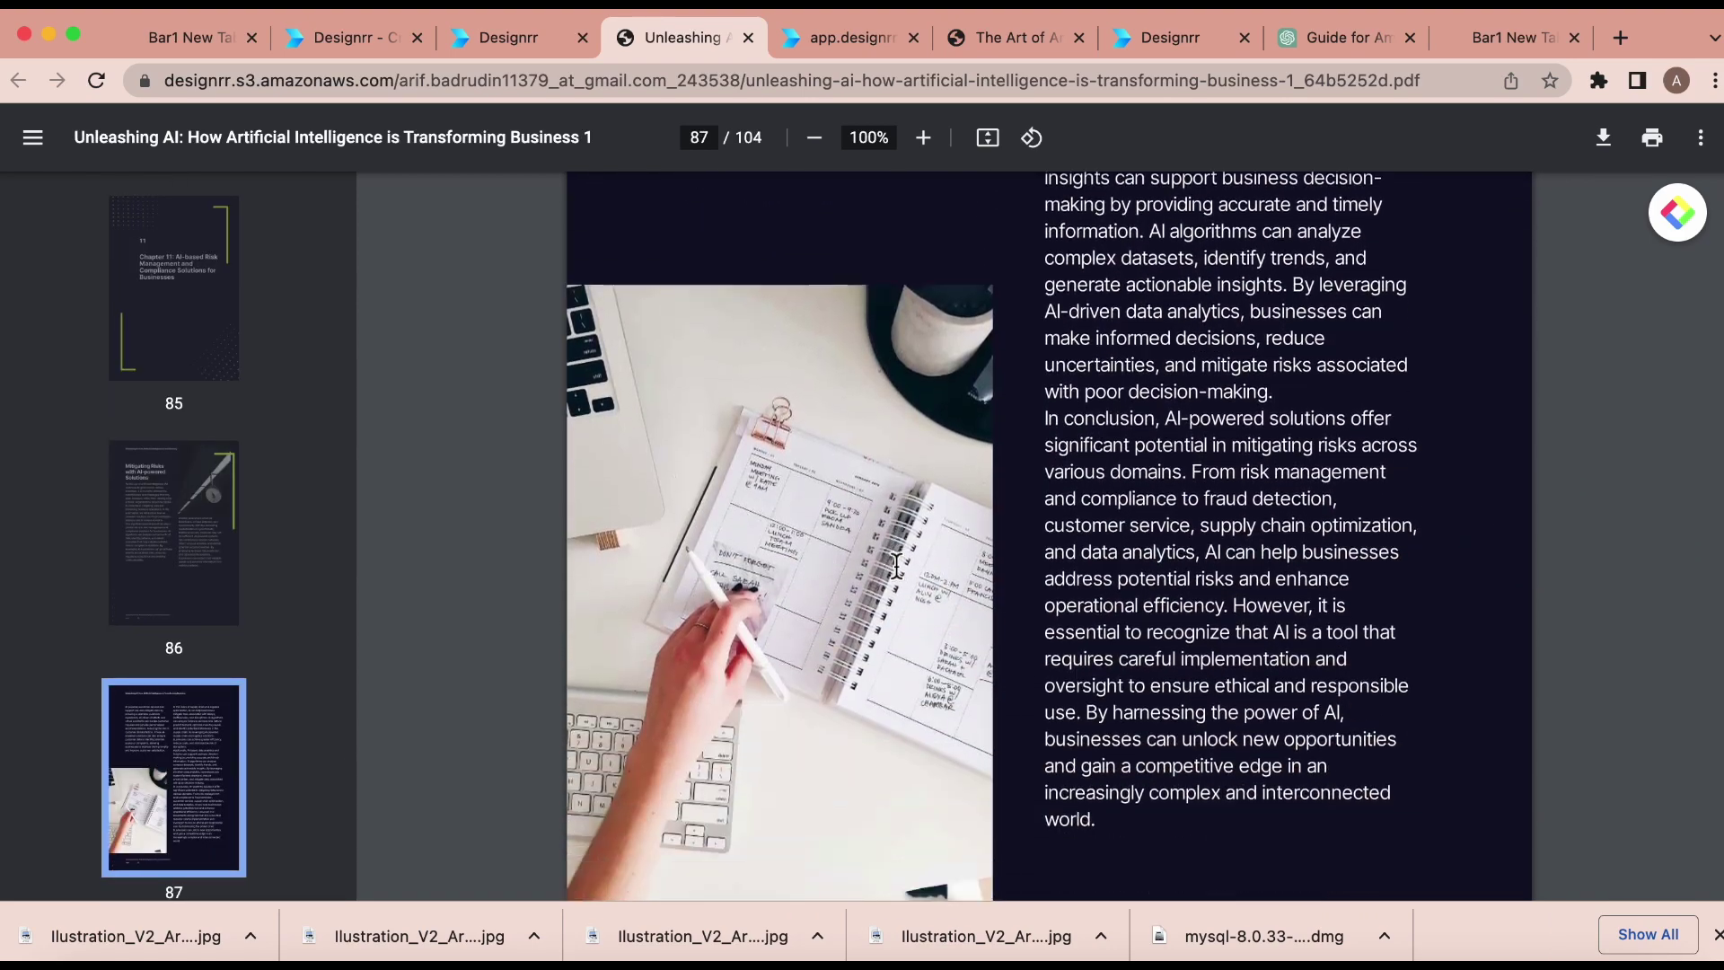
Return to the Table Of Contents on PDF page 2 and inspect the pages leading up to the Chapter 1 title page.
scroll(185, 454, up, 20)
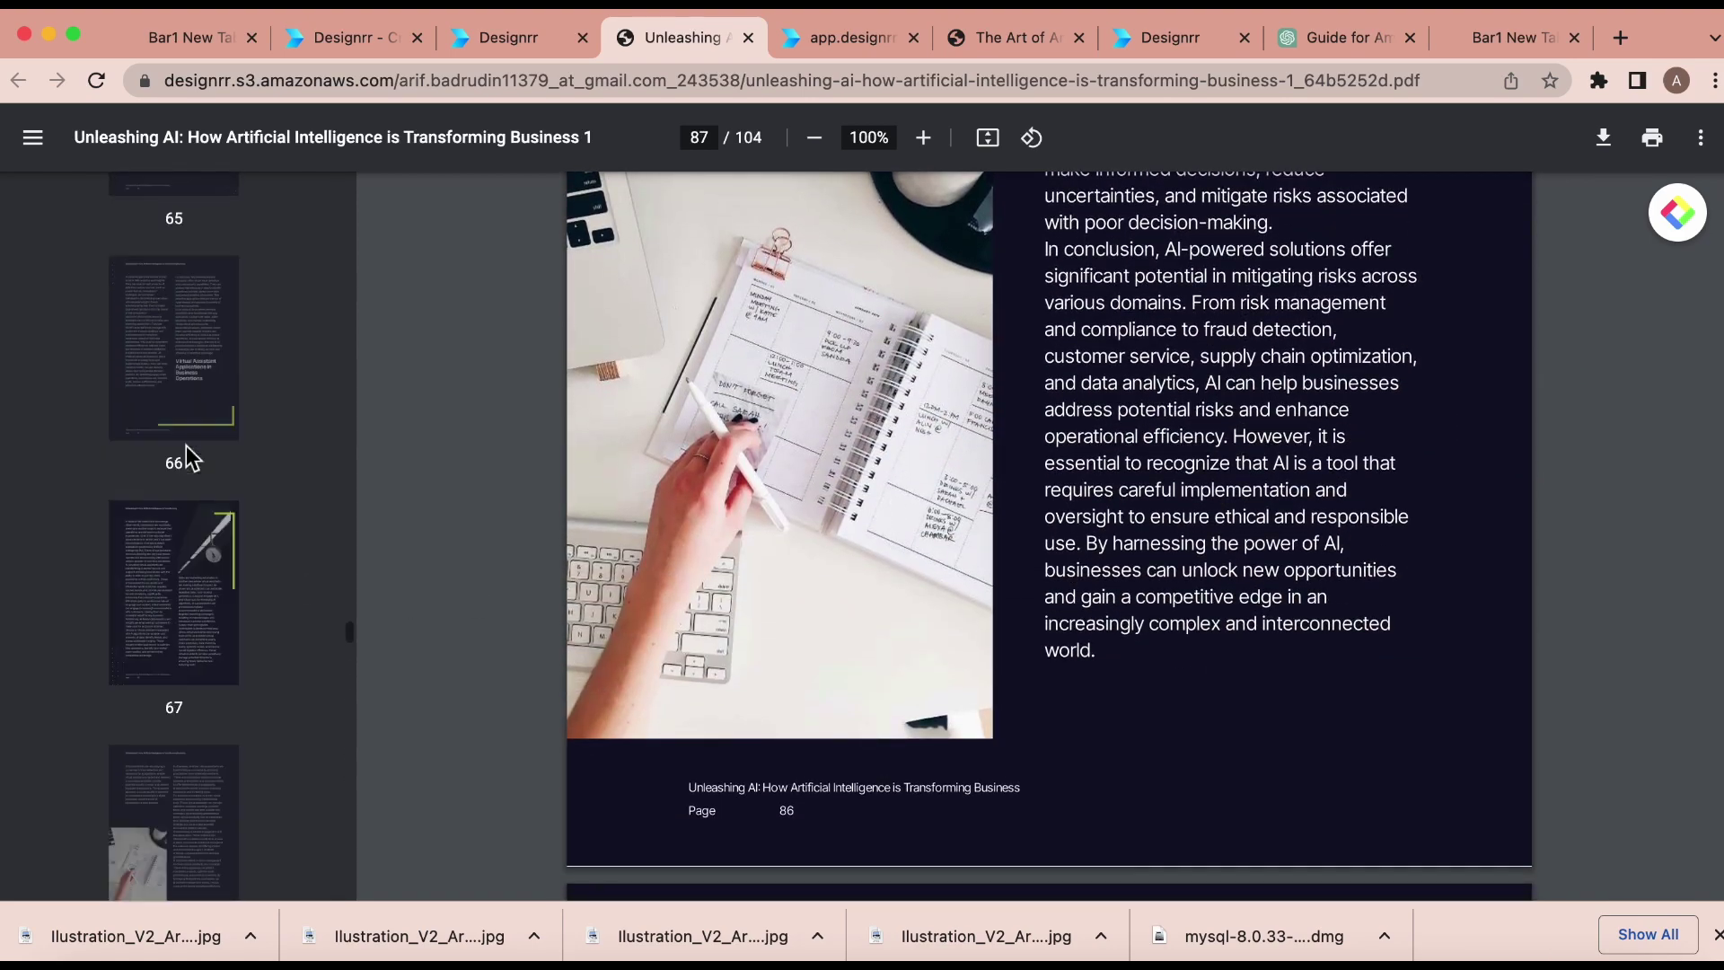
scroll(185, 453, up, 20)
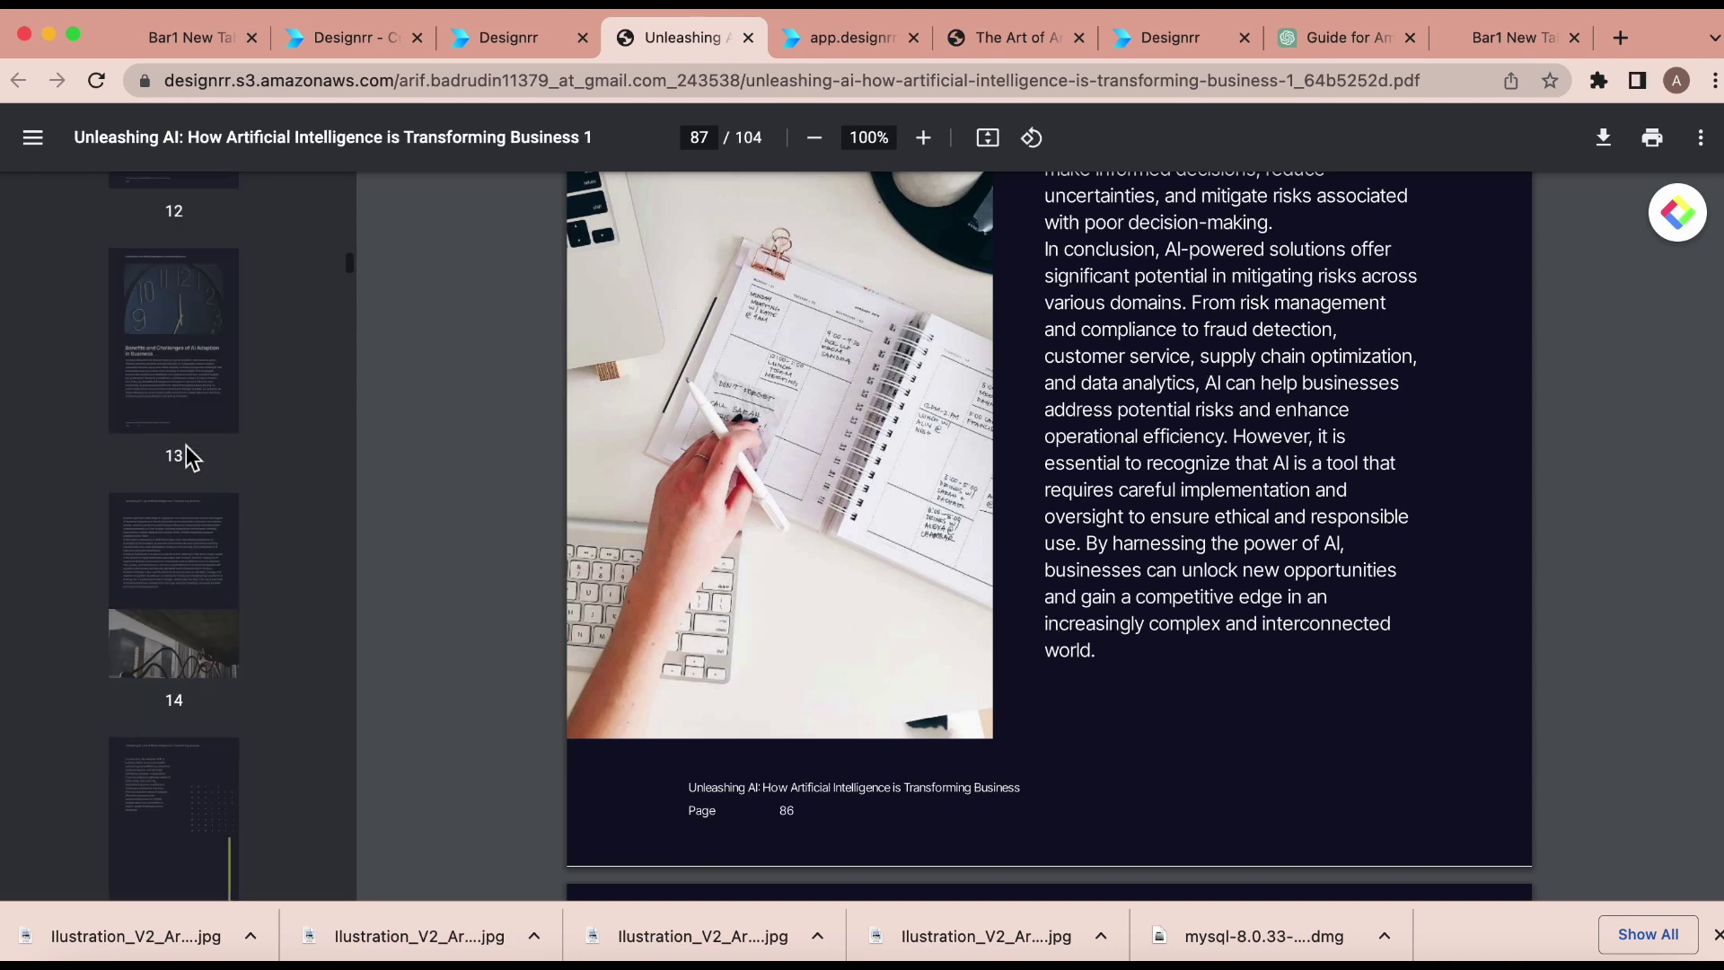
scroll(192, 458, up, 10)
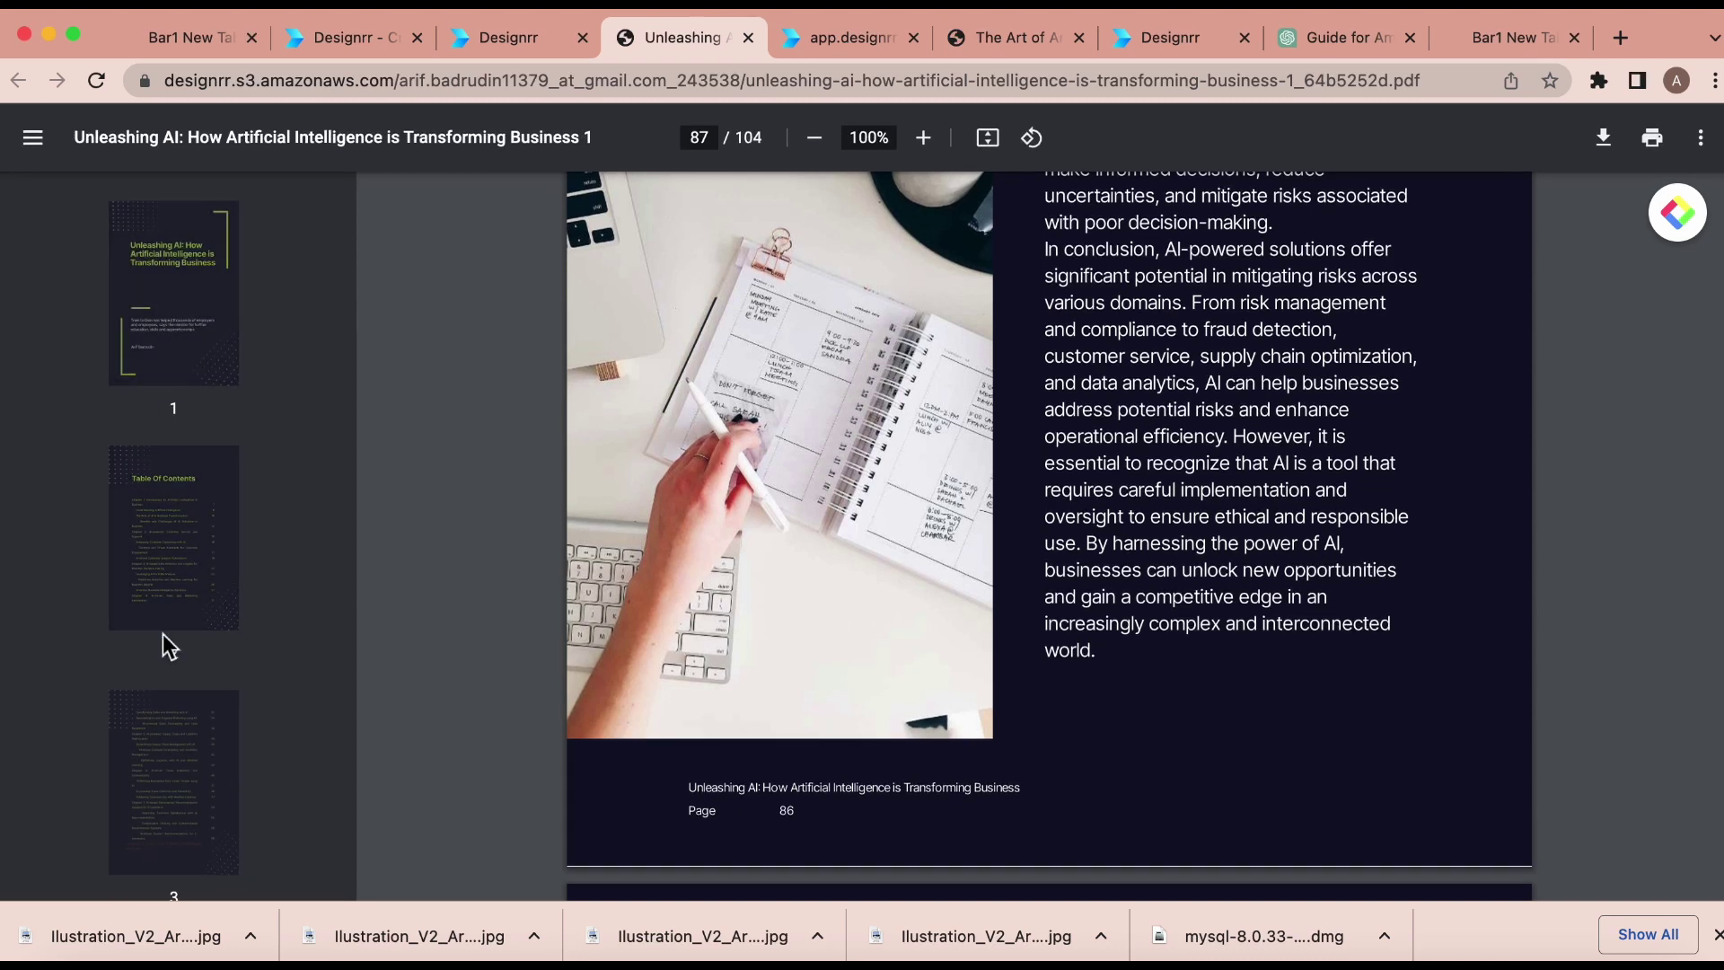
click(178, 577)
scroll(1146, 608, down, 20)
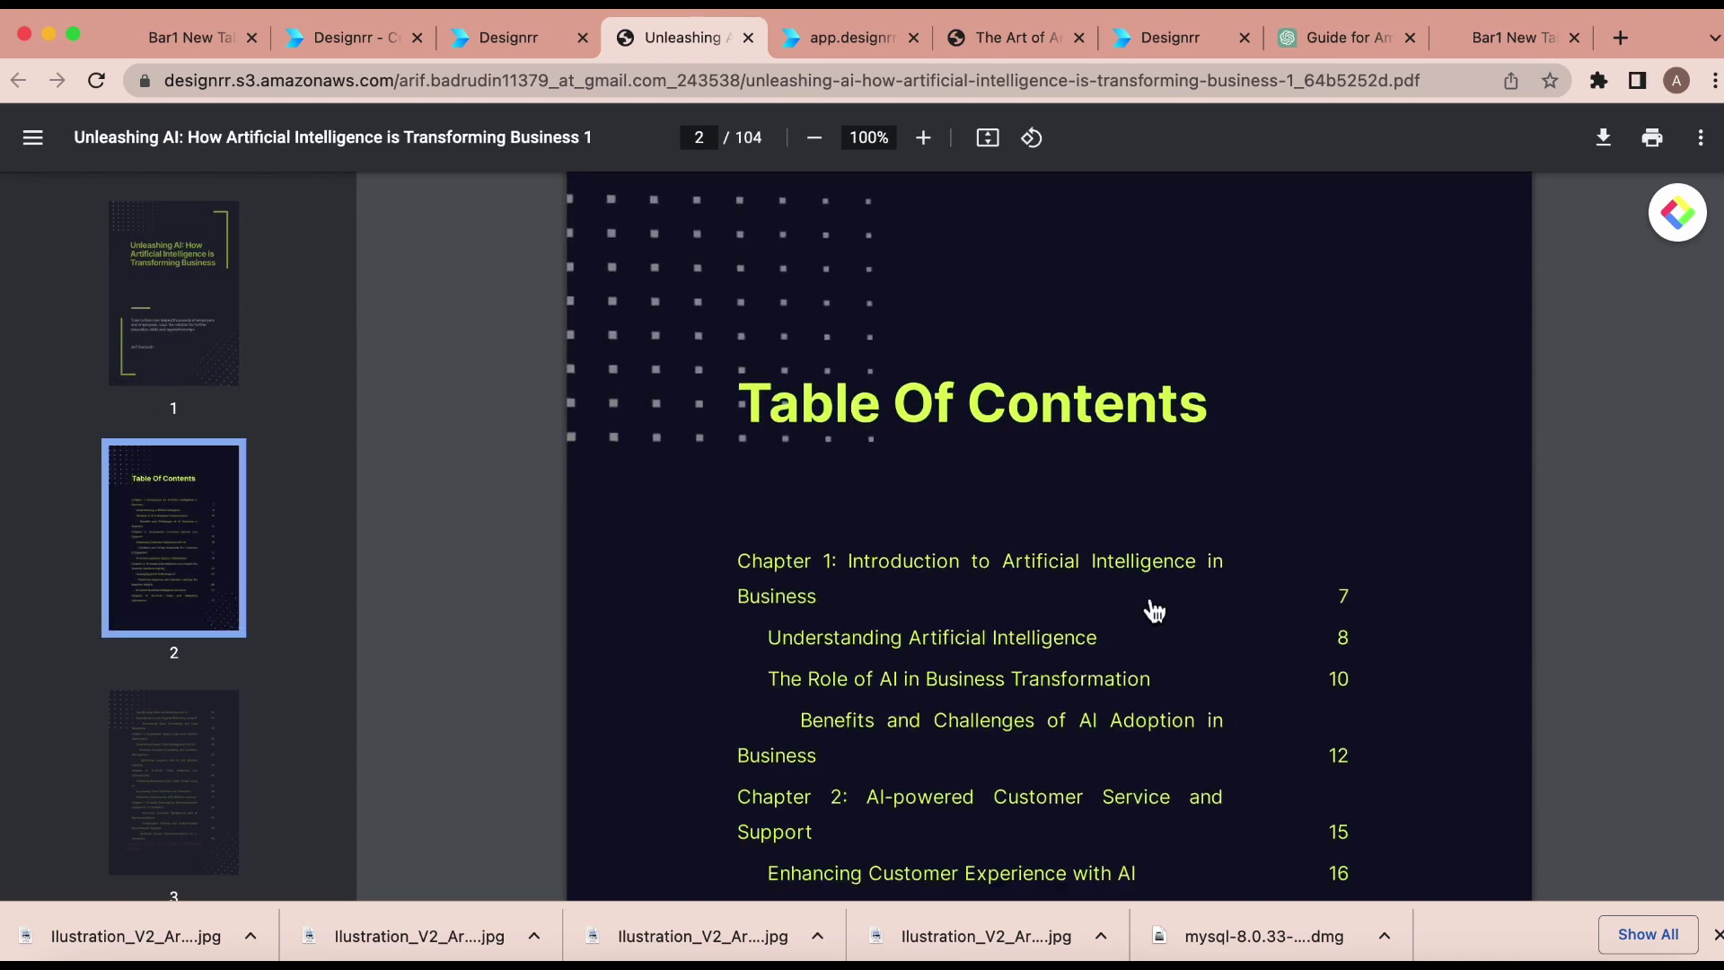
scroll(1151, 618, down, 20)
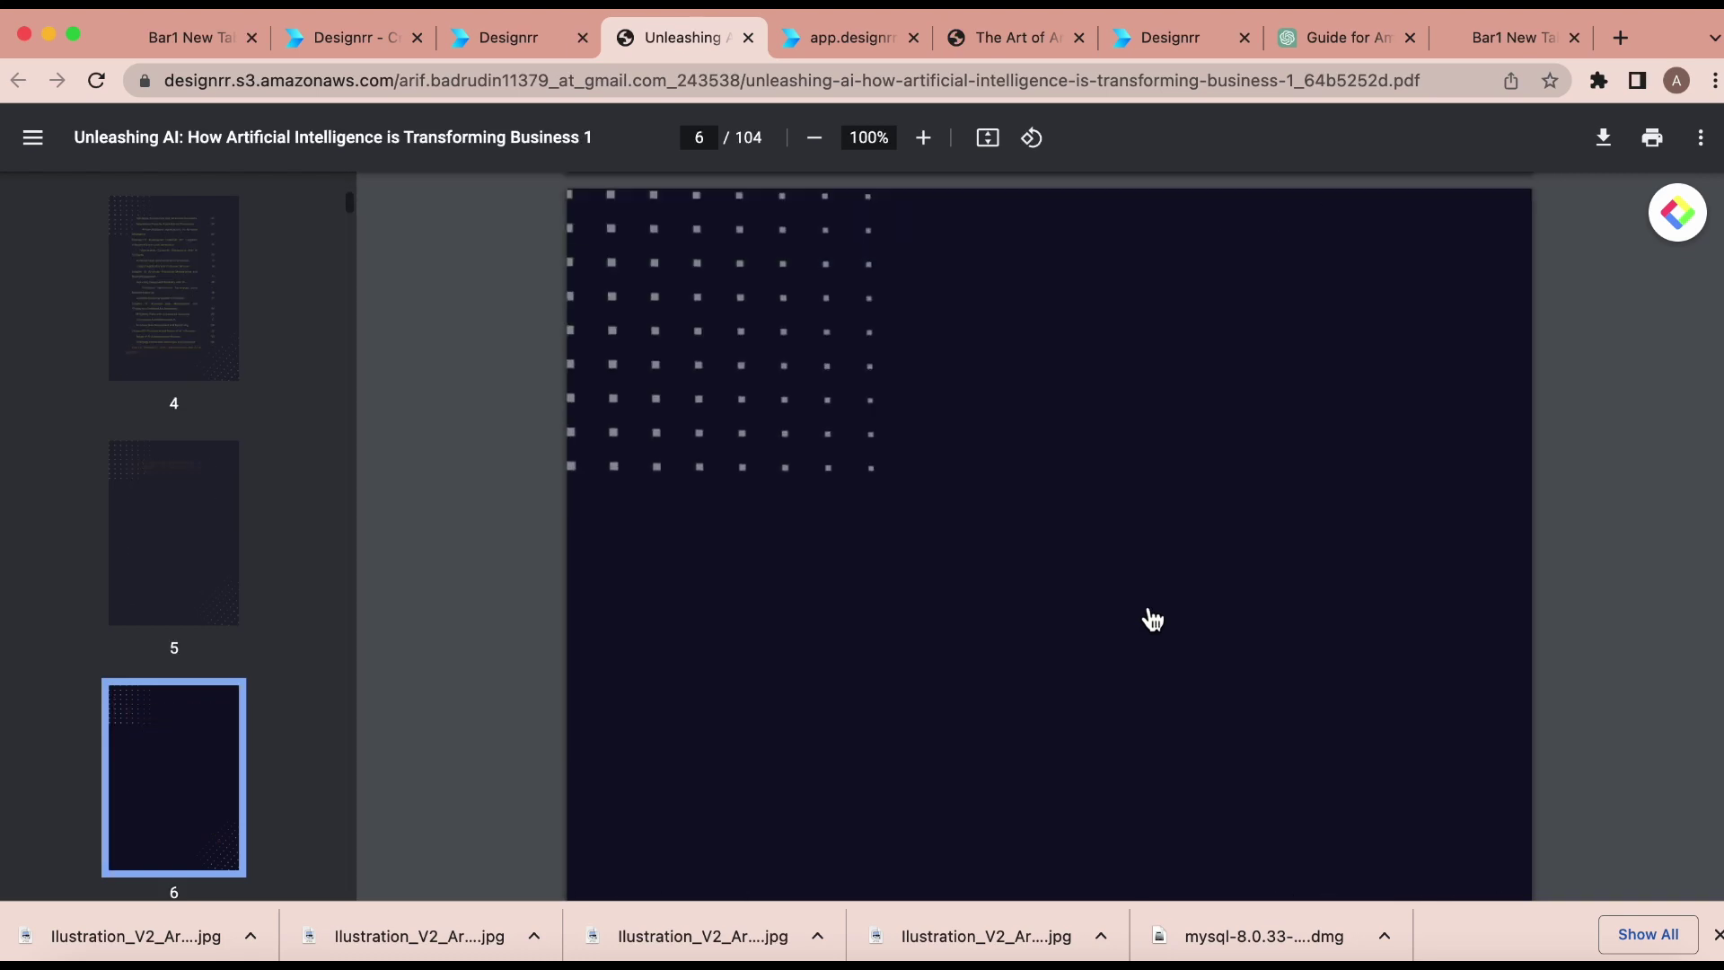
scroll(1153, 619, down, 5)
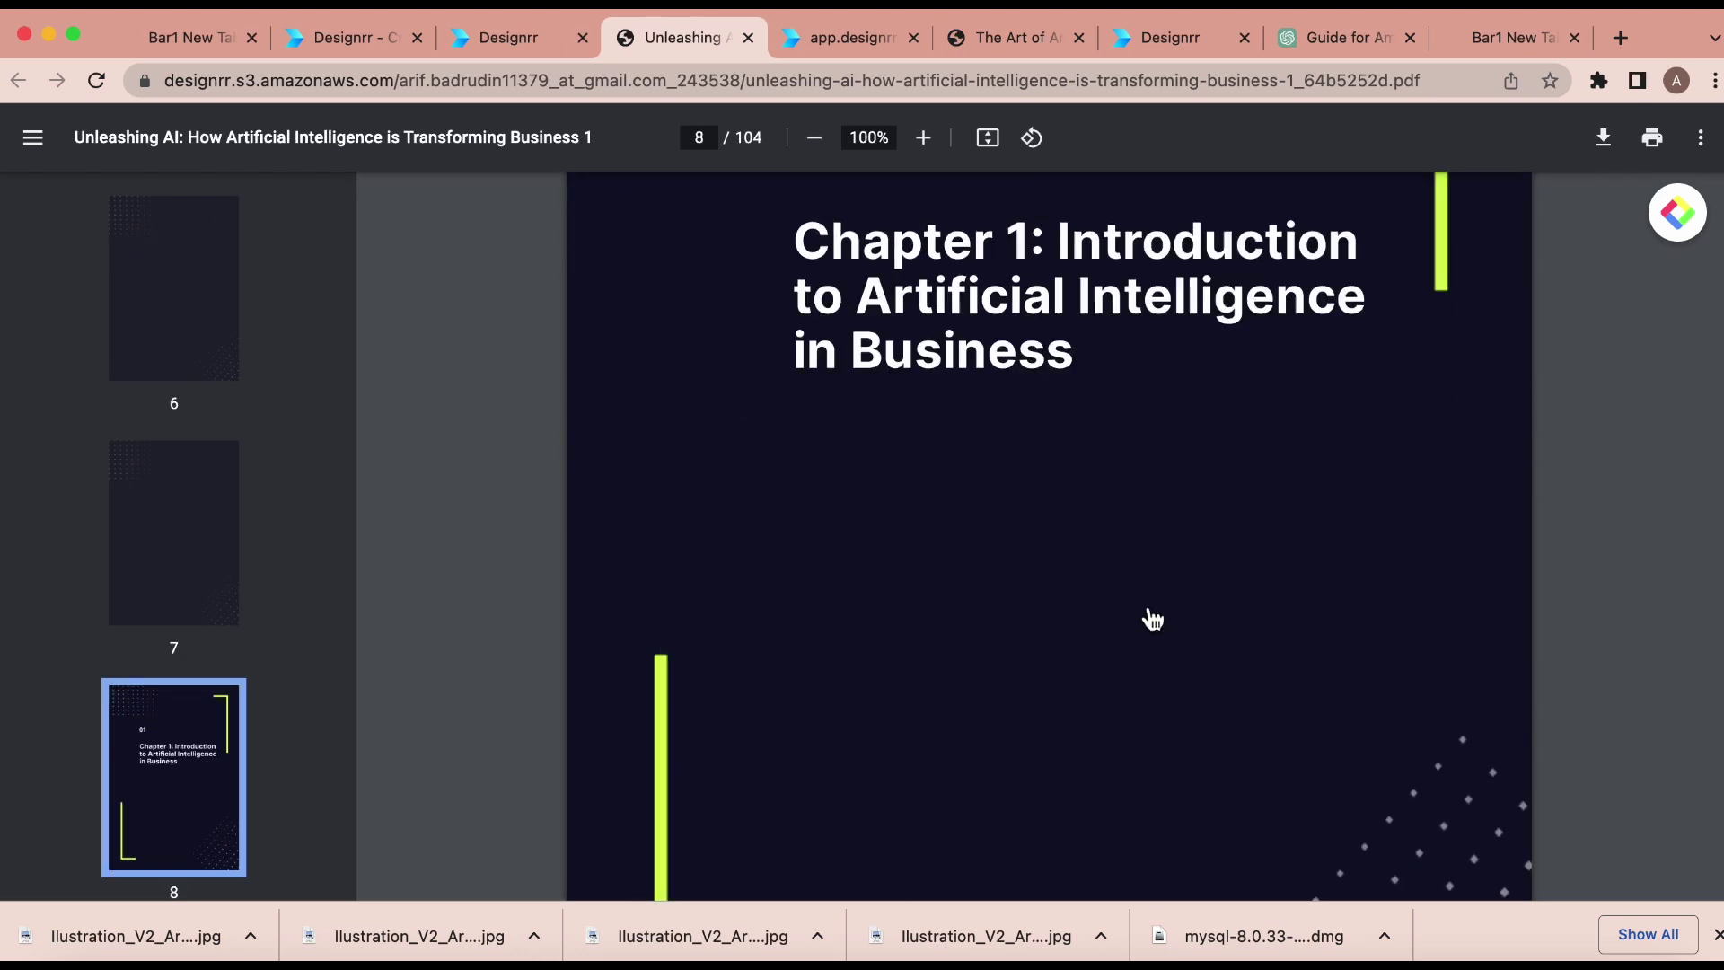
scroll(1153, 619, up, 12)
scroll(1153, 619, up, 15)
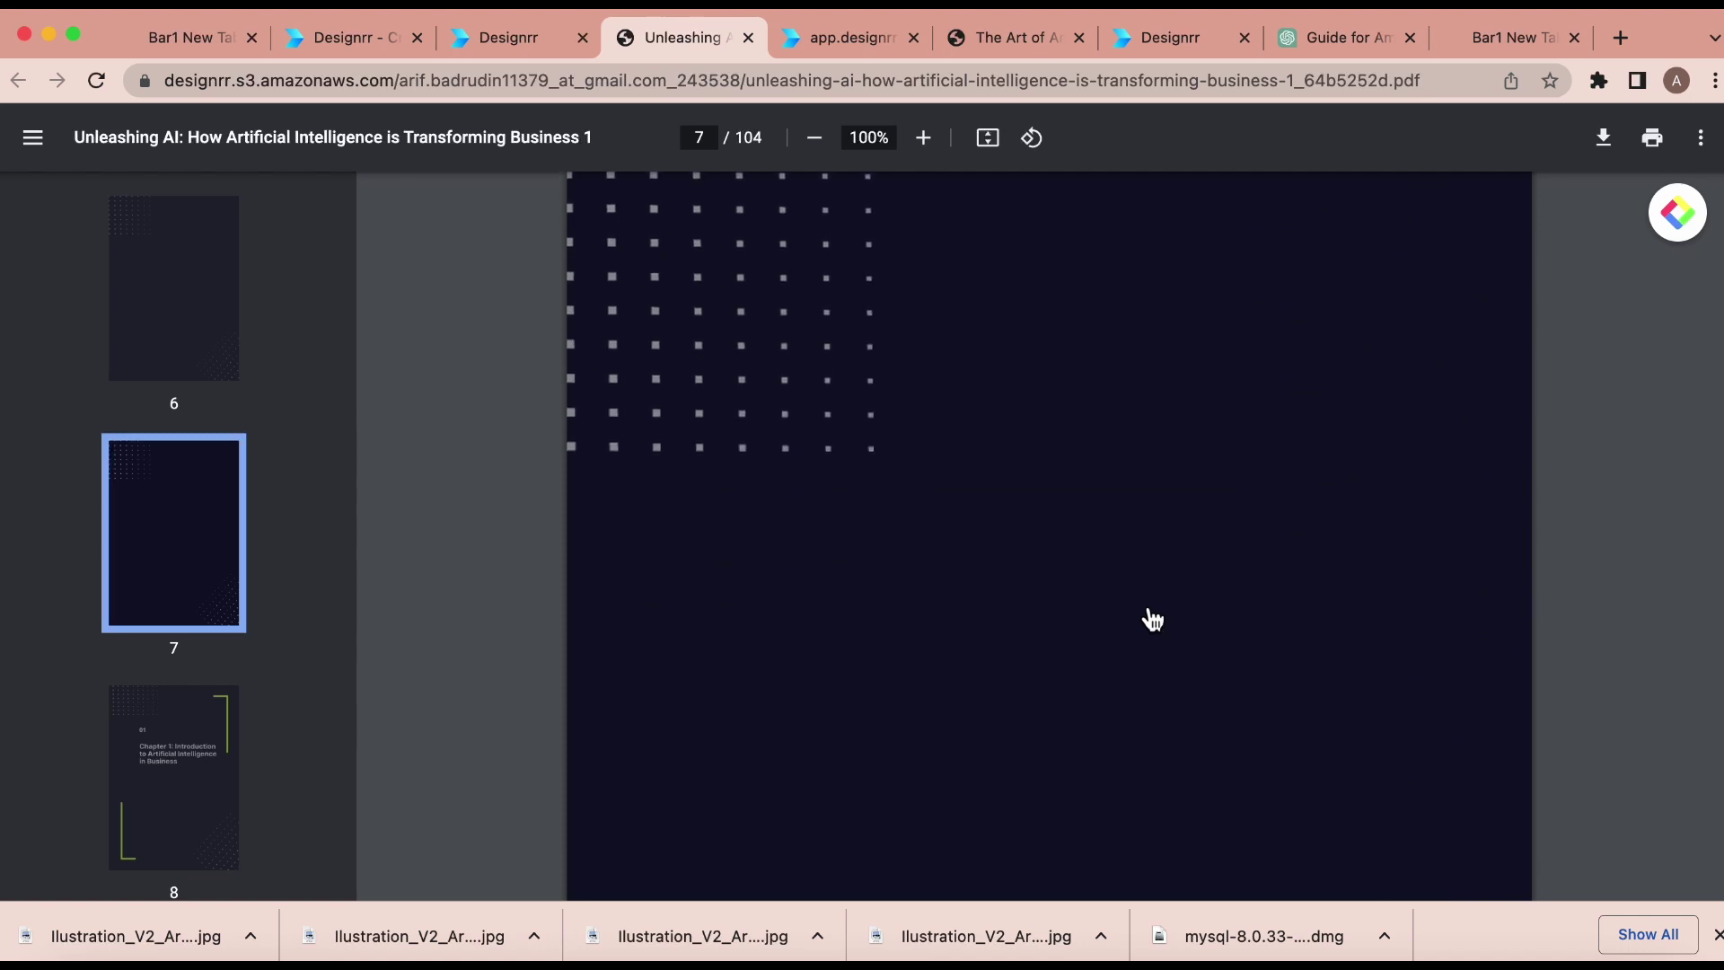
scroll(1153, 619, up, 12)
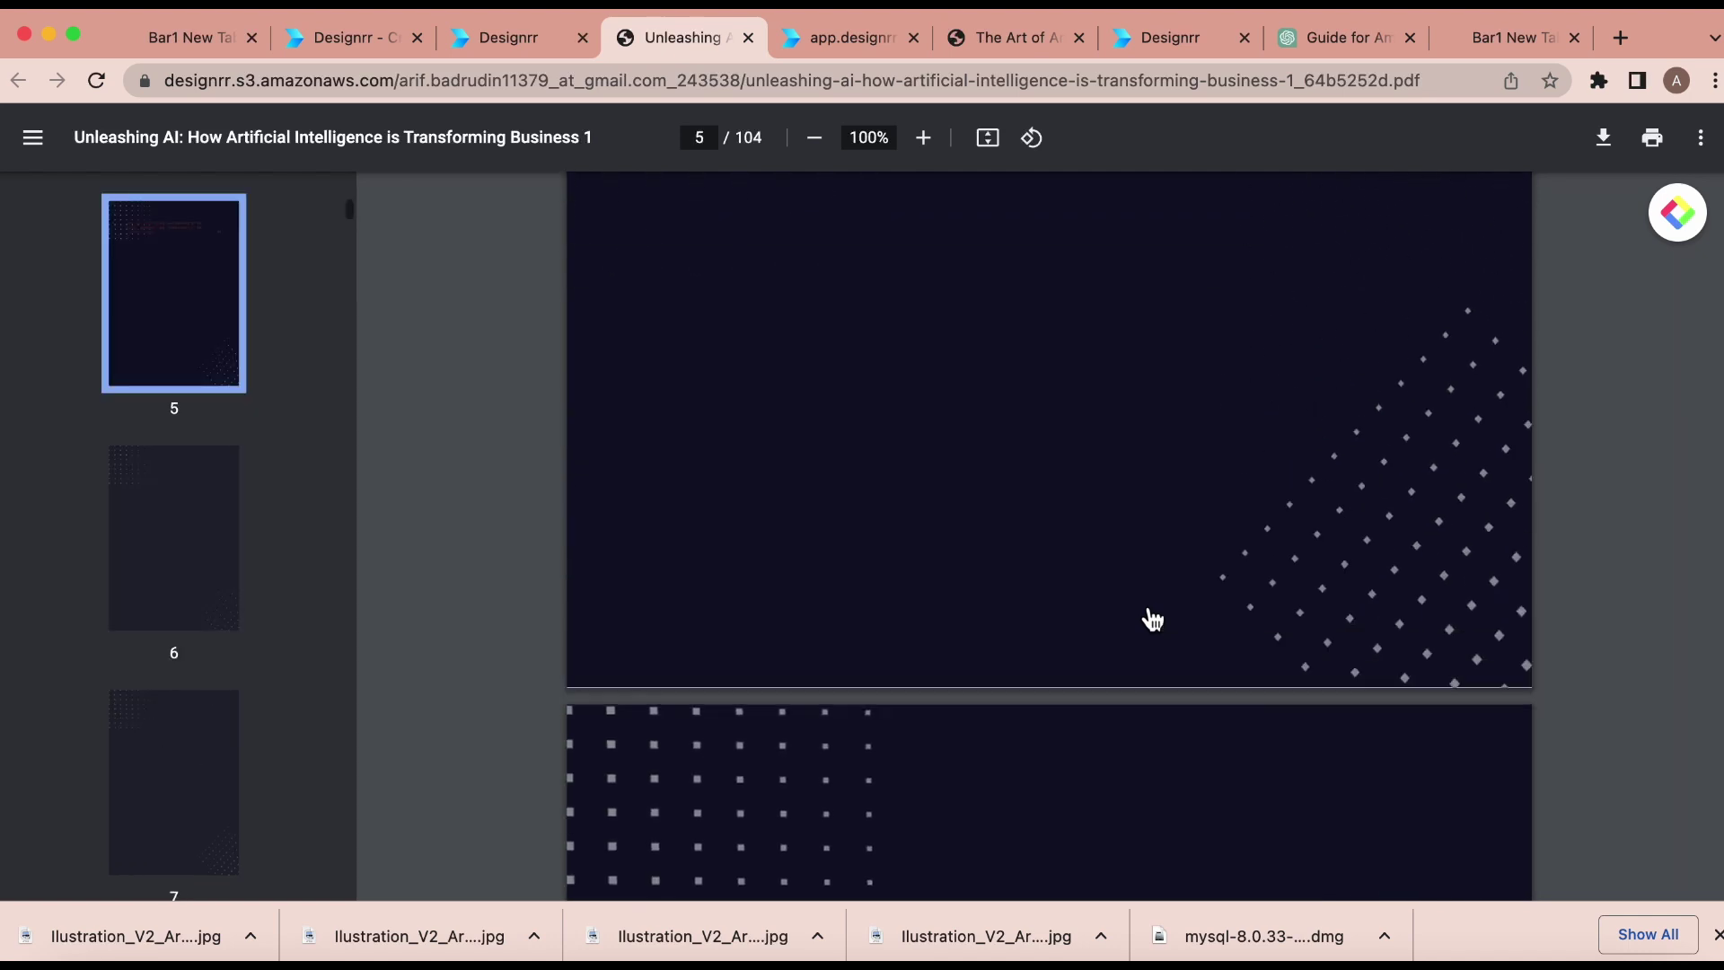
Review the Chapter 1 pages of the PDF through page 14, checking images, text columns and page footers.
scroll(1153, 620, down, 20)
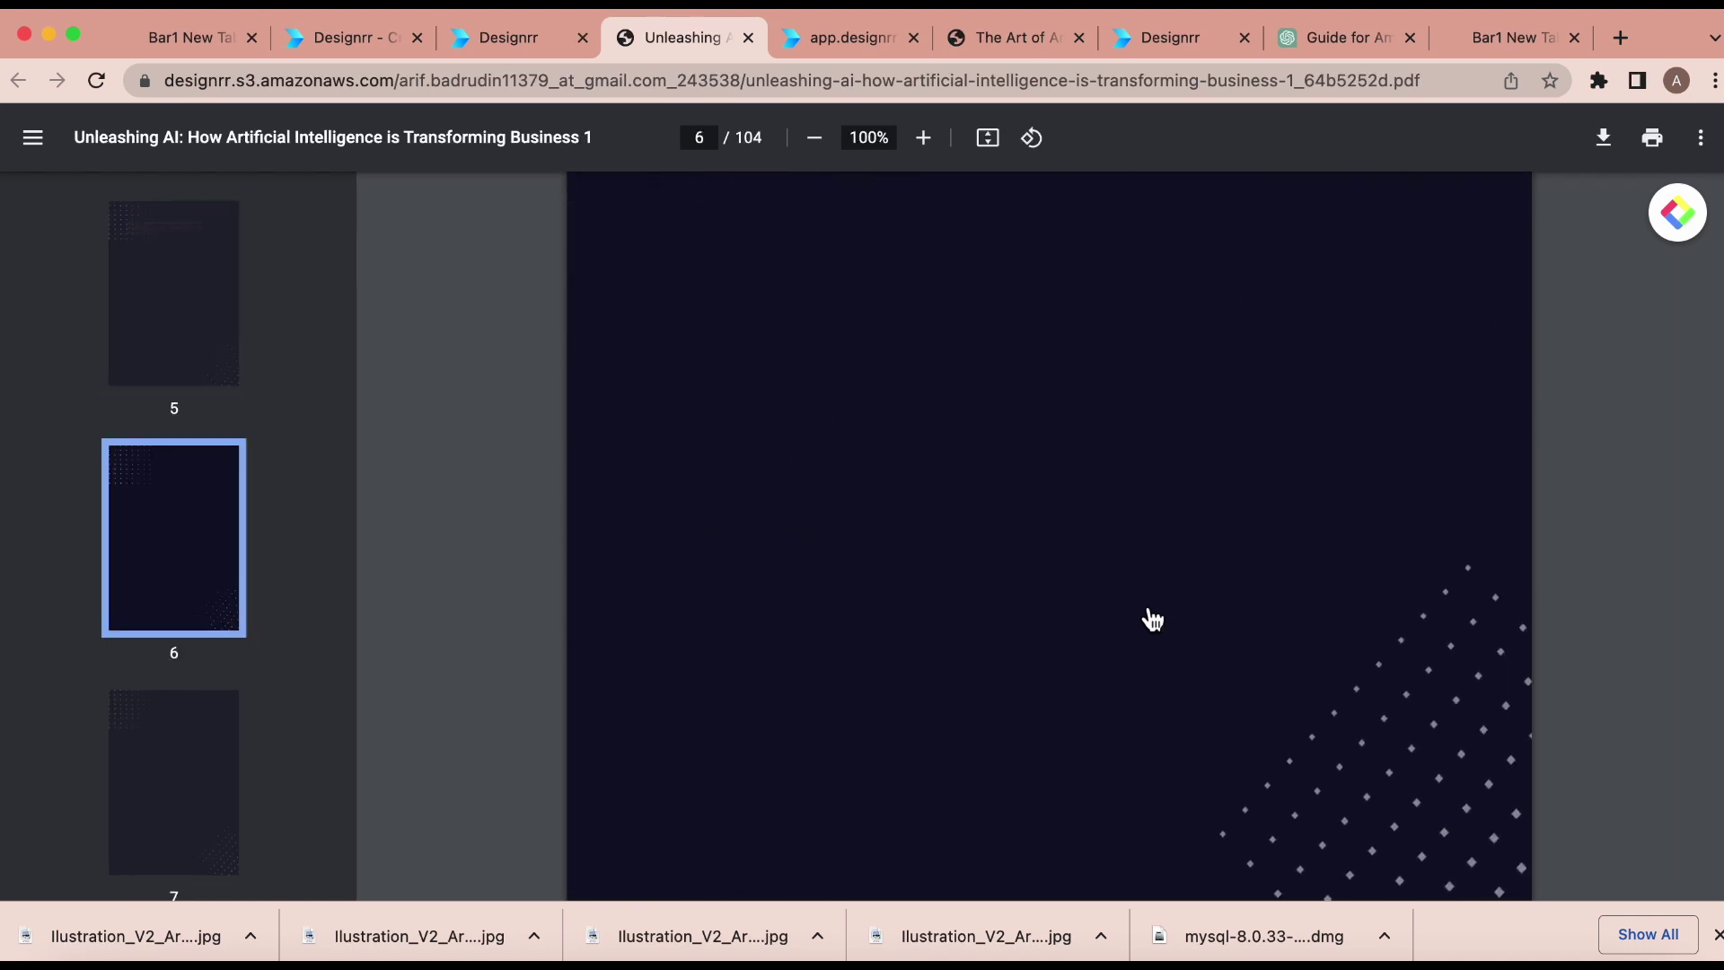
scroll(1153, 619, down, 20)
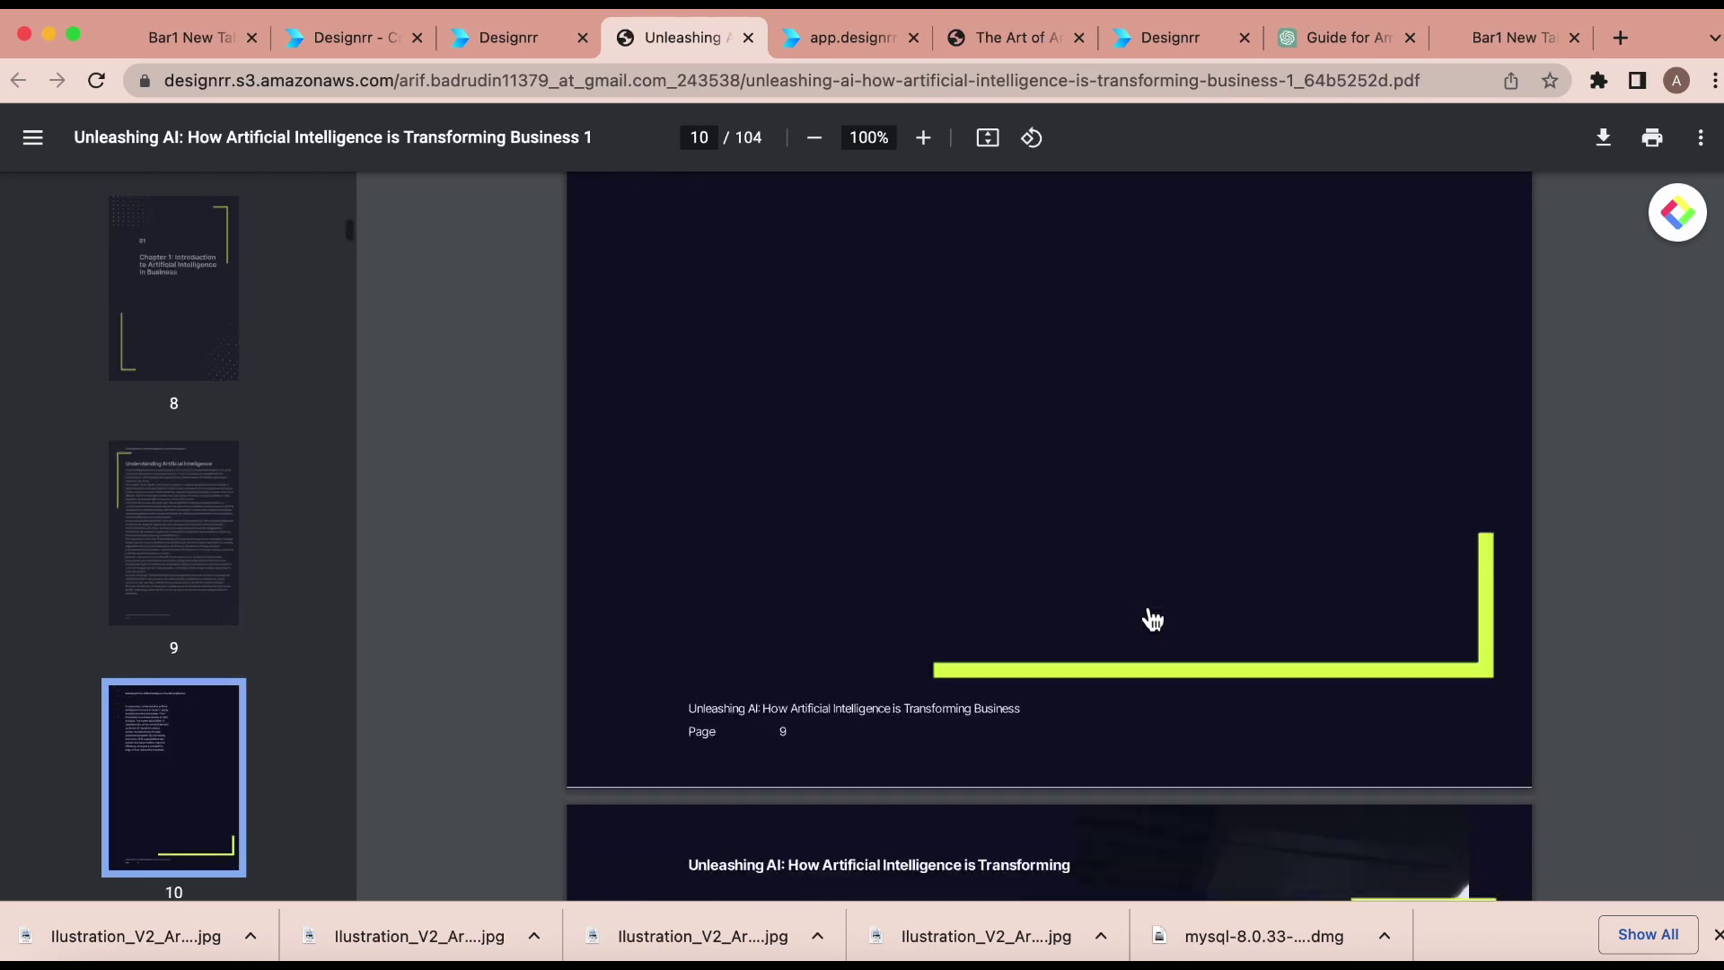
scroll(1153, 620, down, 20)
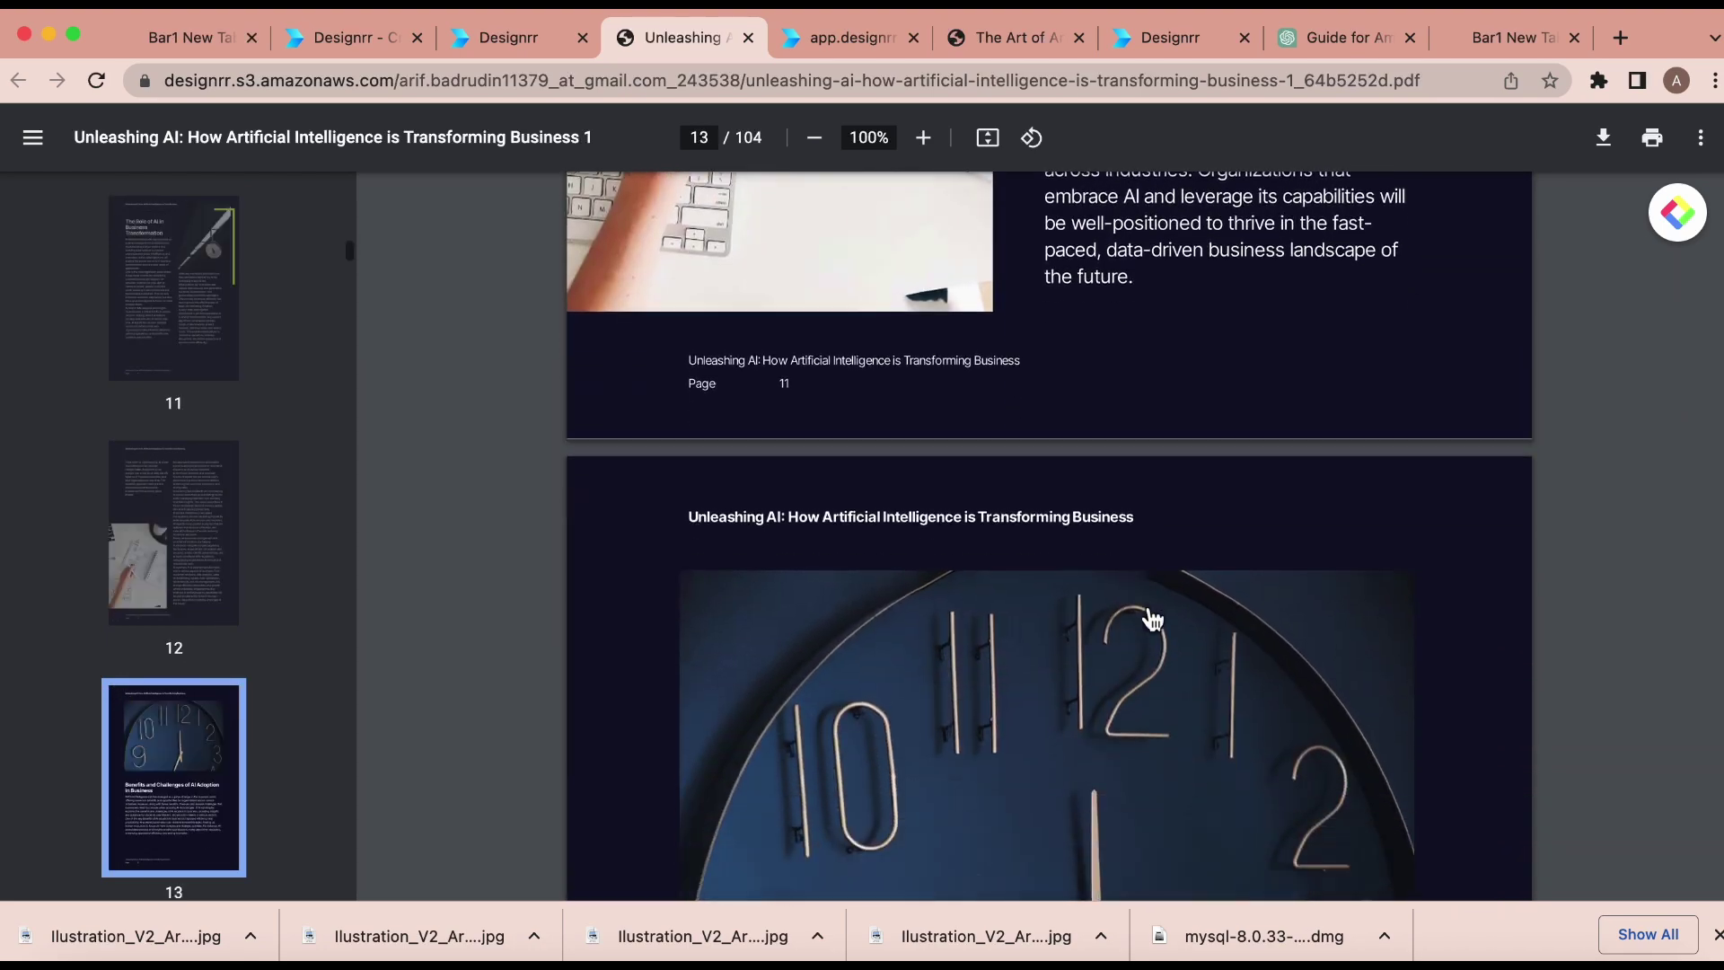
scroll(1146, 631, down, 2)
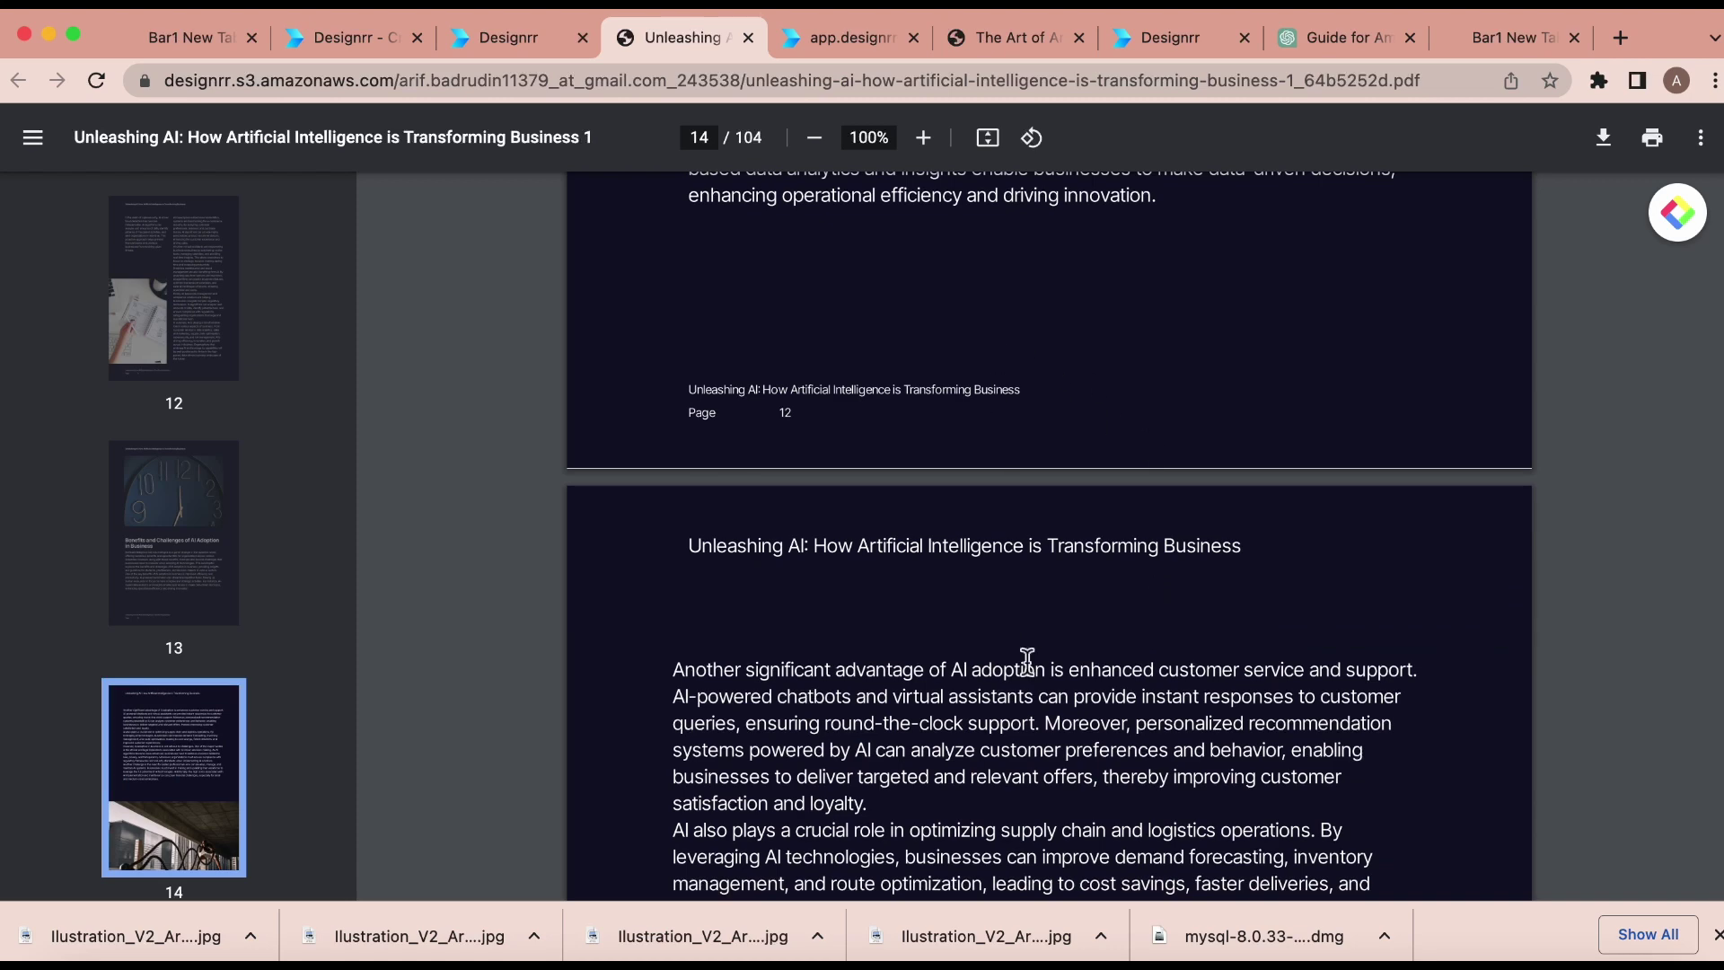
scroll(1025, 654, down, 8)
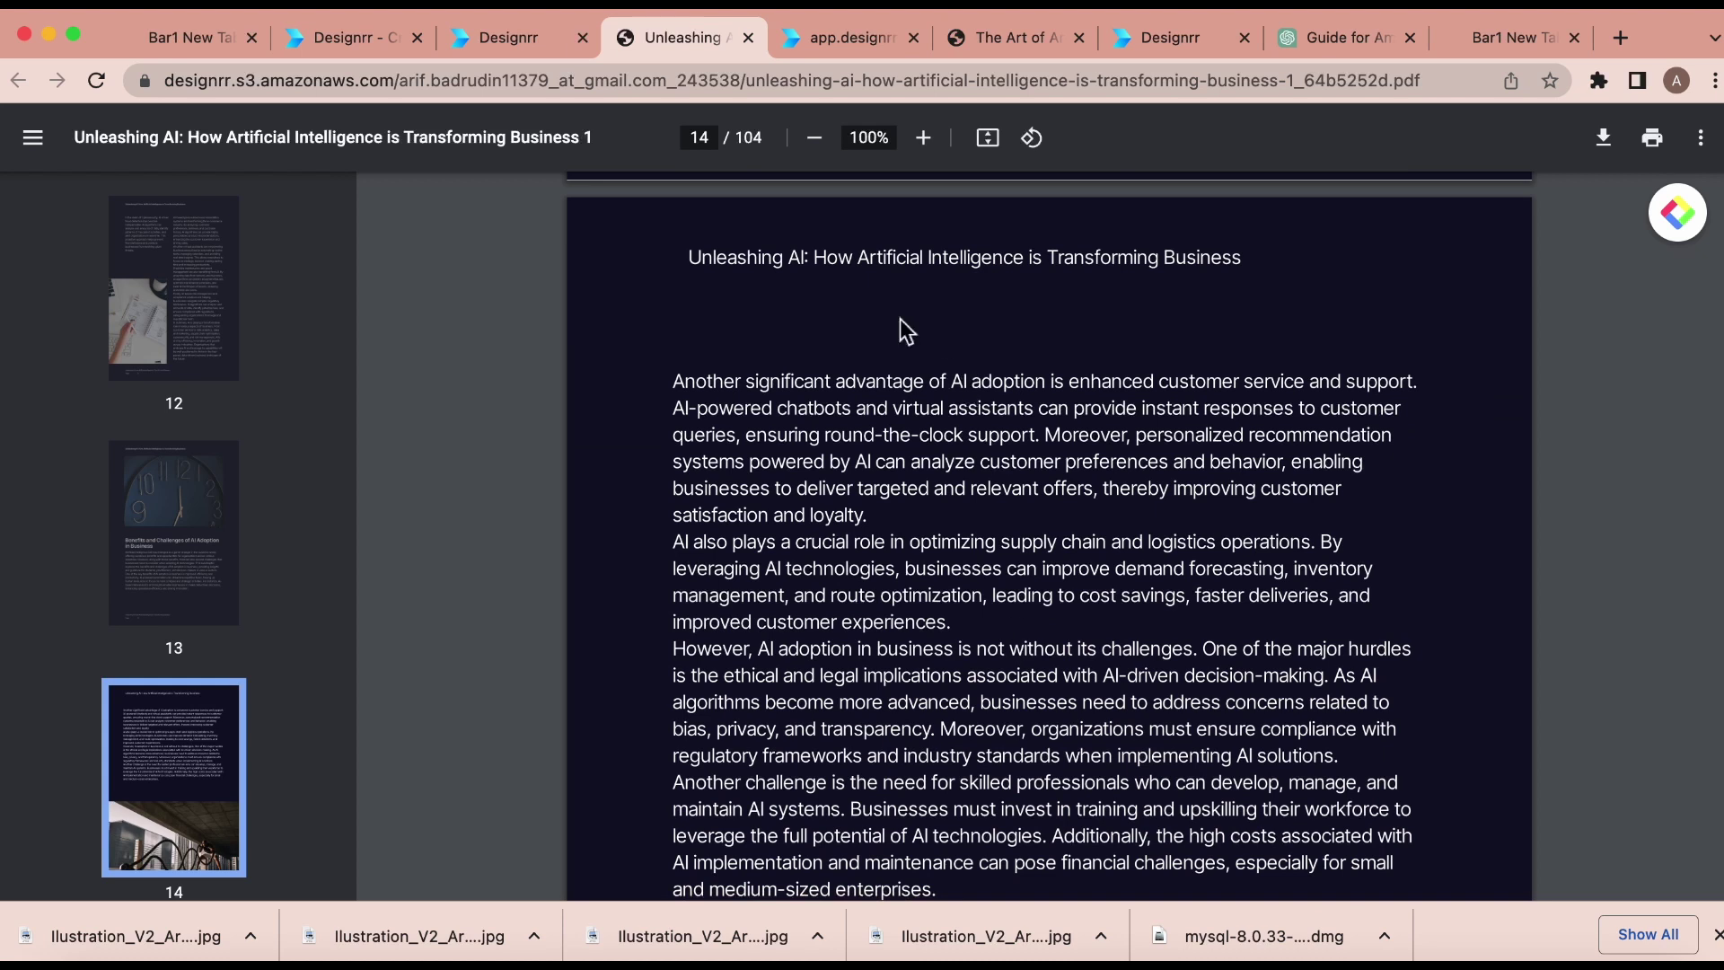